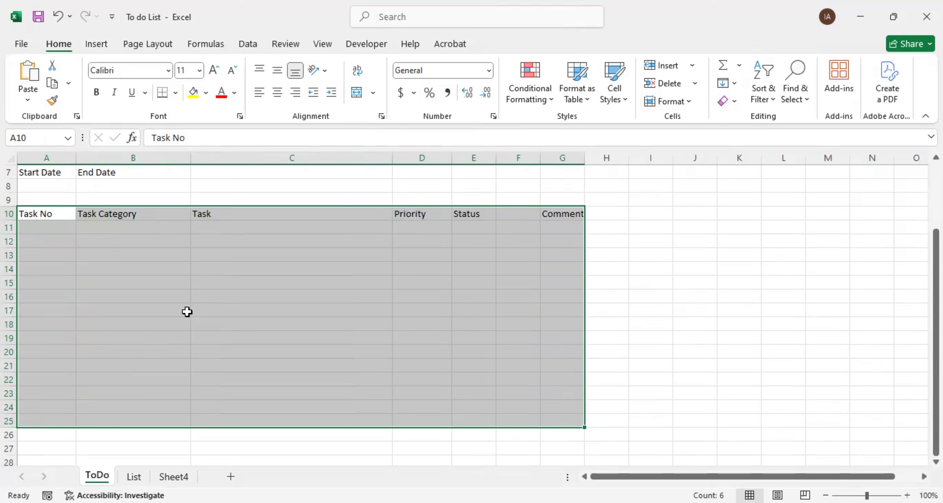
pyautogui.hotkey('ctrl', '1')
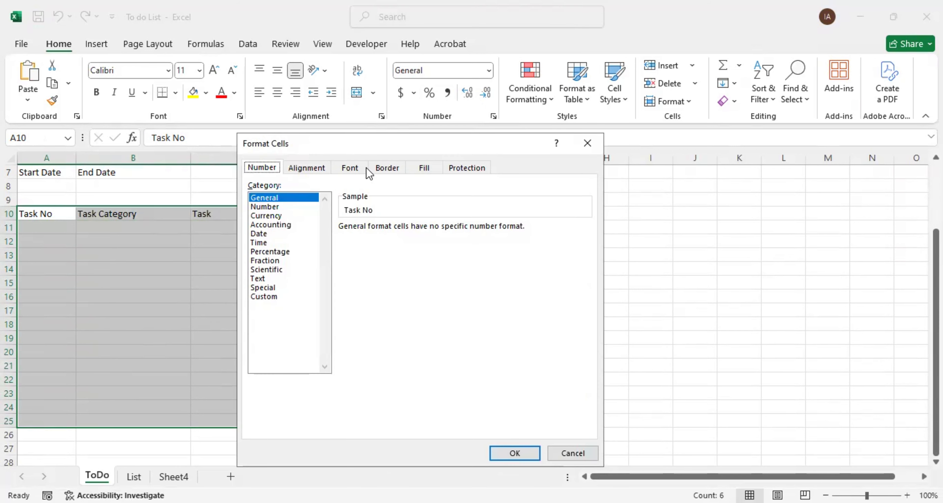
pyautogui.click(384, 169)
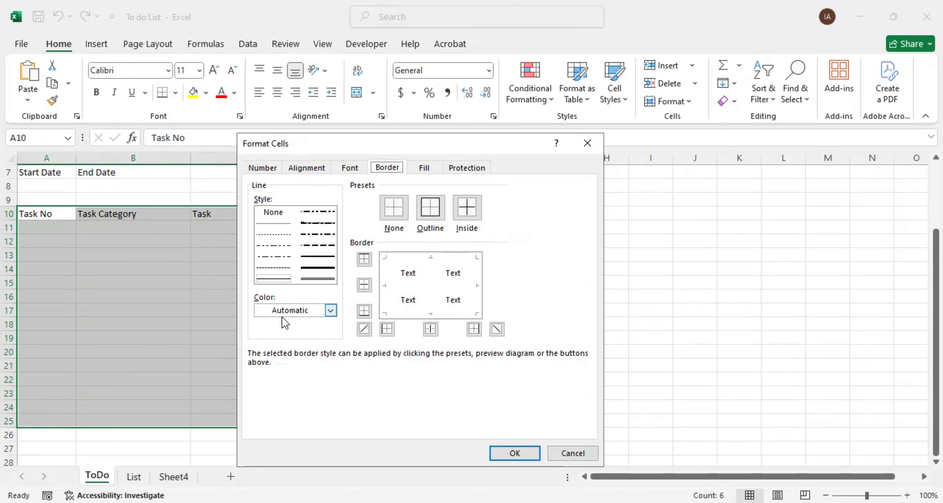
pyautogui.press('Escape')
# Apply green medium-weight outline and inside borders to the task table range A10:G24
pyautogui.moveTo(36, 214); pyautogui.dragTo(556, 411)
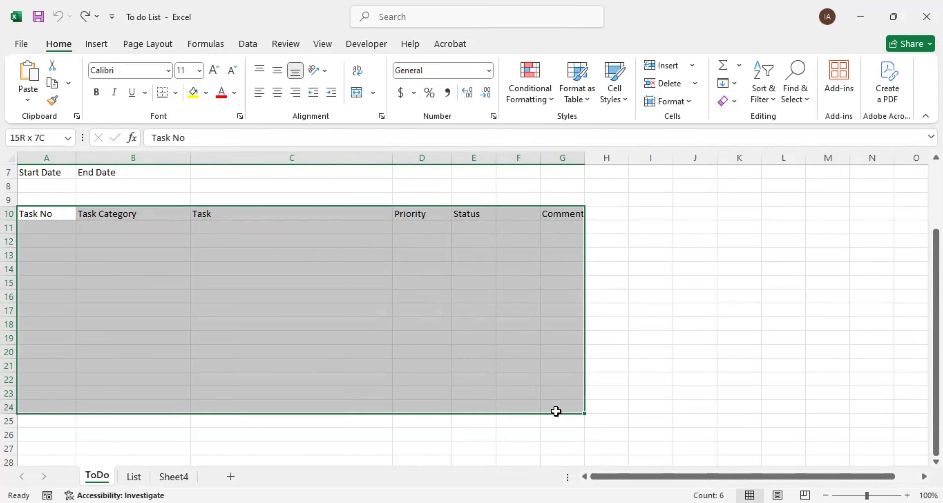
pyautogui.moveTo(556, 411); pyautogui.dragTo(556, 411)
pyautogui.hotkey('ctrl', '1')
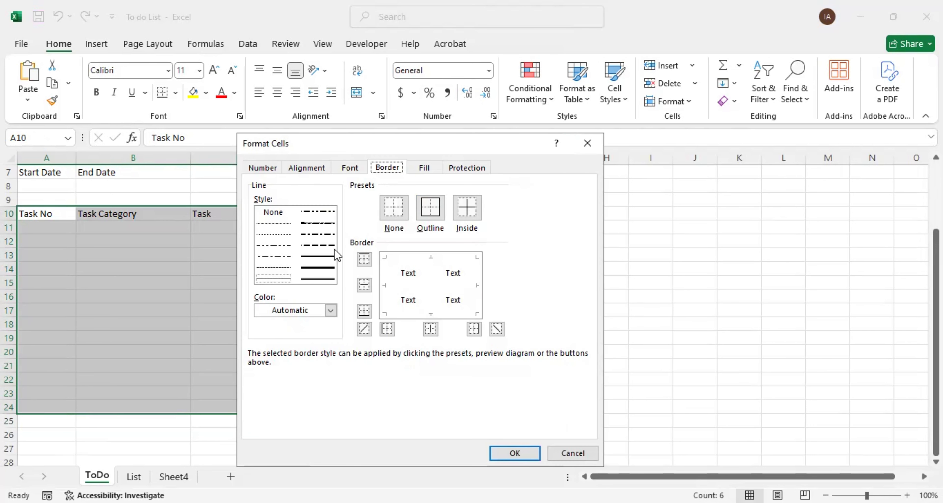
pyautogui.click(331, 311)
pyautogui.click(438, 127)
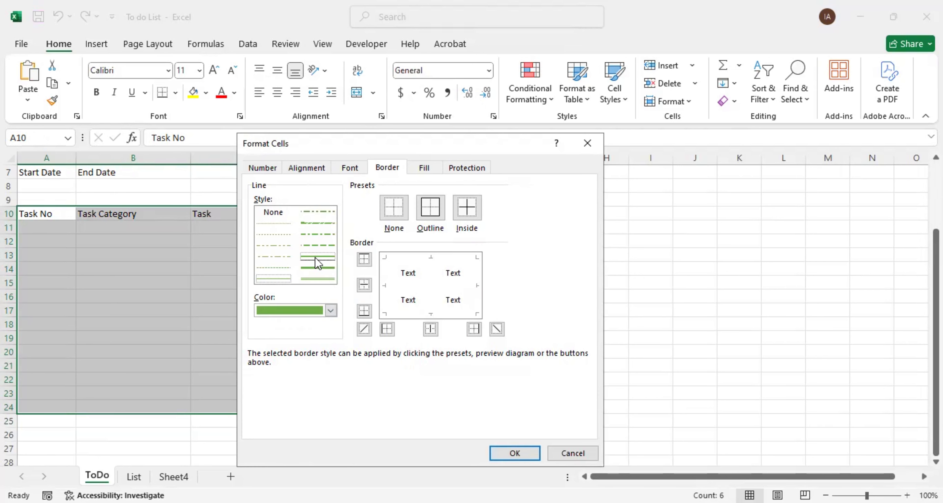
pyautogui.click(308, 258)
pyautogui.click(430, 212)
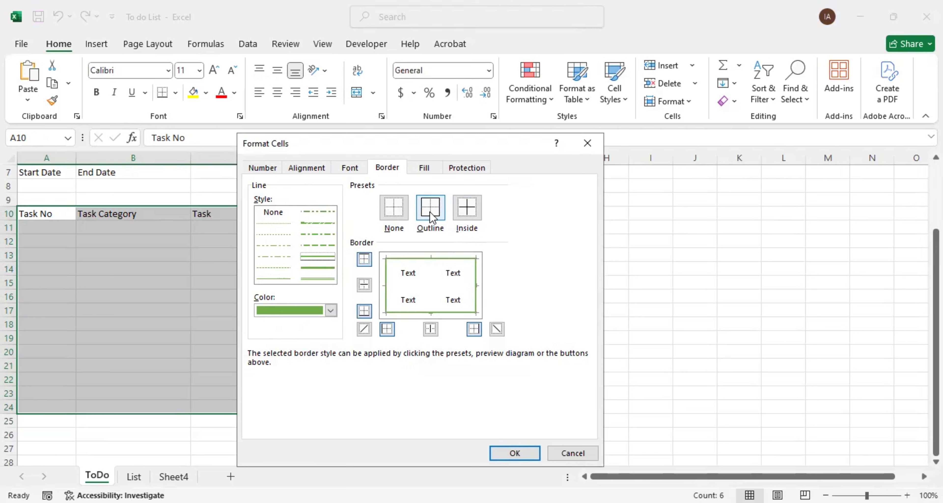
pyautogui.click(466, 209)
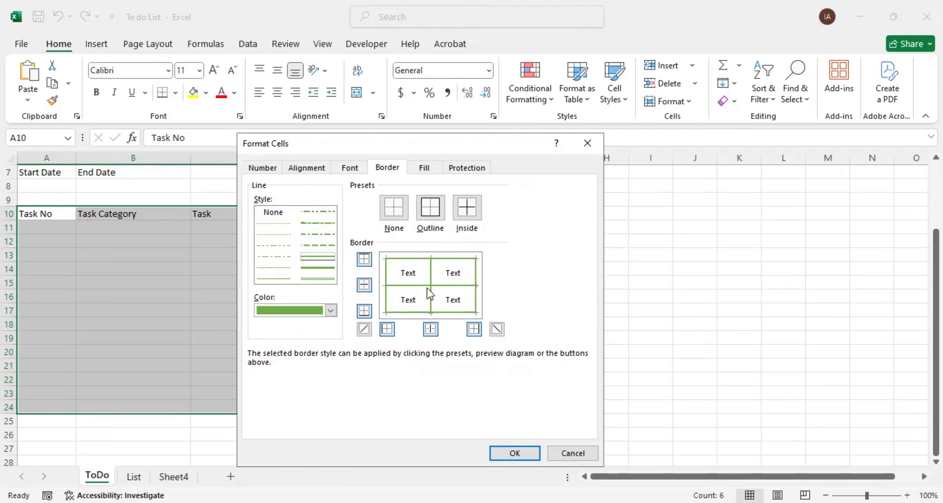
pyautogui.click(503, 453)
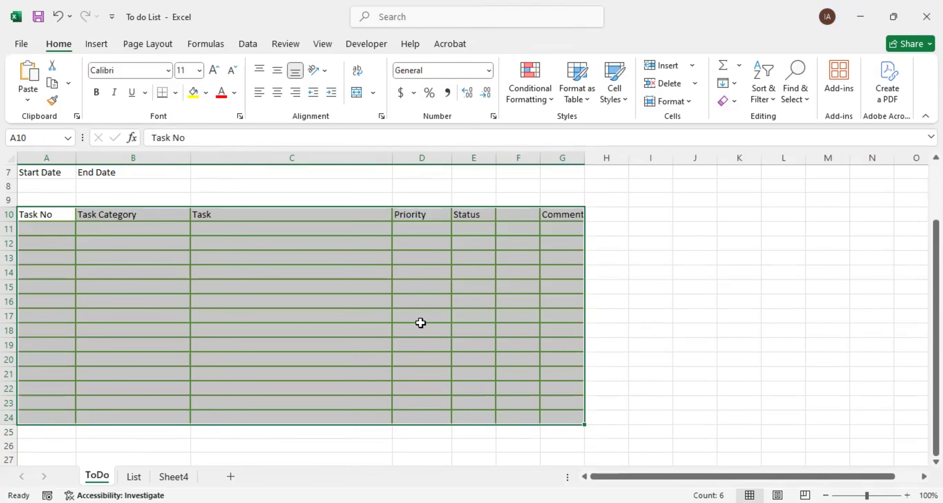
pyautogui.click(339, 310)
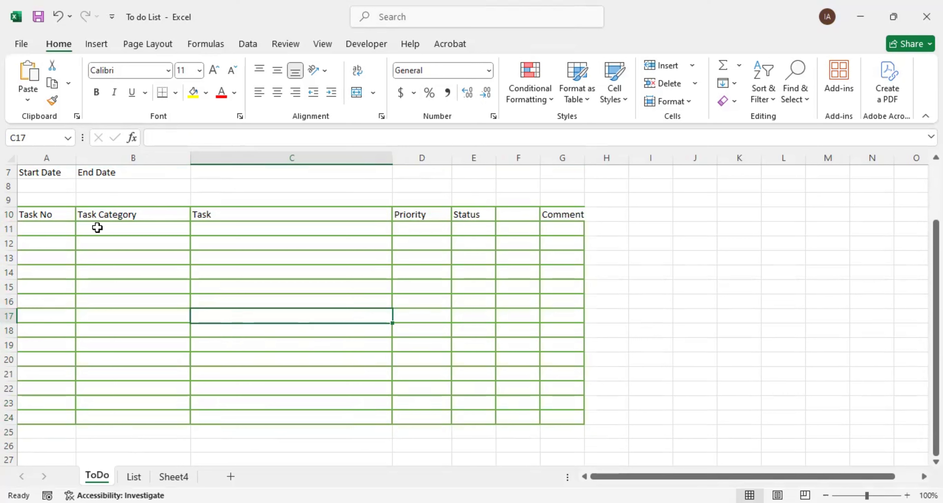
# Center the table headers in A10:G10 horizontally and vertically, and set them in bold Aptos
pyautogui.moveTo(40, 213); pyautogui.dragTo(553, 213)
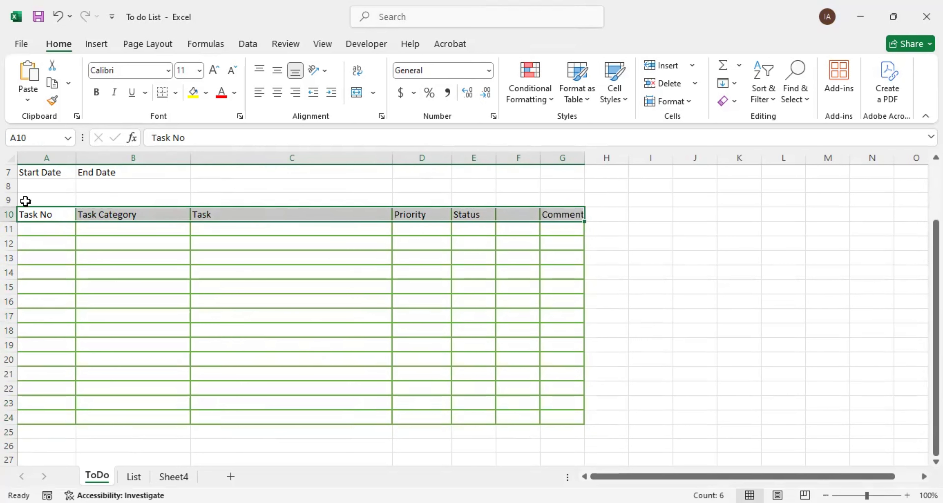
pyautogui.click(278, 93)
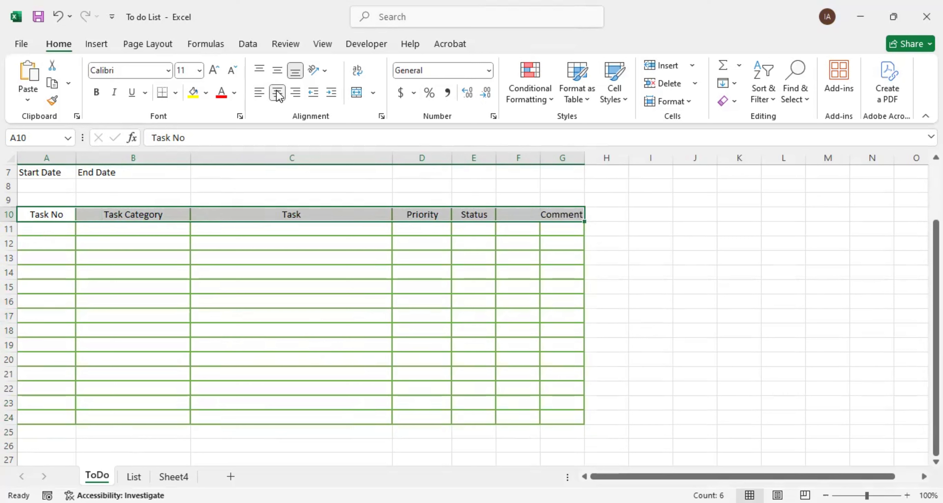
pyautogui.click(277, 72)
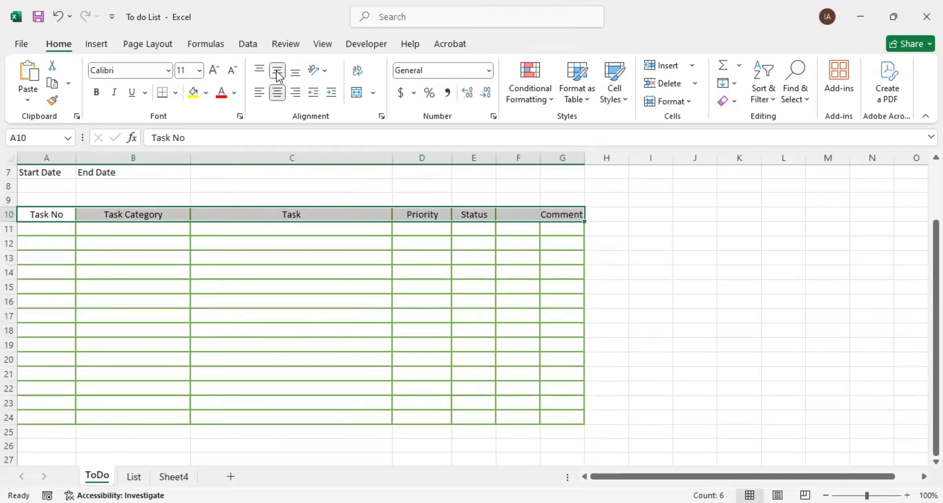
pyautogui.click(167, 73)
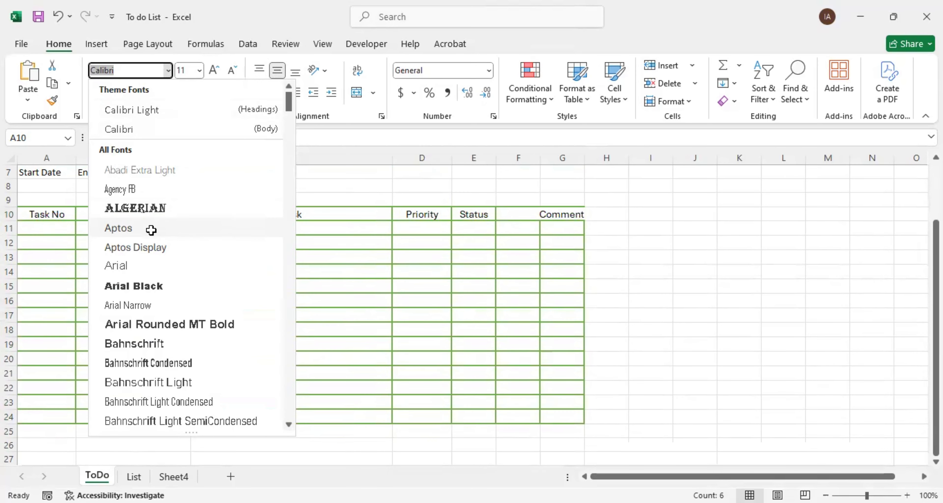
pyautogui.click(155, 231)
pyautogui.click(97, 92)
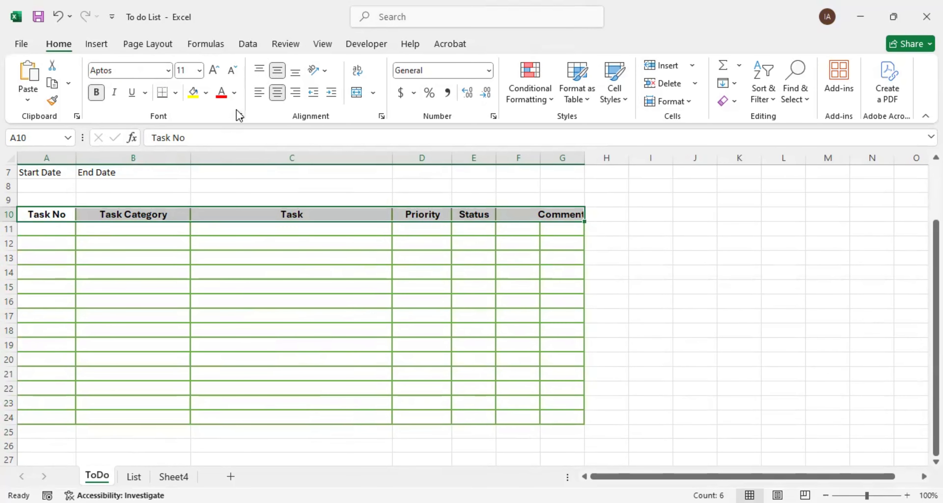
# Fill the header row A10:G10 with green and make its text white
pyautogui.click(206, 96)
pyautogui.click(370, 164)
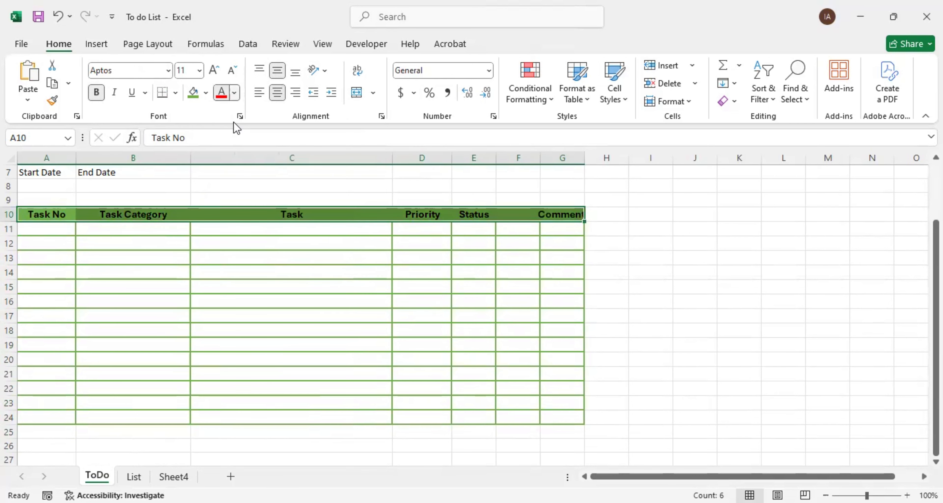
pyautogui.click(234, 93)
pyautogui.click(230, 184)
pyautogui.click(207, 277)
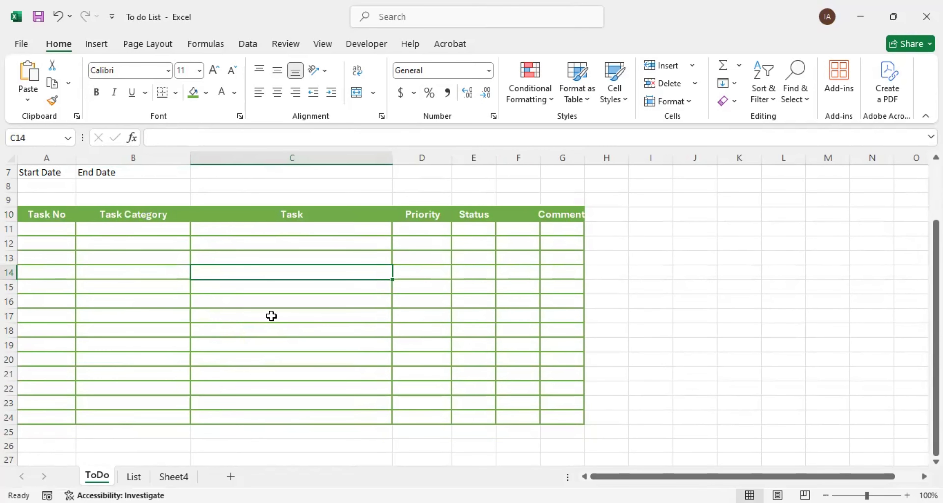
# Center the Start Date and End Date labels in A7:B7 both ways and format them in bold 12-point Aptos
pyautogui.scroll(1, 38, 213)
pyautogui.moveTo(38, 213); pyautogui.dragTo(120, 218)
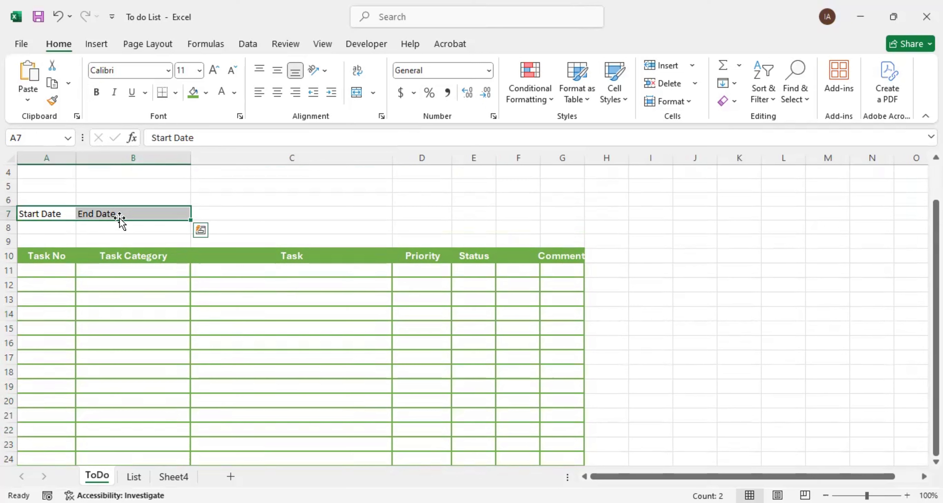
pyautogui.click(278, 94)
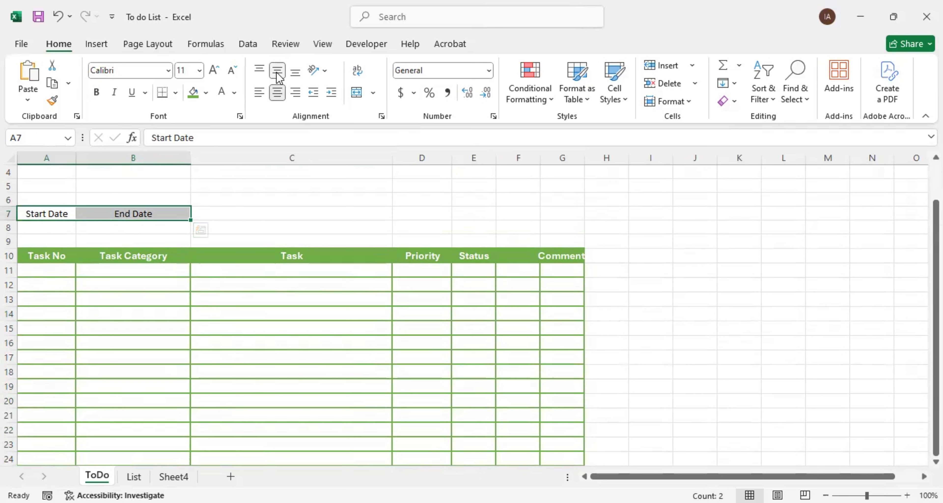
pyautogui.click(169, 71)
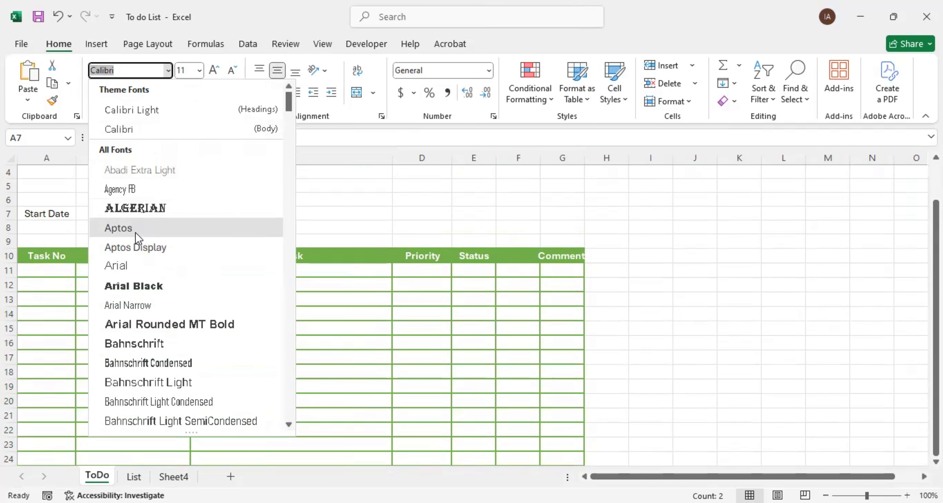
pyautogui.click(126, 228)
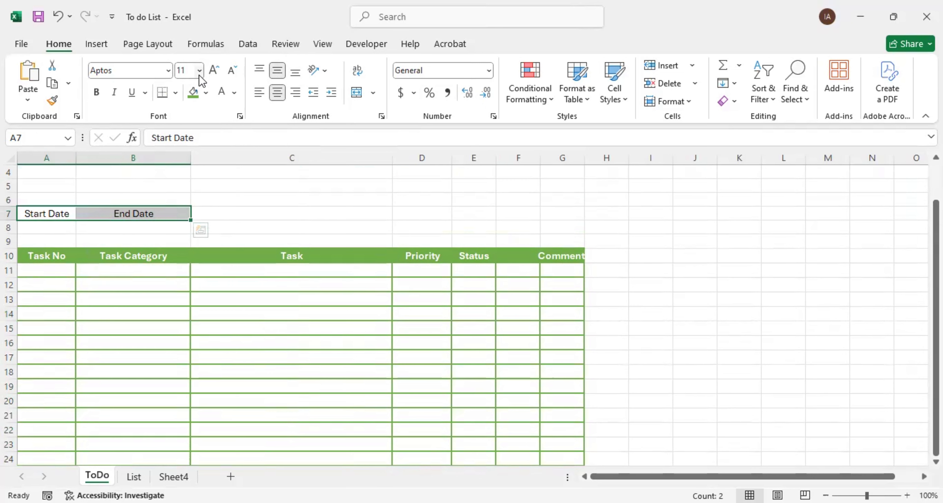
pyautogui.click(217, 72)
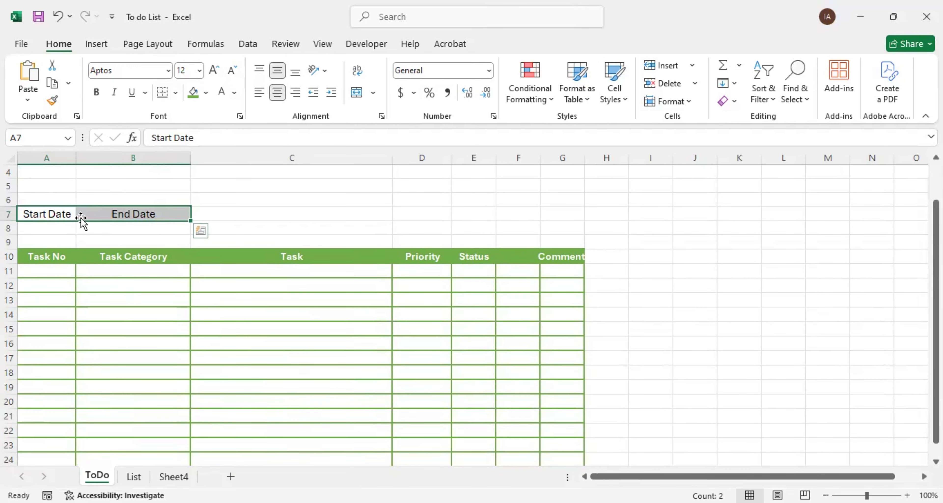
pyautogui.click(96, 92)
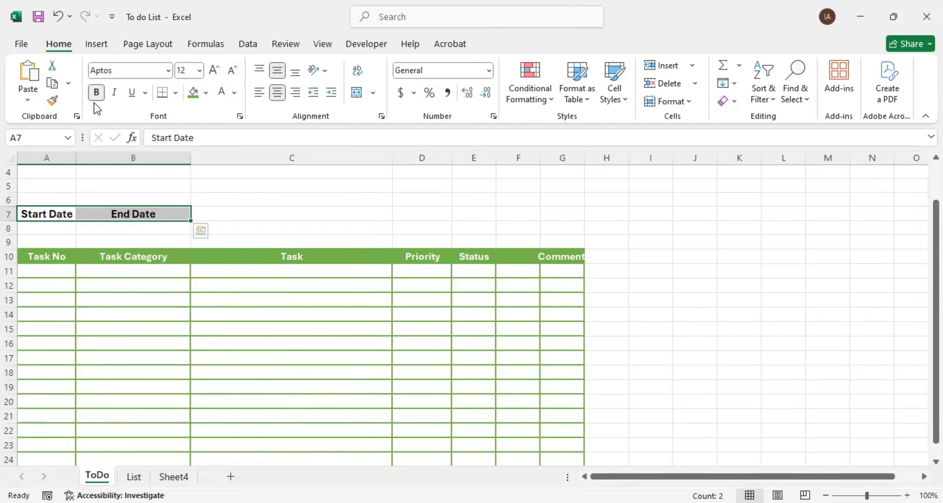
# Give the Start Date and End Date cells the same green fill and white text as the table headers
pyautogui.click(190, 98)
pyautogui.click(221, 93)
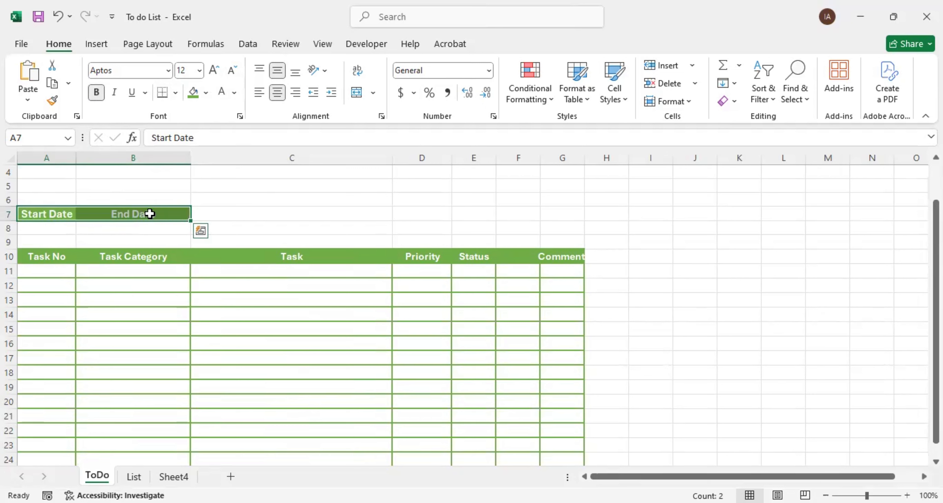
pyautogui.click(130, 229)
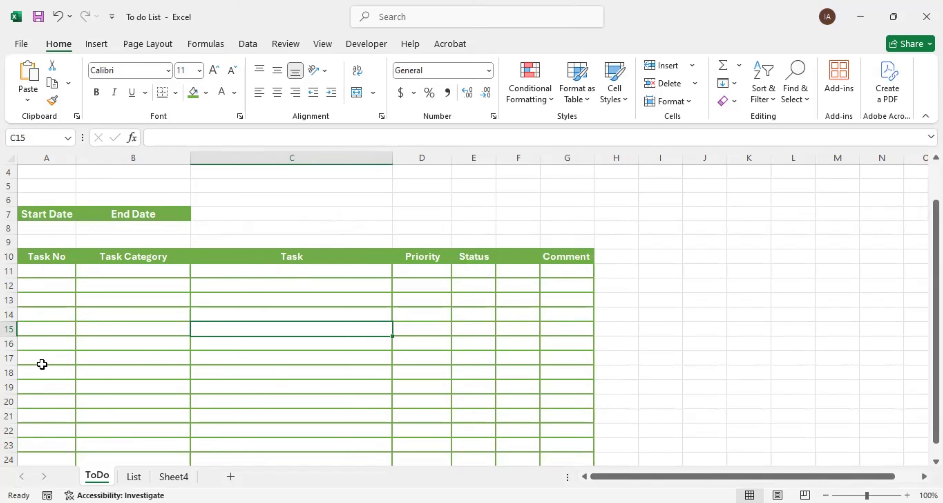
# Enter the formula =SEQUENCE(COUNTA(C11:C24)) in A11 to number the tasks automatically
pyautogui.click(52, 272)
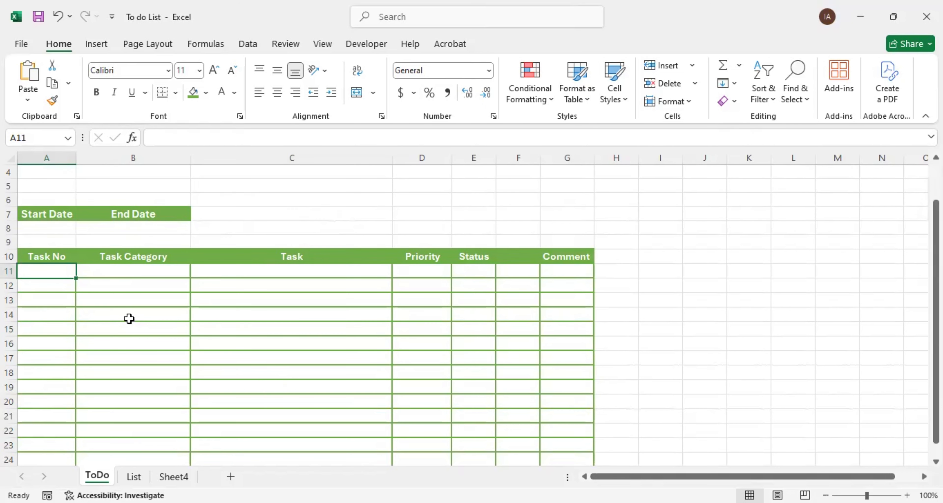
pyautogui.write('=')
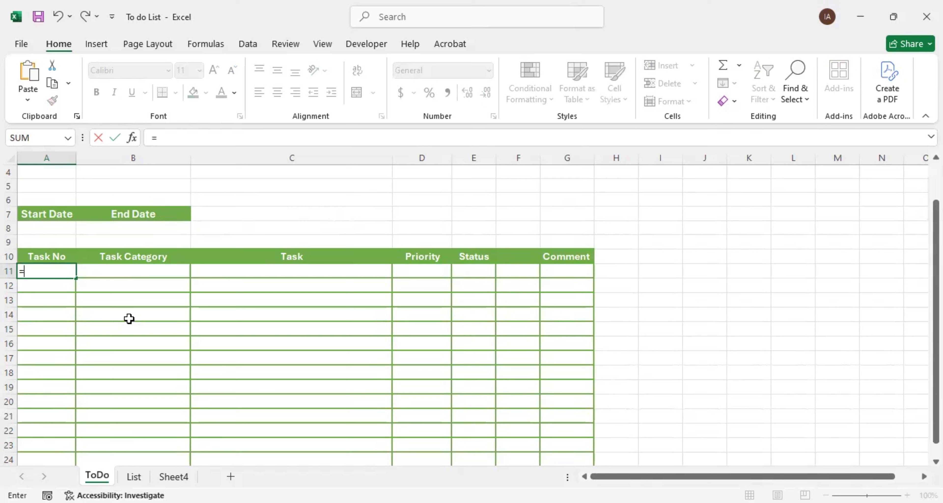
pyautogui.write('sequen')
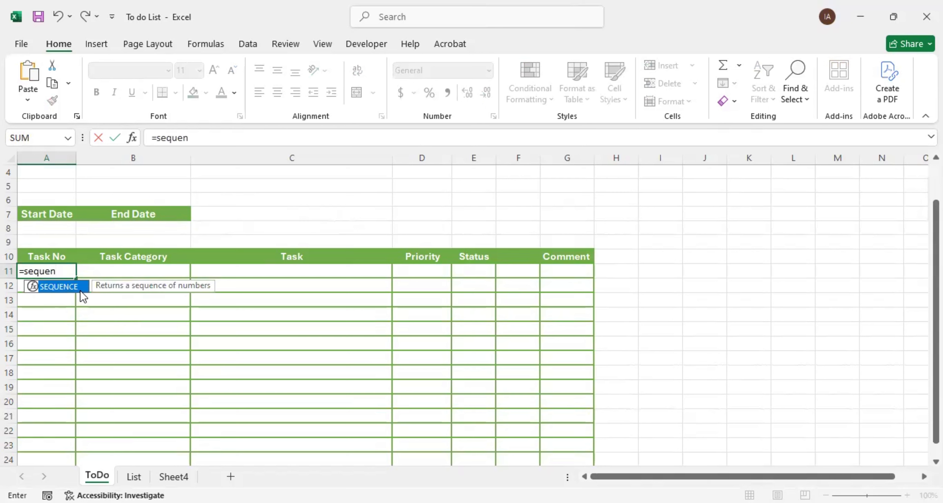
pyautogui.press('Tab')
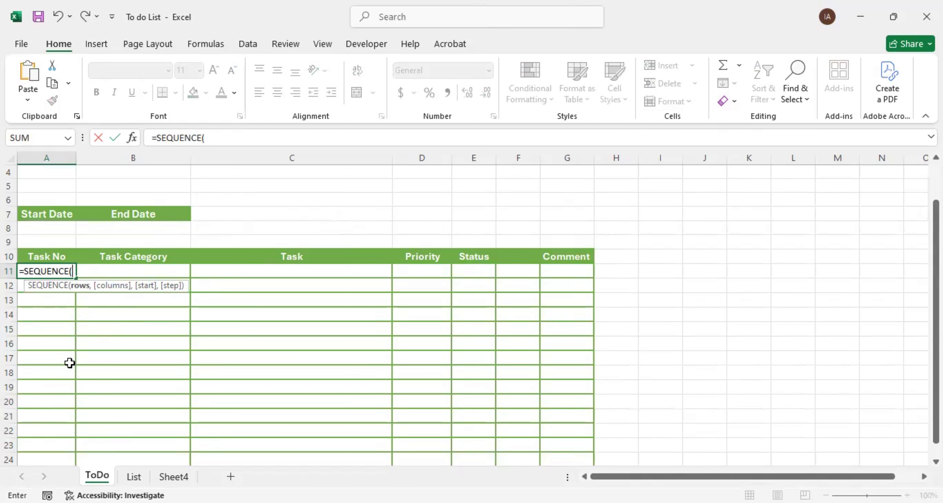
pyautogui.write('COUNTA(')
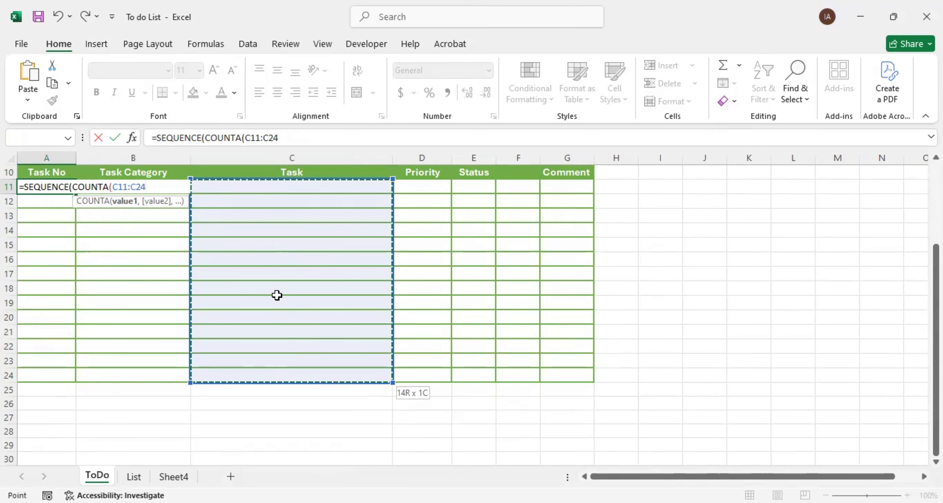
pyautogui.write(')')
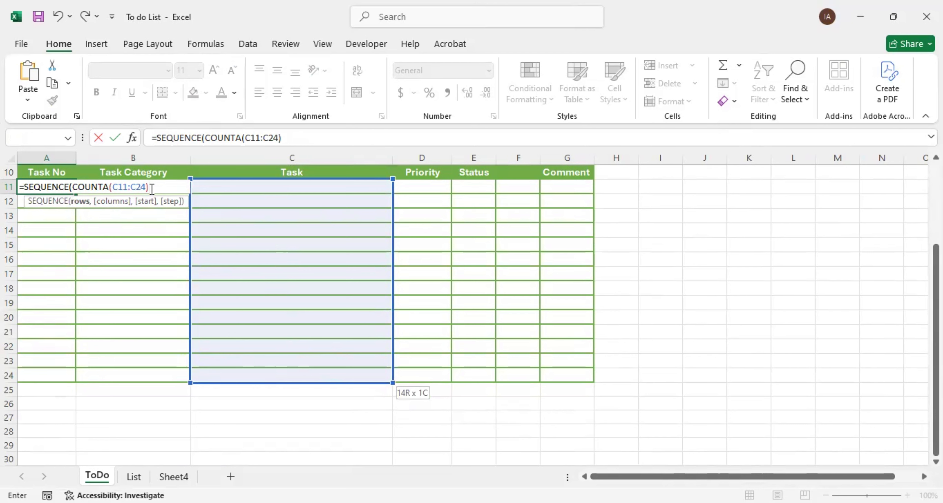
pyautogui.write(')')
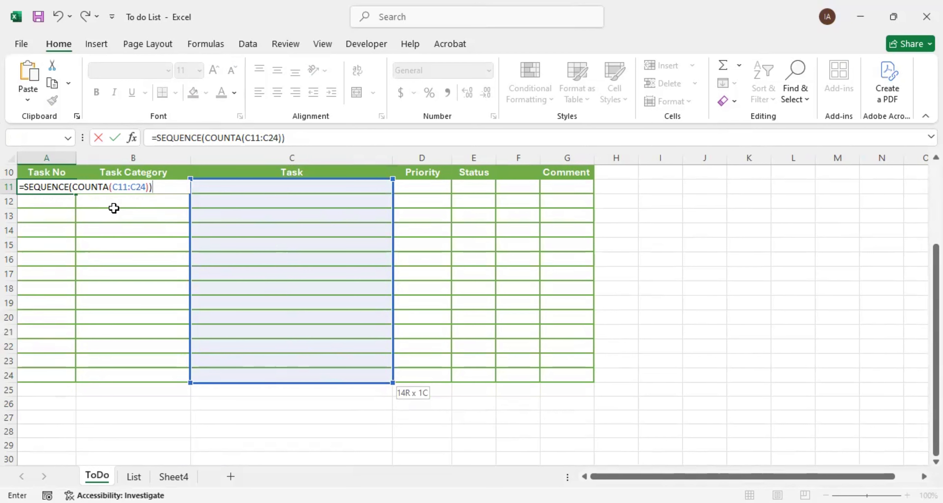
pyautogui.press('Return')
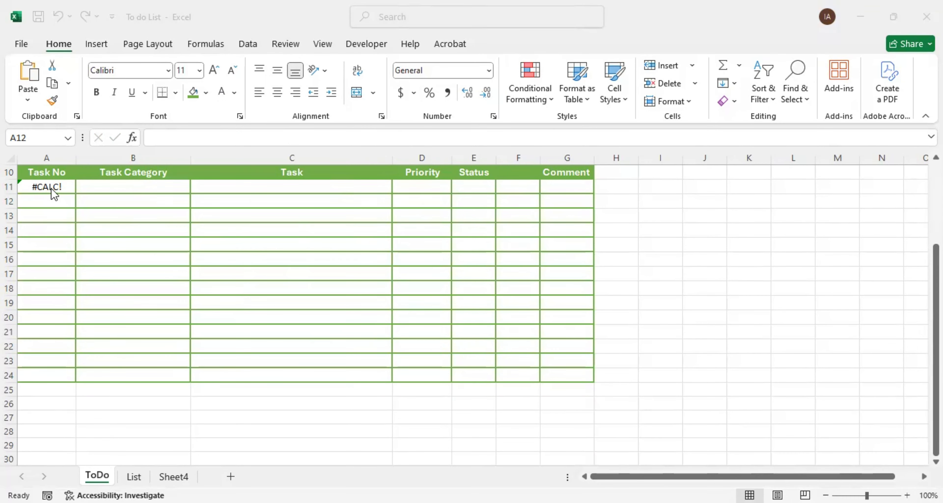
# Wrap the task numbering formula in A11 with IFERROR so it reads =IFERROR(SEQUENCE(COUNTA(C11:C24)),"")
pyautogui.click(65, 188)
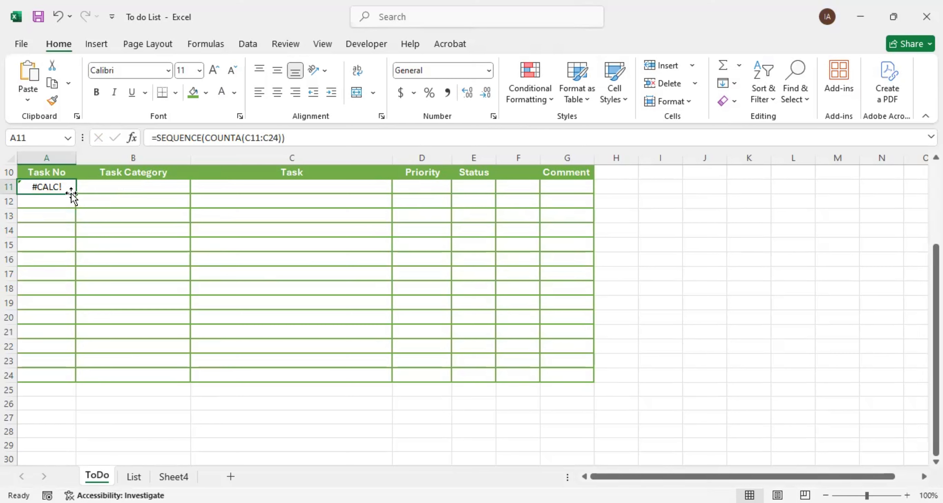
pyautogui.click(158, 138)
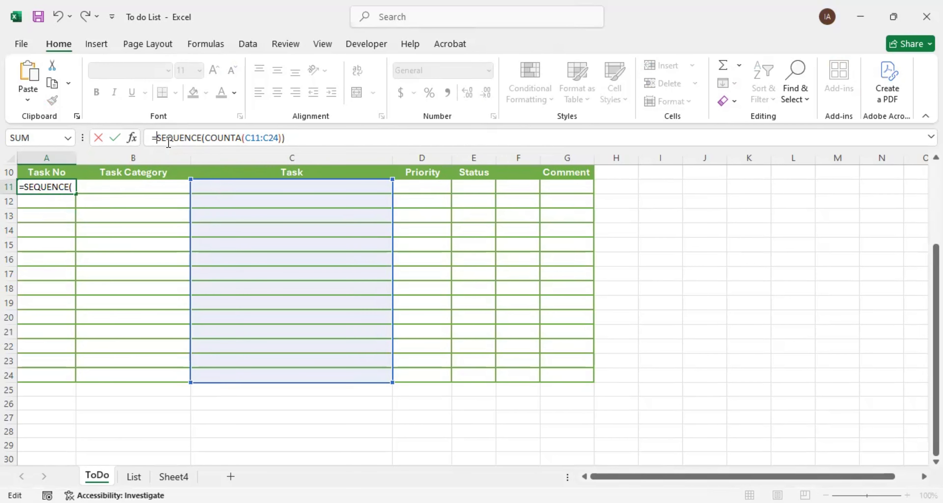
pyautogui.write('IFERROR')
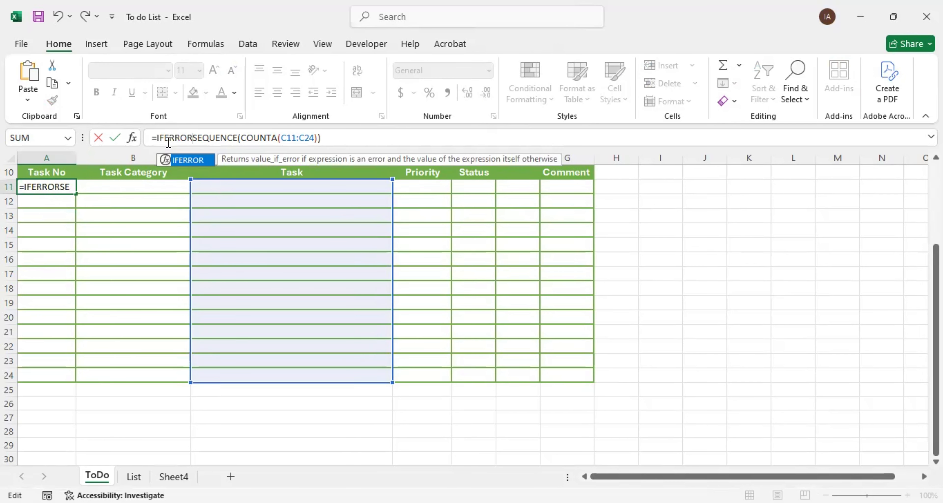
pyautogui.write('(')
pyautogui.click(326, 138)
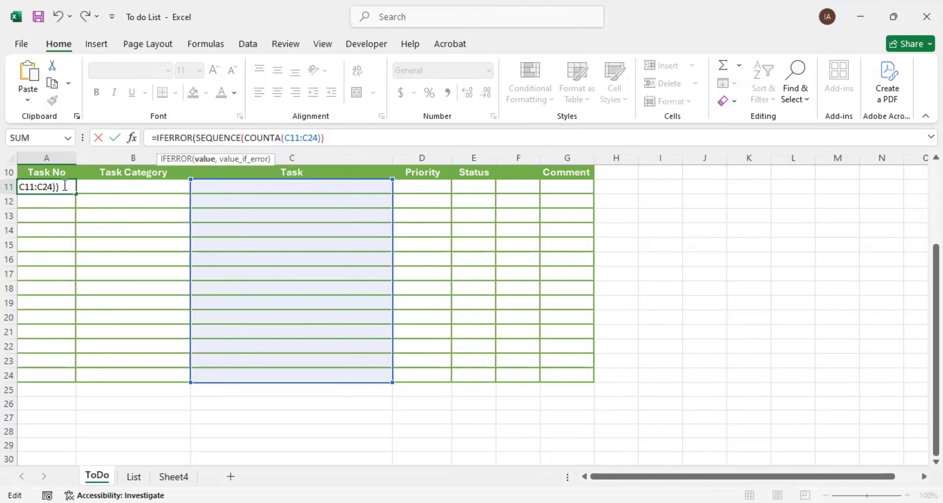
pyautogui.write(',"")')
pyautogui.press('Return')
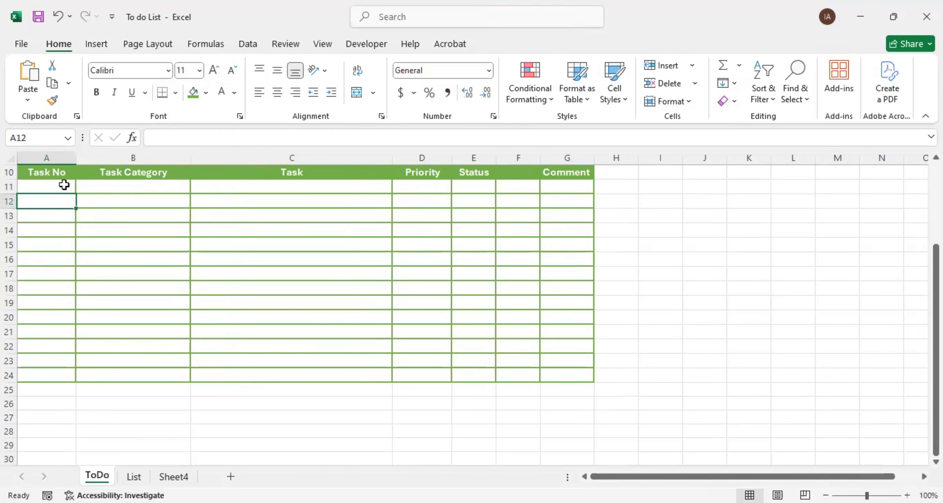
pyautogui.click(64, 185)
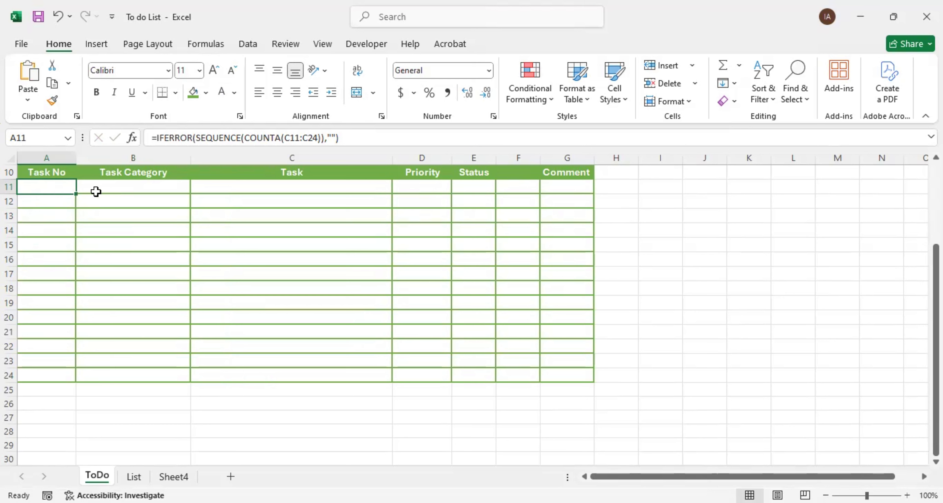
# Enter the sample task "hello" in C11 to test the automatic task numbering
pyautogui.click(258, 185)
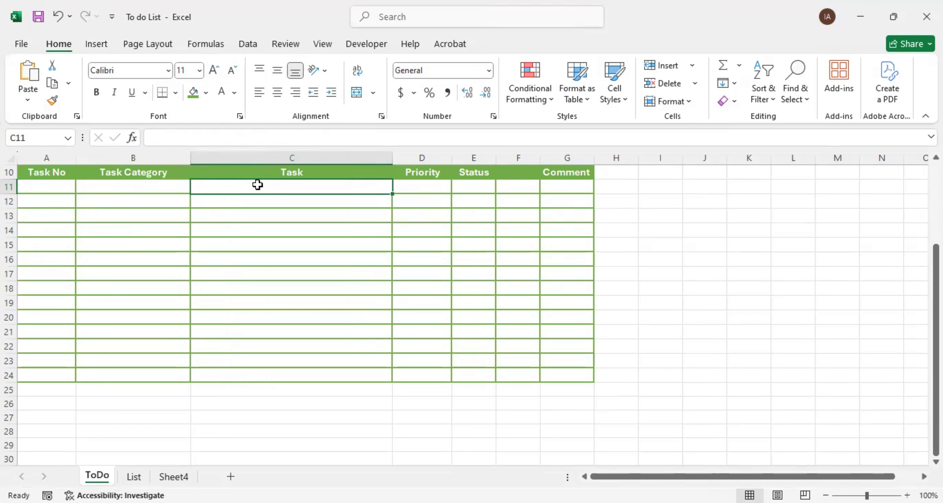
pyautogui.write('hello')
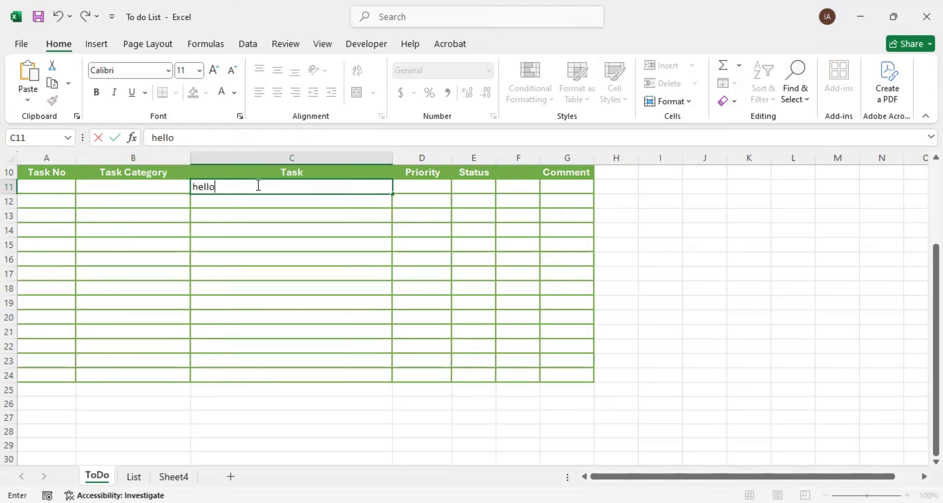
pyautogui.press('Return')
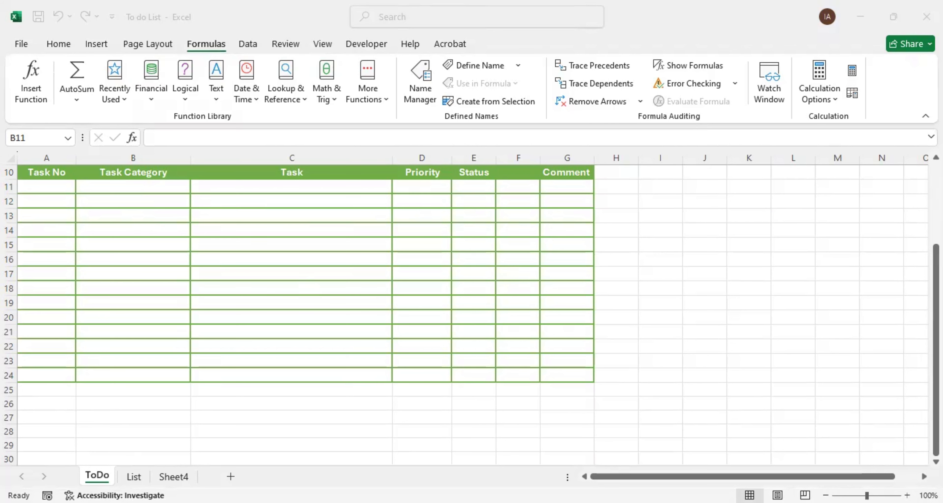
# Examine the category headings in row 2 of the List sheet and the tasks listed under them
pyautogui.click(136, 477)
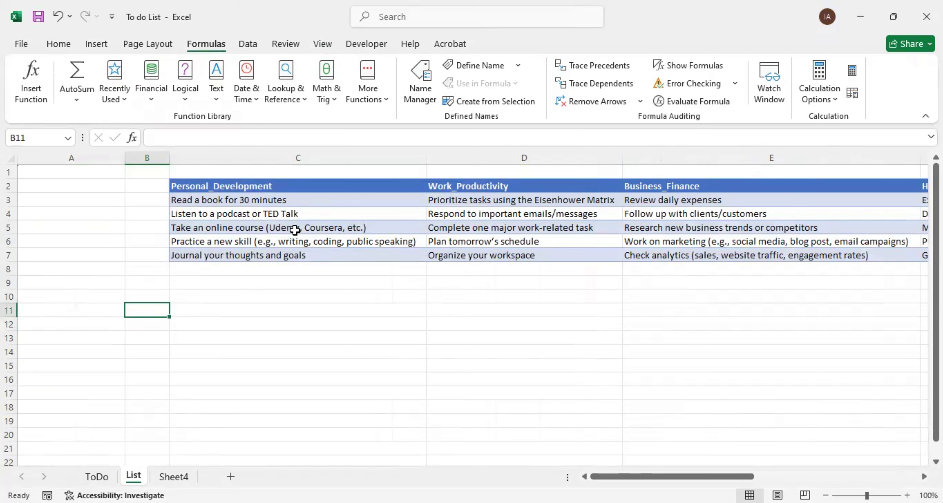
pyautogui.click(256, 184)
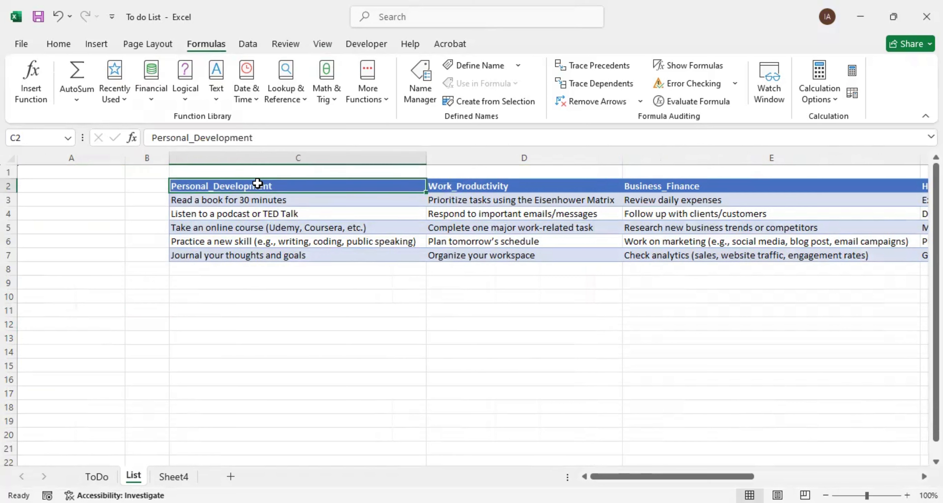
pyautogui.moveTo(258, 183); pyautogui.dragTo(769, 187)
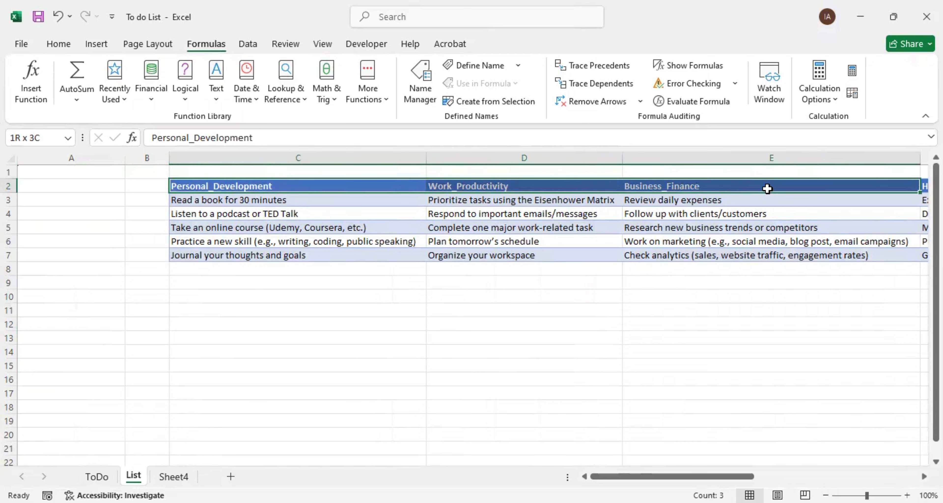
pyautogui.click(244, 201)
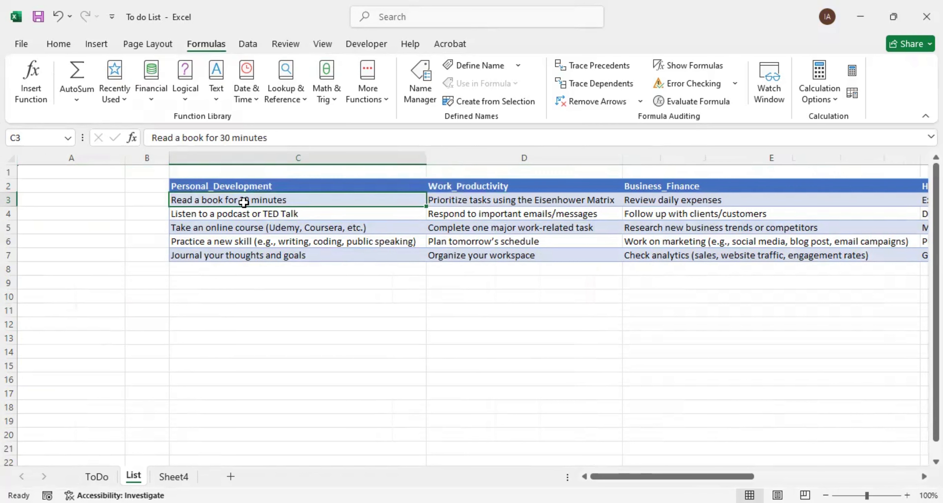
pyautogui.moveTo(624, 476)
pyautogui.mouseDown()
pyautogui.moveTo(643, 477)
pyautogui.moveTo(619, 476)
pyautogui.mouseUp()
pyautogui.click(215, 187)
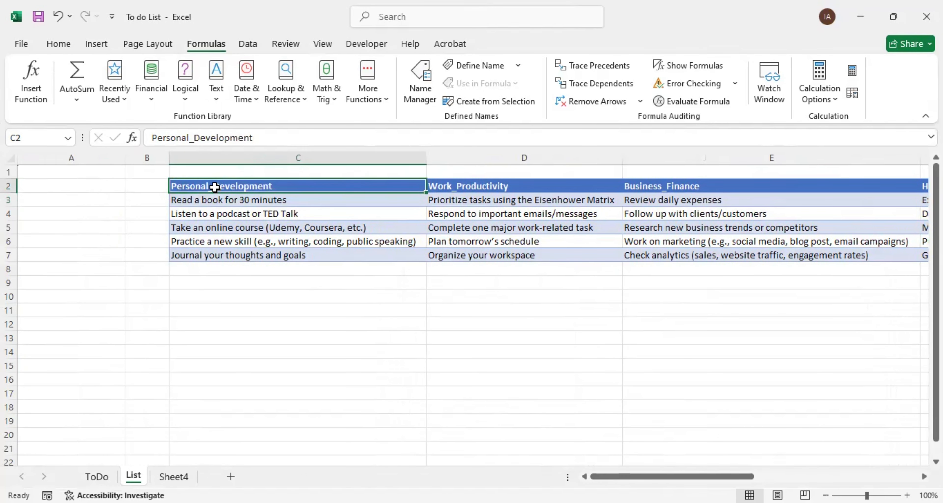
pyautogui.moveTo(214, 187); pyautogui.dragTo(671, 182)
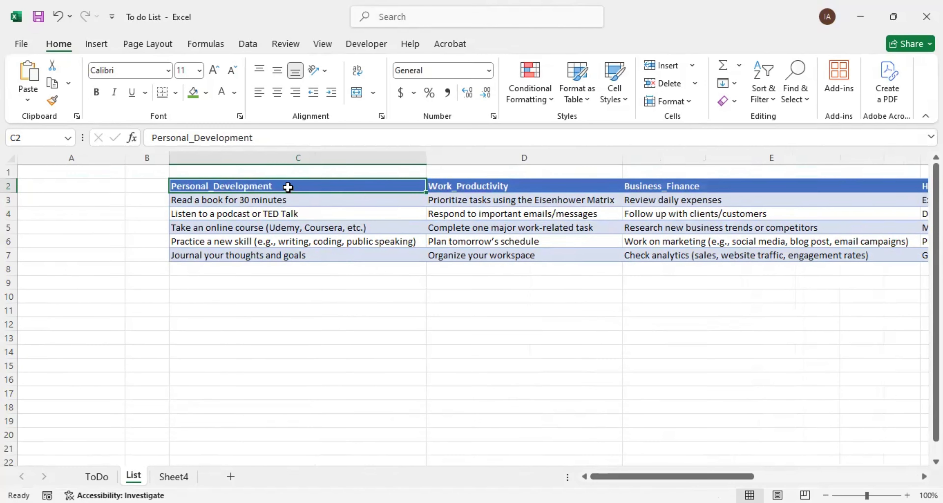
# Define a workbook-scope name Category for the category headings in C2:G2 of the List sheet
pyautogui.moveTo(289, 185); pyautogui.dragTo(518, 189)
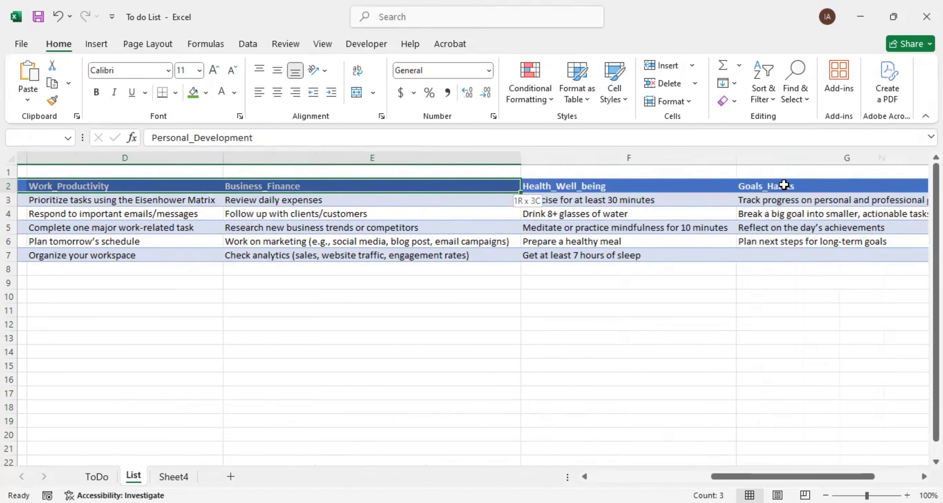
pyautogui.moveTo(785, 185); pyautogui.dragTo(806, 186)
pyautogui.click(221, 45)
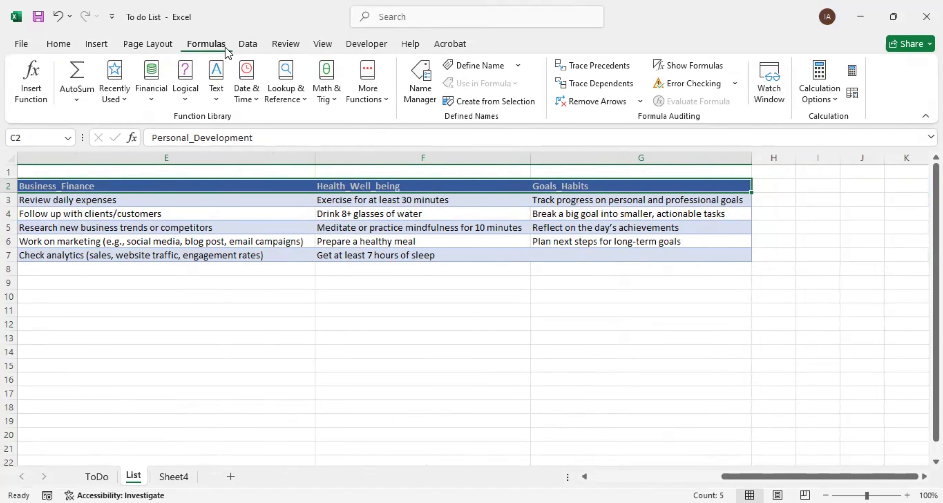
pyautogui.click(425, 98)
pyautogui.click(259, 187)
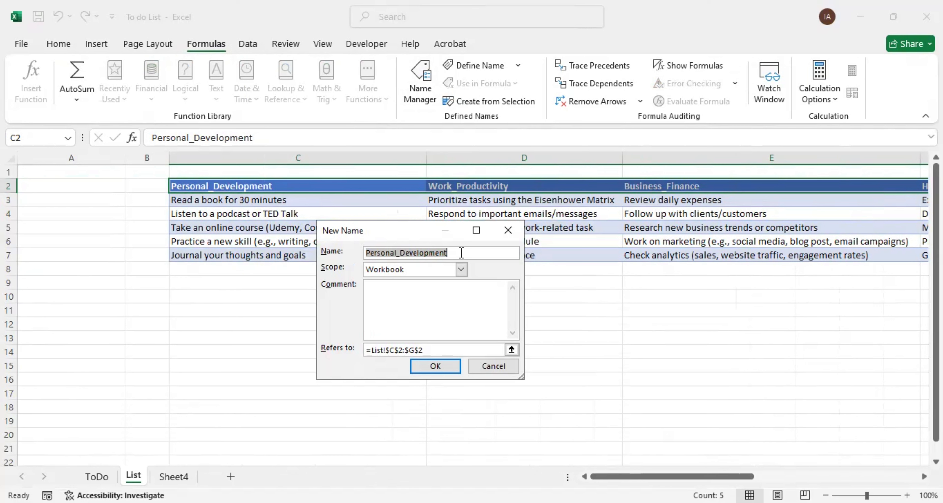
pyautogui.moveTo(462, 253); pyautogui.dragTo(364, 251)
pyautogui.write('Category')
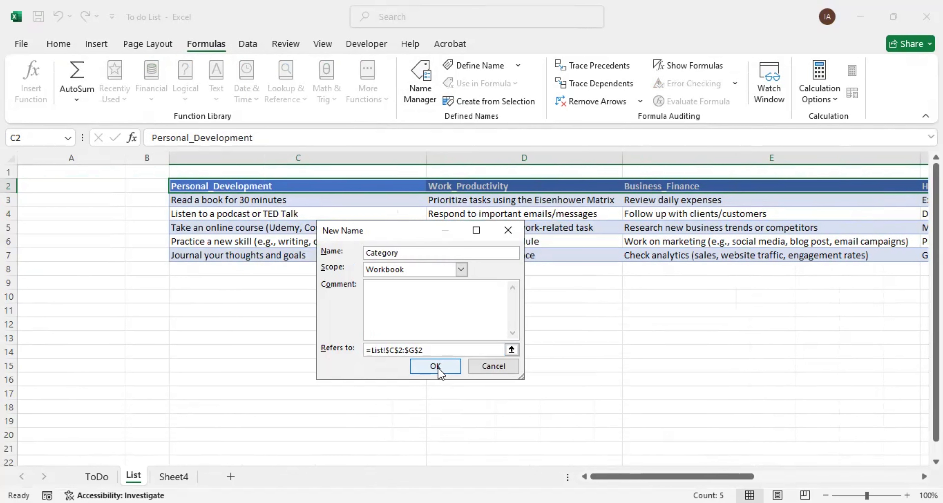
pyautogui.click(436, 367)
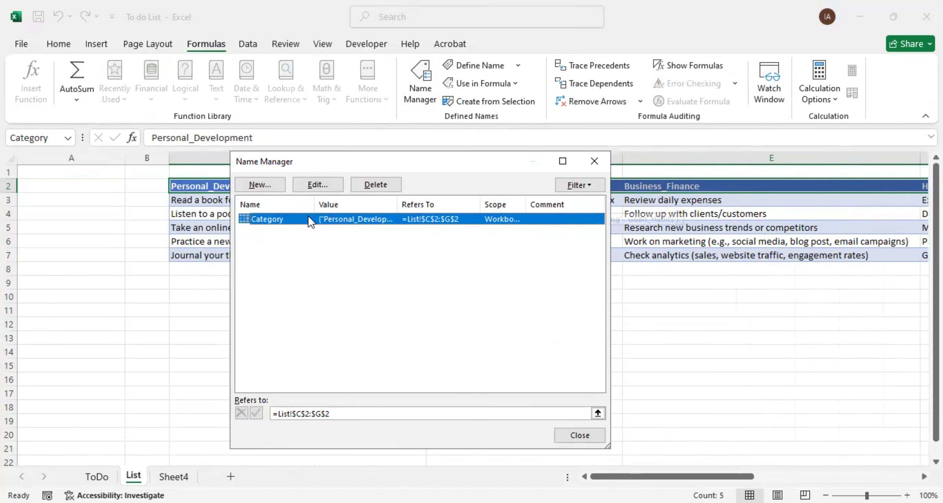
pyautogui.click(598, 435)
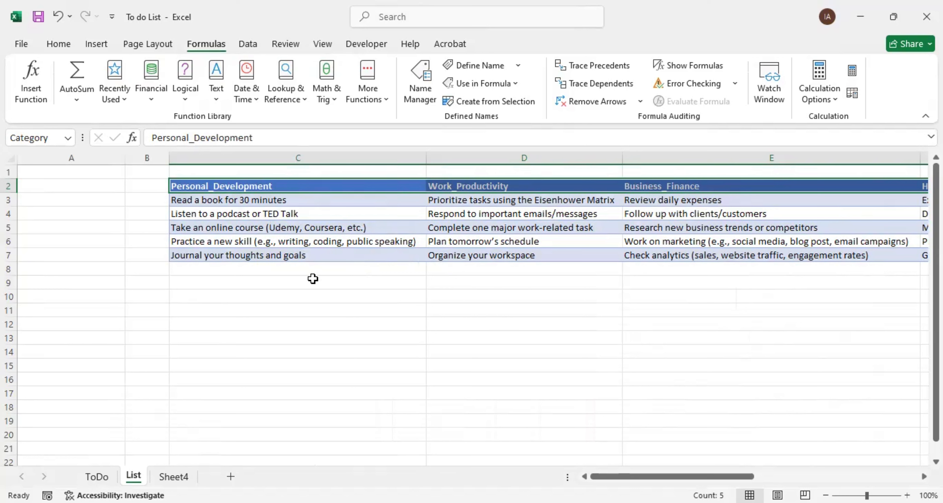
# Create a named range for the Personal_Development tasks from C2:C7, using the top row as the name
pyautogui.click(327, 299)
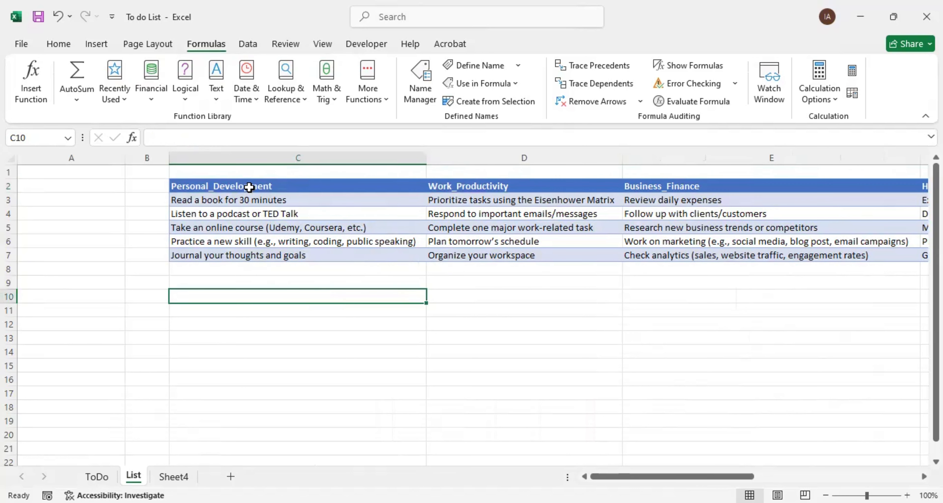
pyautogui.moveTo(249, 187); pyautogui.dragTo(254, 245)
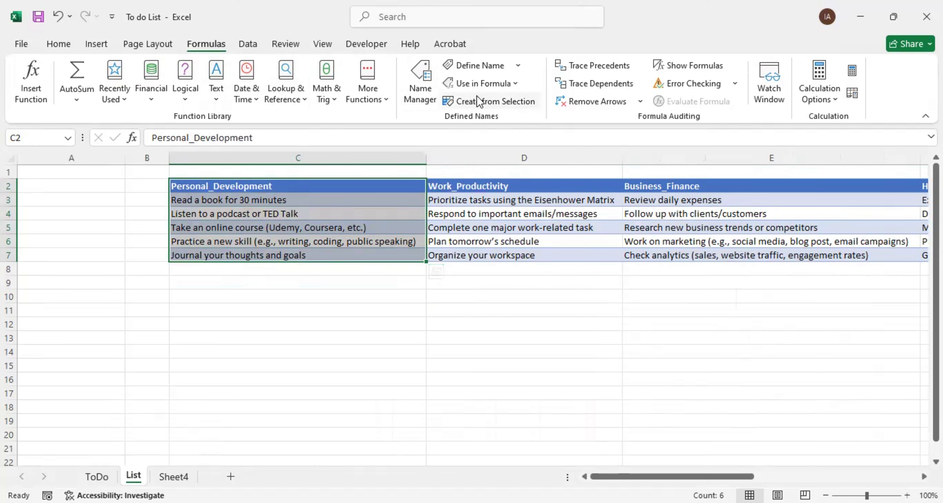
pyautogui.click(469, 105)
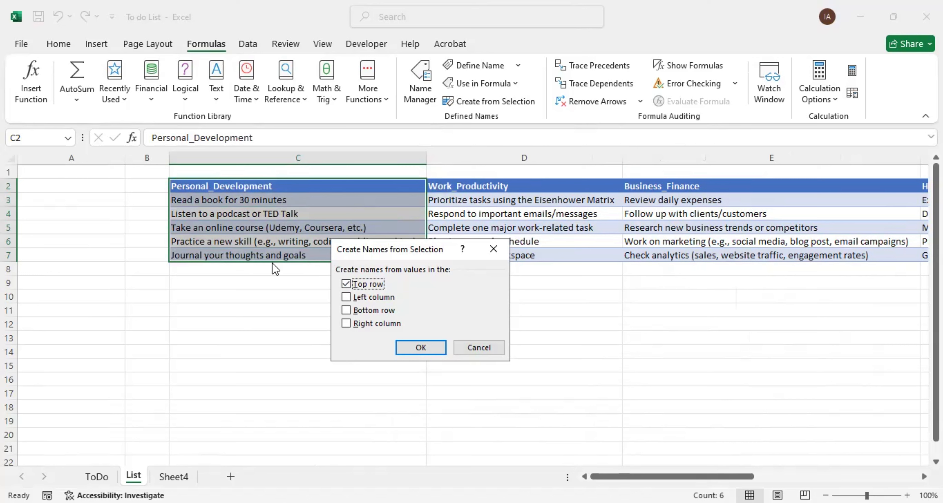
pyautogui.click(423, 351)
# Create named ranges from the top row for each remaining category column, D2:D7 through G2:G7, and check them in the Name Manager
pyautogui.moveTo(484, 188); pyautogui.dragTo(488, 255)
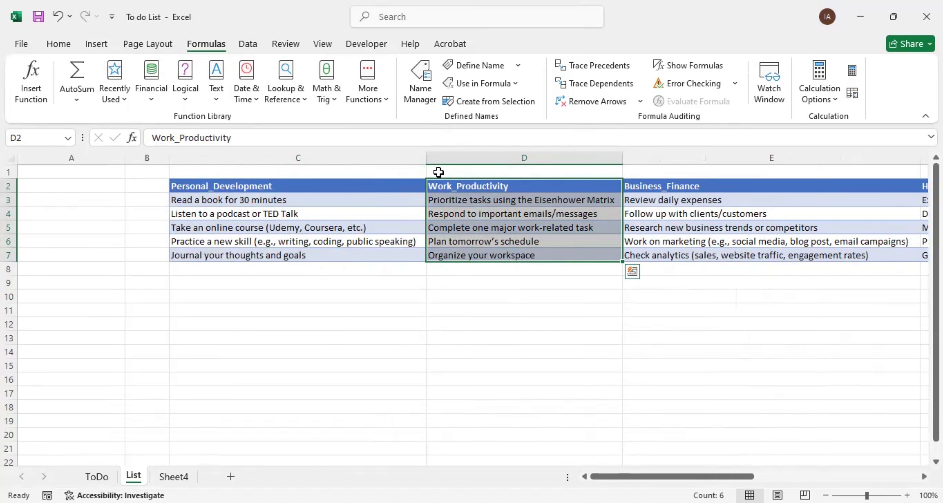
pyautogui.moveTo(695, 187); pyautogui.dragTo(696, 260)
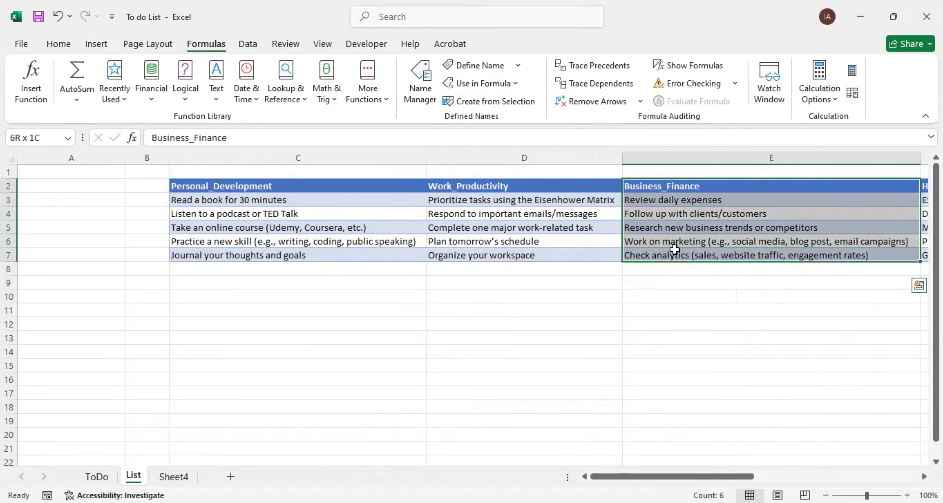
pyautogui.click(480, 106)
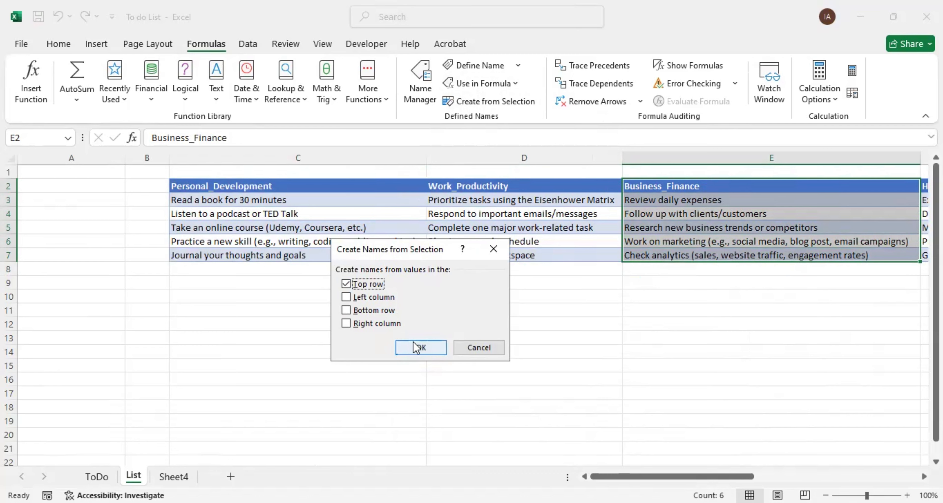
pyautogui.click(418, 347)
pyautogui.moveTo(610, 477); pyautogui.dragTo(752, 478)
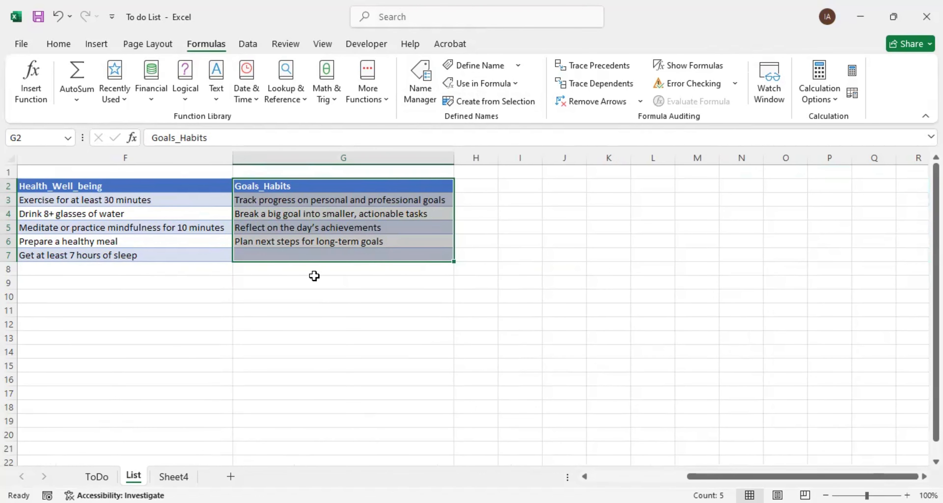
pyautogui.moveTo(741, 477); pyautogui.dragTo(671, 477)
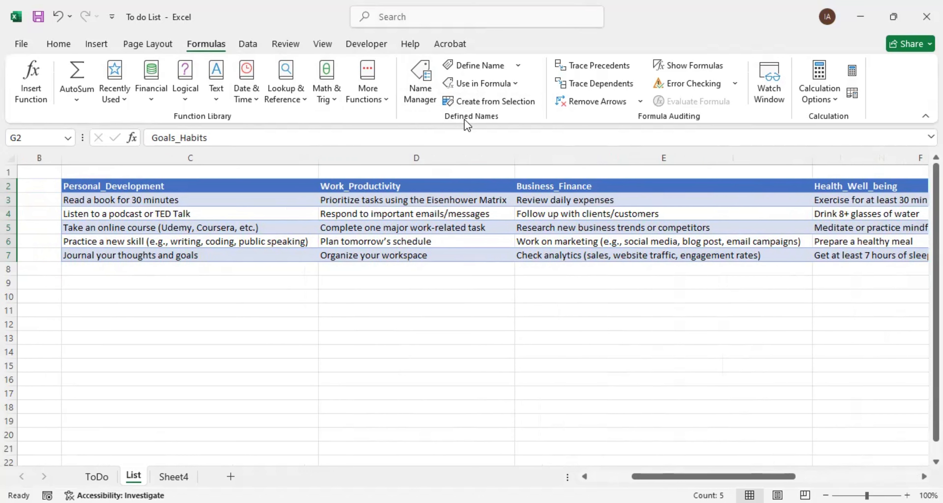
pyautogui.click(426, 97)
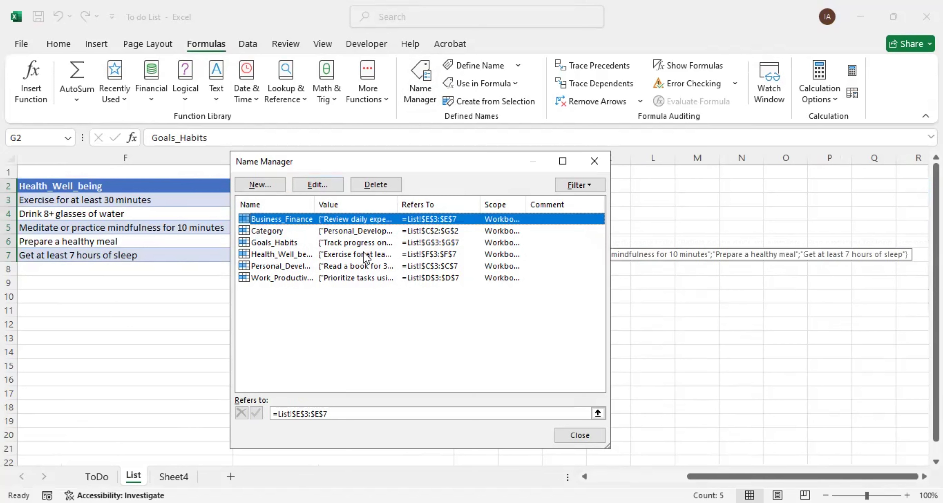
pyautogui.click(580, 436)
# Add a List data validation rule to the Task Category cells B11:B24 of the ToDo sheet, using the named range Category as source
pyautogui.click(99, 475)
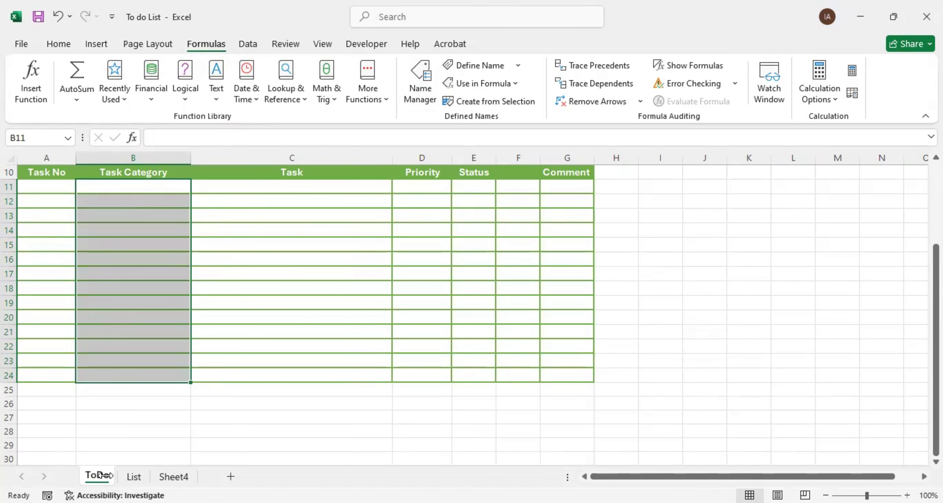
pyautogui.click(142, 189)
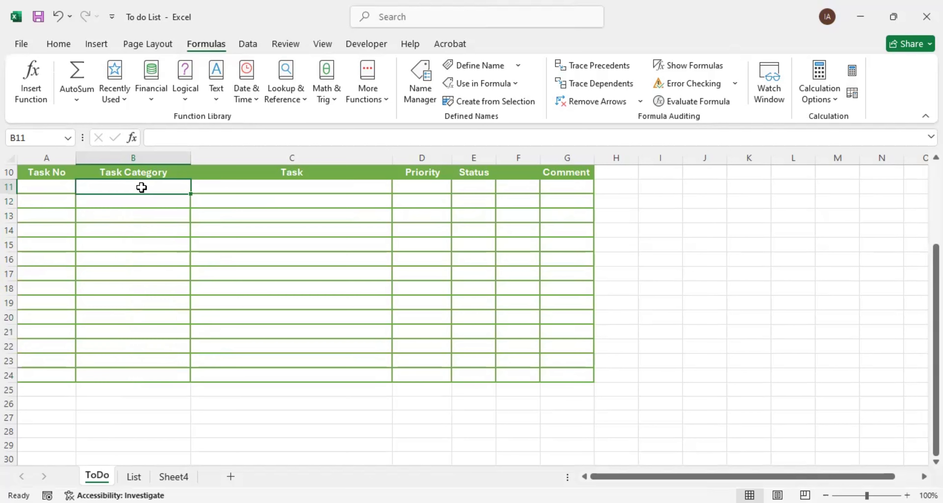
pyautogui.moveTo(142, 188); pyautogui.dragTo(127, 375)
pyautogui.click(126, 375)
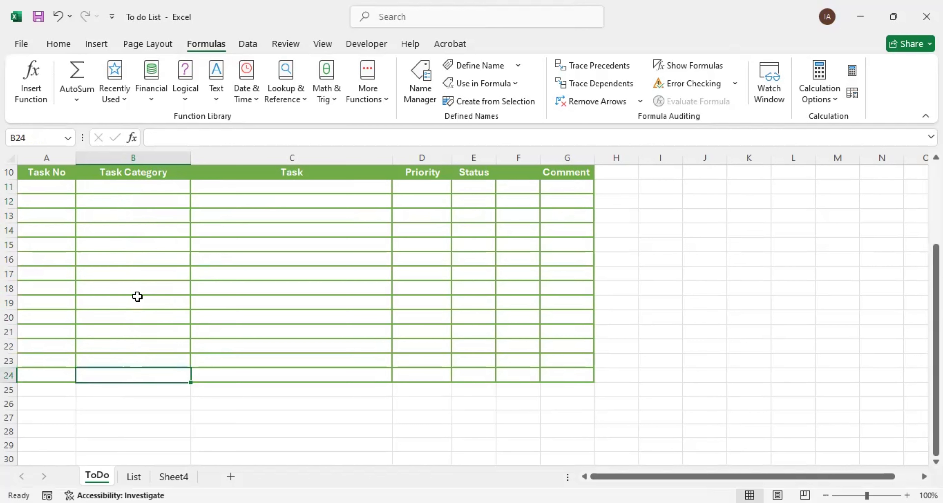
pyautogui.moveTo(146, 188); pyautogui.dragTo(128, 373)
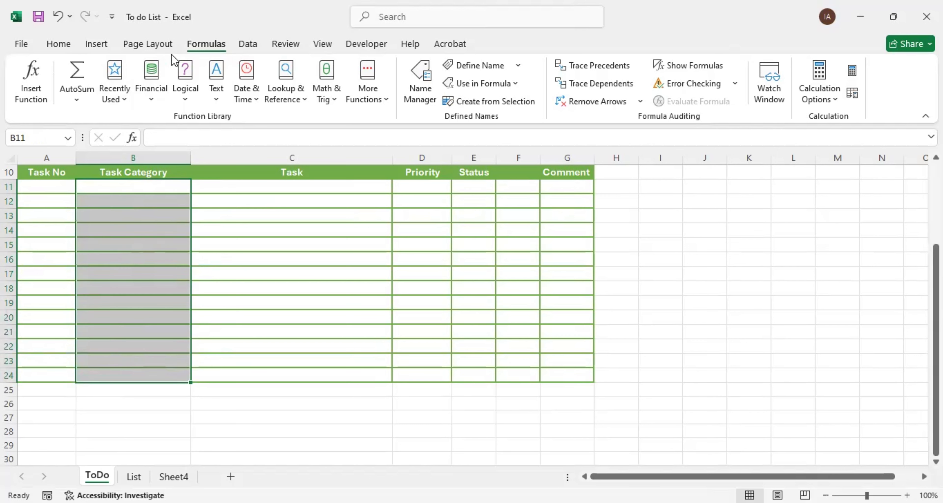
pyautogui.click(245, 44)
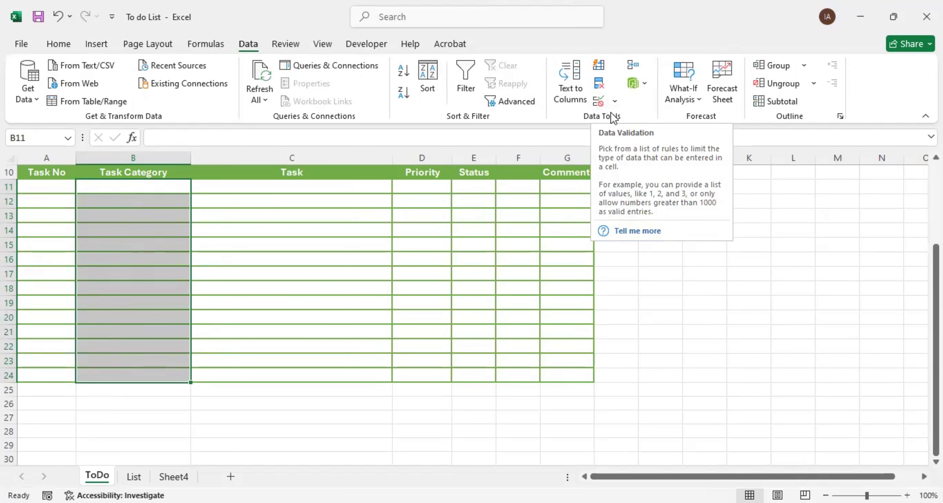
pyautogui.click(599, 101)
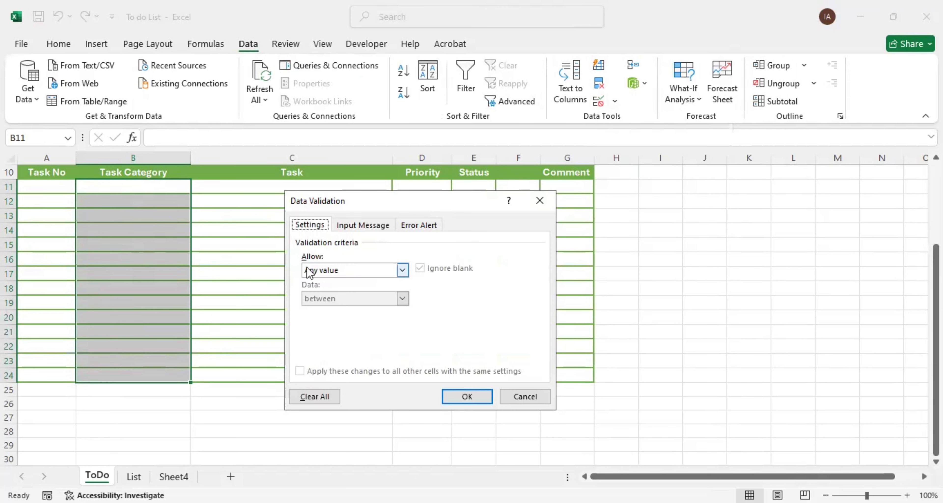
pyautogui.click(403, 271)
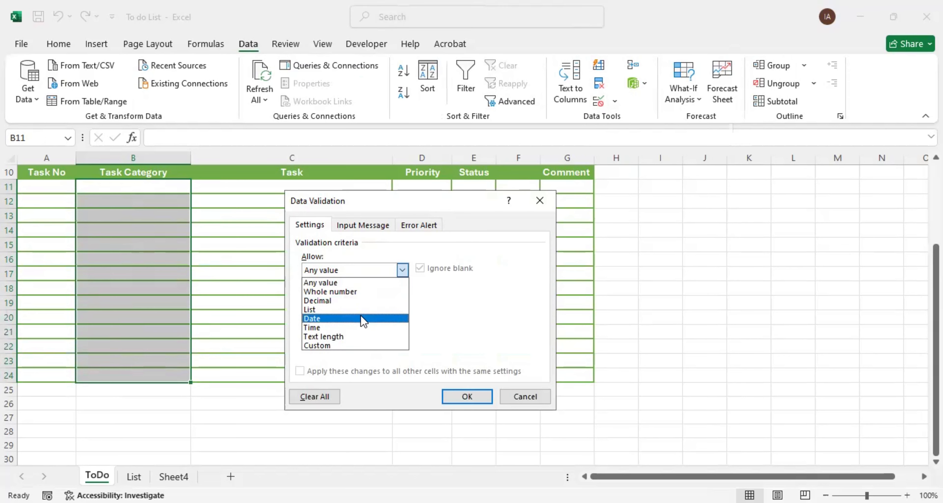
pyautogui.click(356, 309)
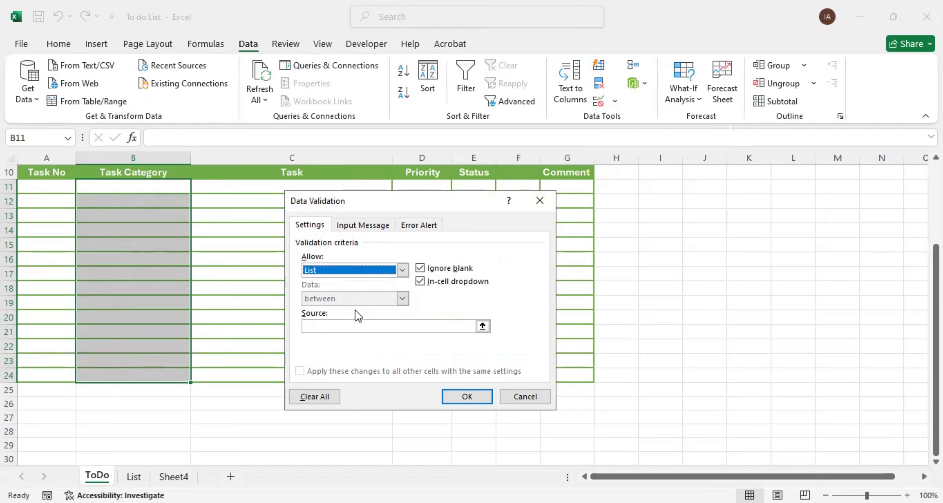
pyautogui.click(347, 327)
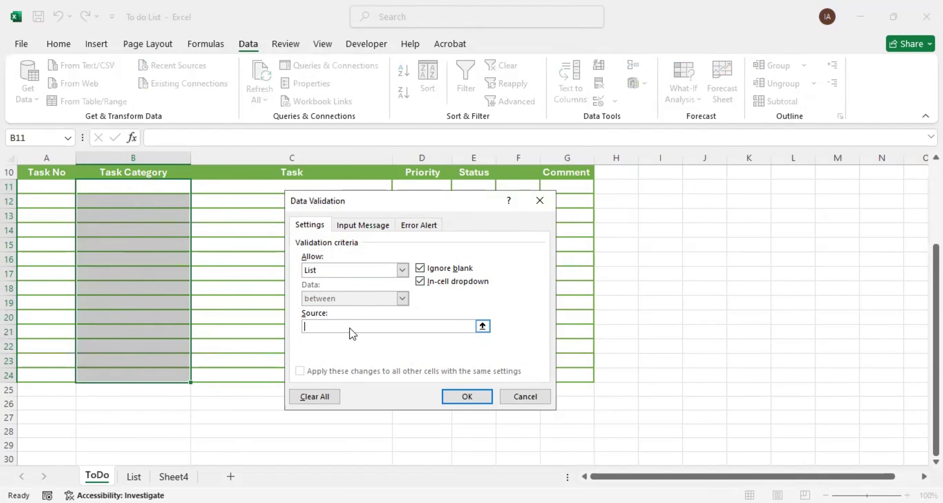
pyautogui.press('F3')
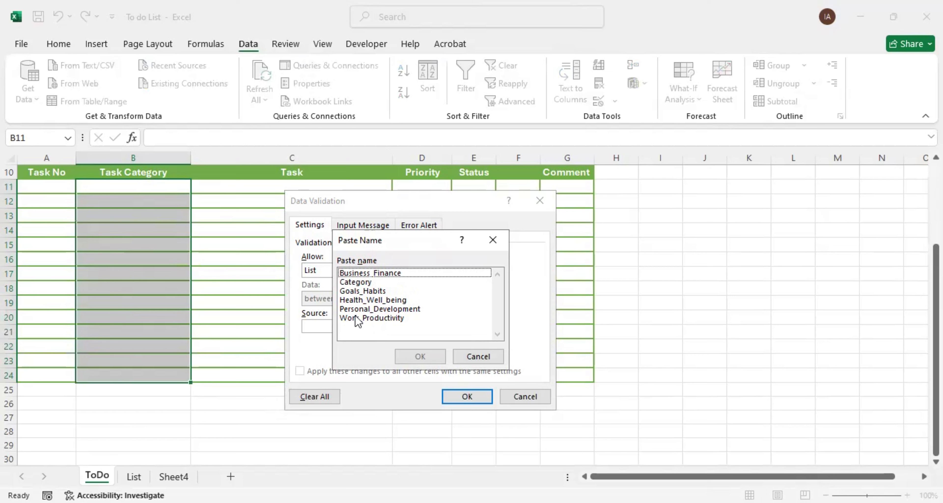
pyautogui.click(364, 283)
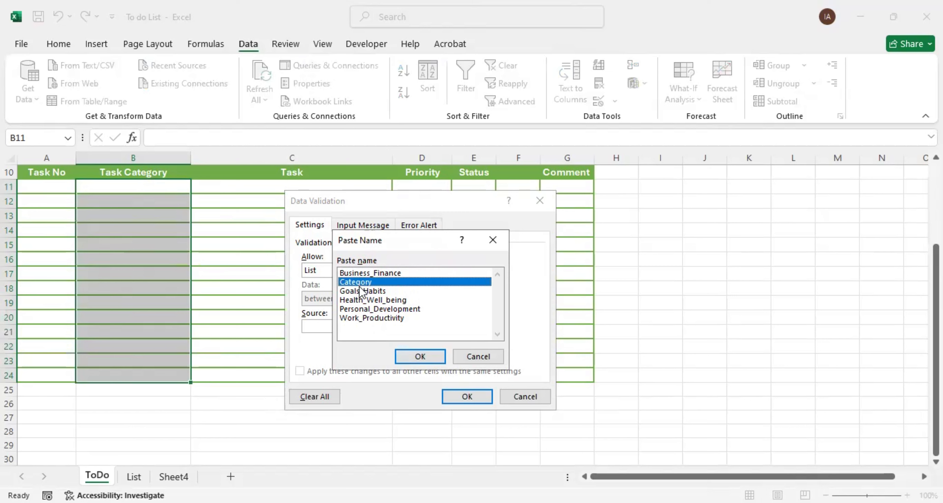
pyautogui.click(427, 358)
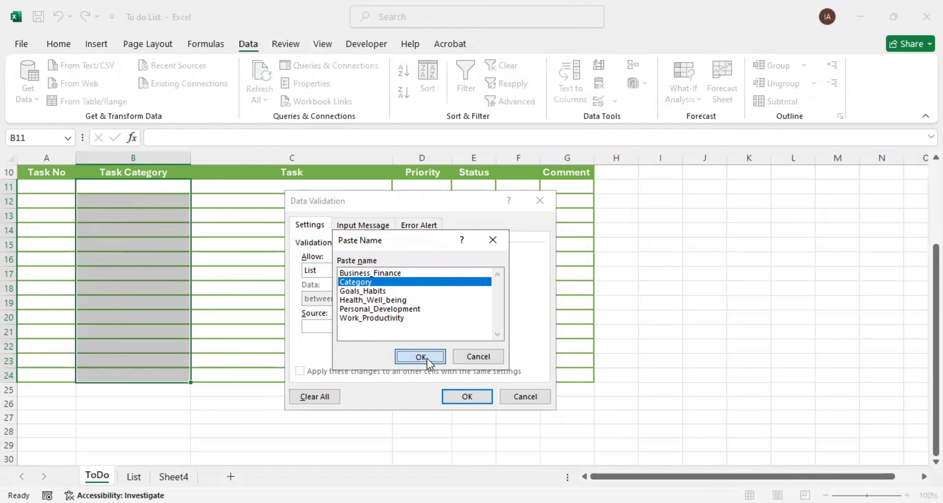
pyautogui.click(458, 396)
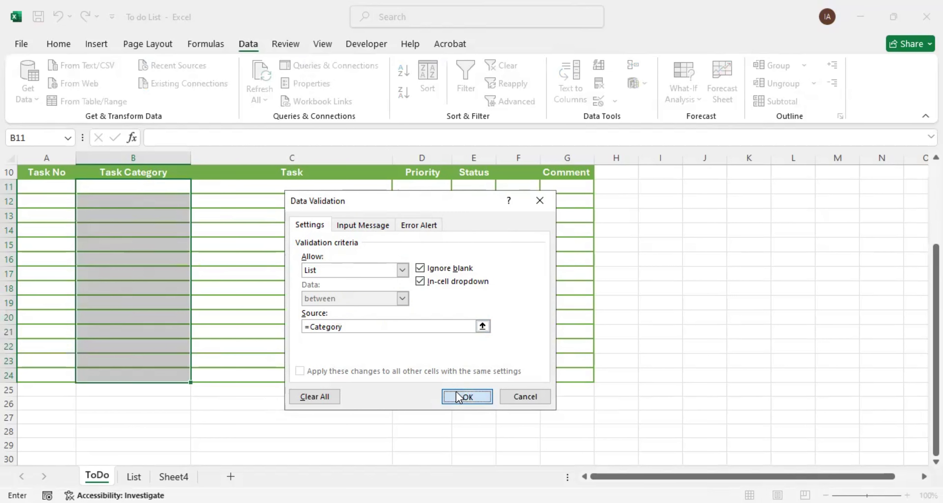
# Check the category options offered by the dropdowns in B11 and B13 without picking any
pyautogui.click(197, 187)
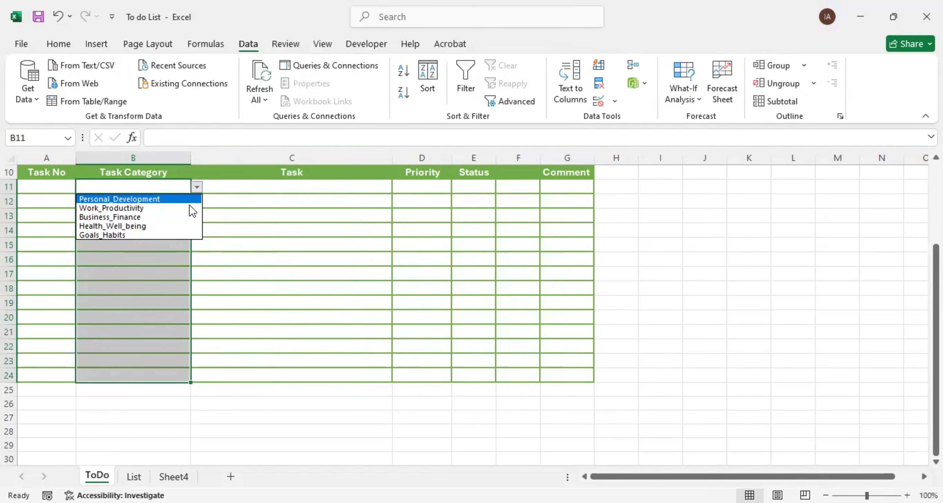
pyautogui.click(169, 249)
pyautogui.click(145, 211)
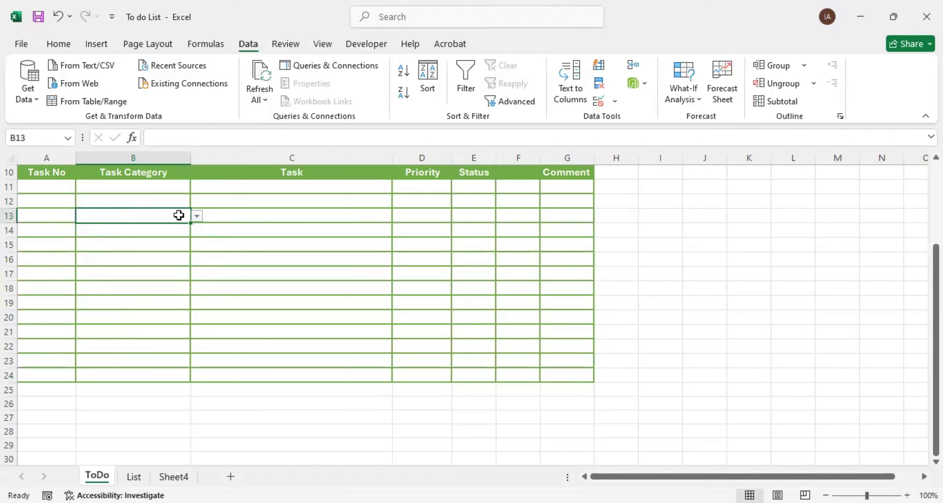
pyautogui.click(196, 216)
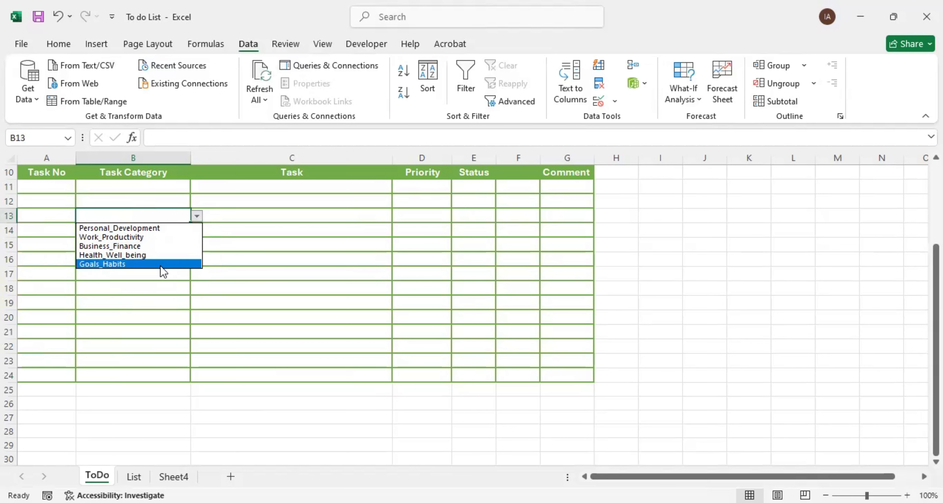
pyautogui.click(162, 189)
pyautogui.click(256, 189)
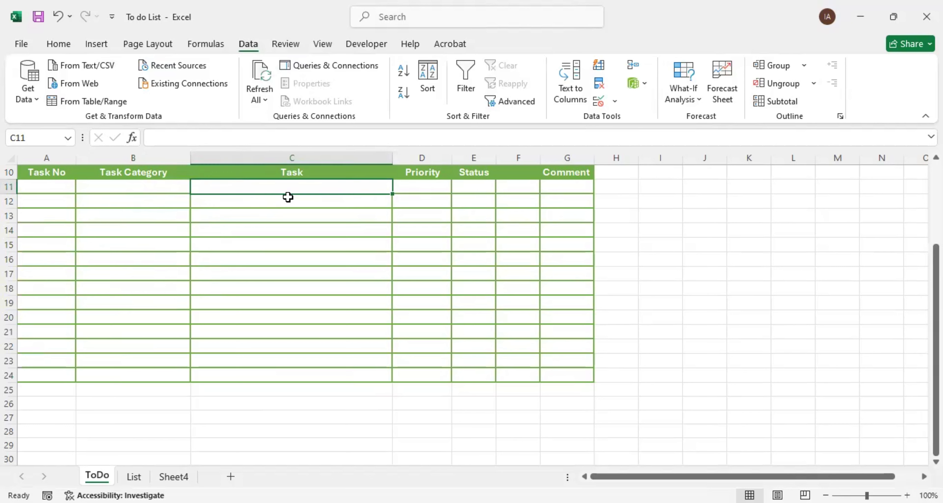
# Choose Personal_Development as the category in B11 and review its tasks in C3:C7 of the List sheet
pyautogui.click(163, 187)
pyautogui.click(196, 188)
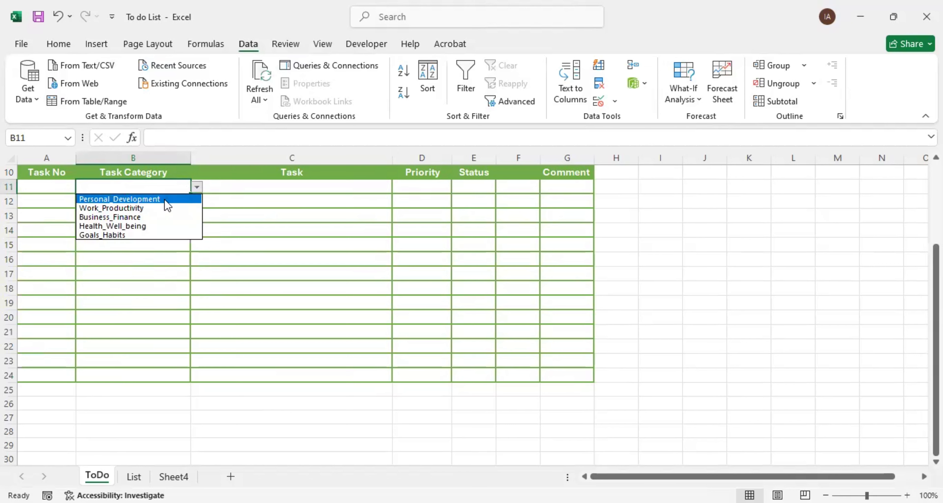
pyautogui.click(163, 197)
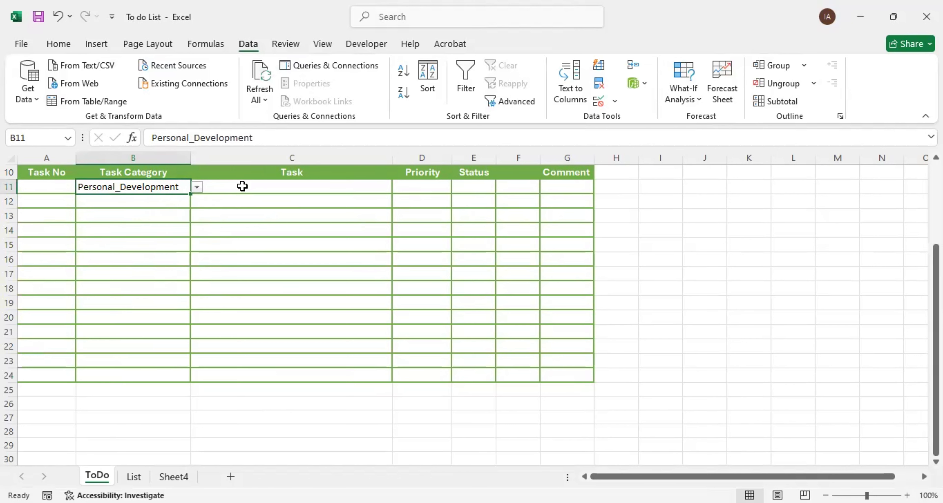
pyautogui.click(133, 475)
pyautogui.moveTo(202, 200); pyautogui.dragTo(204, 254)
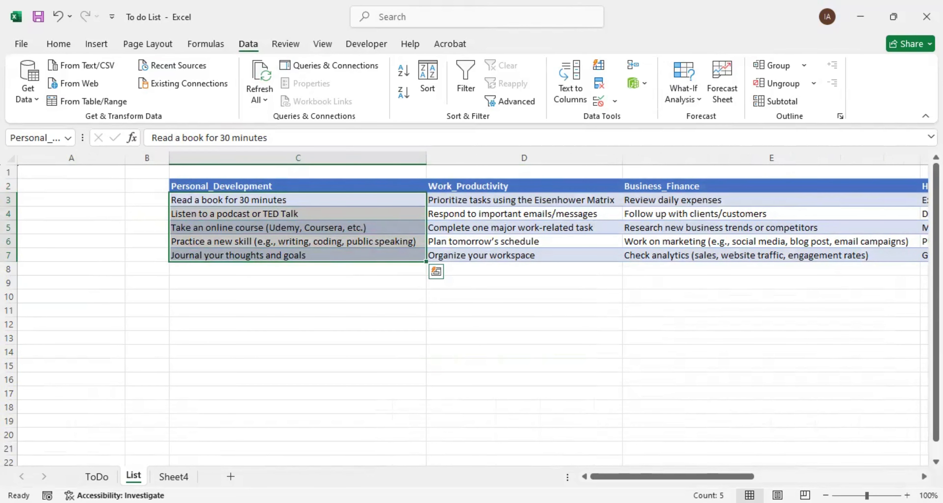
pyautogui.click(106, 475)
# Add a List validation rule to Task cell C11 of the ToDo sheet with source =INDIRECT(SUBSTITUTE(SUBSTITUTE(B11, " ", "_"), "&", "_"))
pyautogui.click(239, 189)
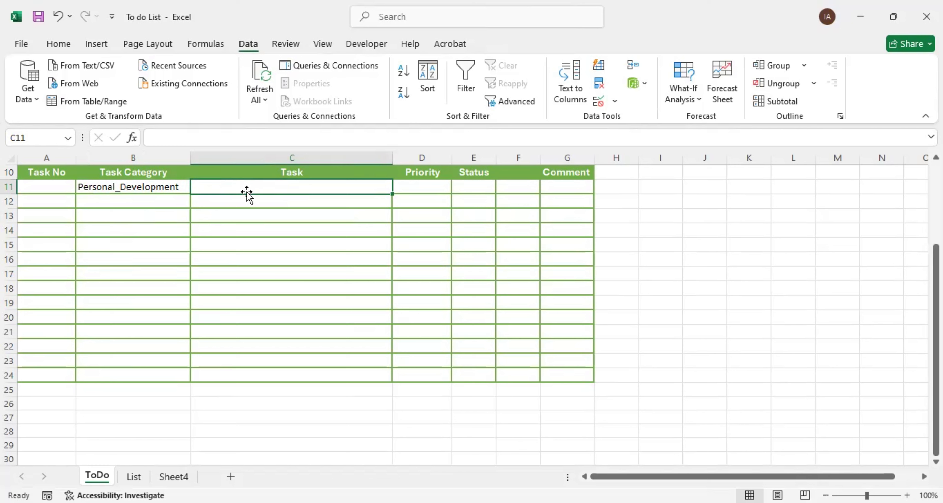
pyautogui.click(598, 103)
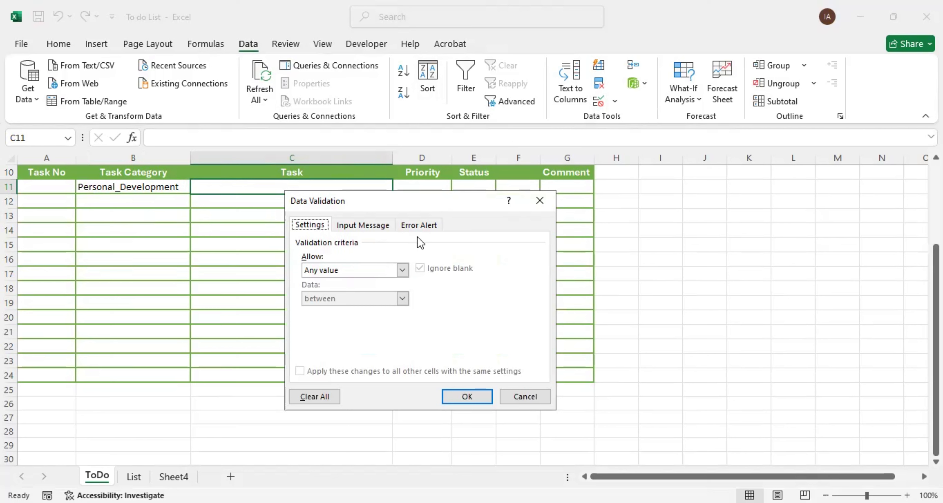
pyautogui.click(406, 270)
pyautogui.click(373, 311)
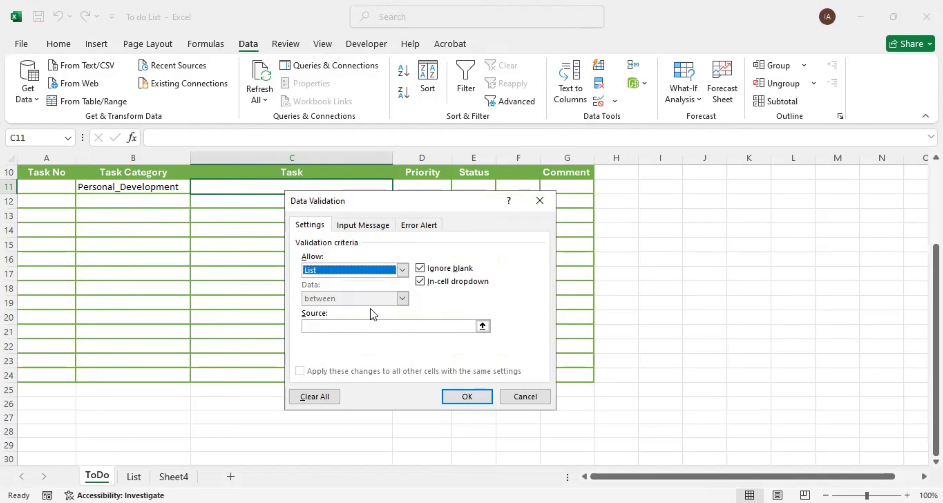
pyautogui.click(359, 327)
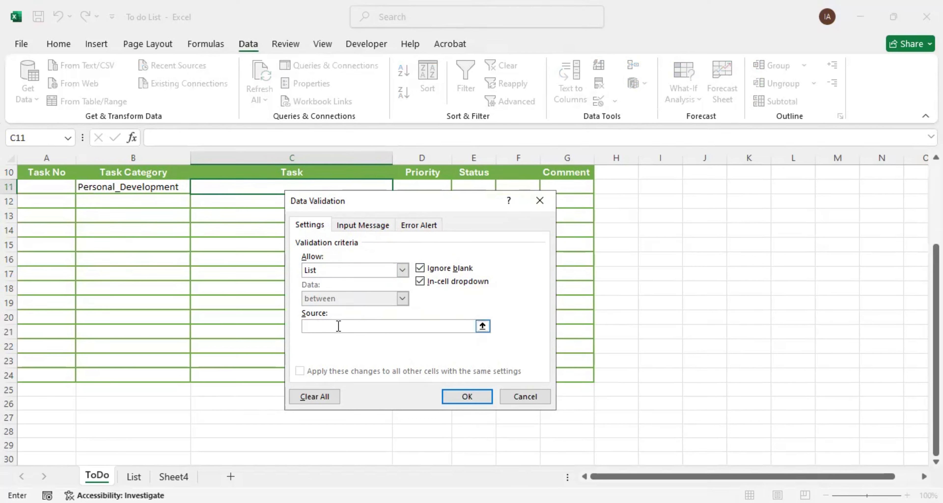
pyautogui.write('=INDIRECT(SUBSTITUTE(SUBSTITUTE(B11, " ", "_"), "&", "_"))')
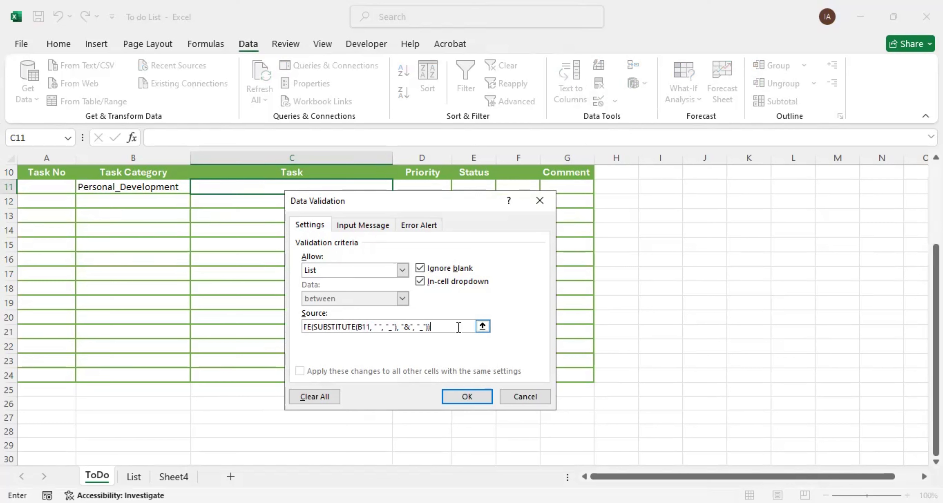
pyautogui.moveTo(431, 327); pyautogui.dragTo(286, 327)
pyautogui.click(340, 327)
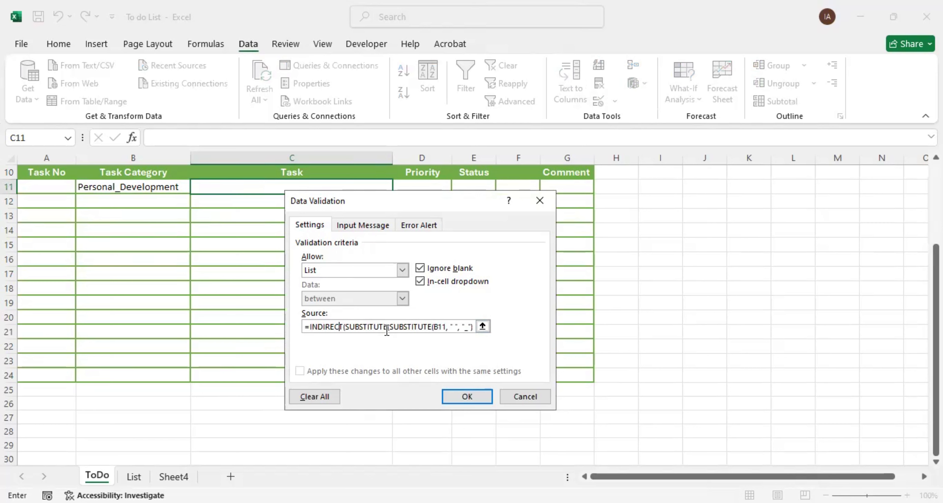
pyautogui.click(444, 328)
pyautogui.moveTo(448, 328); pyautogui.dragTo(482, 326)
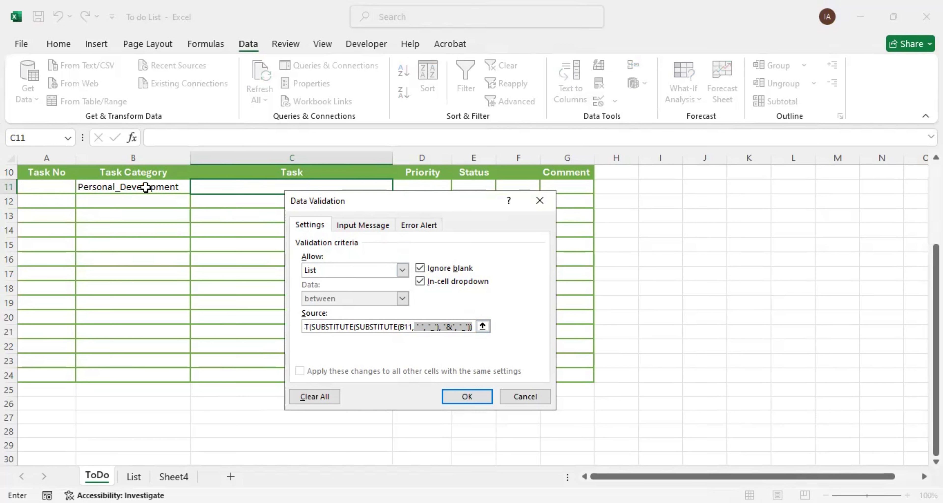
pyautogui.click(414, 327)
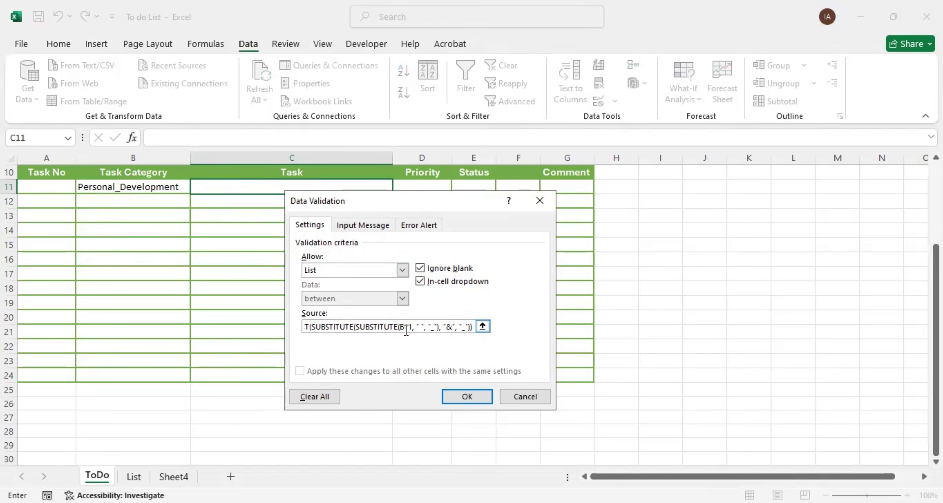
pyautogui.click(468, 397)
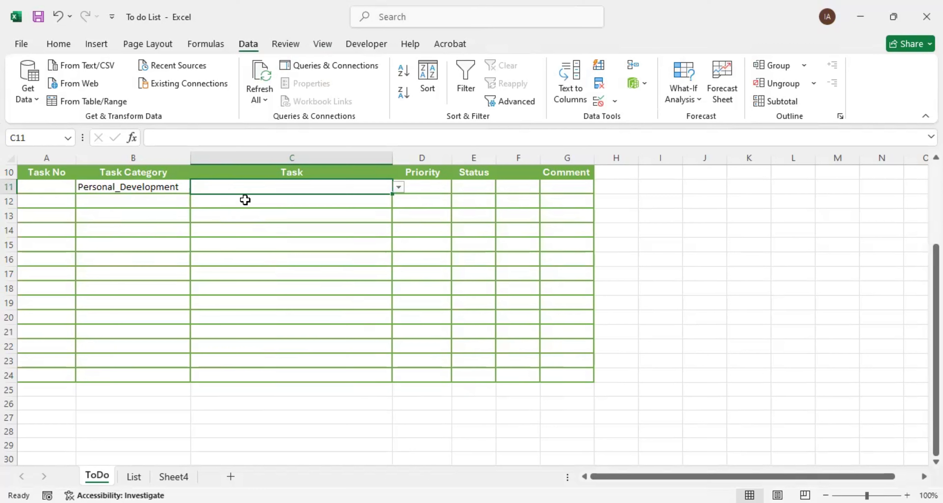
# Check the task options that C11 offers for the Personal_Development category in B11
pyautogui.click(163, 187)
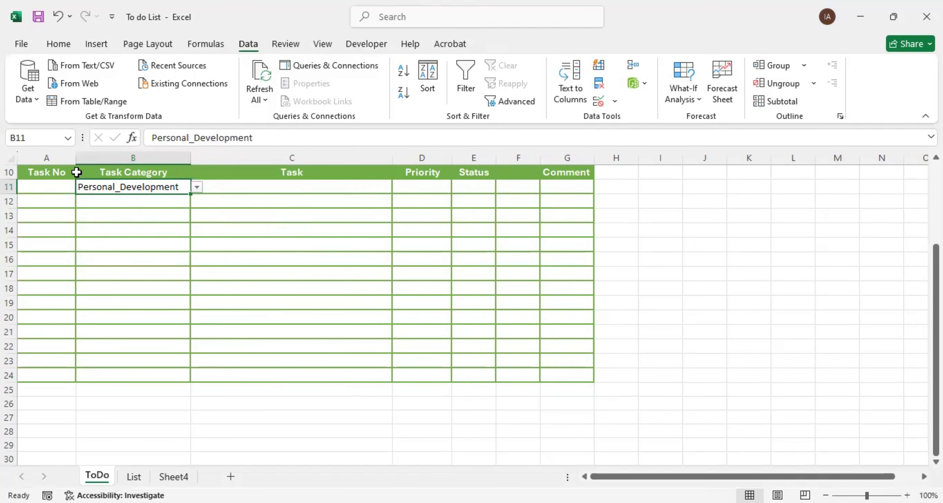
pyautogui.click(246, 191)
pyautogui.click(398, 187)
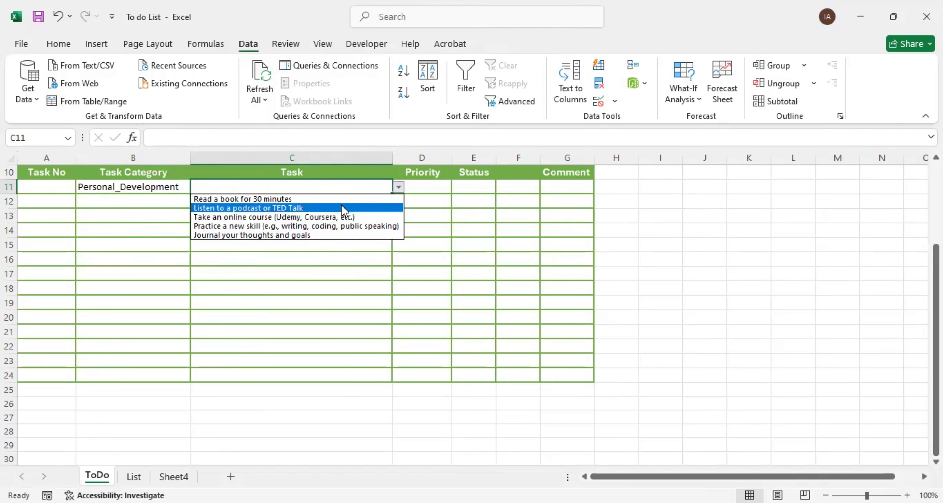
# Change the category in B11 to Work_Productivity and check the task options offered in C11
pyautogui.click(170, 184)
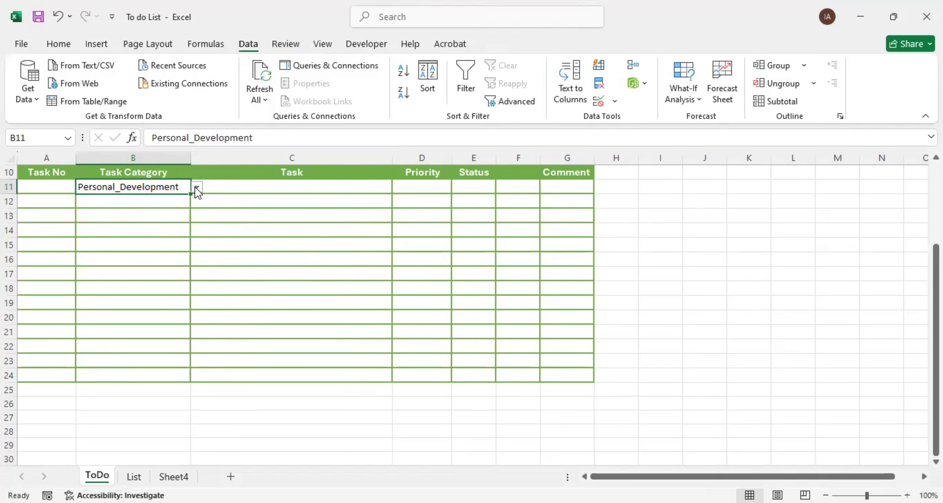
pyautogui.click(197, 188)
pyautogui.click(171, 209)
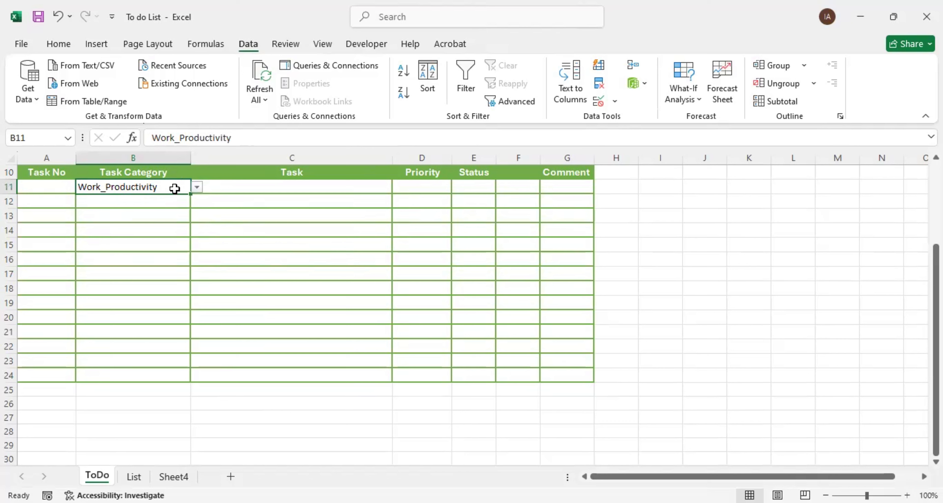
pyautogui.click(356, 186)
pyautogui.click(399, 188)
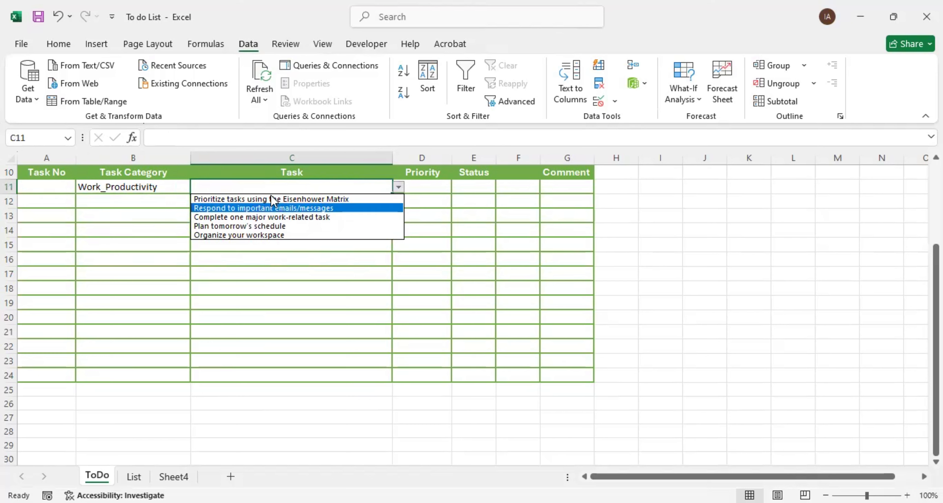
pyautogui.click(317, 188)
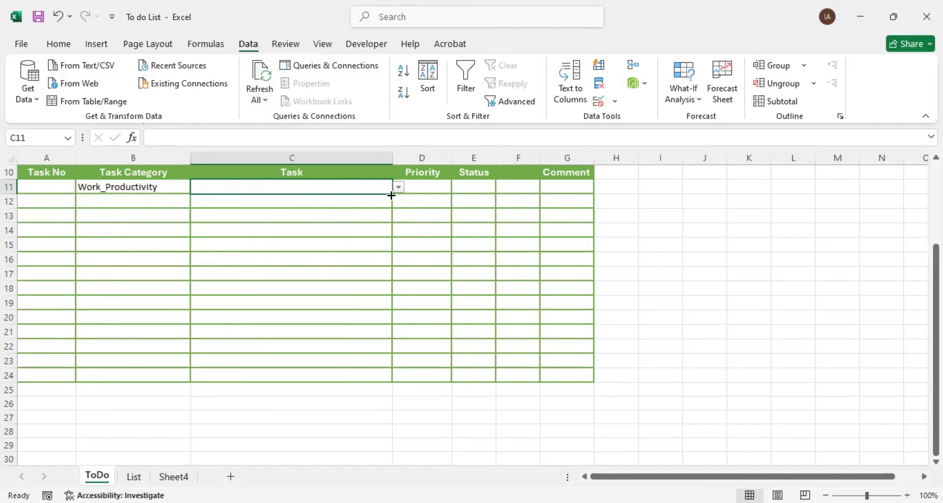
# Fill the dependent Task dropdown from C11 down to C24 and check the validation source of C12
pyautogui.moveTo(391, 196); pyautogui.dragTo(389, 375)
pyautogui.click(344, 319)
pyautogui.click(327, 234)
pyautogui.click(330, 201)
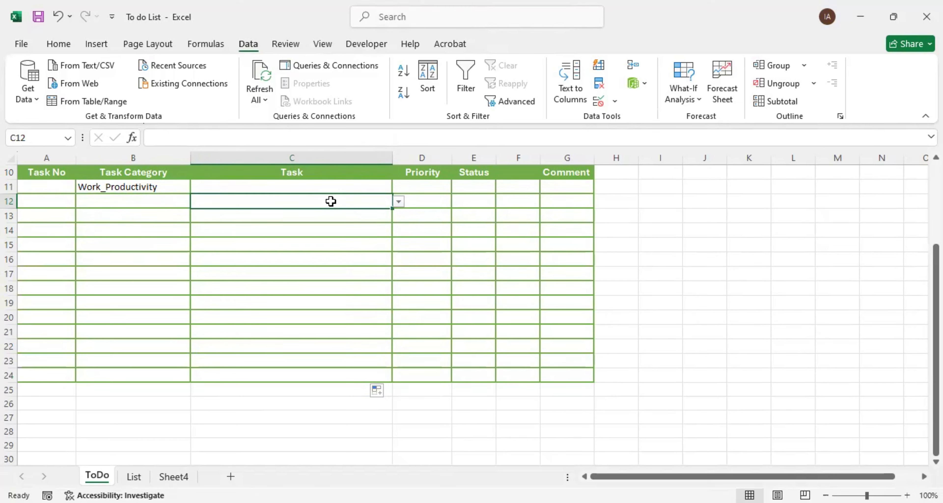
pyautogui.click(599, 101)
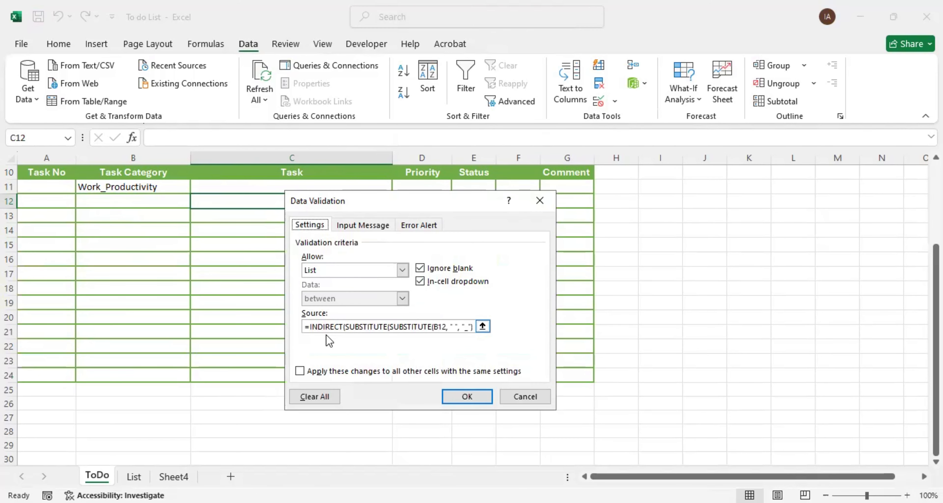
pyautogui.click(447, 327)
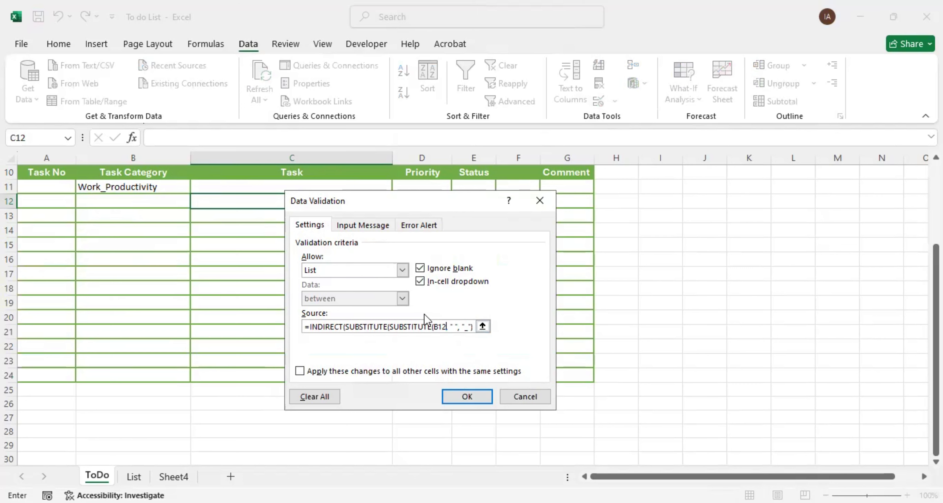
pyautogui.click(473, 400)
# Choose Business_Finance as the category in B12 and check the task options offered in C12
pyautogui.click(143, 198)
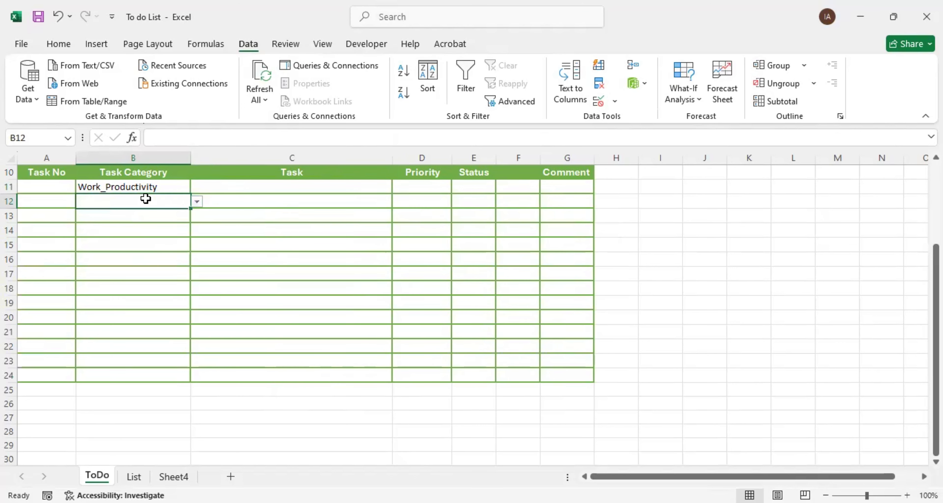
pyautogui.click(196, 201)
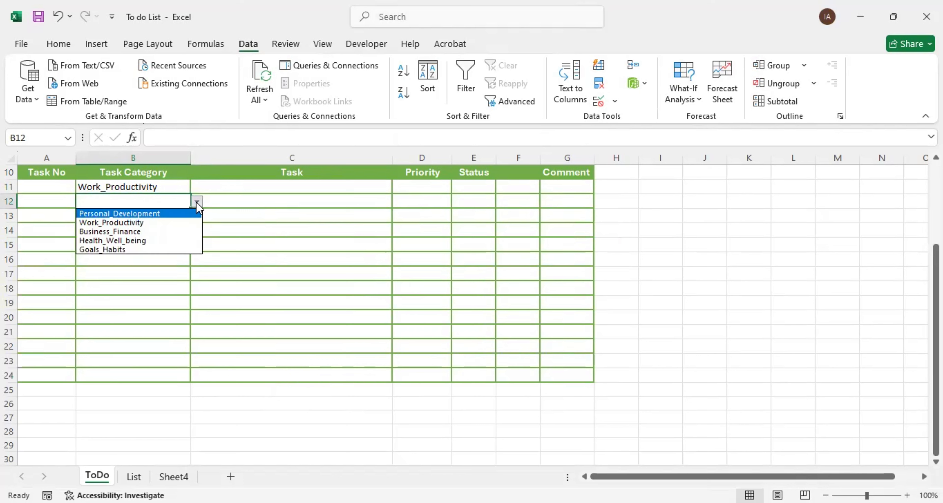
pyautogui.click(173, 232)
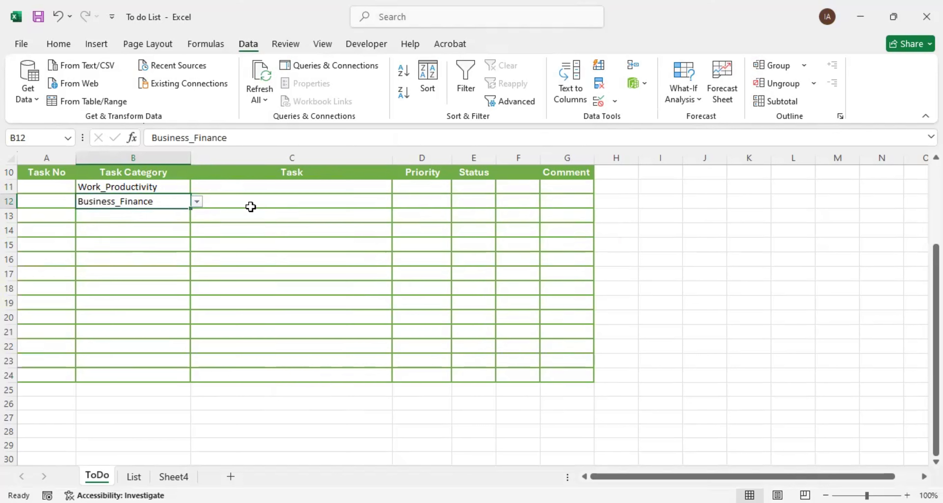
pyautogui.click(258, 202)
pyautogui.click(400, 203)
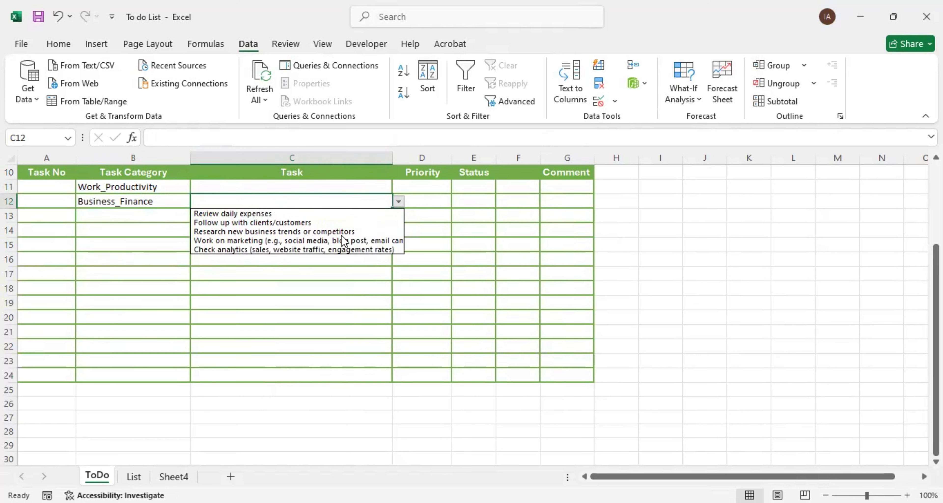
pyautogui.click(320, 204)
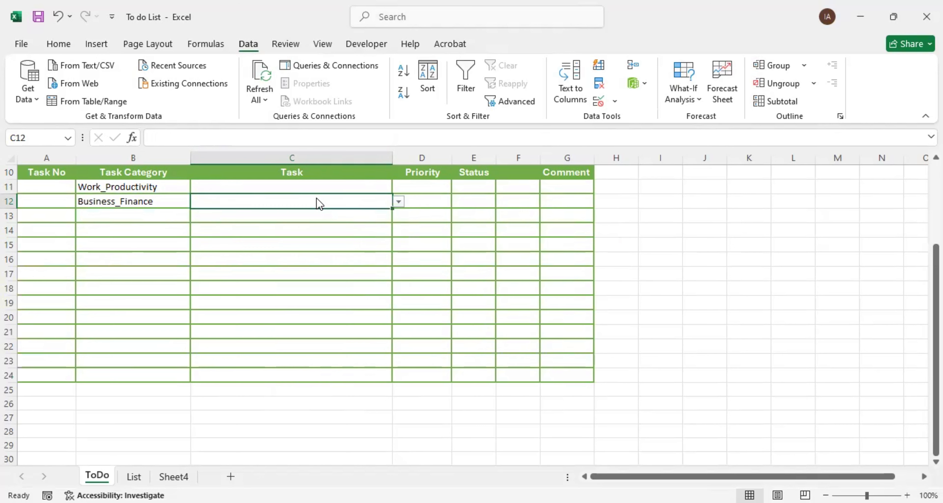
pyautogui.click(133, 243)
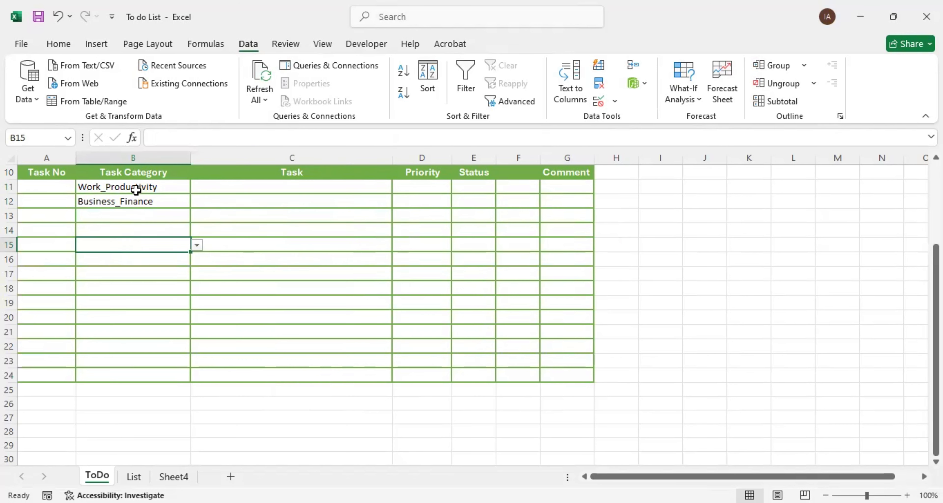
pyautogui.click(278, 214)
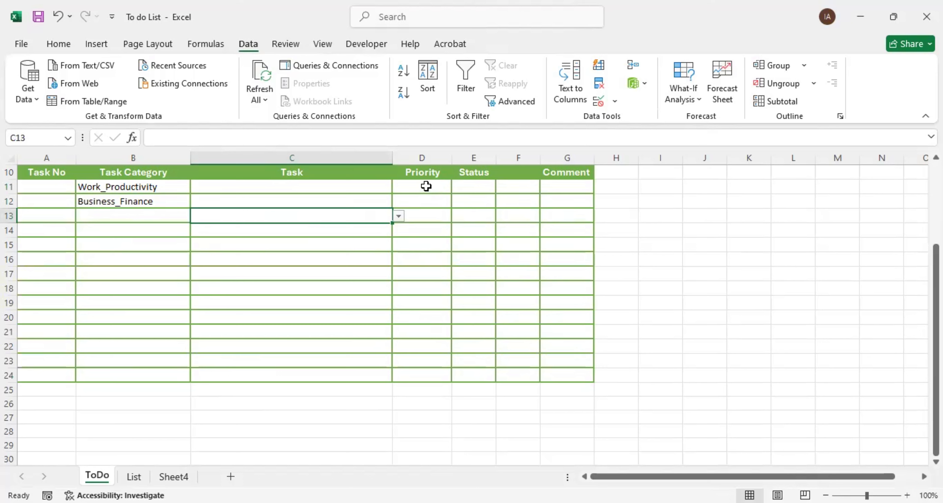
# Add a List validation rule to Priority cells D11:D24 with source High, Medium, Low
pyautogui.moveTo(426, 187); pyautogui.dragTo(428, 371)
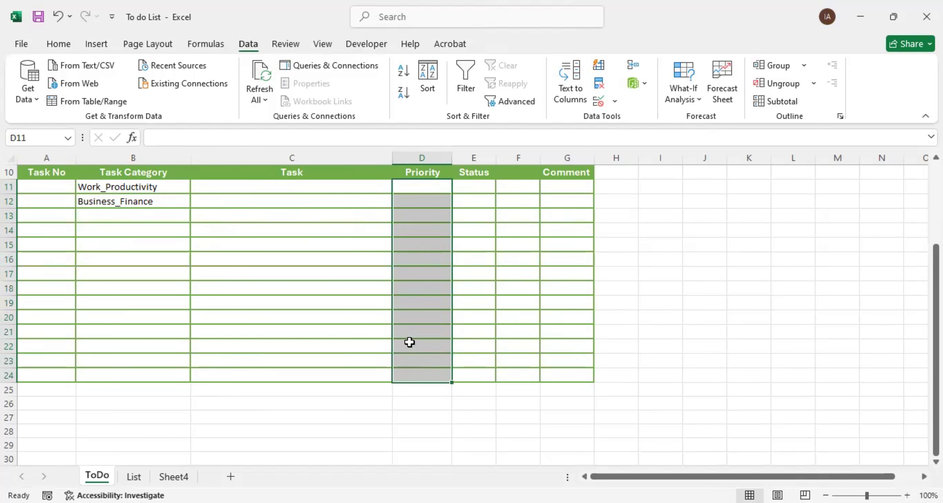
pyautogui.click(600, 104)
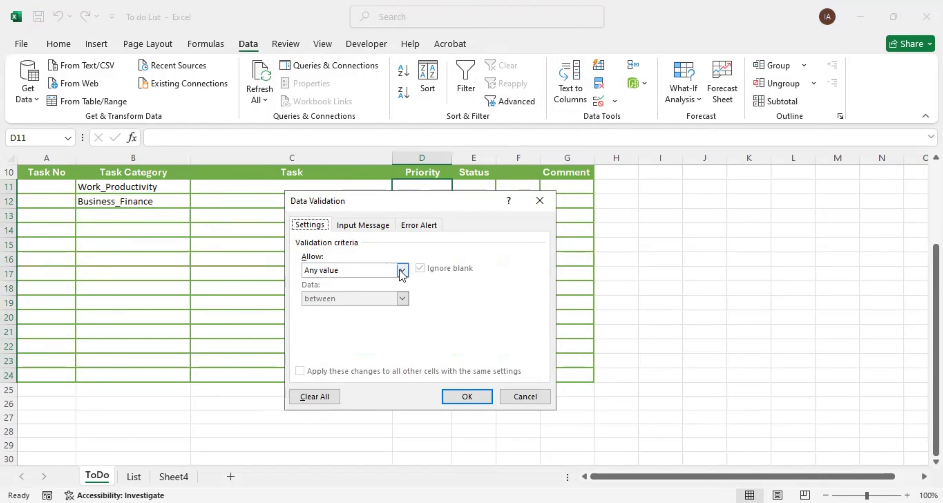
pyautogui.click(403, 272)
pyautogui.click(363, 311)
pyautogui.click(348, 326)
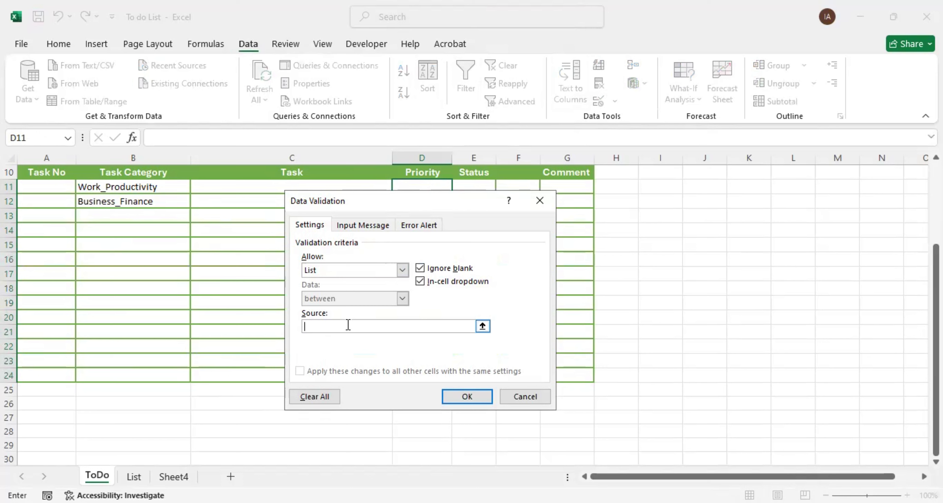
pyautogui.write('High, Medium, Low')
pyautogui.click(465, 396)
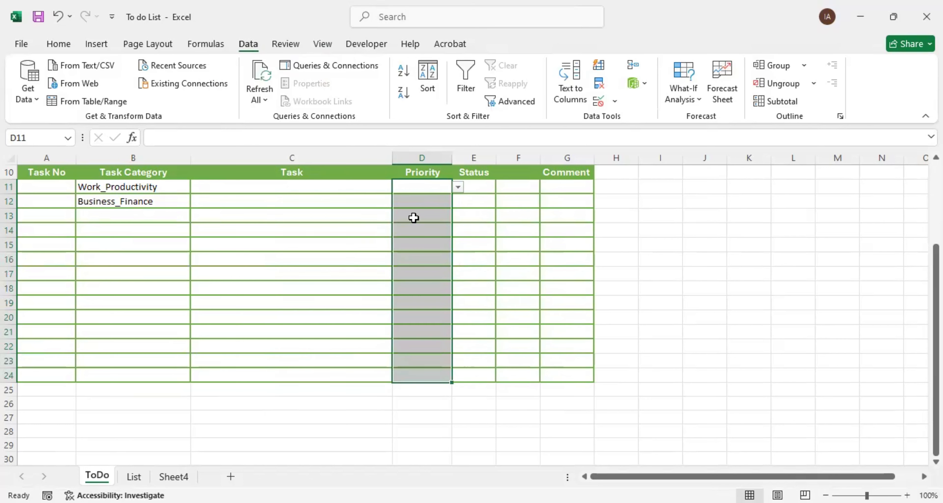
# Check the priority options offered in D11
pyautogui.click(428, 206)
pyautogui.click(434, 187)
pyautogui.click(459, 187)
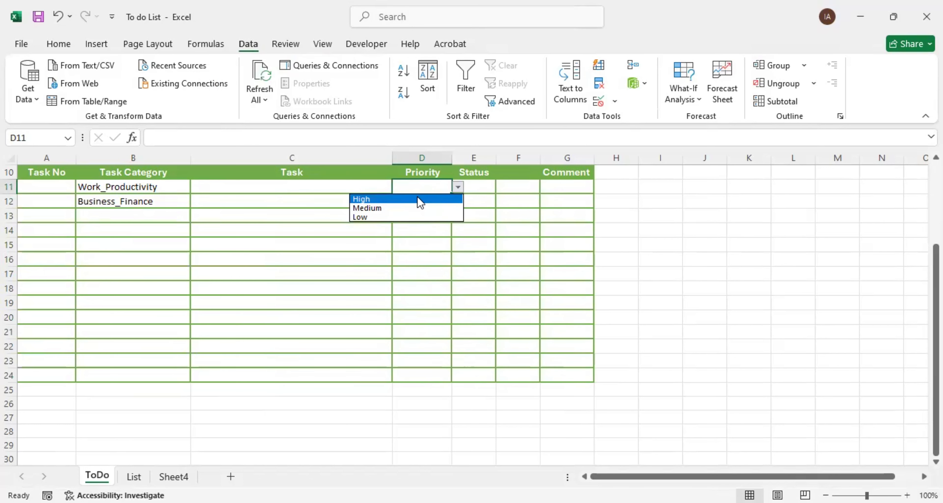
pyautogui.click(422, 236)
pyautogui.click(426, 232)
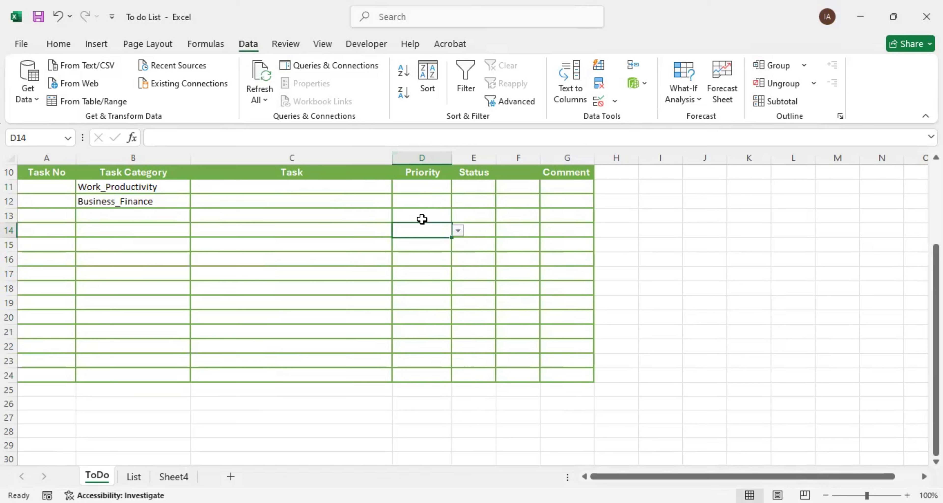
# Examine the ribbon customization options for the Developer tab, with All Commands listed as the command source
pyautogui.click(472, 188)
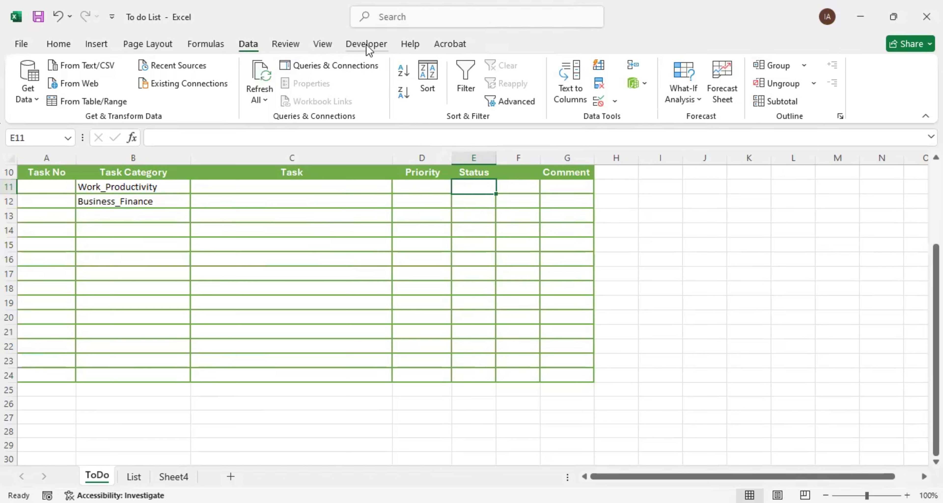
pyautogui.click(21, 44)
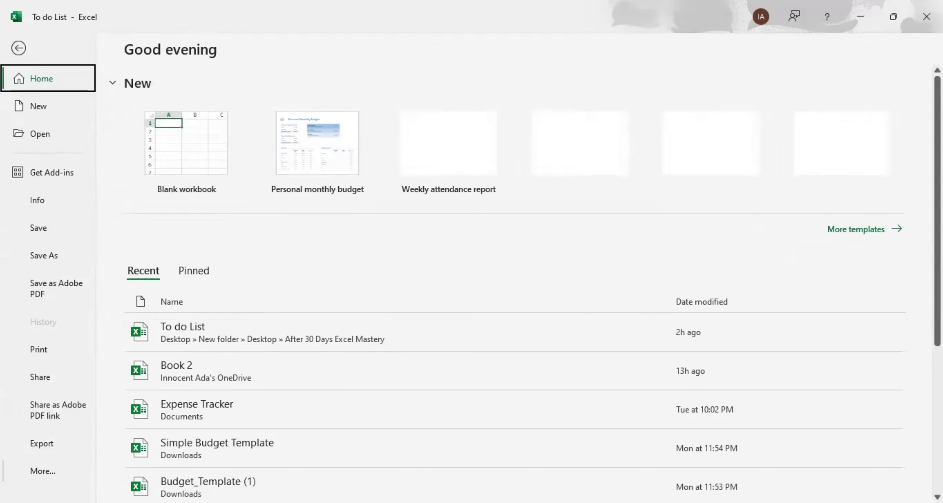
pyautogui.click(51, 472)
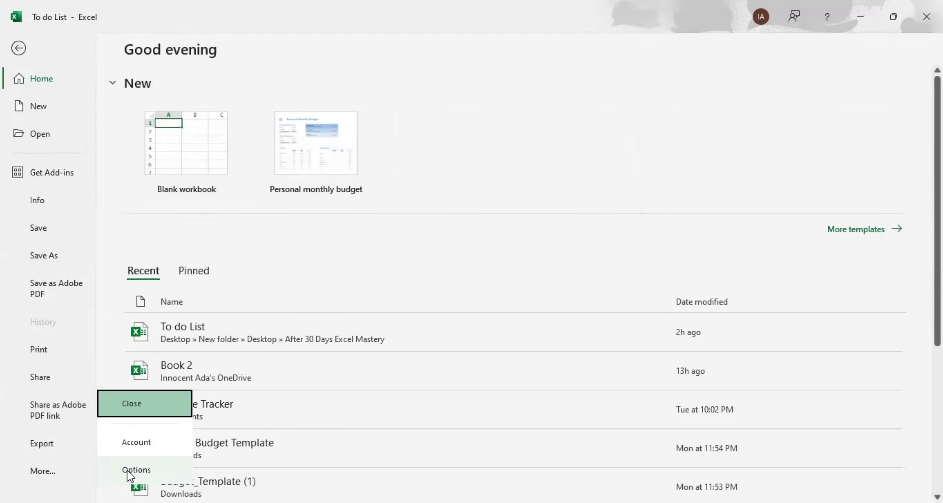
pyautogui.click(127, 471)
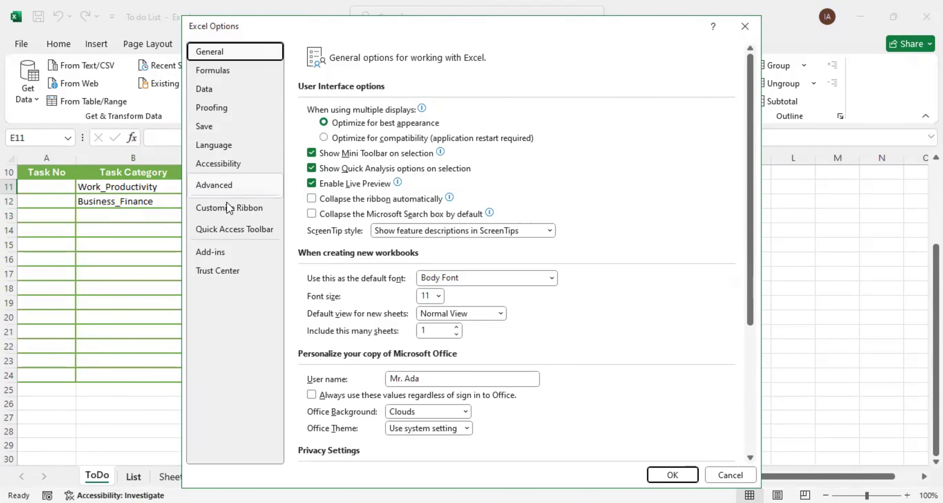
pyautogui.click(229, 212)
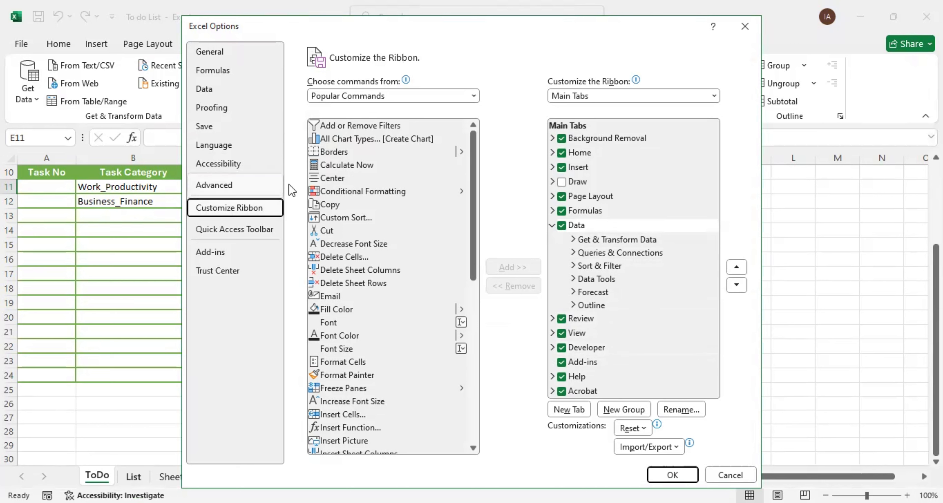
pyautogui.click(473, 97)
pyautogui.click(428, 140)
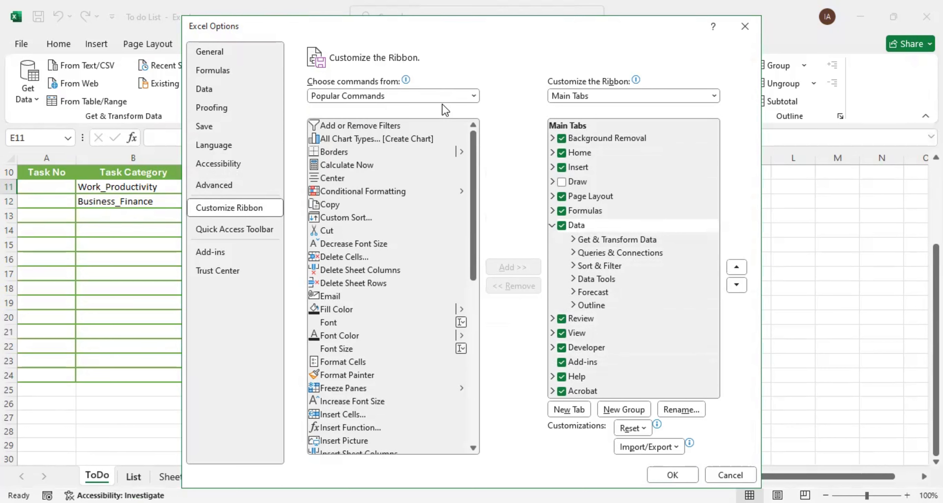
pyautogui.moveTo(473, 136)
pyautogui.mouseDown()
pyautogui.moveTo(472, 250)
pyautogui.moveTo(469, 219)
pyautogui.mouseUp()
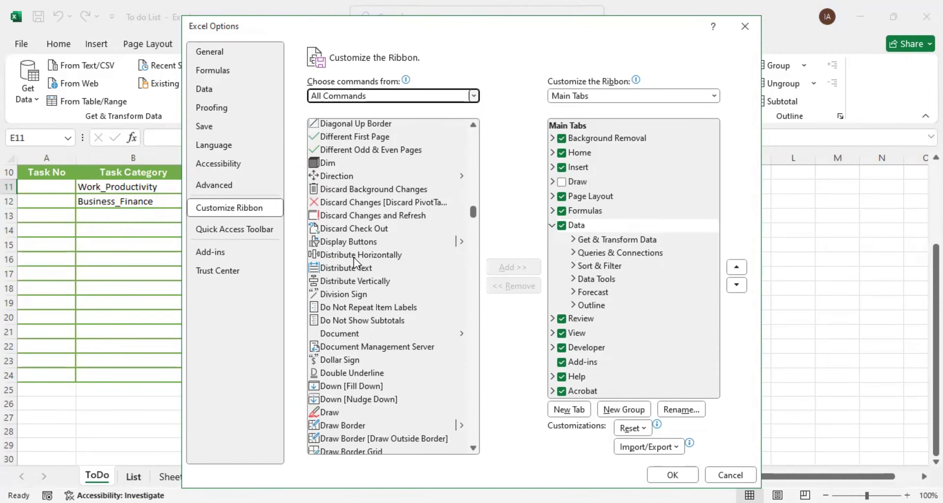
pyautogui.scroll(3, 374, 282)
pyautogui.scroll(3, 375, 282)
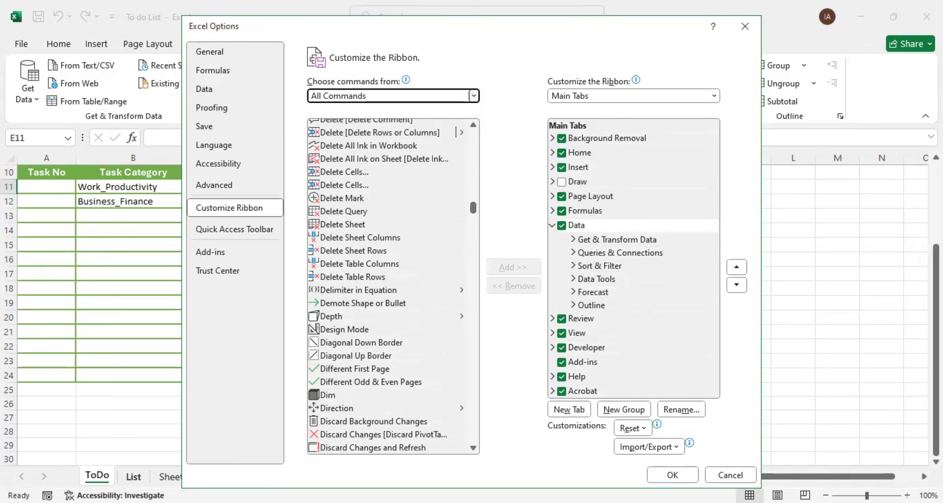
pyautogui.click(664, 476)
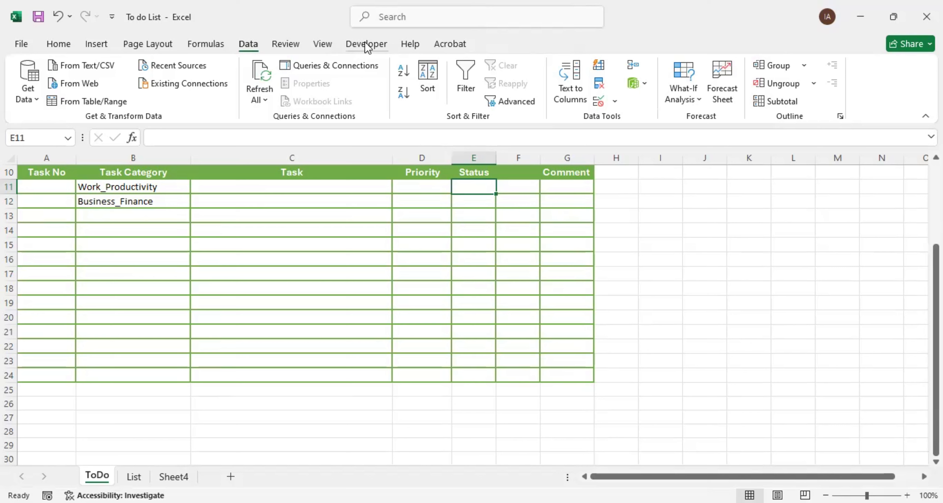
# Insert a check box form control in Status cell E11
pyautogui.click(367, 48)
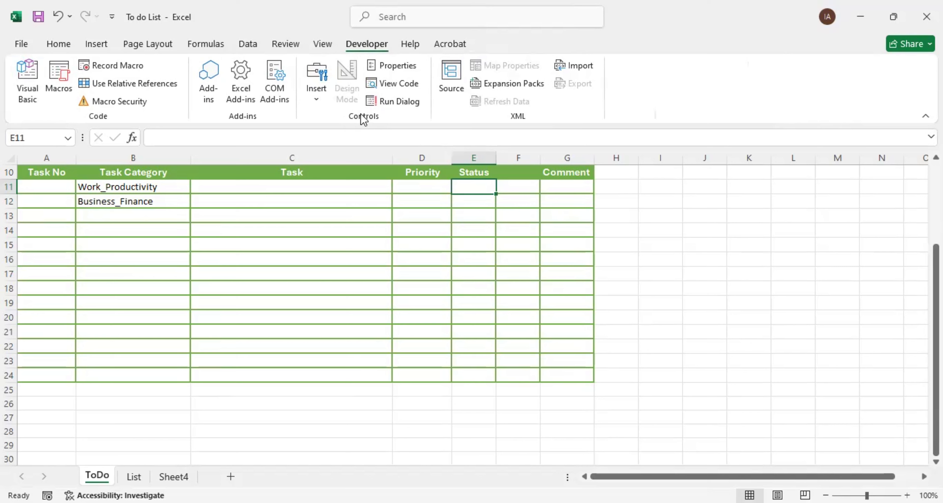
pyautogui.click(314, 106)
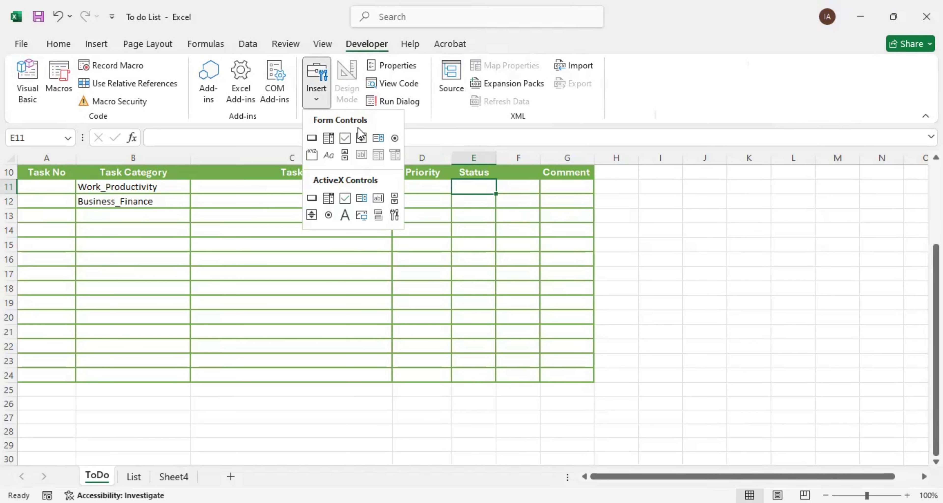
pyautogui.click(344, 141)
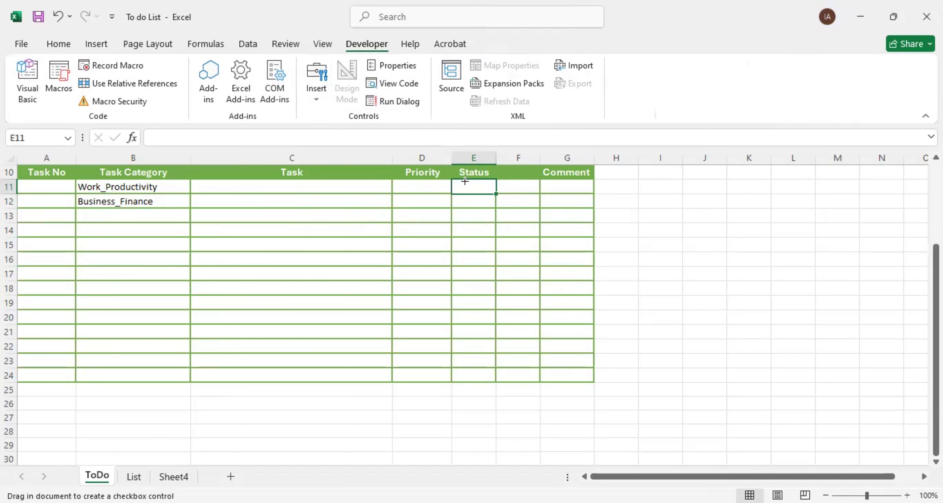
pyautogui.moveTo(465, 181); pyautogui.dragTo(488, 188)
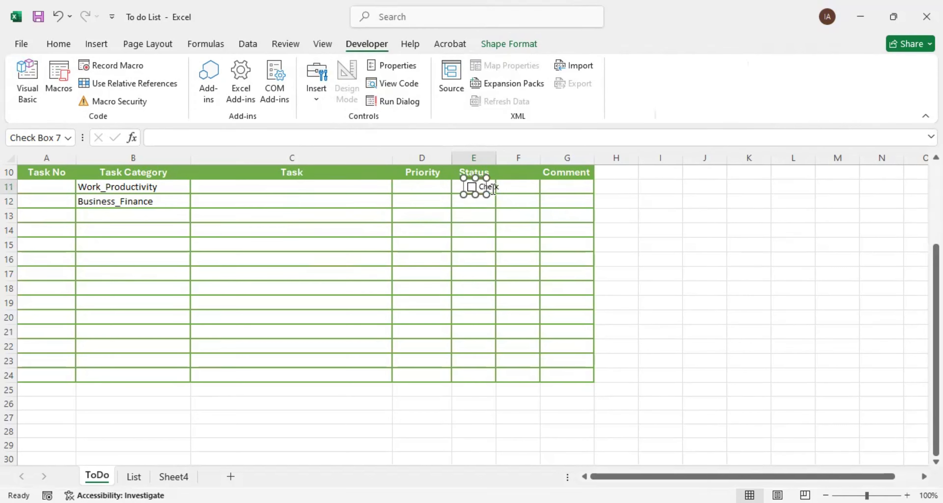
# Delete the label text of the check box in E11 so only the box remains
pyautogui.click(483, 187)
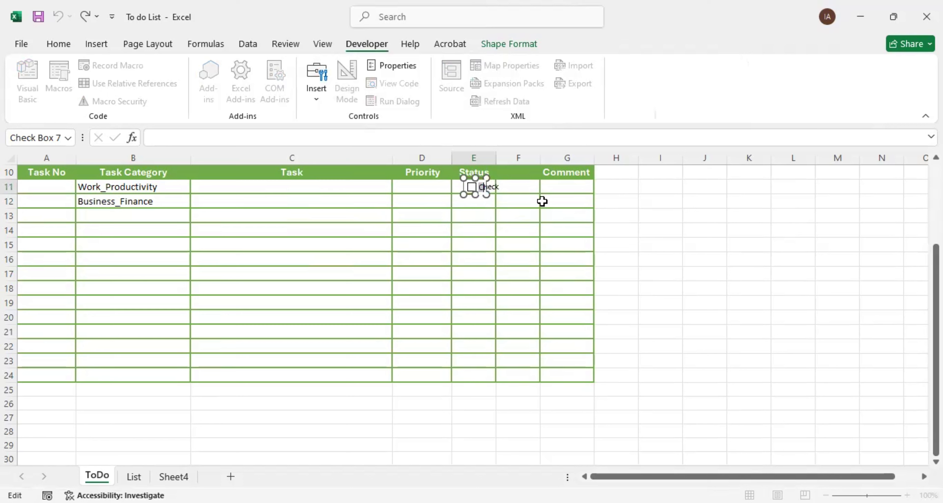
pyautogui.press('Delete')
pyautogui.press('Delete')
pyautogui.press('Delete')
pyautogui.click(472, 230)
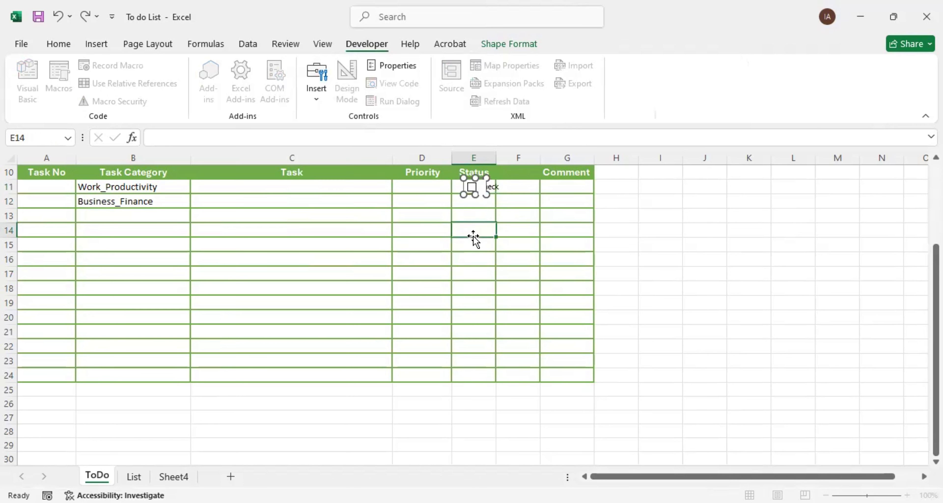
pyautogui.keyDown('ctrl'); pyautogui.click(481, 186); pyautogui.keyUp('ctrl')
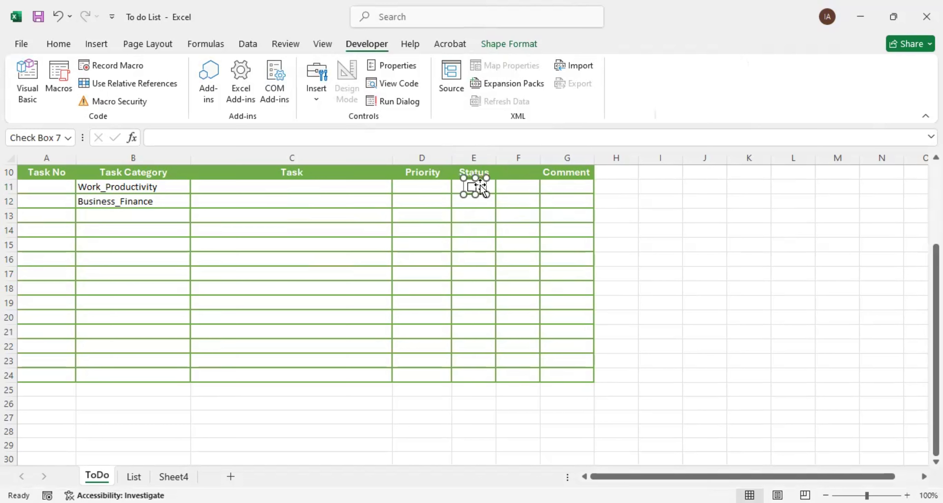
pyautogui.rightClick(480, 185)
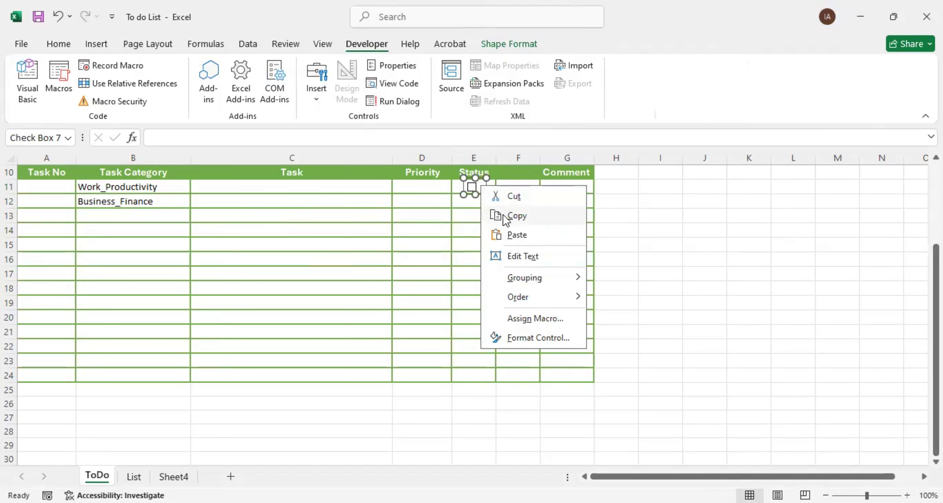
pyautogui.click(521, 253)
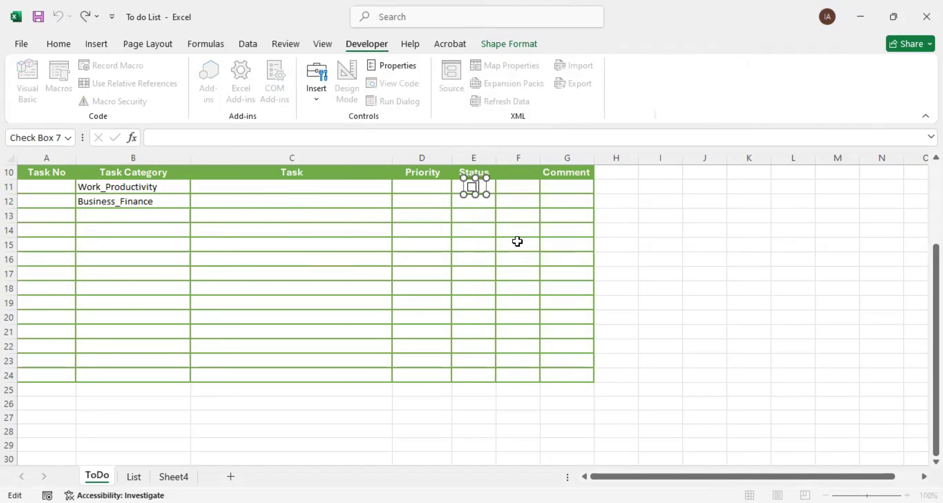
pyautogui.click(490, 225)
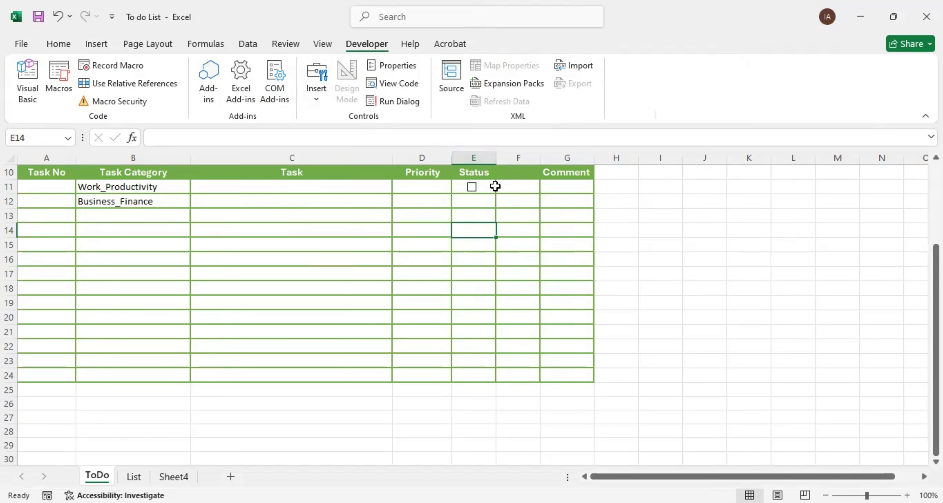
# Adjust the check box within E11 and fill it down the Status column through E24
pyautogui.click(480, 188)
pyautogui.click(476, 189)
pyautogui.keyDown('ctrl'); pyautogui.click(473, 187); pyautogui.keyUp('ctrl')
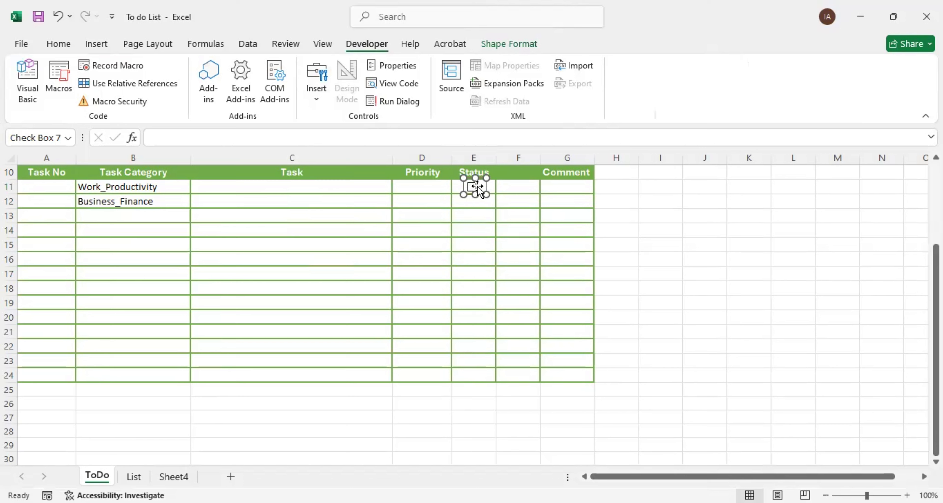
pyautogui.moveTo(486, 186); pyautogui.dragTo(486, 187)
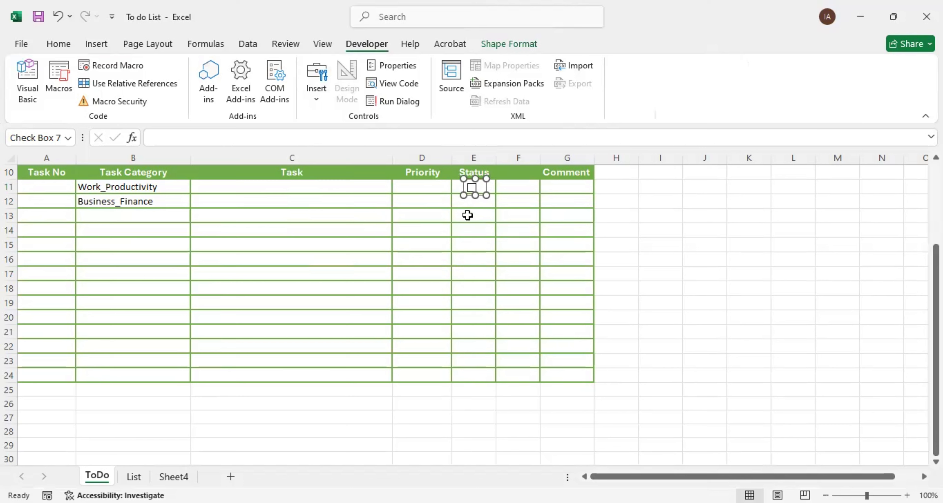
pyautogui.click(467, 216)
pyautogui.click(488, 186)
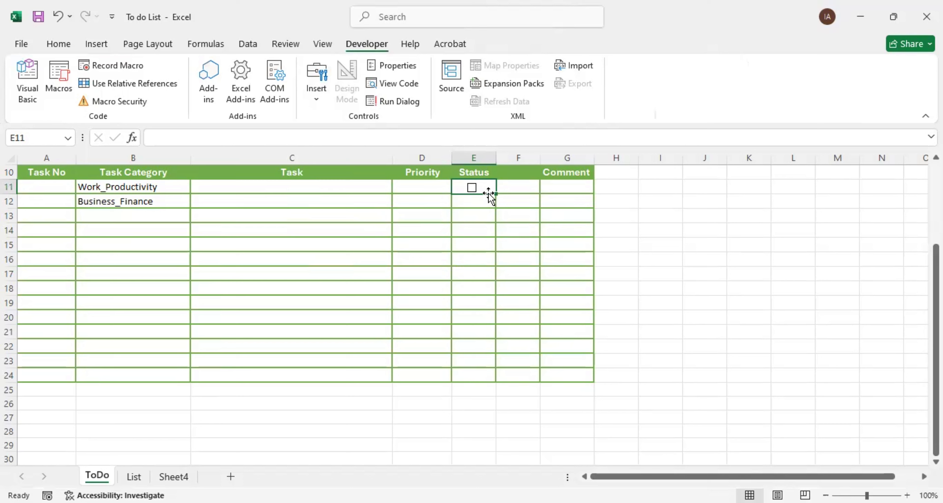
pyautogui.moveTo(495, 193); pyautogui.dragTo(490, 381)
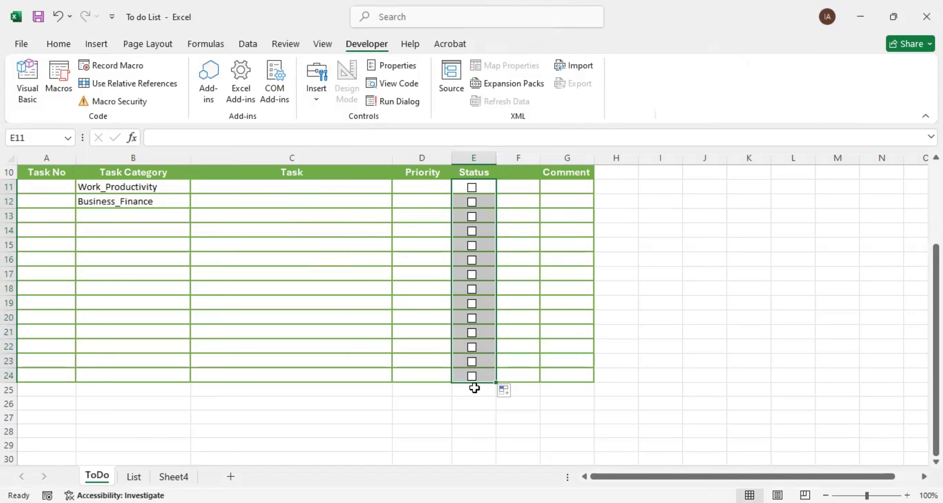
pyautogui.click(473, 401)
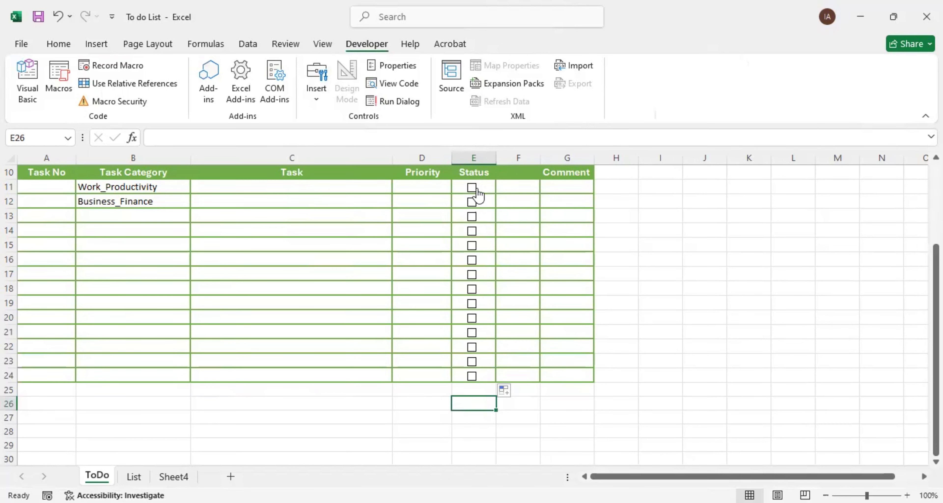
# Link the check box in Status cell E11 to cell $F$11 through its control format settings
pyautogui.keyDown('ctrl'); pyautogui.click(475, 188); pyautogui.keyUp('ctrl')
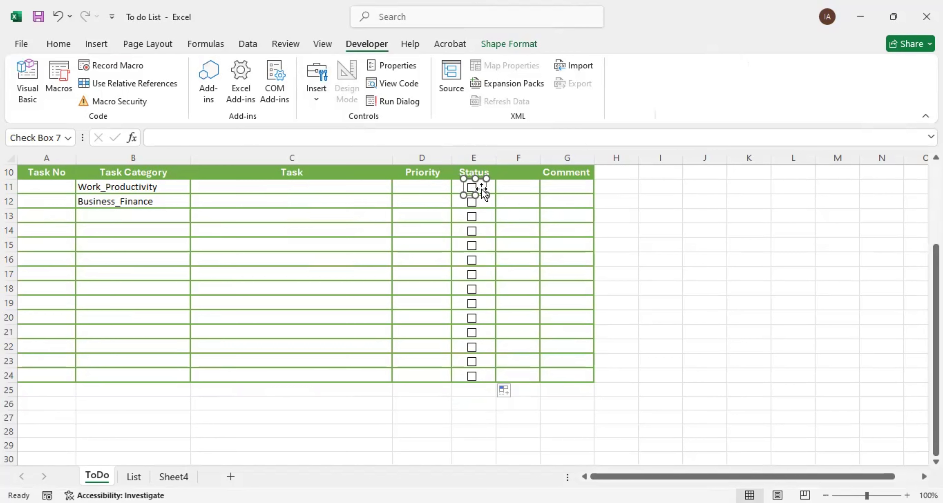
pyautogui.rightClick(482, 189)
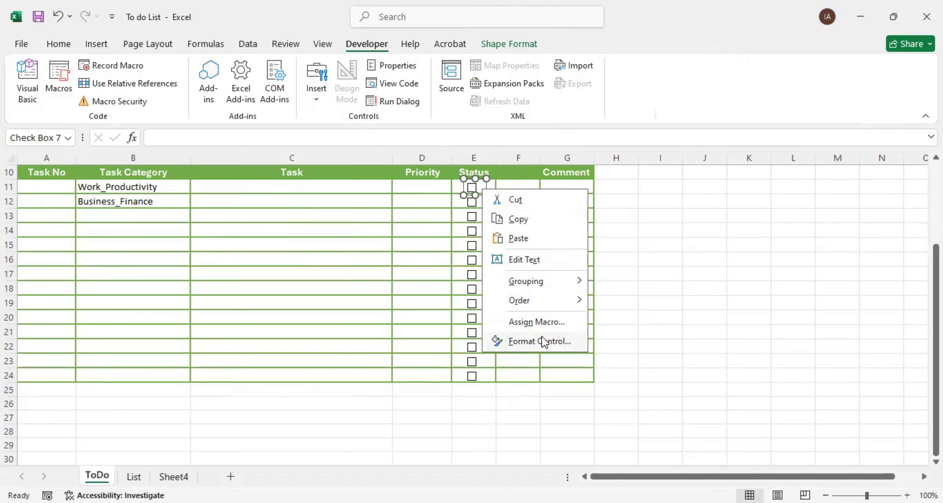
pyautogui.click(544, 343)
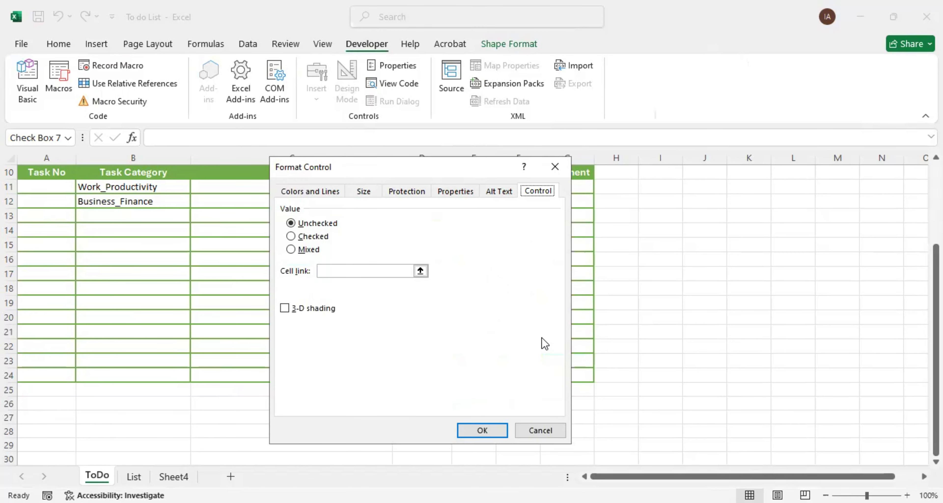
pyautogui.moveTo(381, 172); pyautogui.dragTo(667, 145)
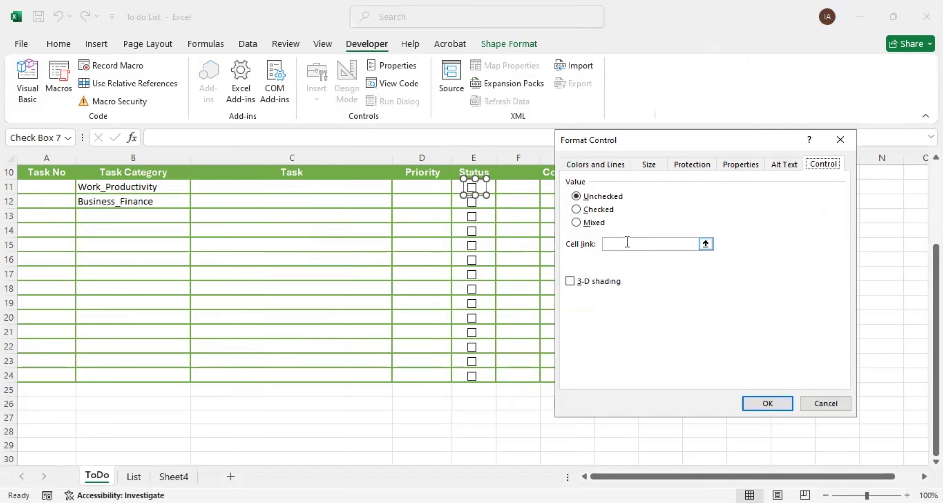
pyautogui.click(626, 243)
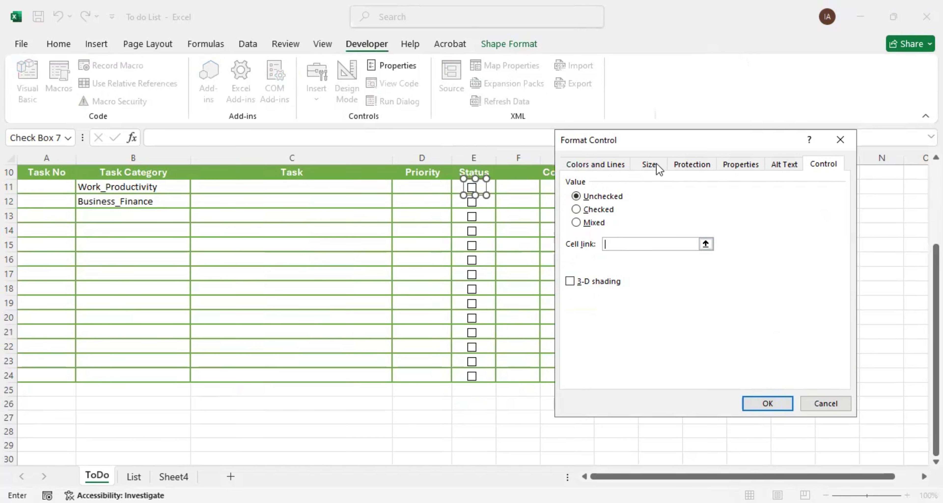
pyautogui.moveTo(675, 149); pyautogui.dragTo(707, 138)
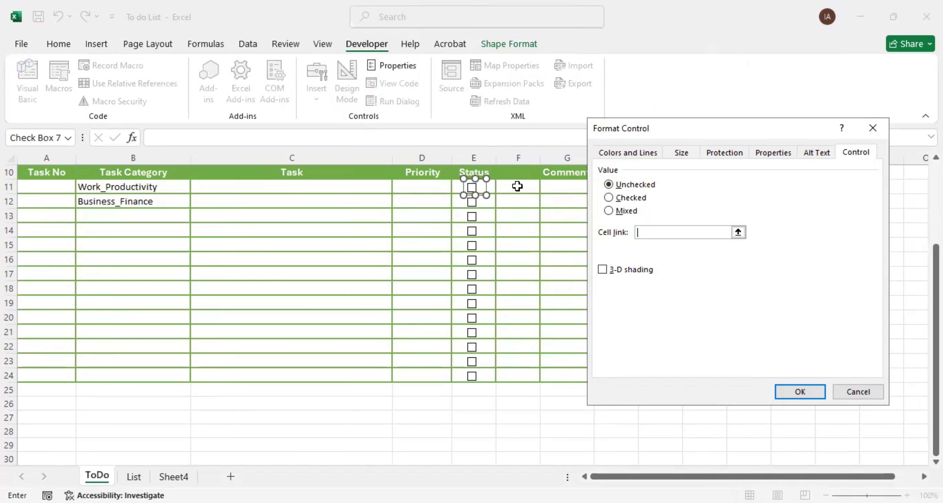
pyautogui.click(518, 186)
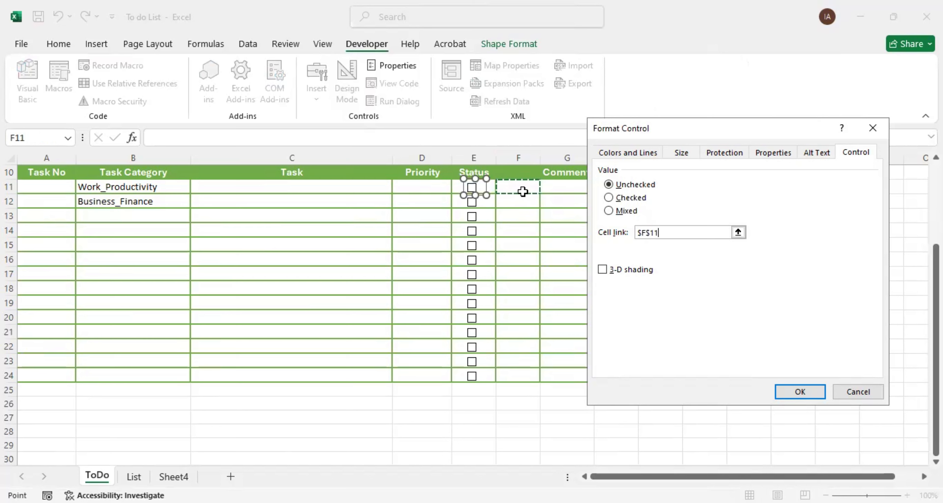
pyautogui.click(800, 392)
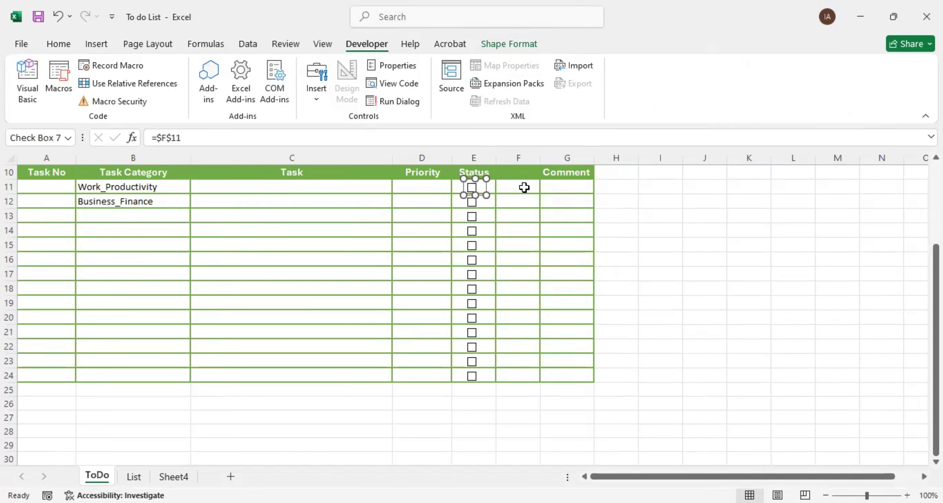
pyautogui.click(505, 204)
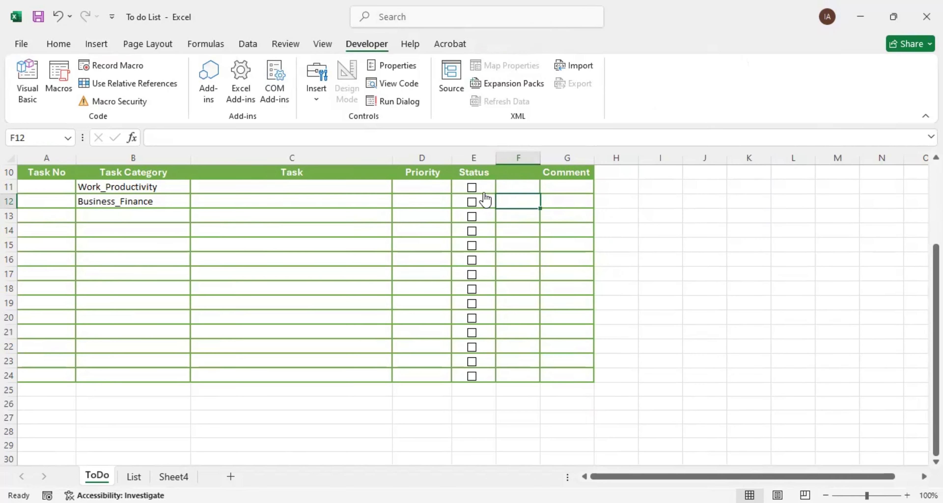
# Tick and untick the E11 check box to test its link to F11
pyautogui.click(473, 190)
pyautogui.click(474, 192)
pyautogui.scroll(3, 520, 249)
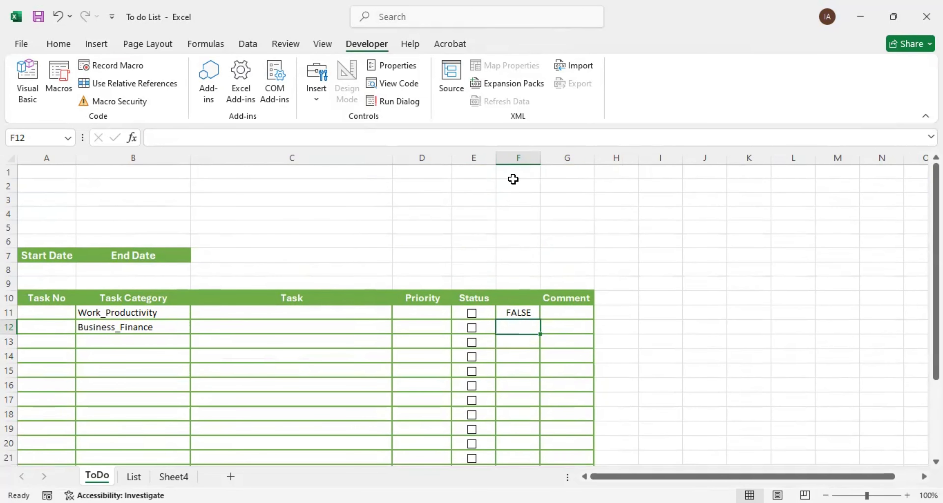
# Link the check box in Status cell E24 to cell $F$24 through its control format settings
pyautogui.scroll(-1, 522, 385)
pyautogui.scroll(-1, 521, 385)
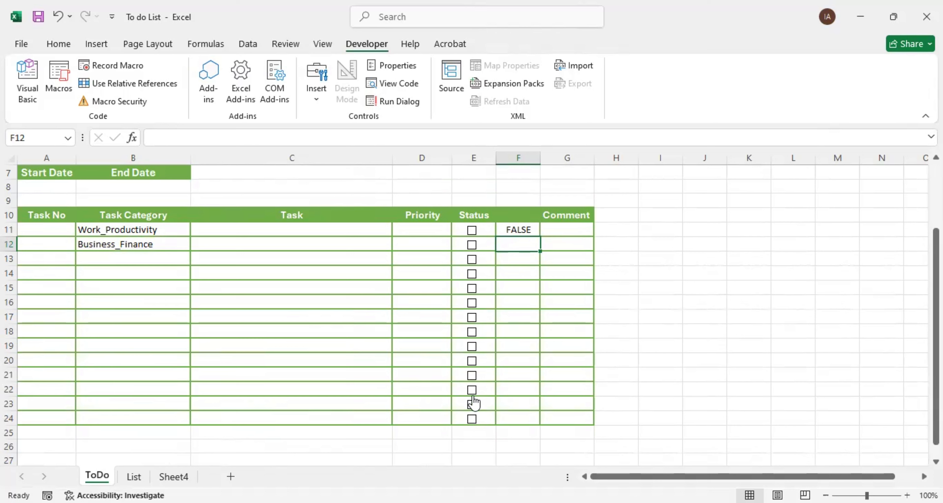
pyautogui.keyDown('ctrl'); pyautogui.click(472, 419); pyautogui.keyUp('ctrl')
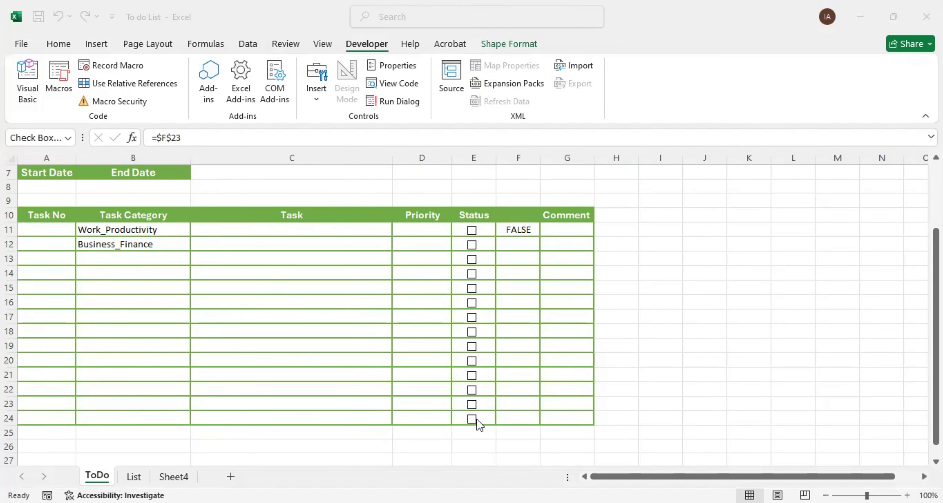
pyautogui.click(477, 420)
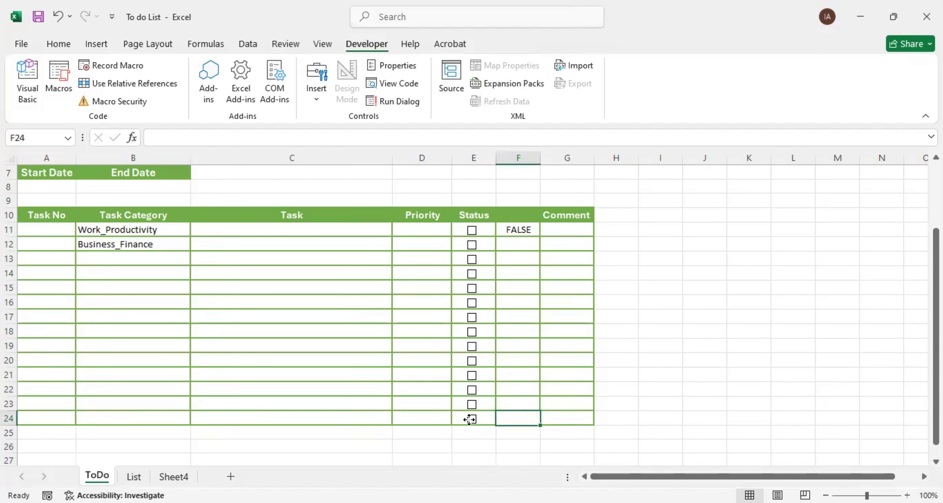
pyautogui.keyDown('ctrl'); pyautogui.click(469, 420); pyautogui.keyUp('ctrl')
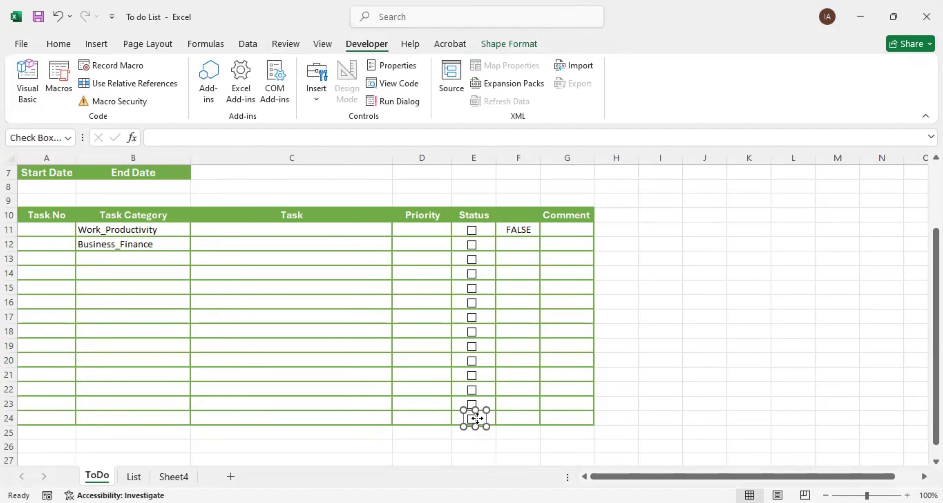
pyautogui.rightClick(478, 419)
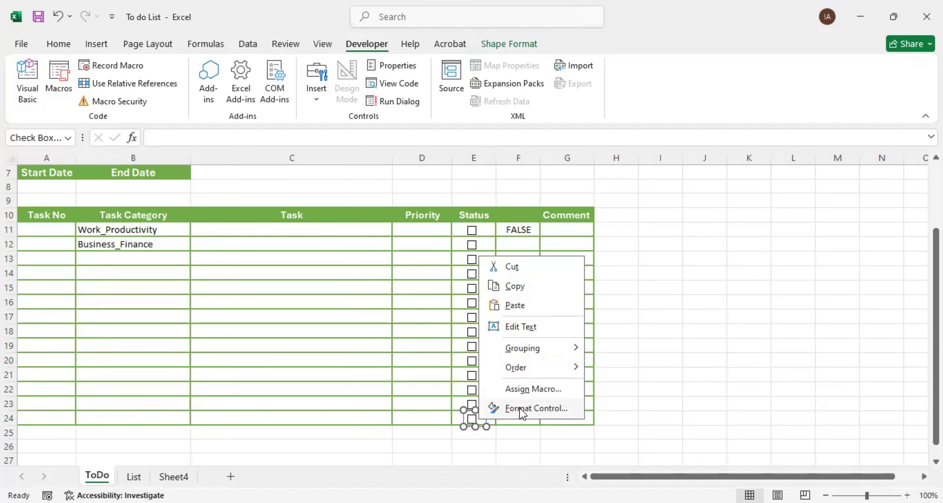
pyautogui.click(520, 408)
pyautogui.click(655, 232)
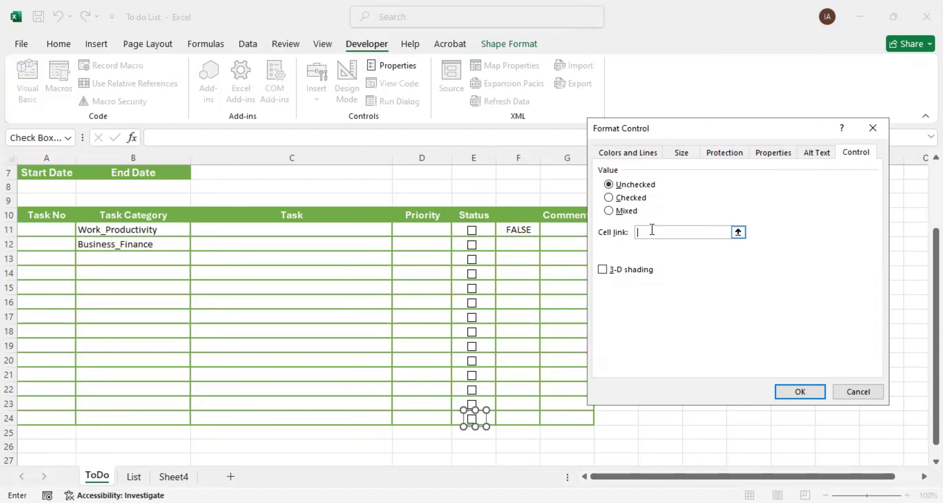
pyautogui.click(512, 418)
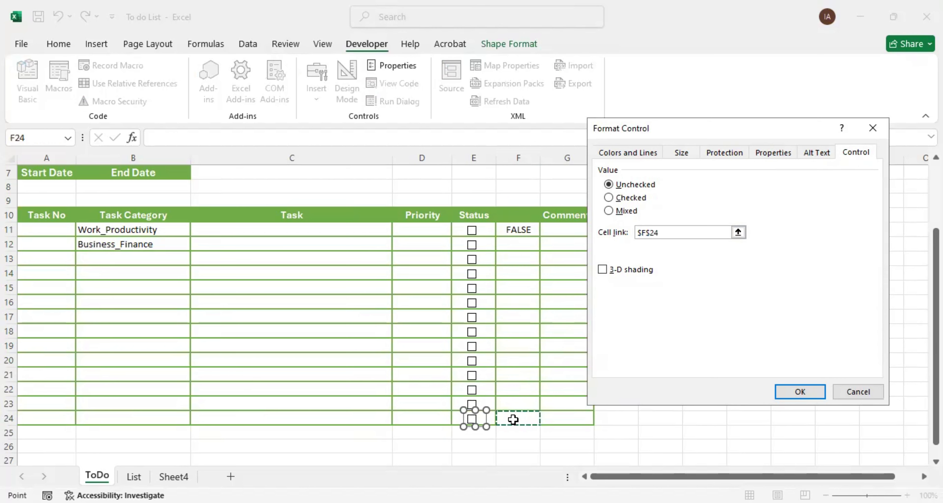
pyautogui.click(800, 393)
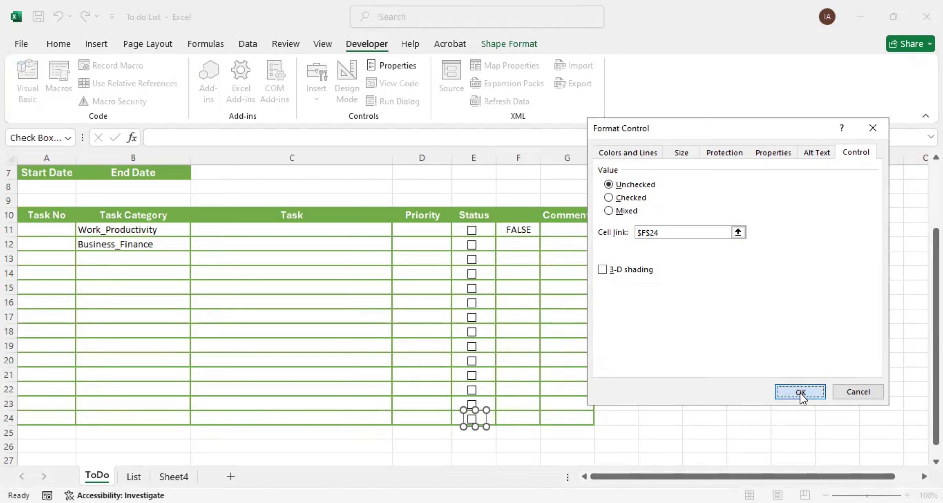
# Widen the Comment column, and toggle the E12 check box on and off to test its linked cell
pyautogui.click(558, 227)
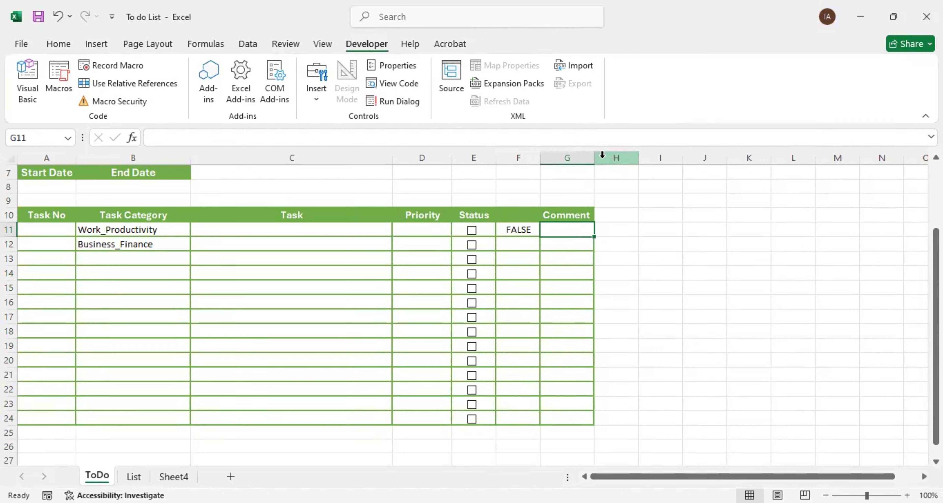
pyautogui.moveTo(601, 158); pyautogui.dragTo(633, 158)
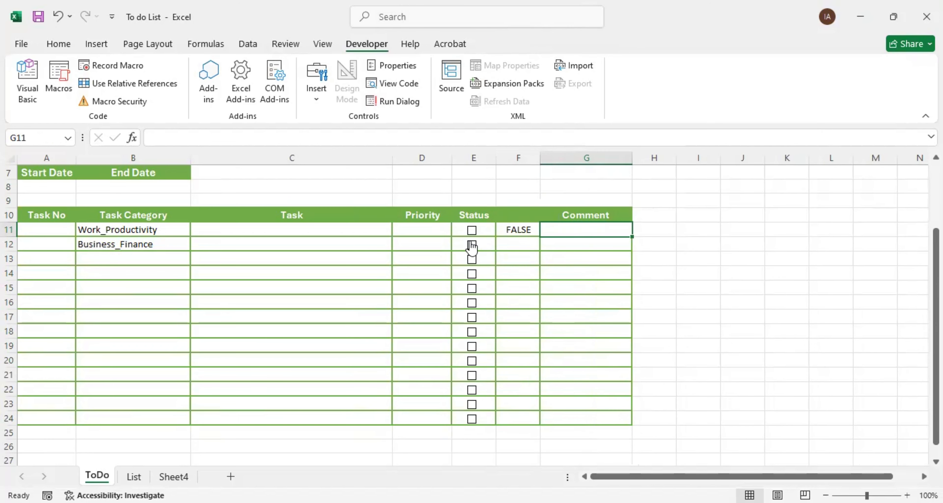
pyautogui.click(471, 246)
pyautogui.click(471, 247)
pyautogui.moveTo(634, 158); pyautogui.dragTo(658, 159)
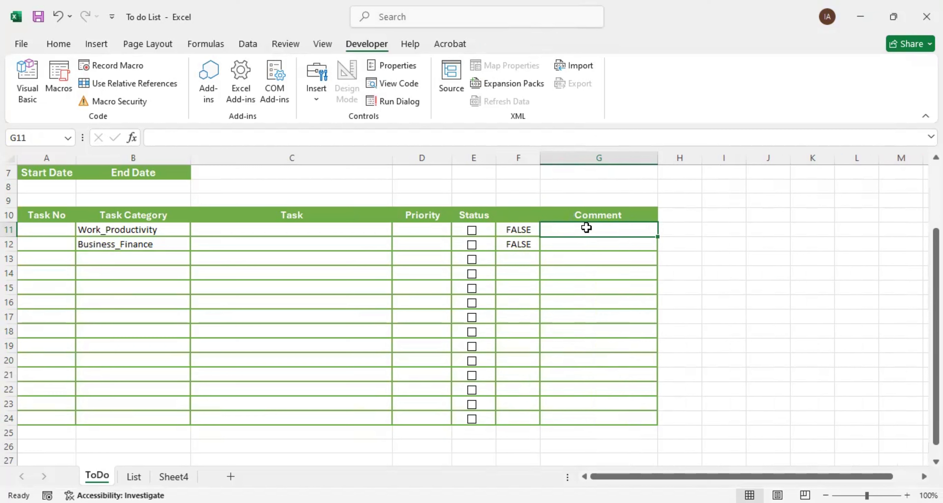
# Enter =IF(F11=TRUE,"Done","Not Done") in Comment cell G11 and tick the E11 check box to test it
pyautogui.write('=')
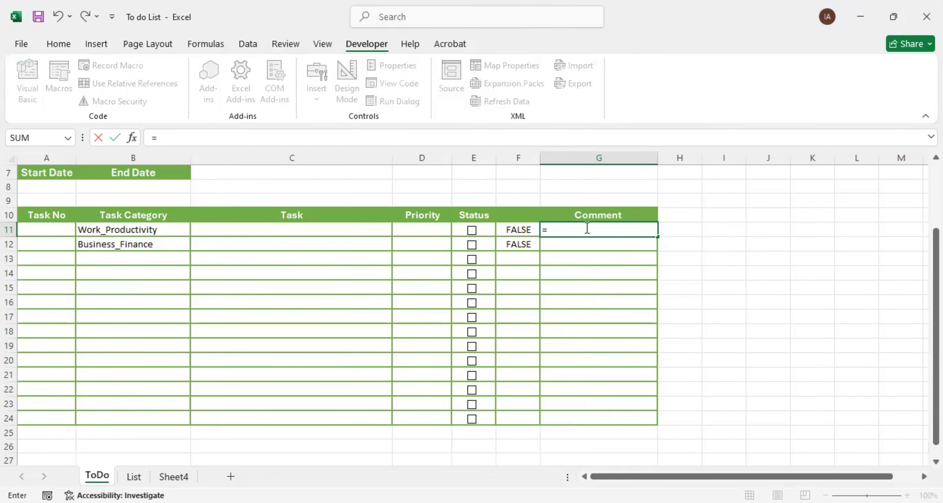
pyautogui.write('if(')
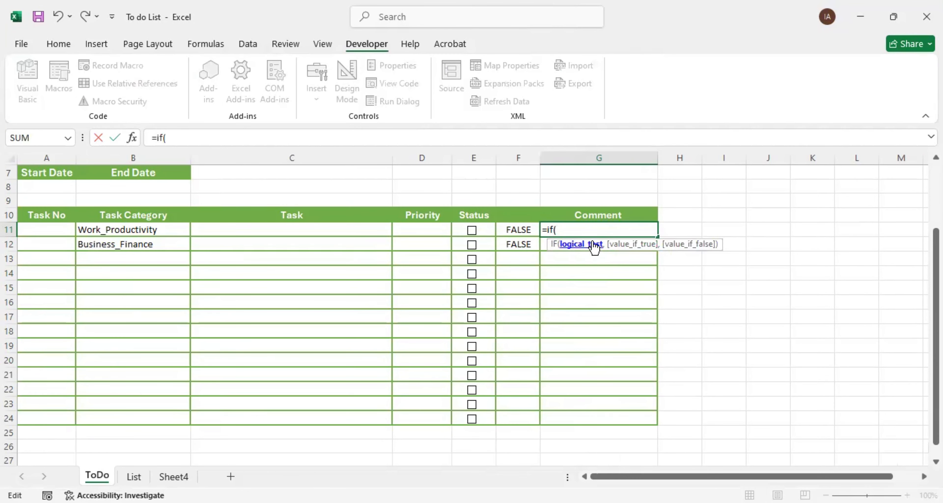
pyautogui.click(516, 225)
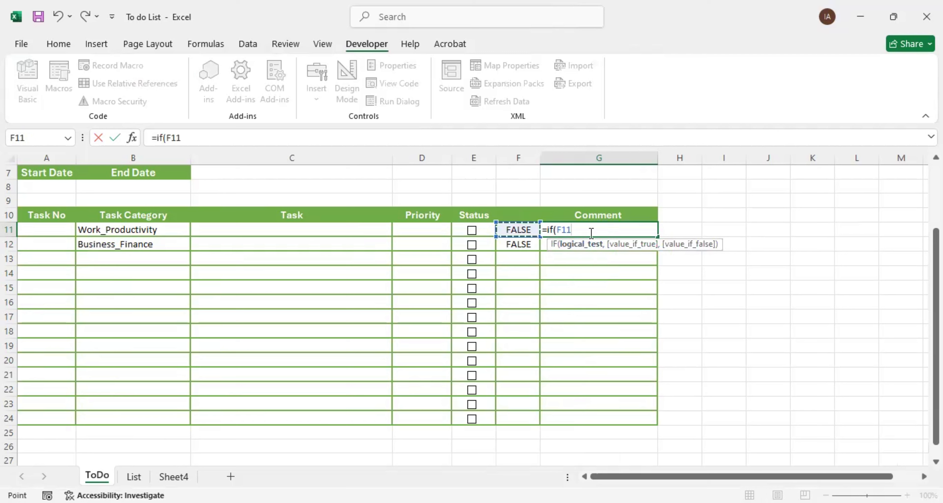
pyautogui.write('=True,')
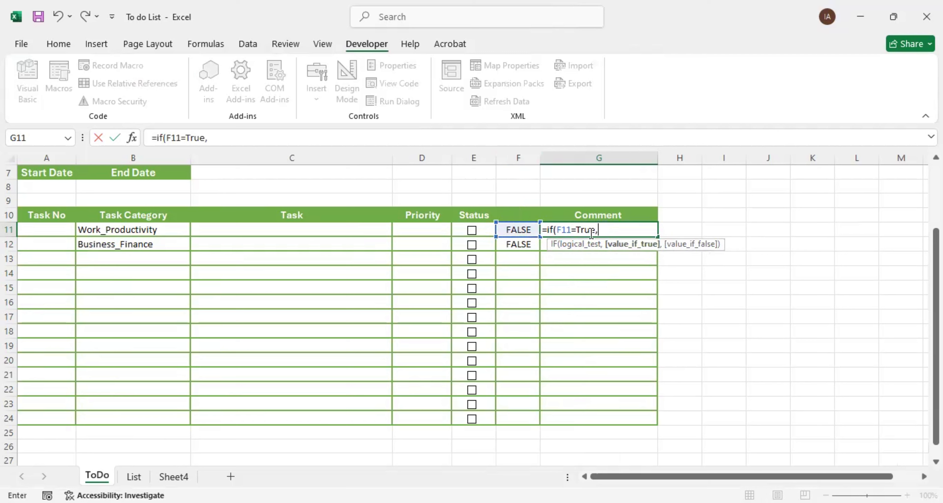
pyautogui.write('"Done"')
pyautogui.write(',')
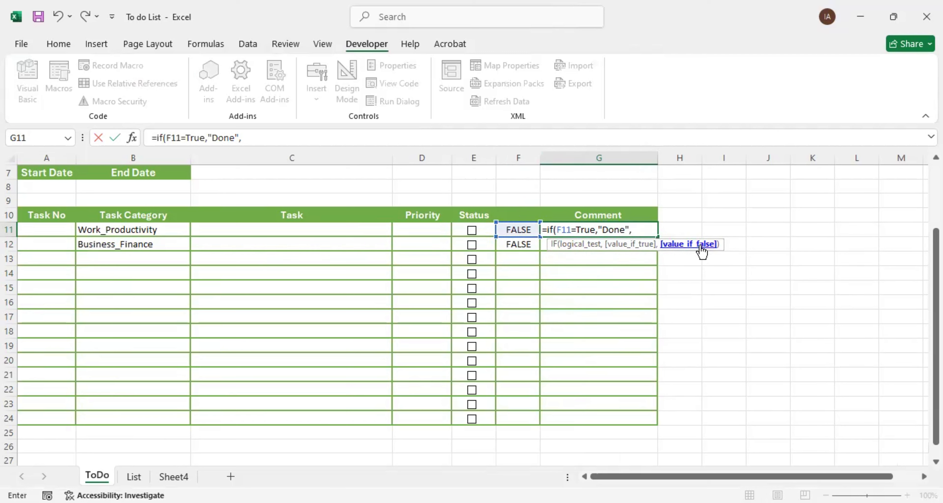
pyautogui.write('"Not Done")')
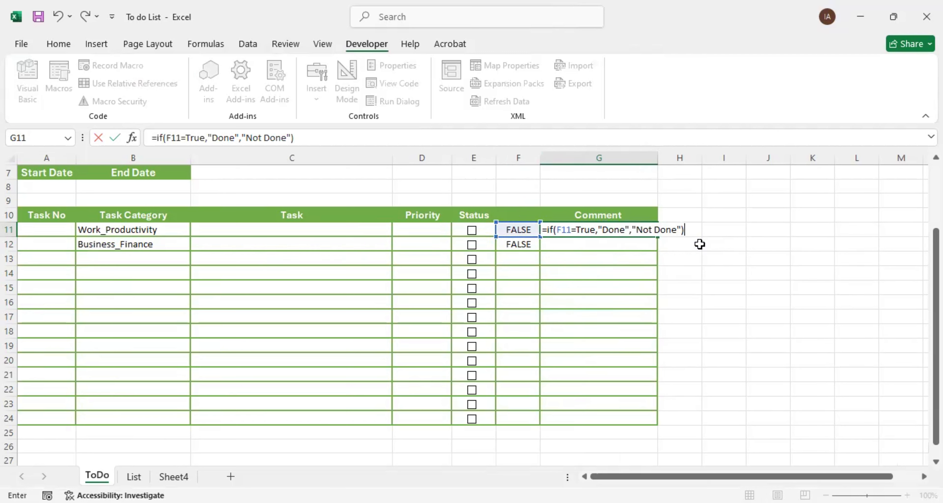
pyautogui.press('Return')
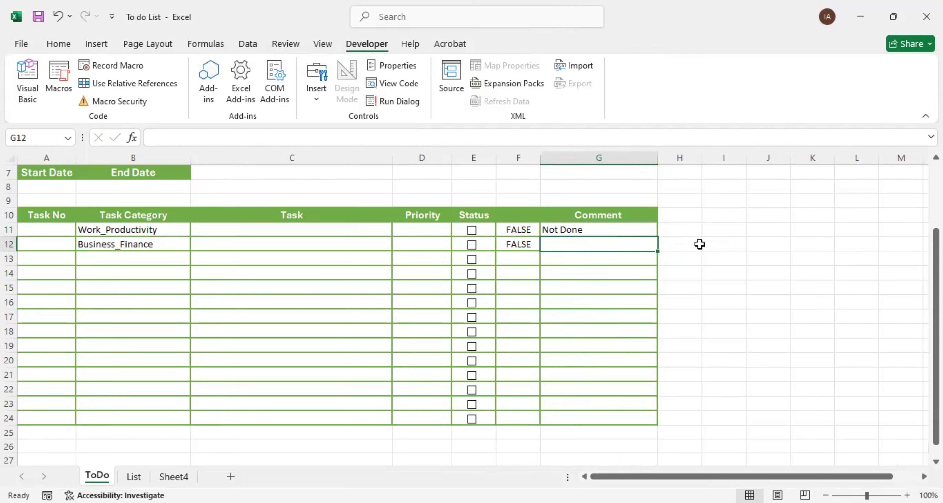
pyautogui.click(573, 230)
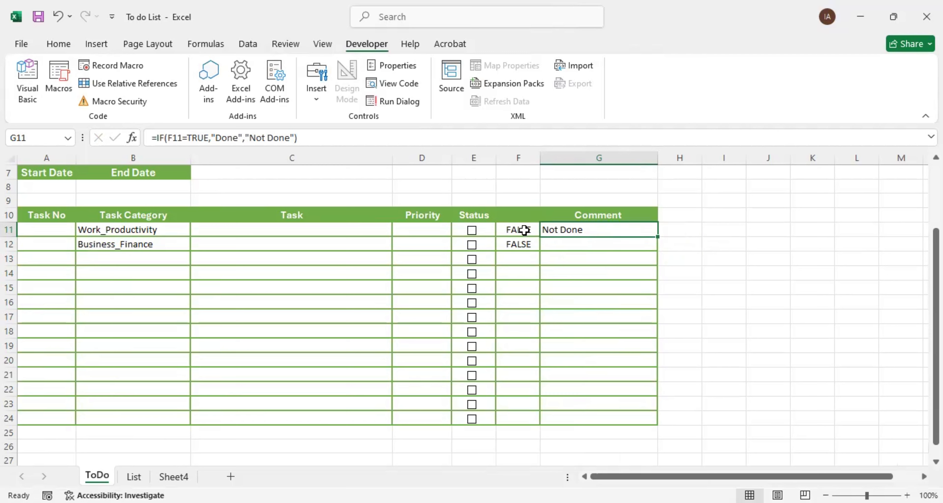
pyautogui.click(473, 230)
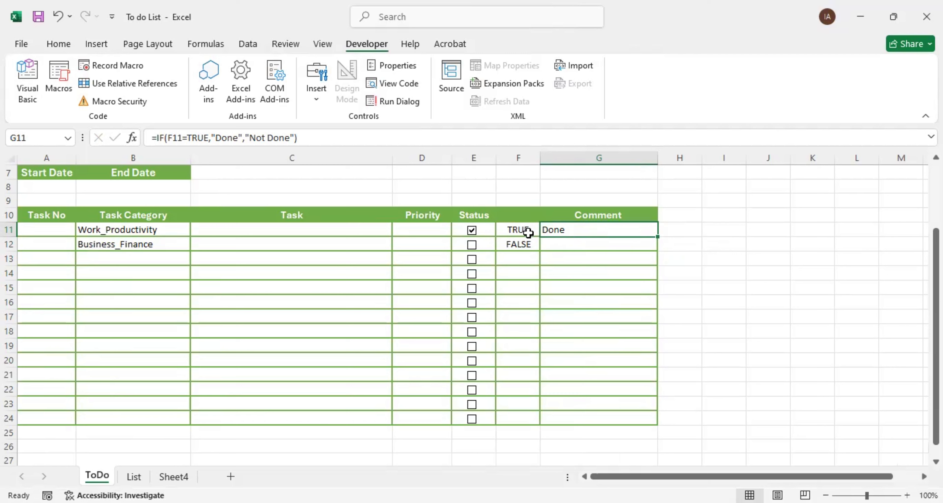
# Fill the Comment formula from G11 down to G24, and tick the check boxes in E11 to E14 to test it
pyautogui.click(473, 231)
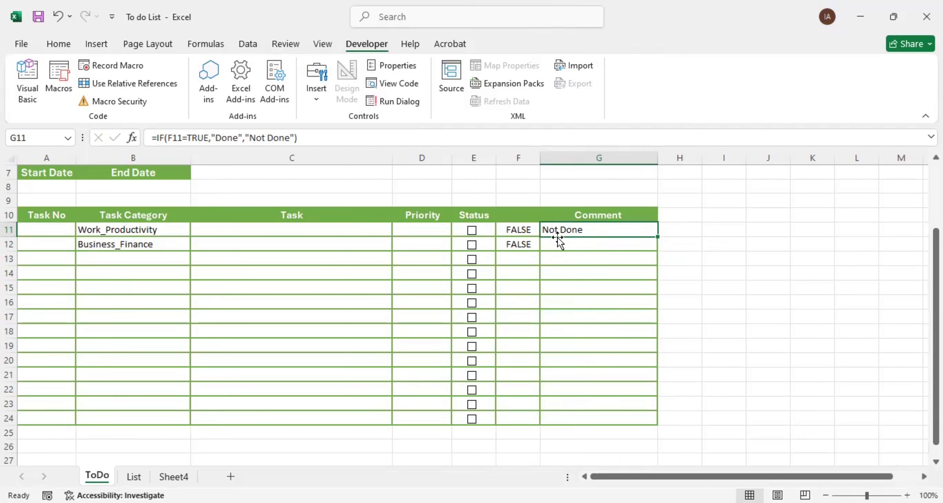
pyautogui.moveTo(658, 238); pyautogui.dragTo(655, 424)
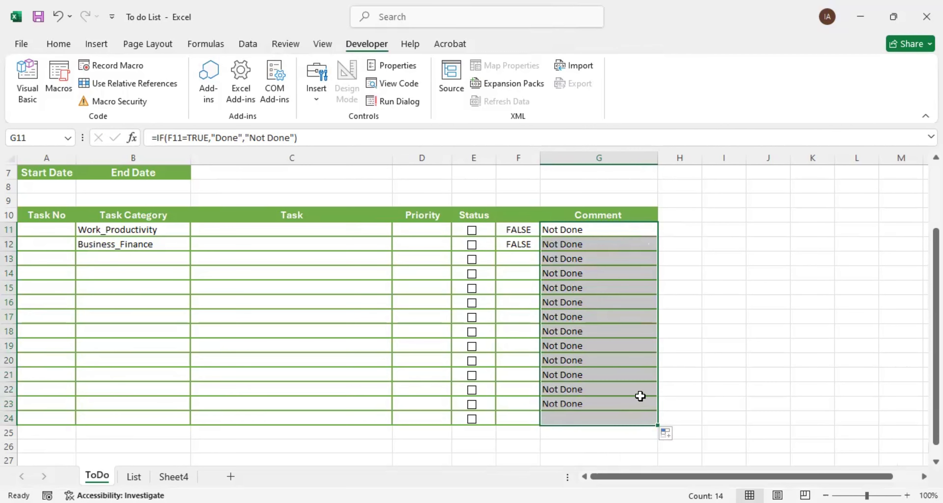
pyautogui.click(472, 230)
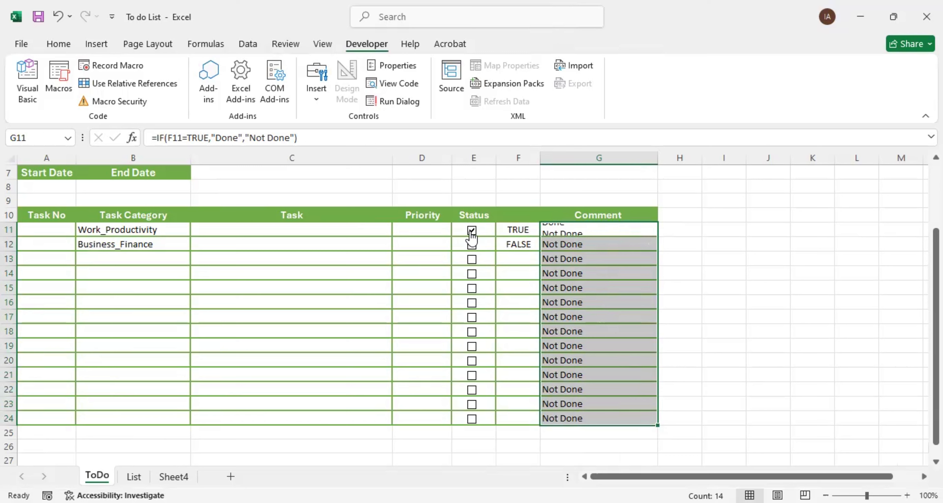
pyautogui.click(472, 244)
pyautogui.click(472, 259)
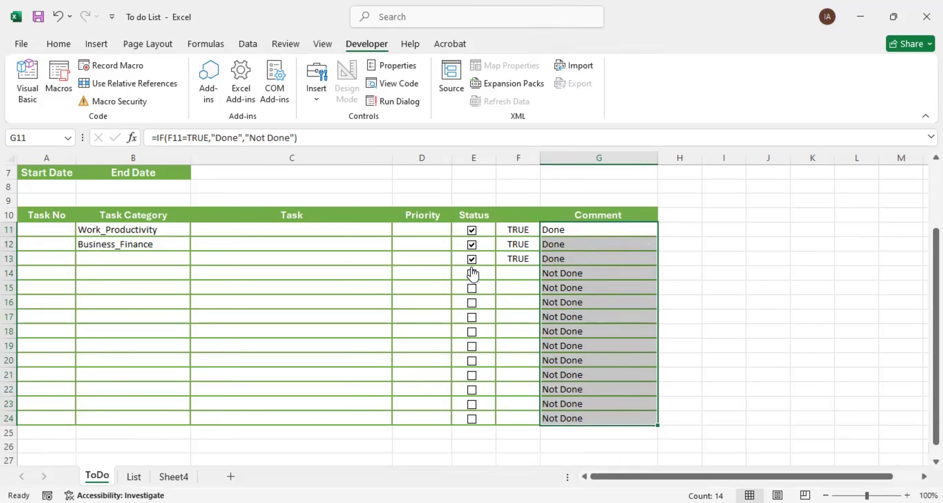
pyautogui.click(472, 274)
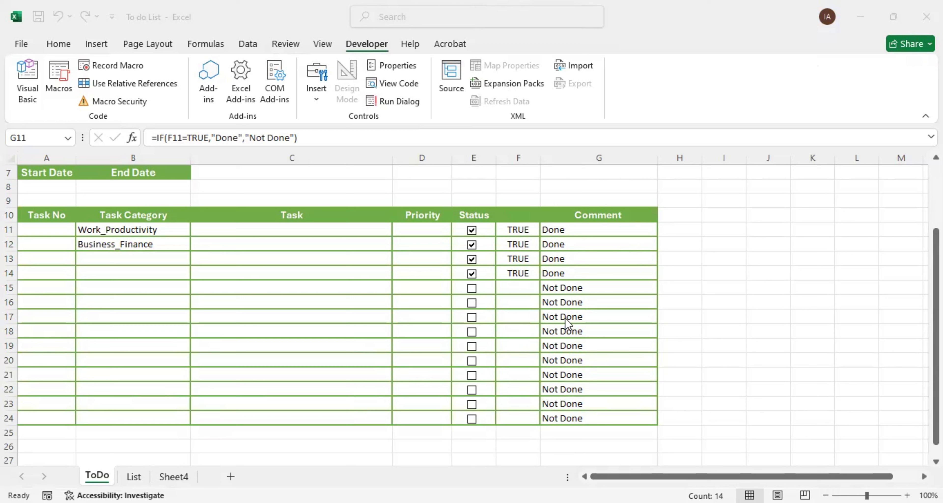
# Change the Comment formula in G11 to =IF(F11=TRUE,"Done","") and fill it down to G24
pyautogui.click(566, 317)
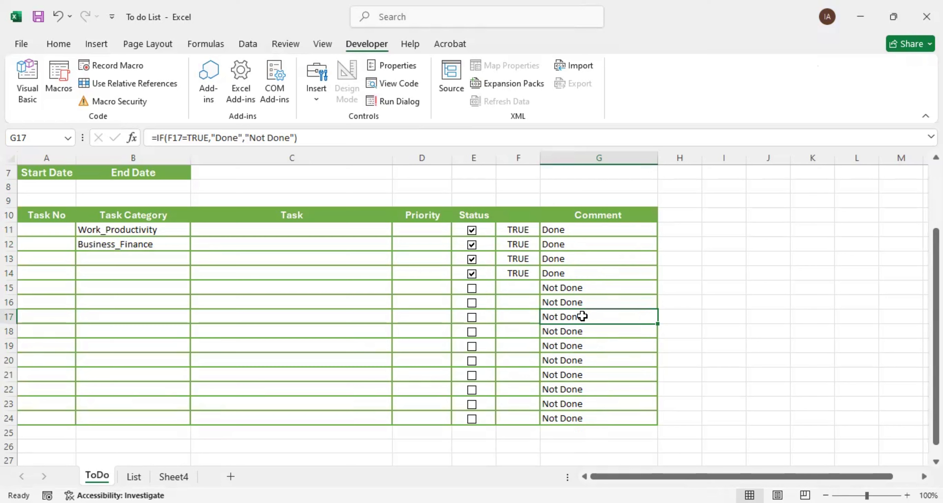
pyautogui.click(582, 229)
pyautogui.doubleClick(581, 229)
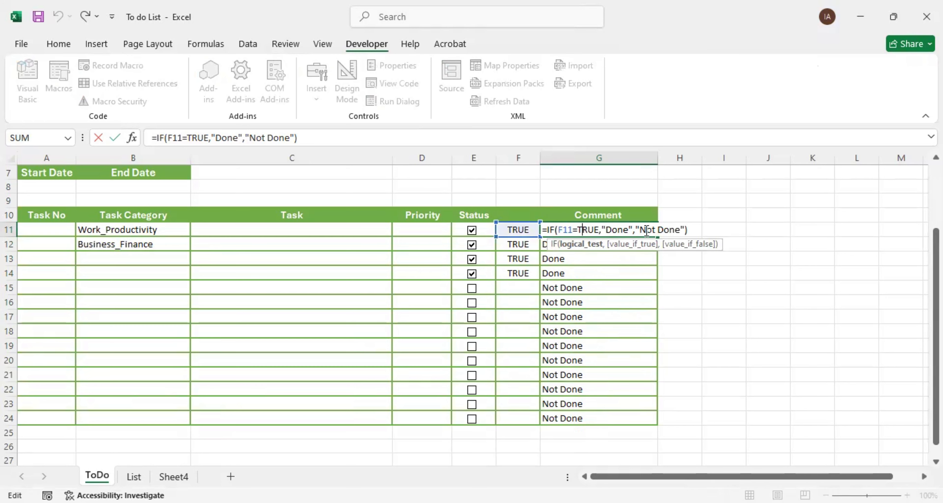
pyautogui.click(641, 230)
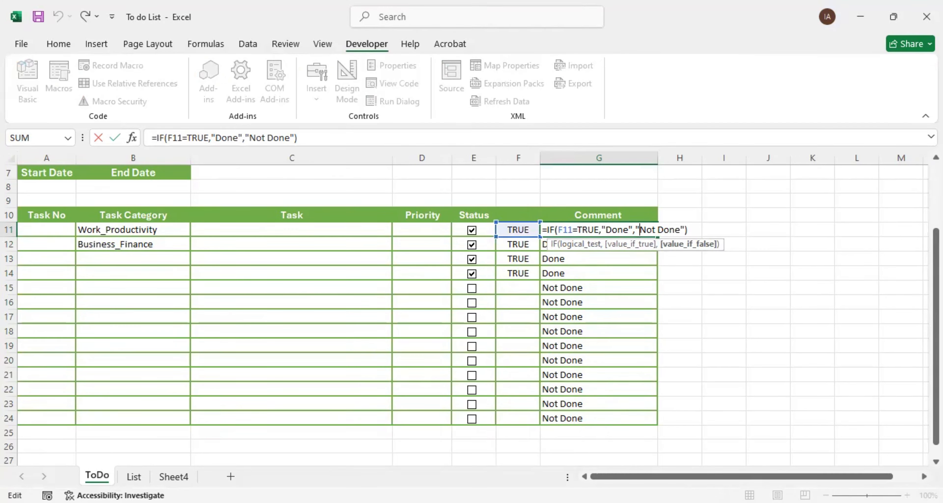
pyautogui.press('Delete')
pyautogui.press('Delete')
pyautogui.press('Delete')
pyautogui.press('Delete')
pyautogui.press('Delete')
pyautogui.press('Delete')
pyautogui.press('Delete')
pyautogui.press('Delete')
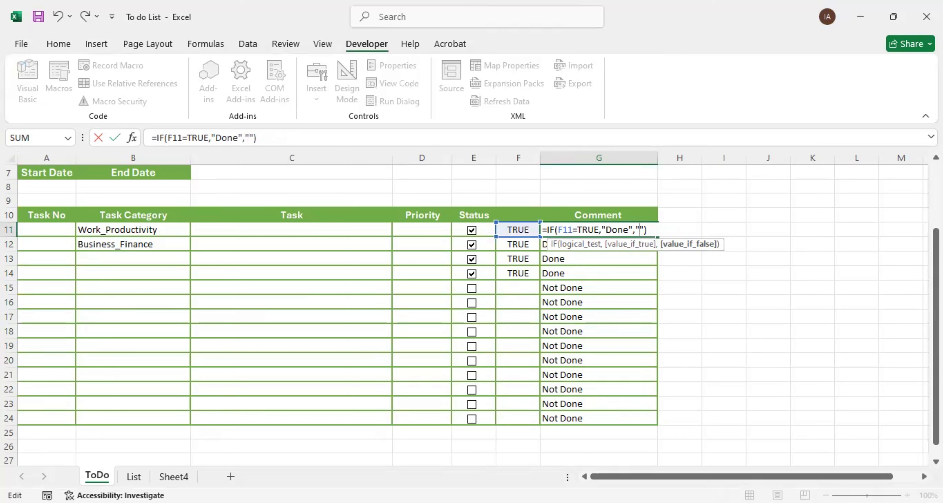
pyautogui.press('Return')
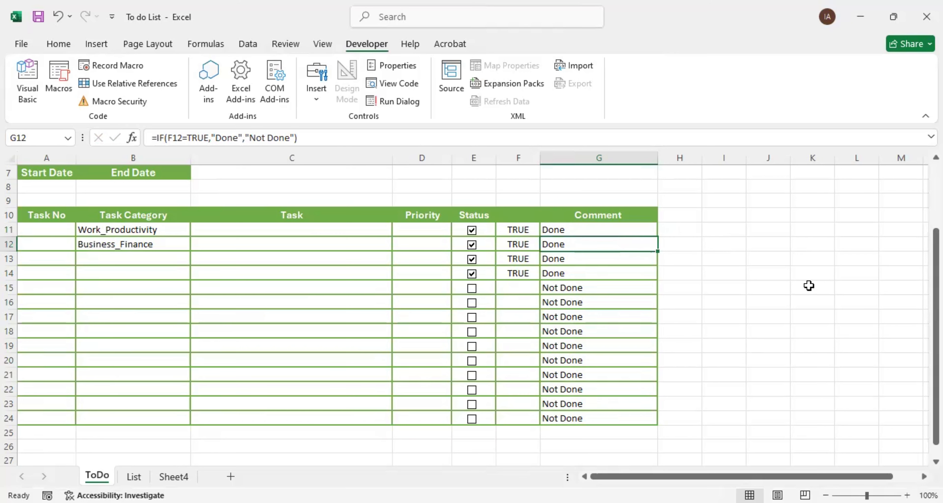
pyautogui.click(646, 235)
pyautogui.moveTo(659, 237); pyautogui.dragTo(654, 419)
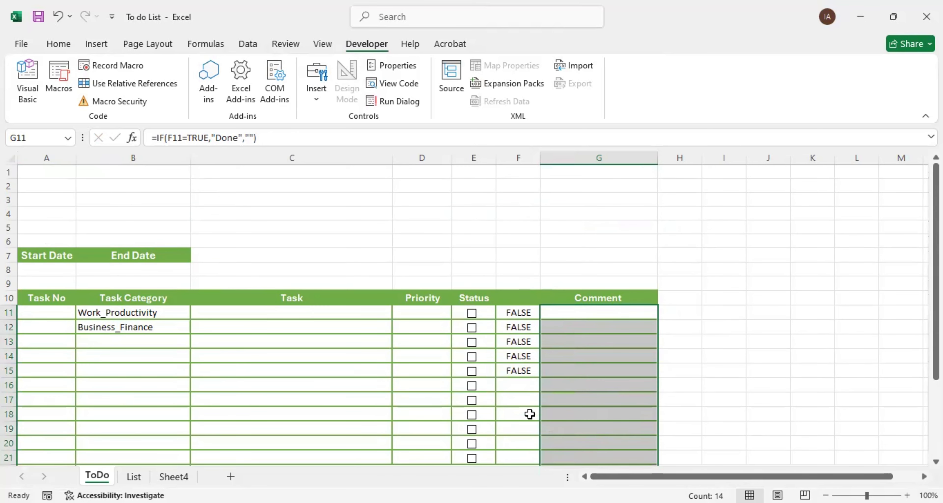
# Hide column F, which holds the check boxes' linked TRUE/FALSE values
pyautogui.click(513, 159)
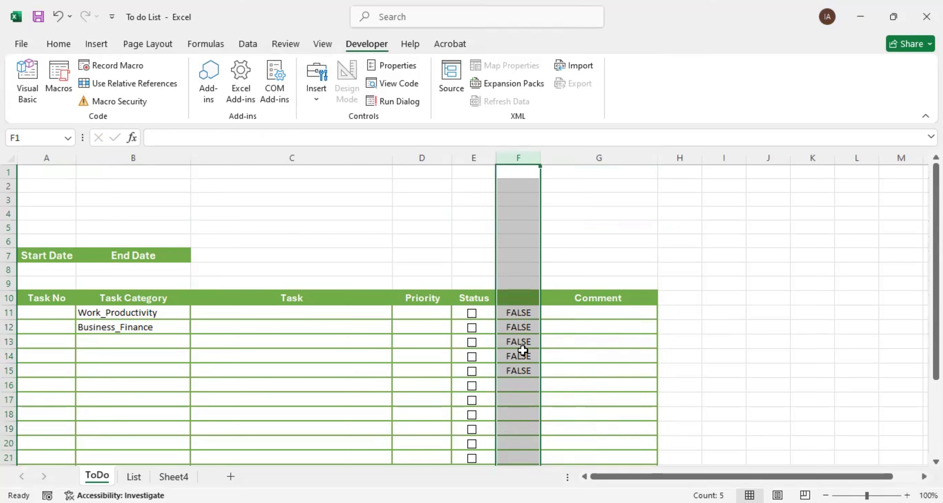
pyautogui.rightClick(511, 153)
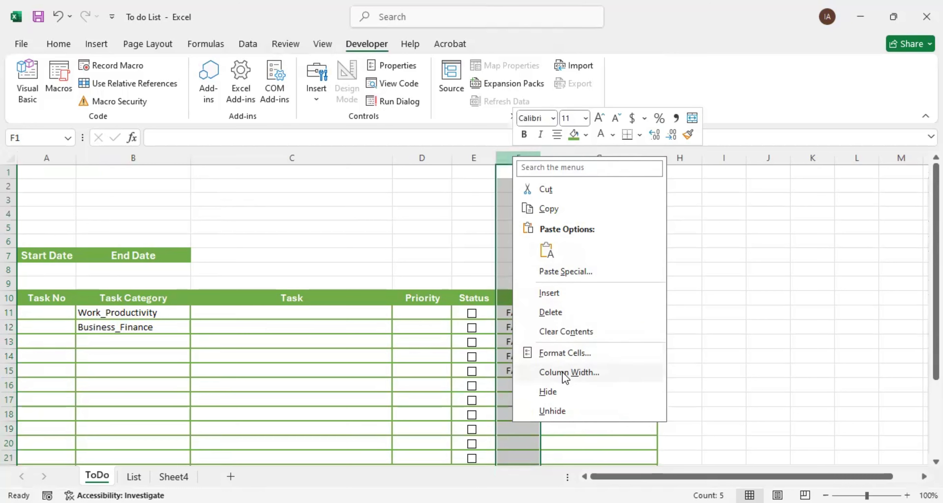
pyautogui.click(557, 393)
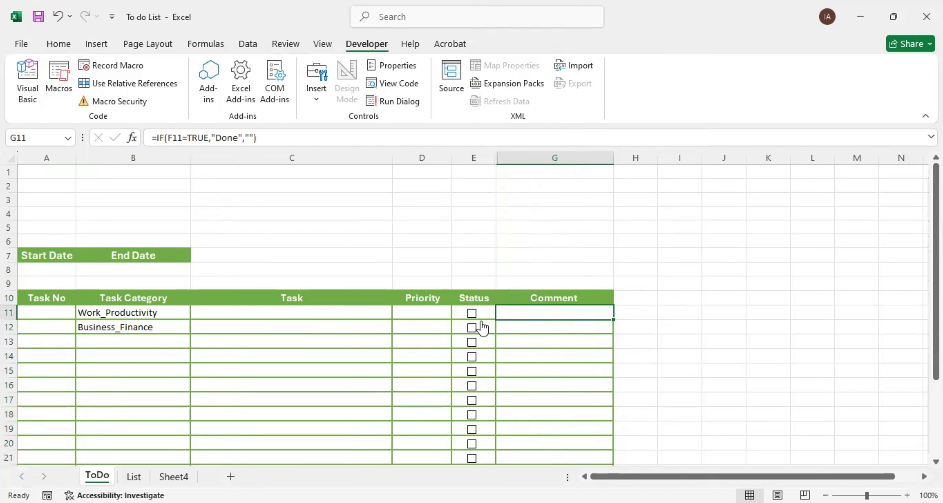
# Tick and untick the check boxes in E11 to E13 to test the Comment formulas
pyautogui.click(472, 313)
pyautogui.click(472, 329)
pyautogui.click(472, 343)
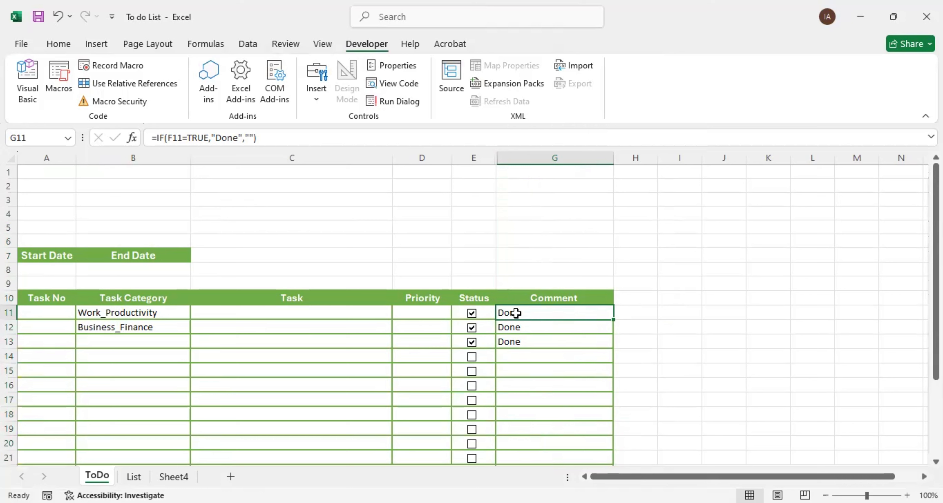
pyautogui.click(472, 314)
pyautogui.click(472, 328)
pyautogui.click(472, 343)
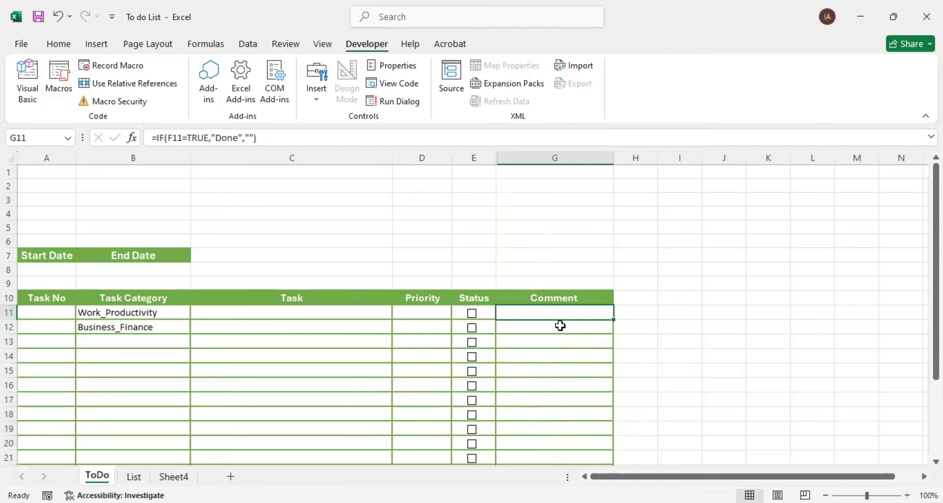
# Center the Comment cells G11:G24 both horizontally and vertically
pyautogui.scroll(-2, 560, 326)
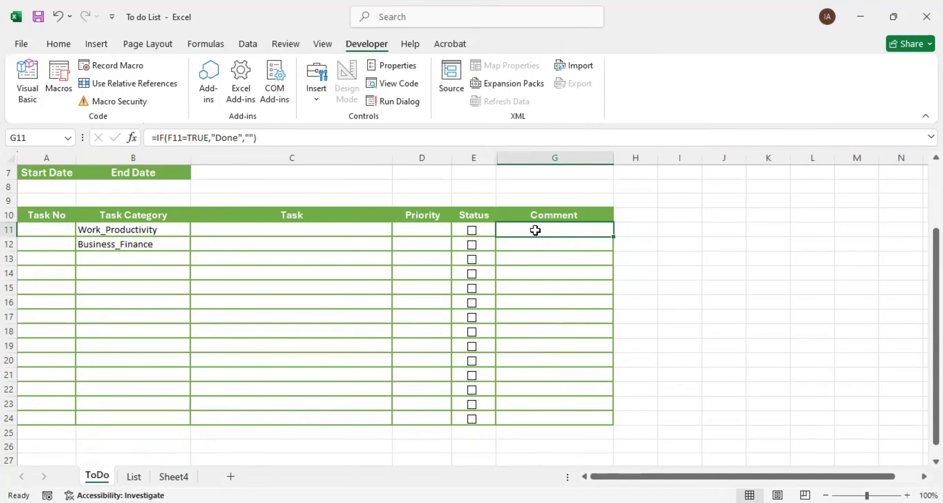
pyautogui.moveTo(536, 230); pyautogui.dragTo(545, 419)
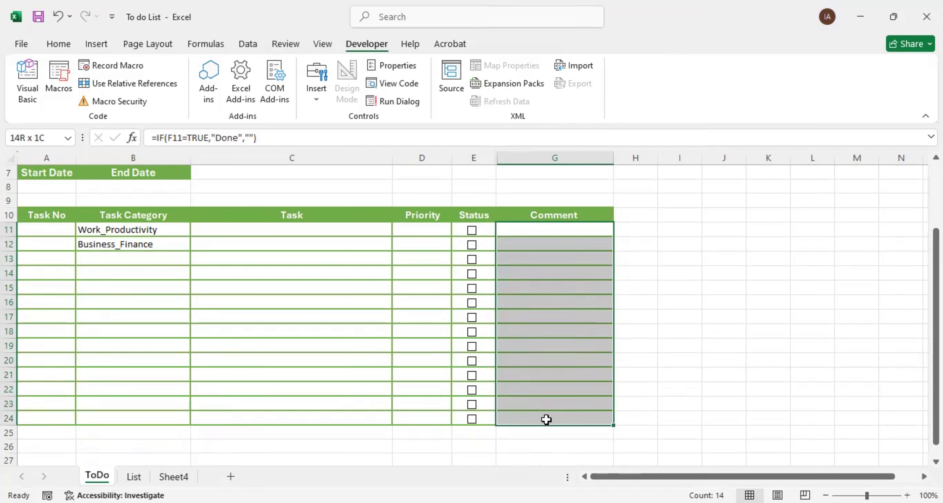
pyautogui.click(60, 43)
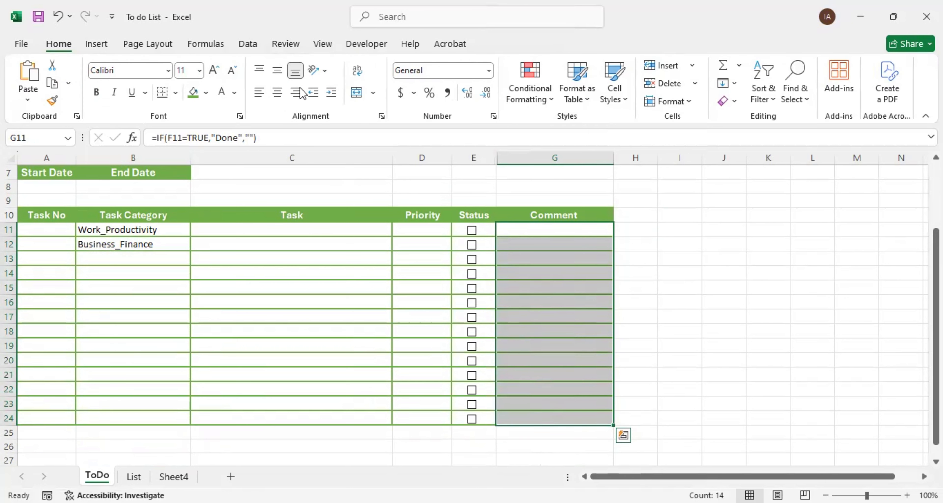
pyautogui.click(278, 97)
pyautogui.click(277, 72)
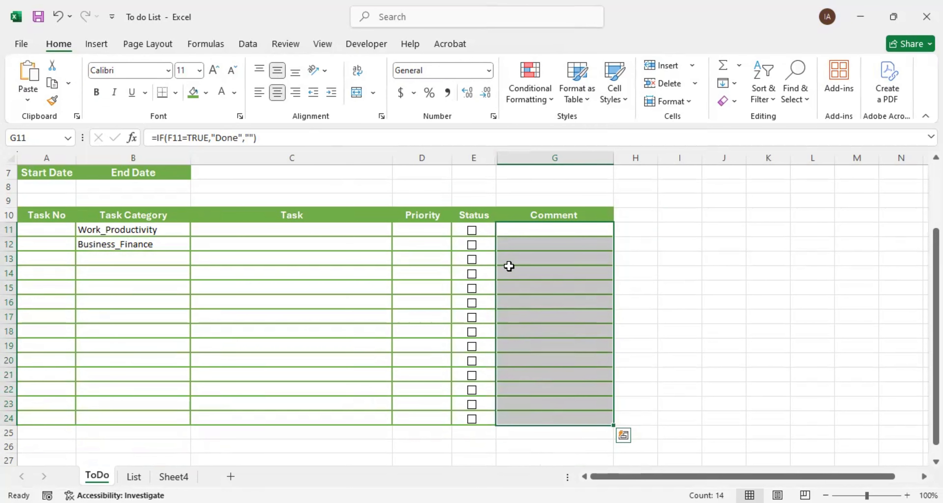
pyautogui.press('Home')
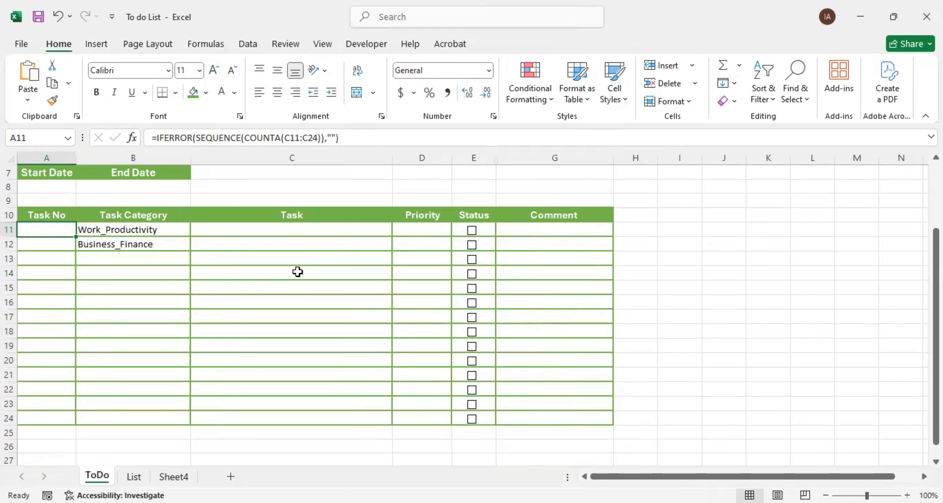
# Enter the heading Total Days in C7 and copy the End Date heading's formatting onto it
pyautogui.scroll(1, 298, 272)
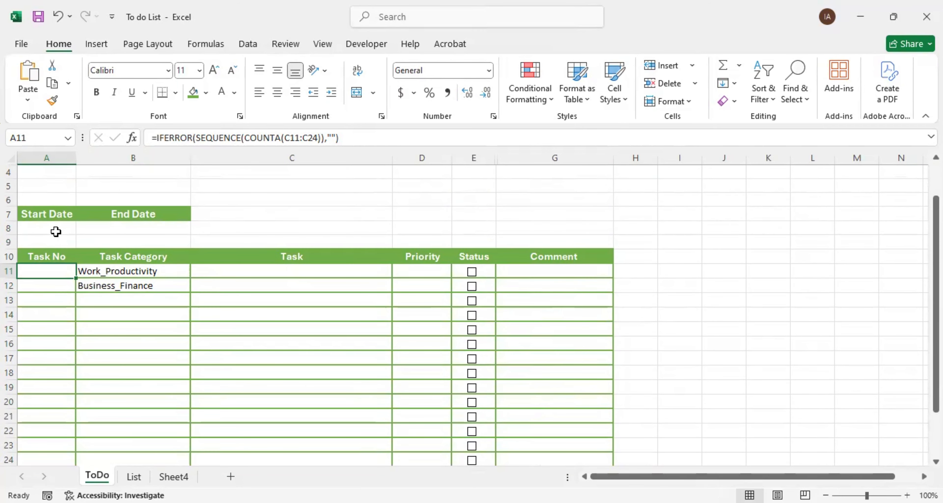
pyautogui.click(225, 212)
pyautogui.write('Total Days')
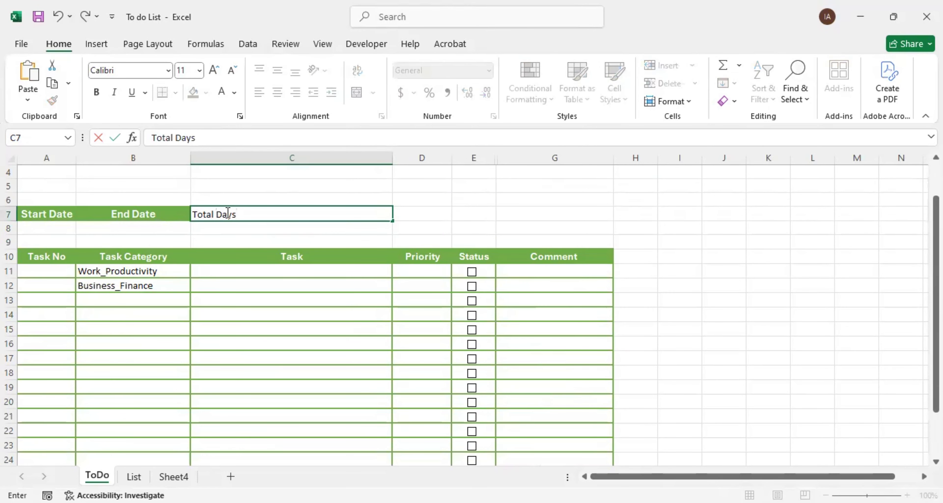
pyautogui.hotkey('ctrl', 'Return')
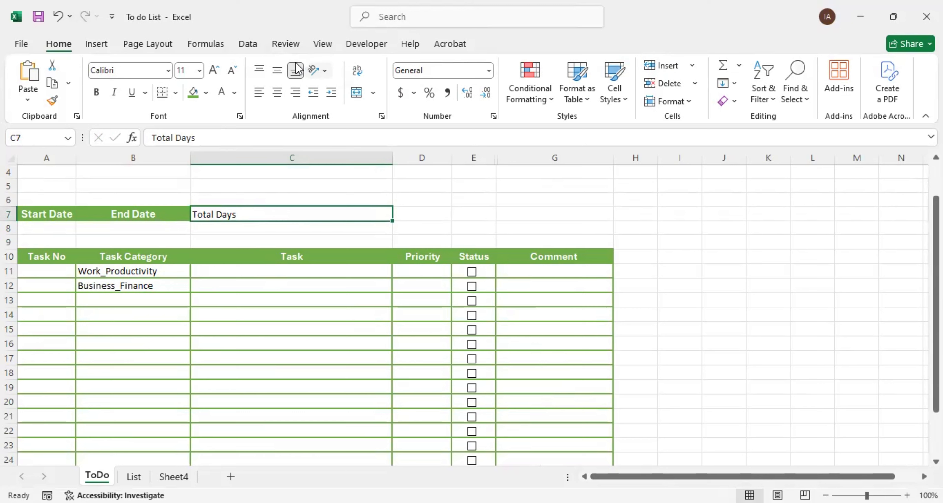
pyautogui.click(136, 212)
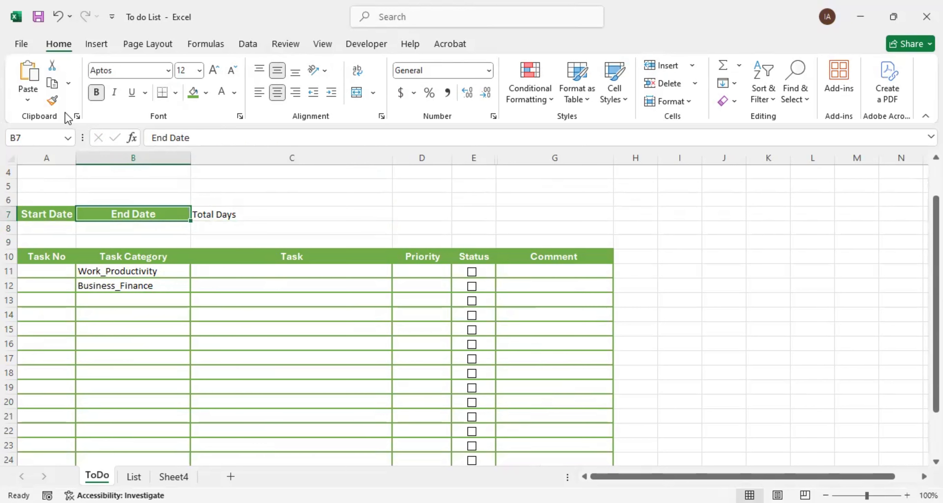
pyautogui.click(55, 101)
pyautogui.click(219, 213)
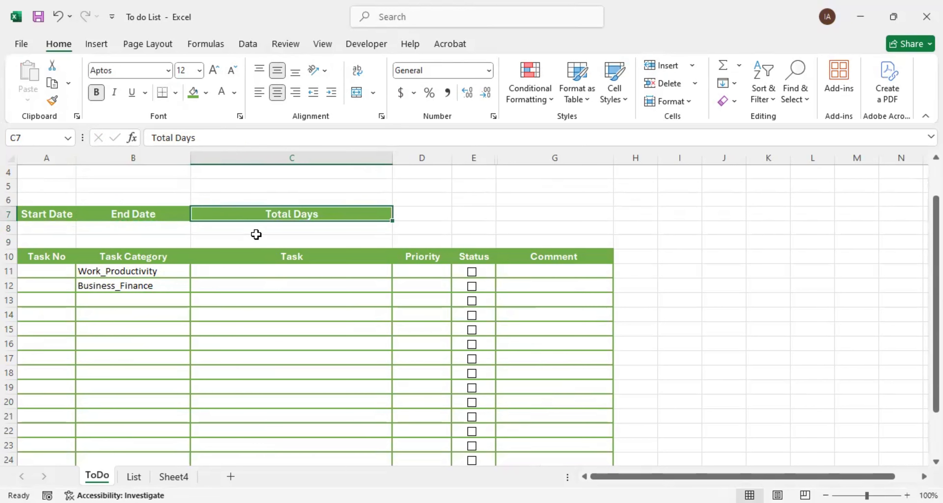
pyautogui.click(225, 230)
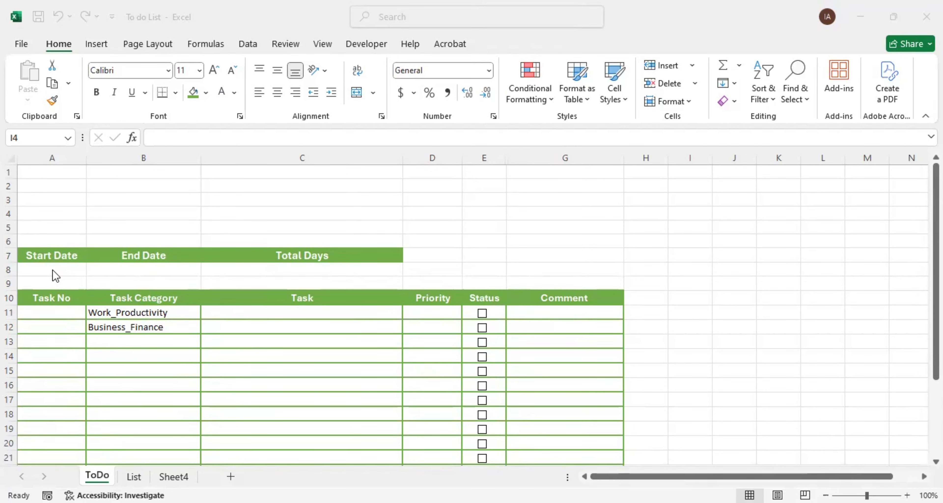
# Find the Mini Calendar and Date Picker add-in, add it to the sheet, and place it beside the table over columns H to K
pyautogui.scroll(-1, 55, 276)
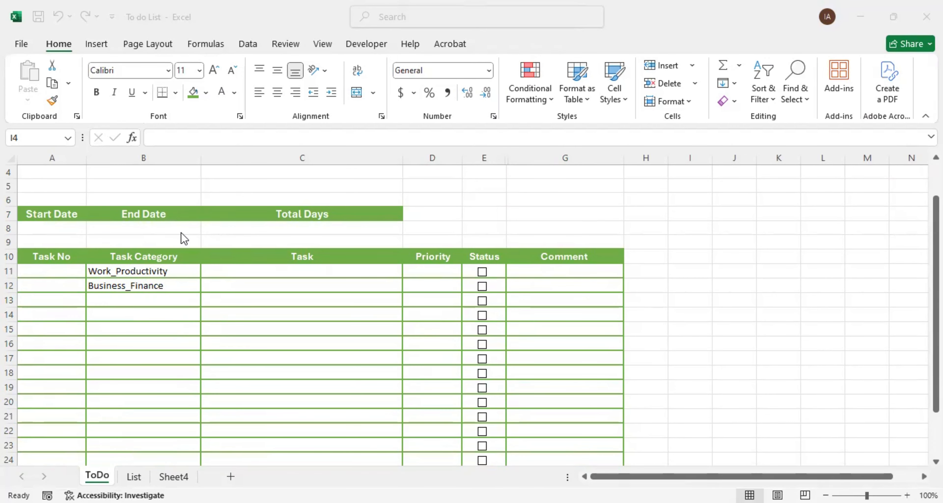
pyautogui.click(61, 46)
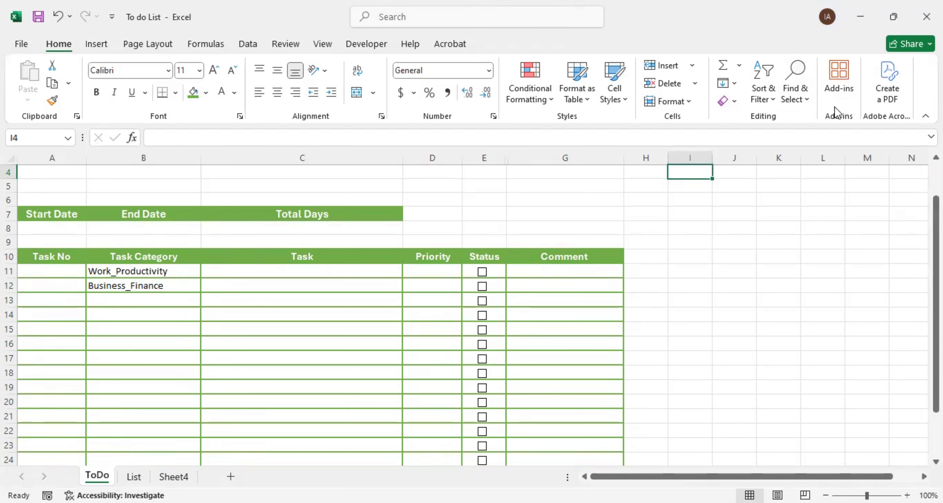
pyautogui.click(838, 83)
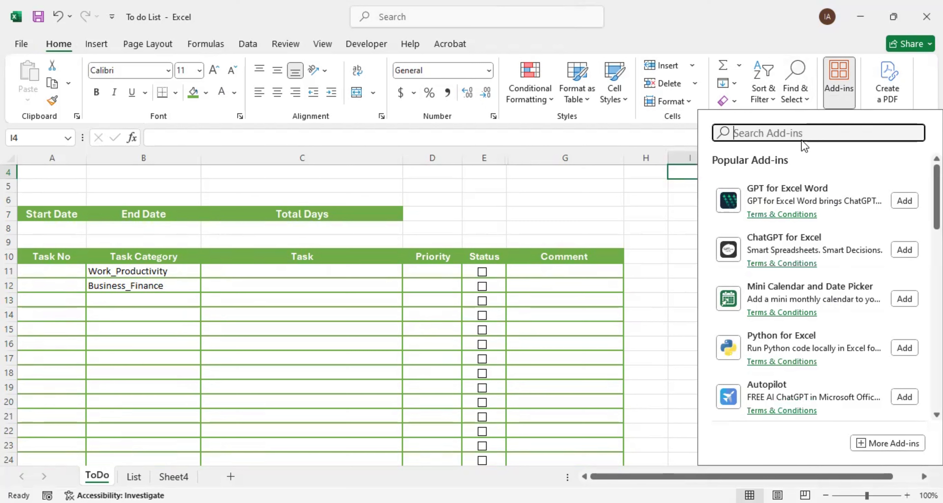
pyautogui.write('mini')
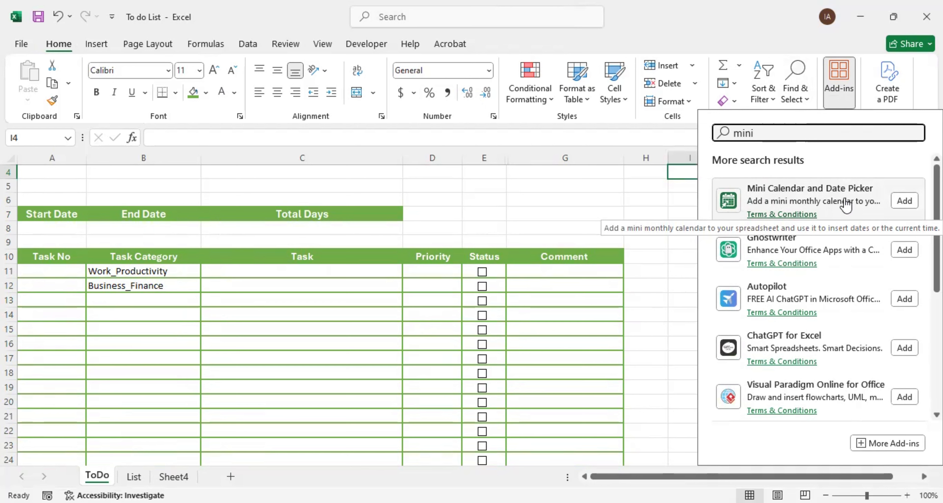
pyautogui.click(902, 201)
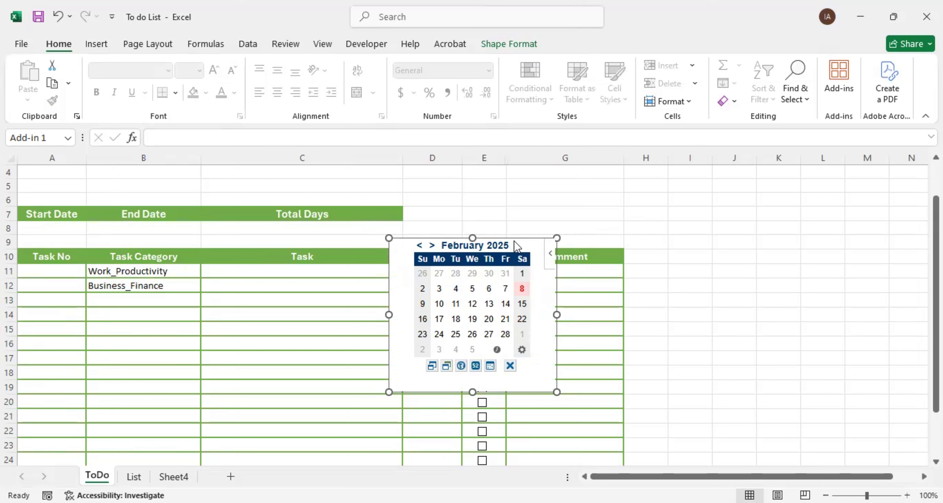
pyautogui.moveTo(526, 238); pyautogui.dragTo(767, 242)
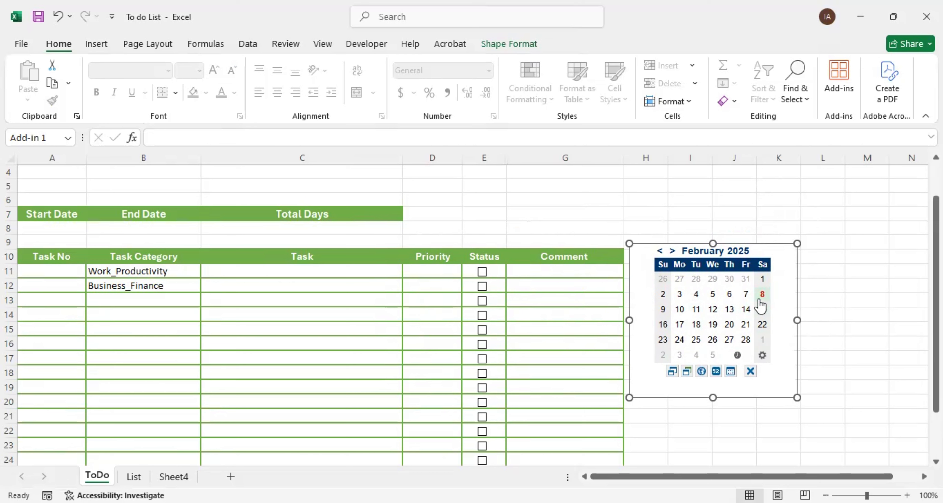
# Browse the mini calendar forward to May 2025 and back to April 2025
pyautogui.click(673, 252)
pyautogui.doubleClick(673, 251)
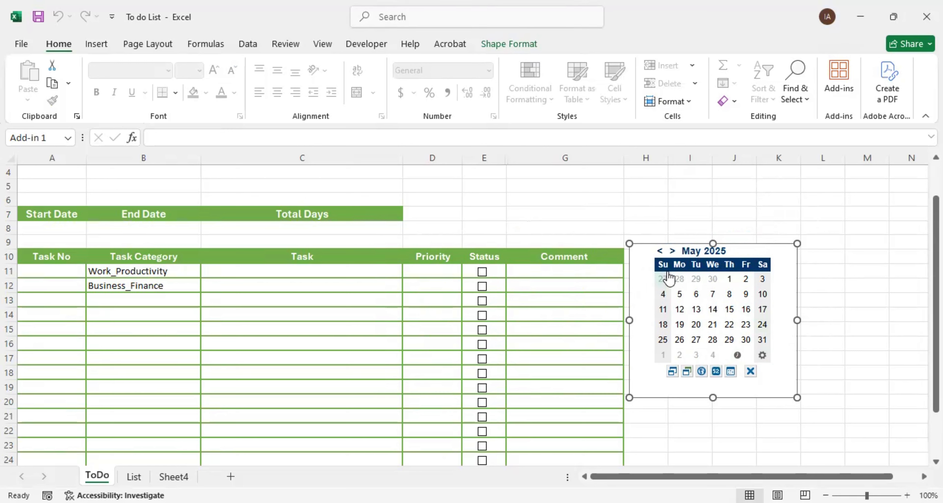
pyautogui.click(660, 252)
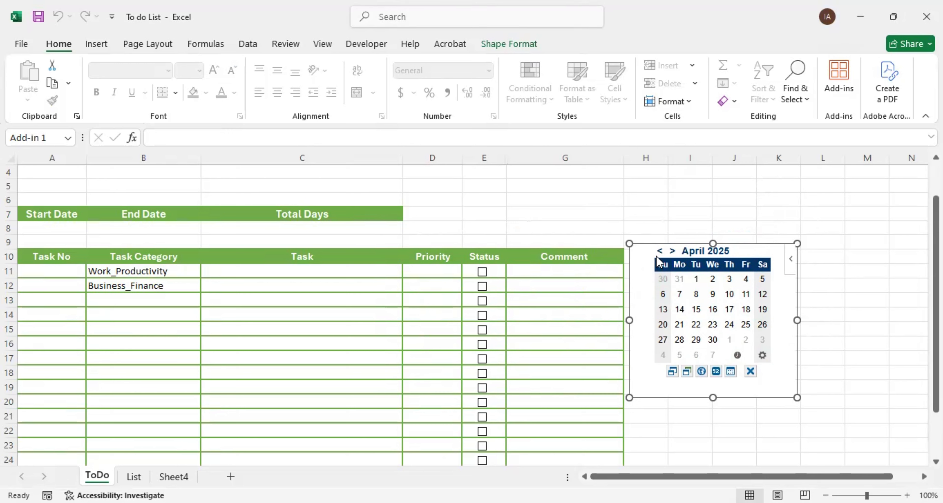
# Browse the mini calendar back to February 2025 and insert 2/10/2025 as the Start Date in A8 and 2/14/2025 as the End Date in B8
pyautogui.click(660, 251)
pyautogui.click(660, 252)
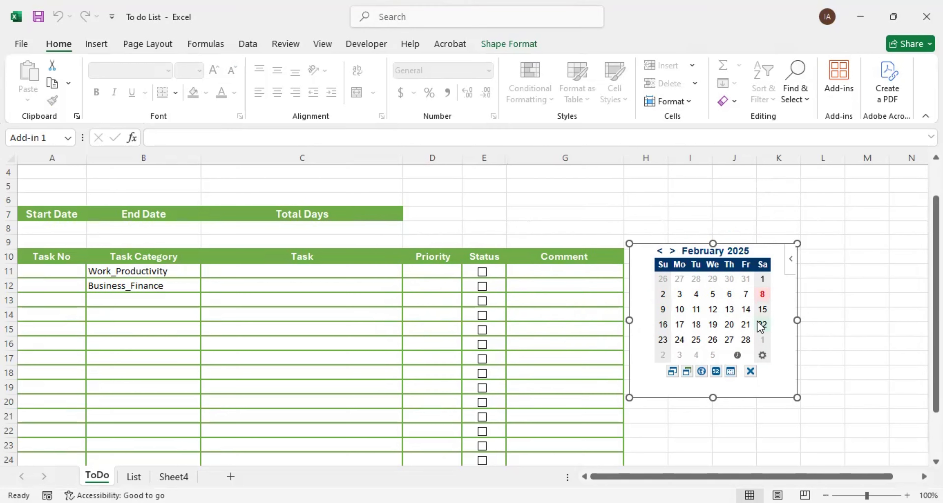
pyautogui.click(47, 232)
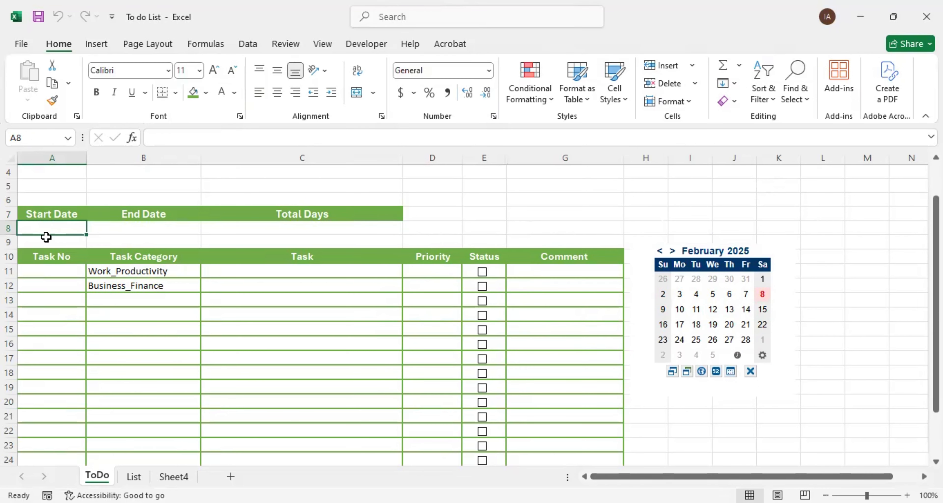
pyautogui.click(678, 312)
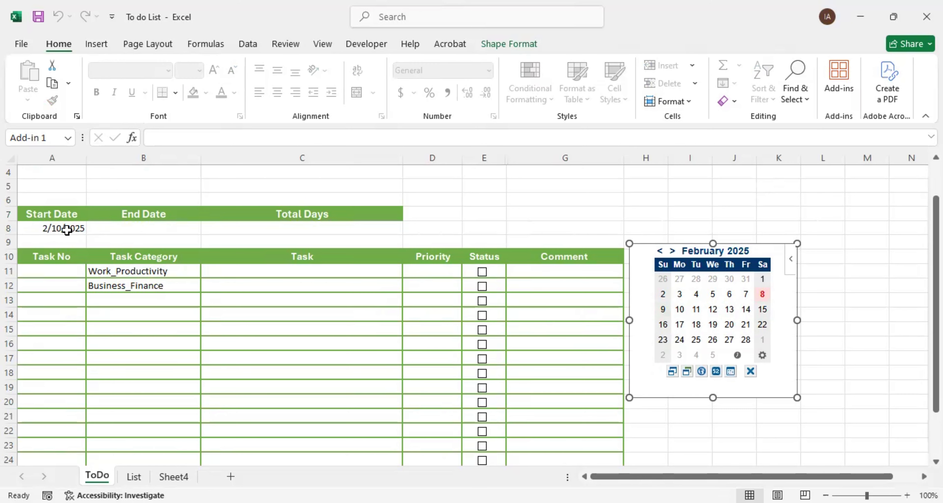
pyautogui.click(149, 229)
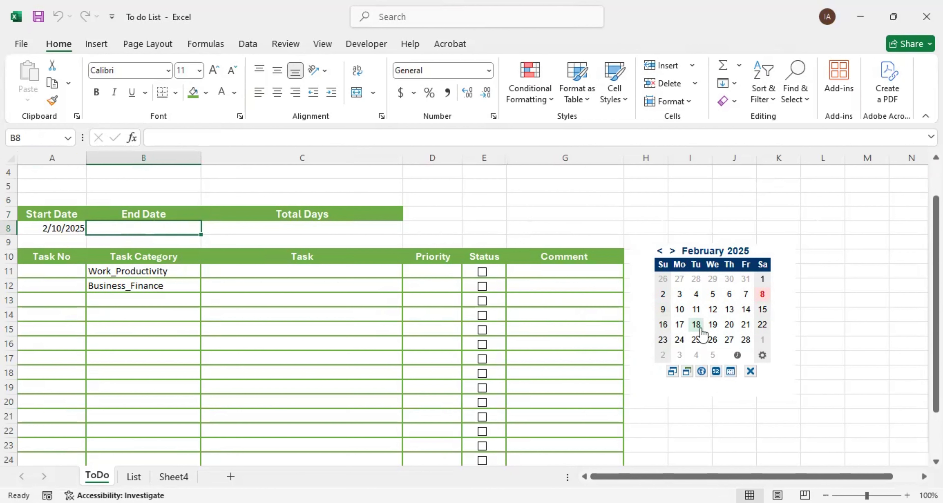
pyautogui.click(747, 311)
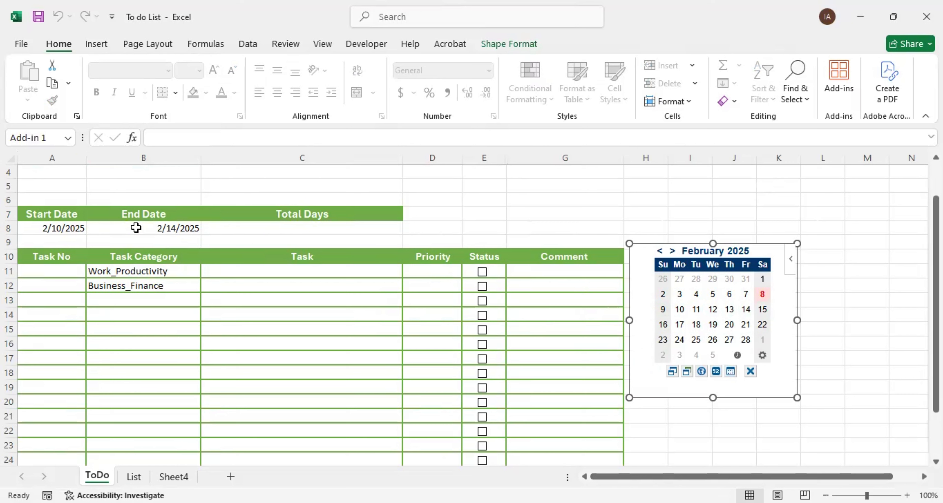
# Calculate the total days in C8 with the formula =B8-A8
pyautogui.click(302, 227)
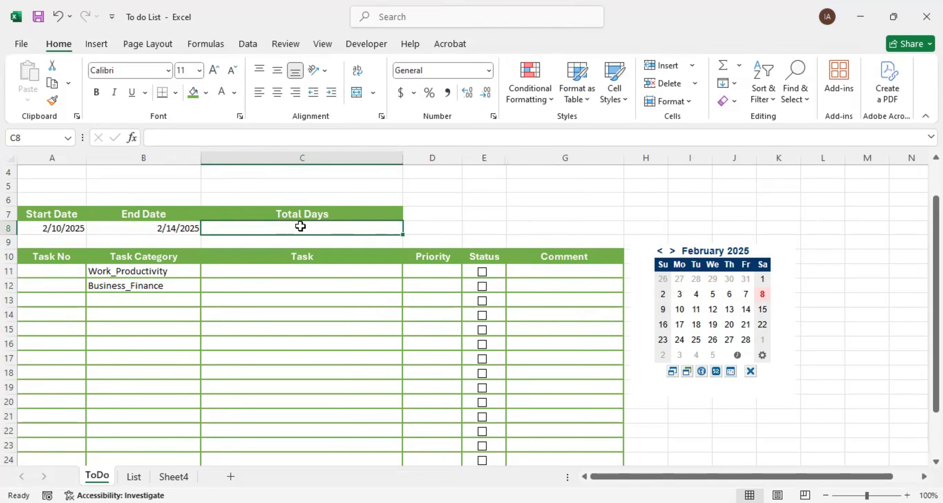
pyautogui.write('=')
pyautogui.click(158, 228)
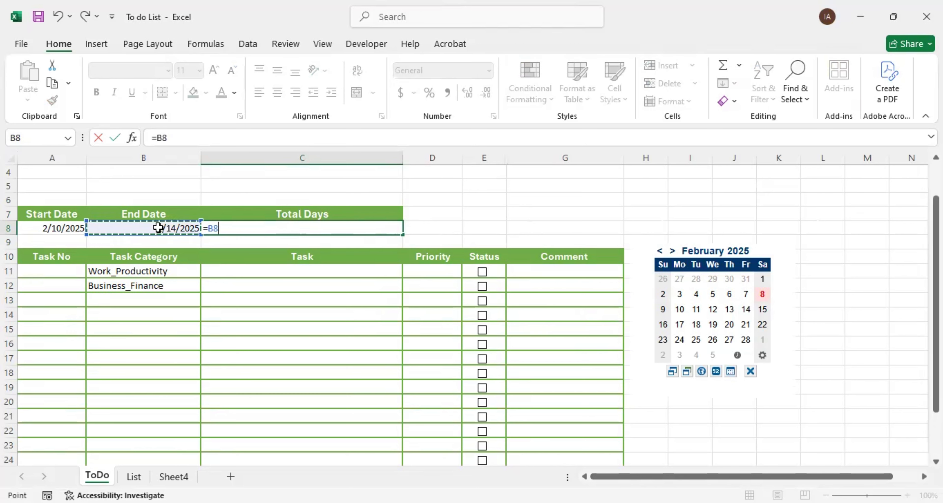
pyautogui.write('-')
pyautogui.click(61, 228)
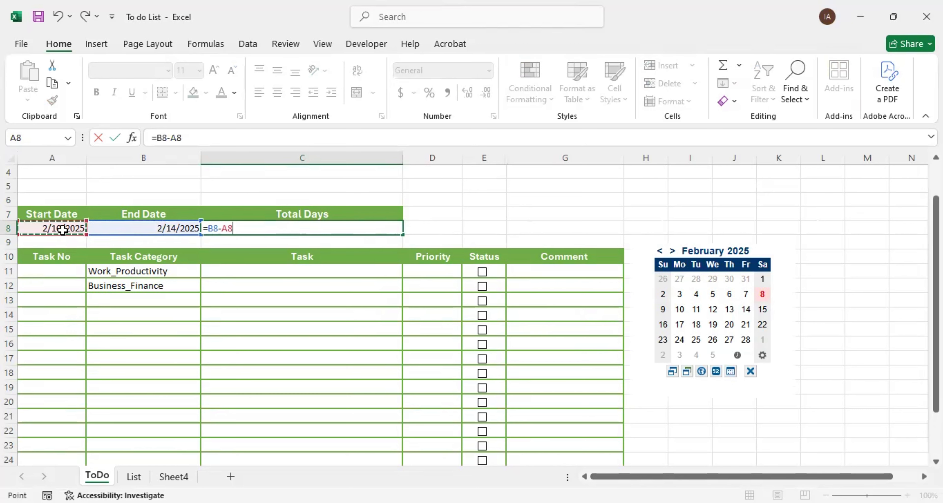
pyautogui.press('Return')
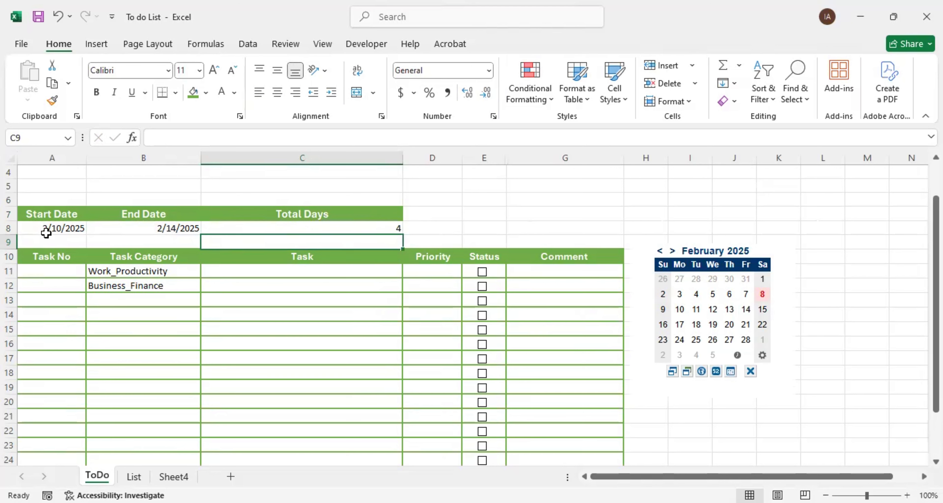
# Format A8:C8 in 14-point Aptos, centered both ways, and overwrite the End Date with 2/17/2025 from the mini calendar
pyautogui.moveTo(44, 230); pyautogui.dragTo(327, 229)
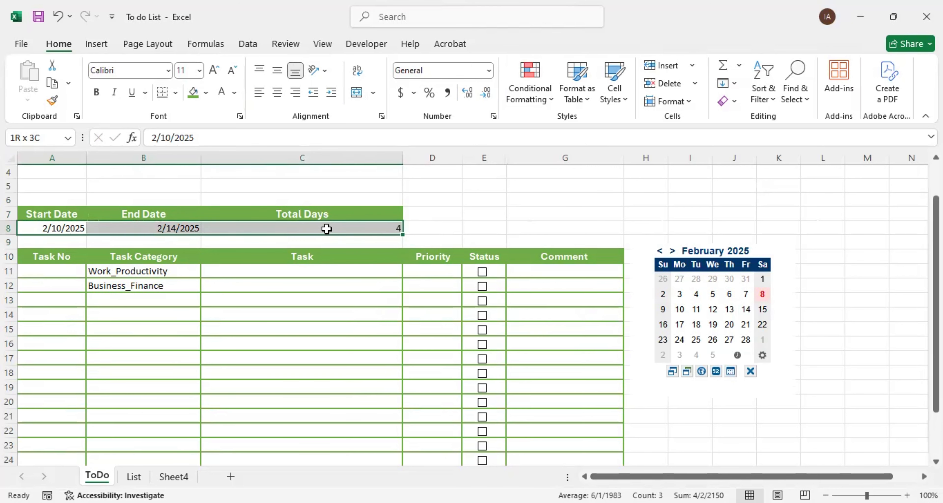
pyautogui.click(453, 224)
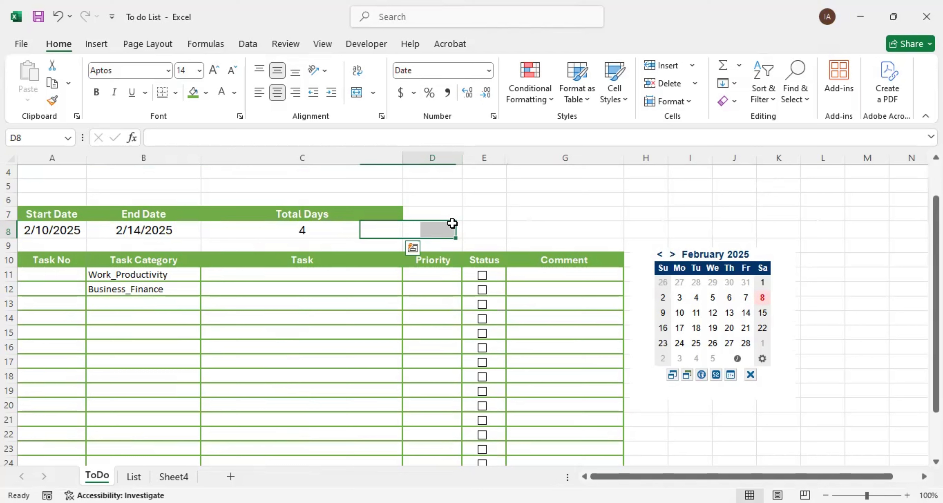
pyautogui.click(155, 228)
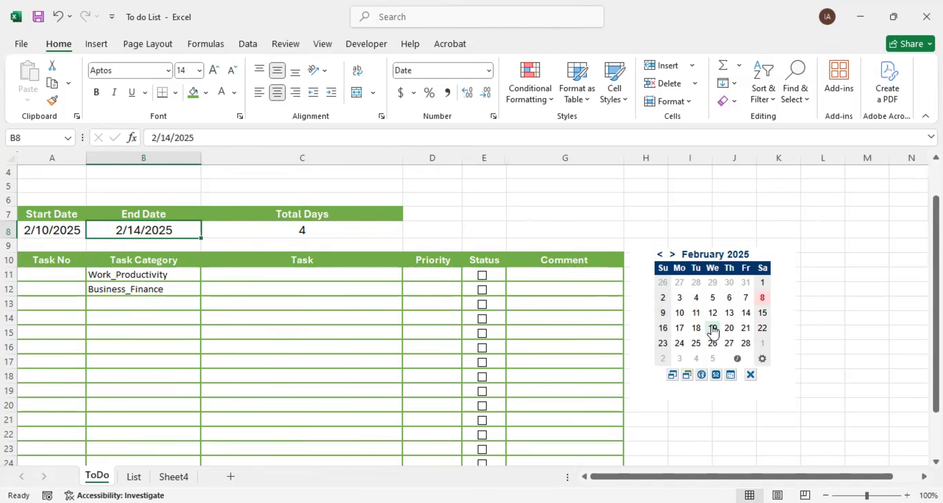
pyautogui.click(680, 329)
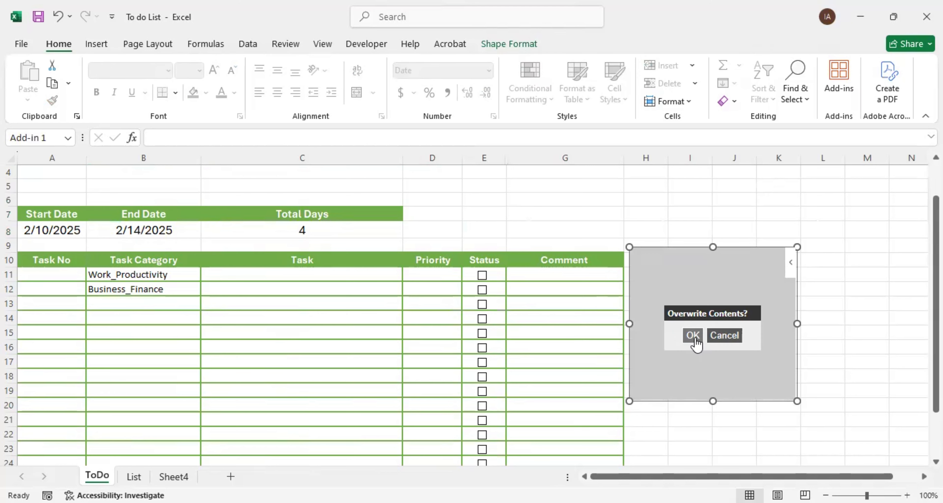
pyautogui.click(693, 337)
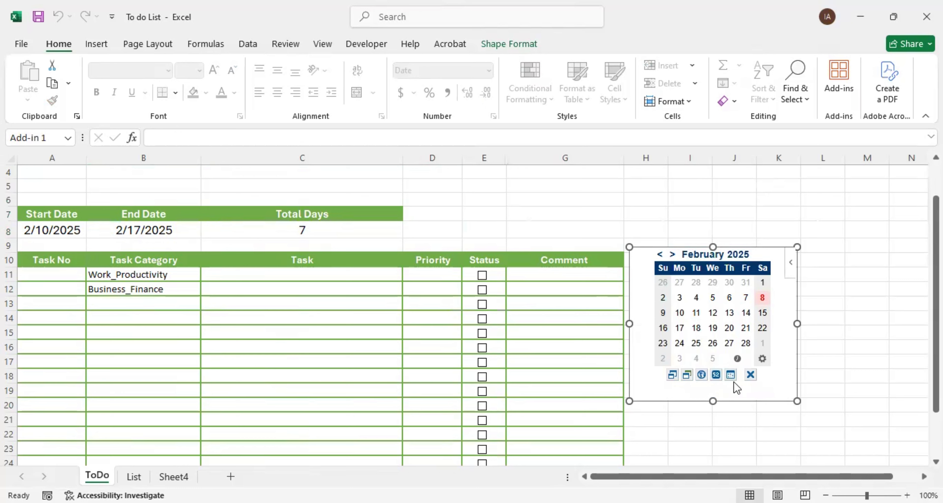
# Cycle through the mini calendar's color themes and set it to the green theme matching the table
pyautogui.click(672, 376)
pyautogui.click(675, 346)
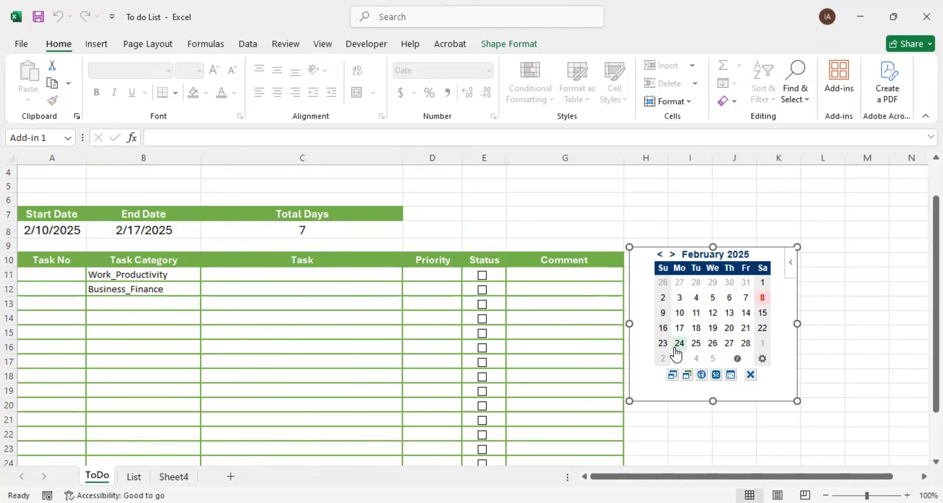
pyautogui.click(687, 375)
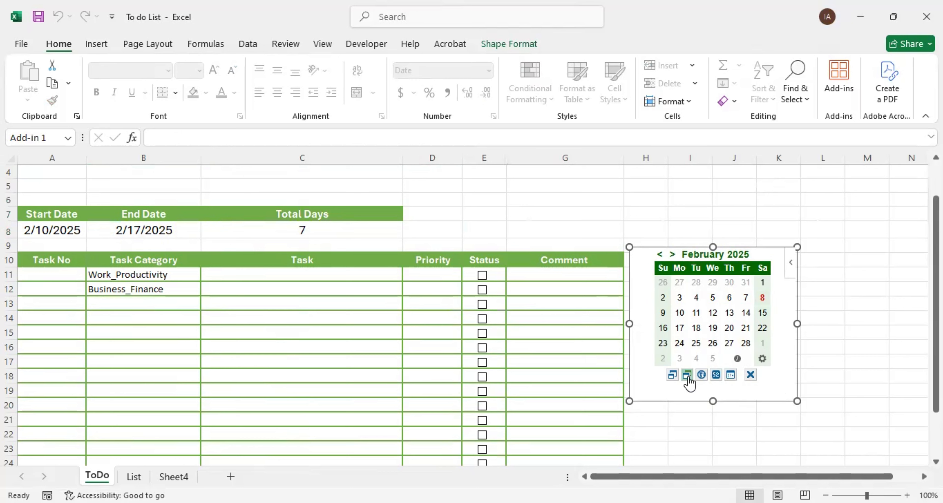
pyautogui.click(687, 375)
pyautogui.click(687, 375)
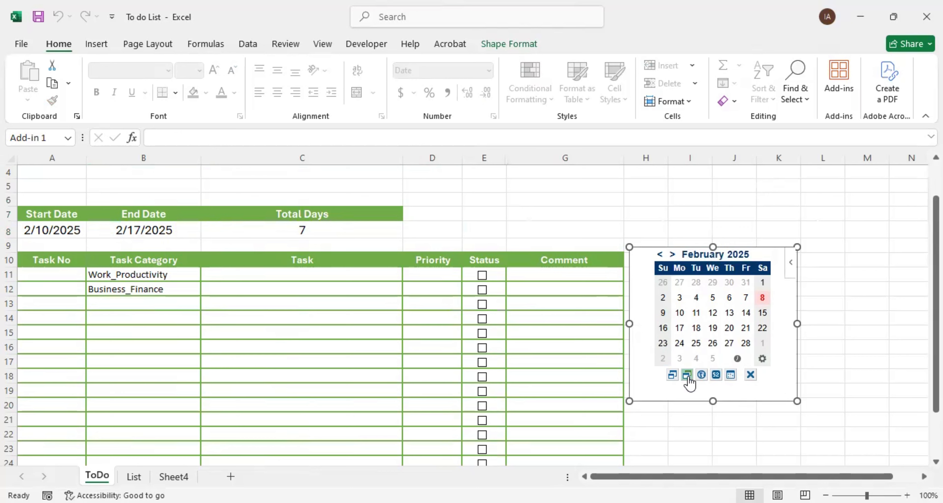
pyautogui.click(688, 375)
pyautogui.click(687, 375)
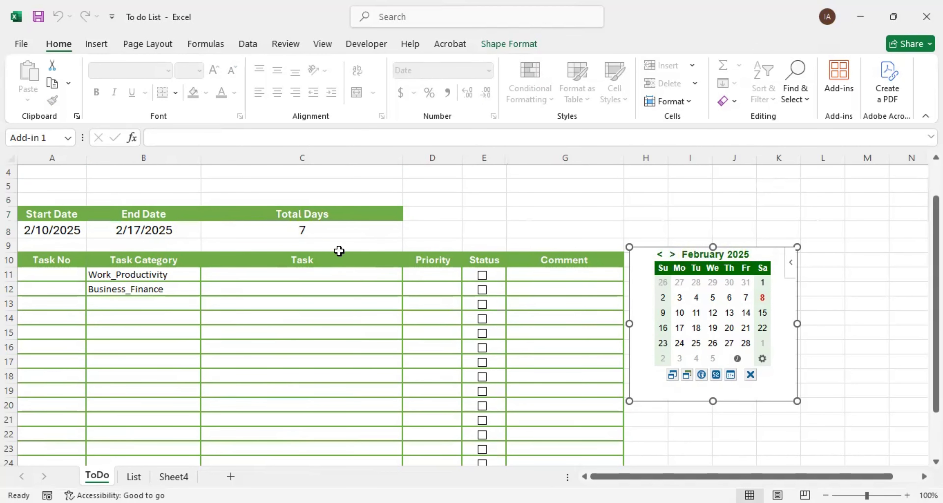
pyautogui.scroll(1, 420, 219)
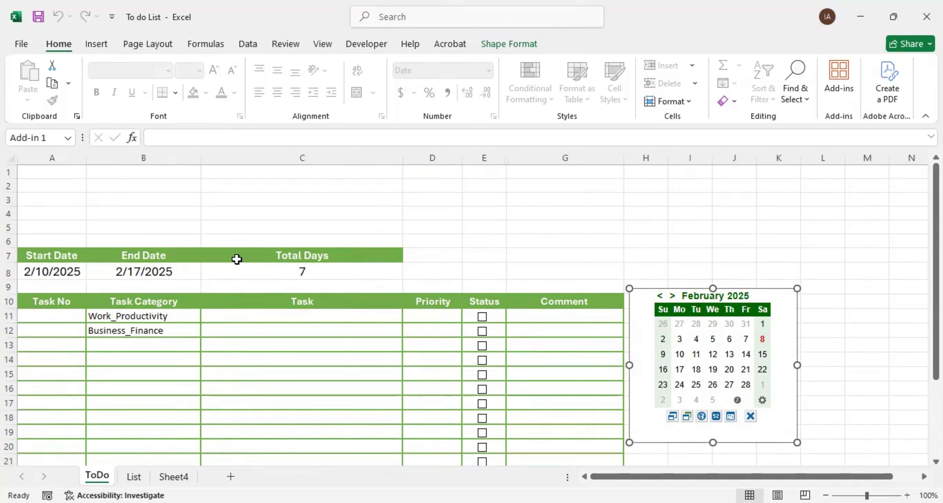
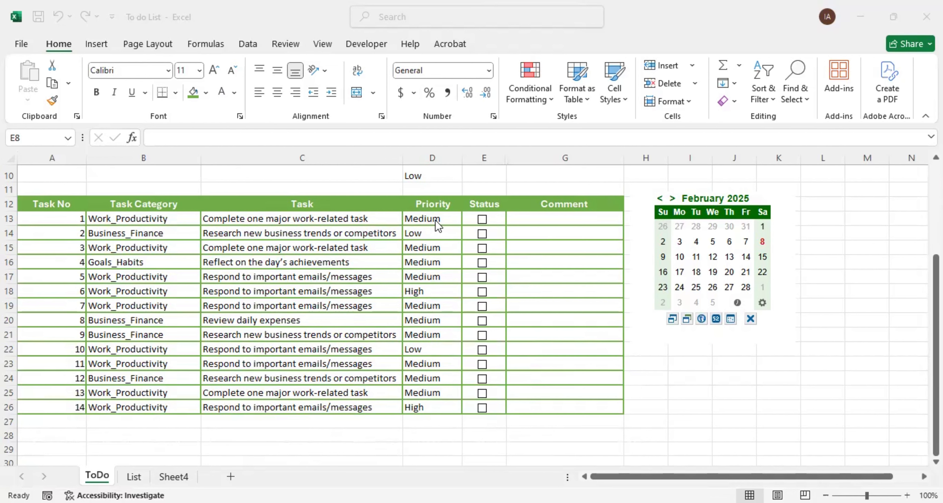
# Review the priority choices available for task 1 and the High, Medium and Low labels in the Priority summary
pyautogui.click(454, 220)
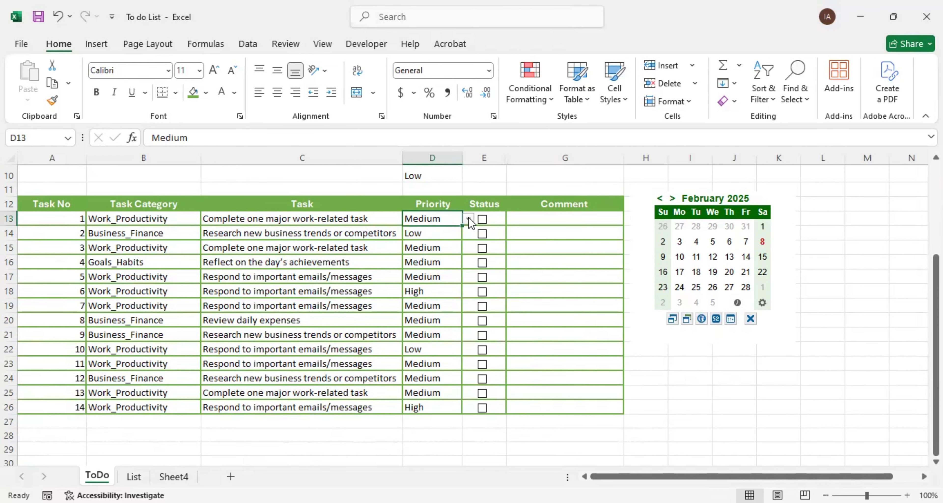
pyautogui.click(469, 218)
pyautogui.click(432, 242)
pyautogui.scroll(2, 431, 297)
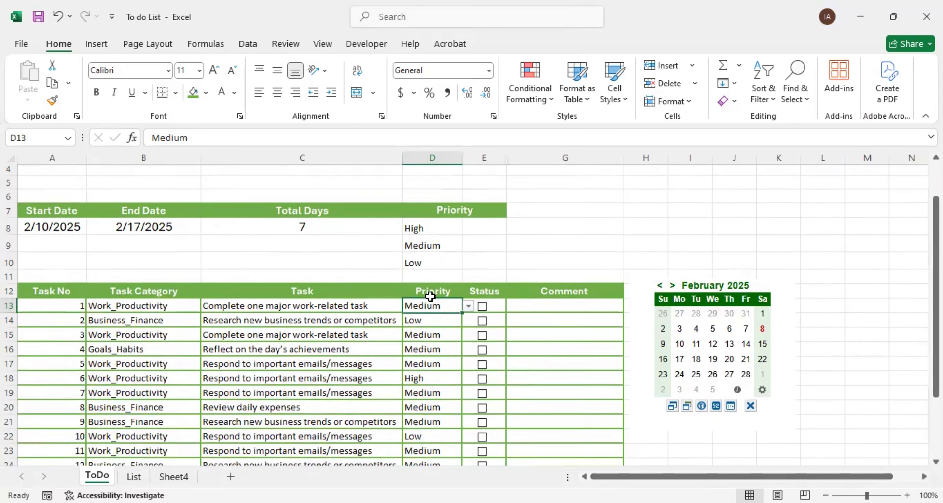
pyautogui.click(438, 212)
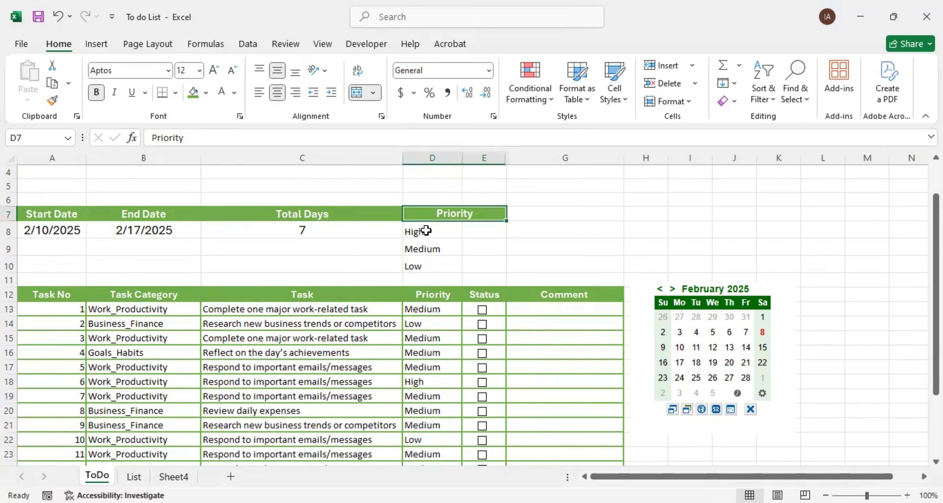
pyautogui.scroll(-1, 426, 255)
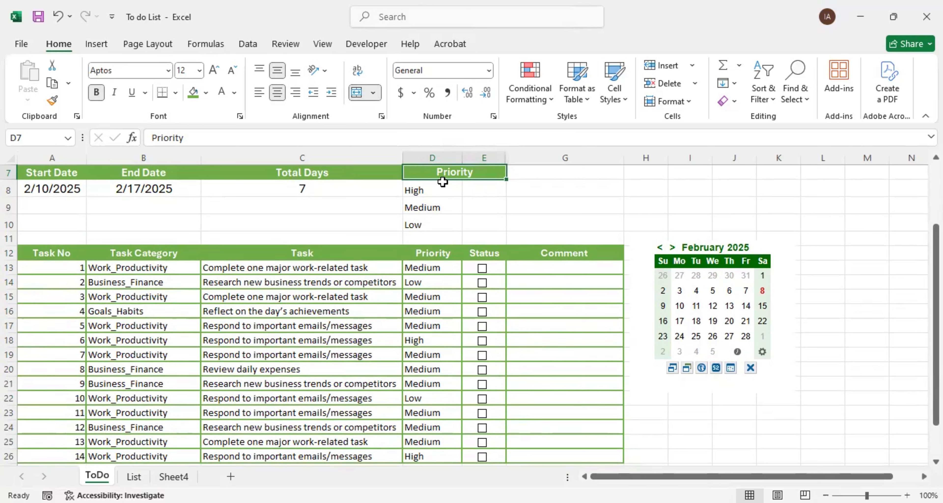
pyautogui.click(434, 191)
pyautogui.click(430, 207)
pyautogui.click(436, 224)
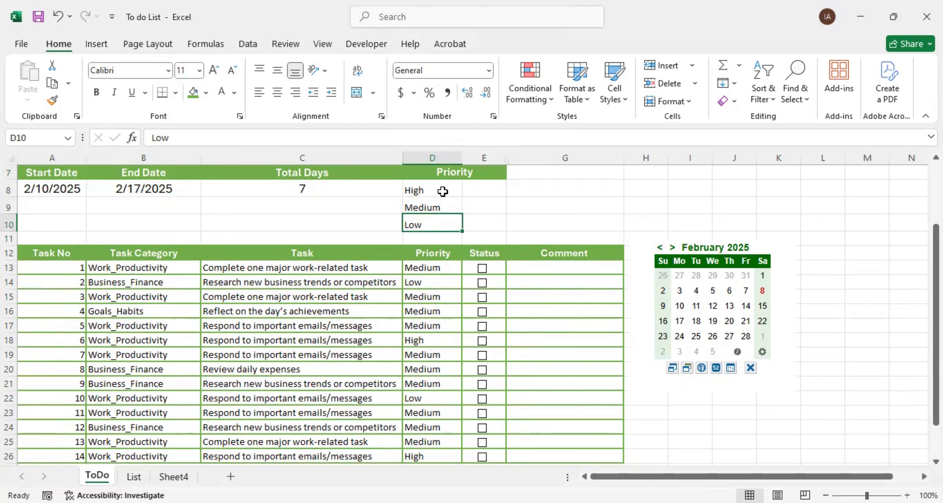
# Enter =COUNTIF(D13:D26,D8) in E8 to count the tasks with High priority
pyautogui.click(476, 190)
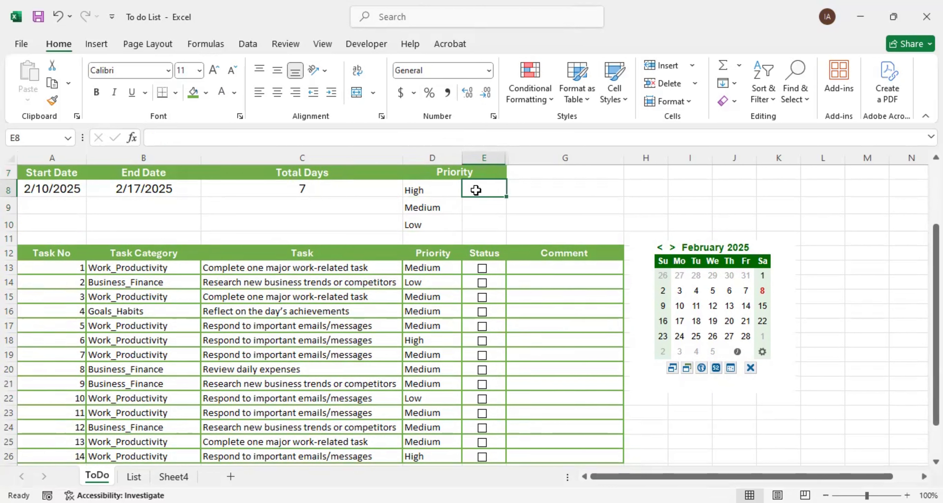
pyautogui.write('=')
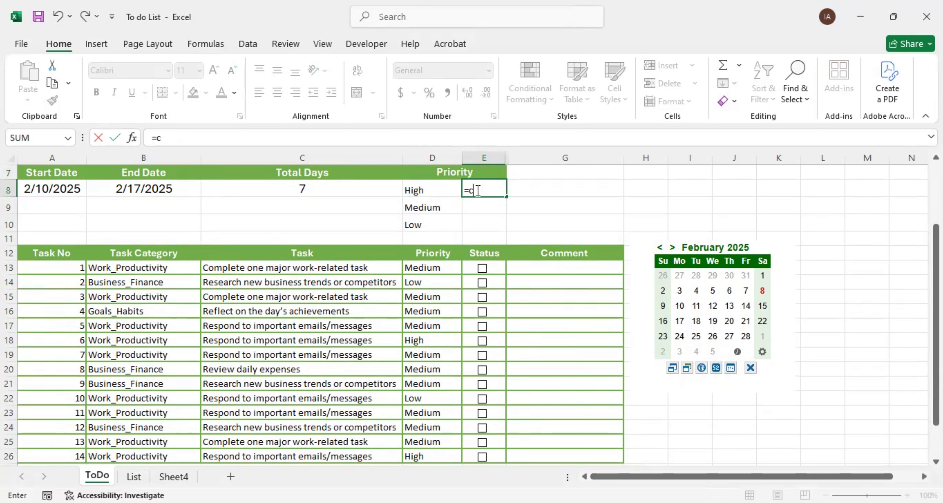
pyautogui.write('countif(')
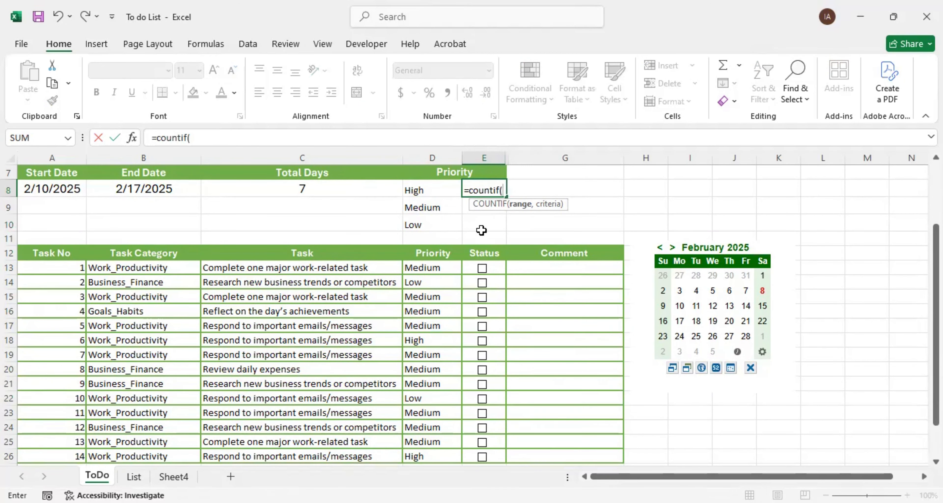
pyautogui.click(423, 269)
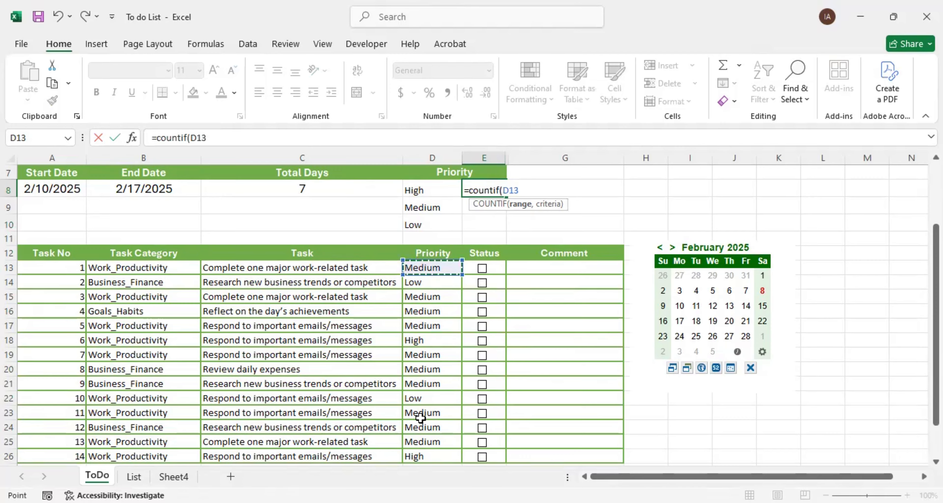
pyautogui.hotkey('ctrl', 'shift', 'Down')
pyautogui.scroll(1, 454, 335)
pyautogui.scroll(1, 454, 336)
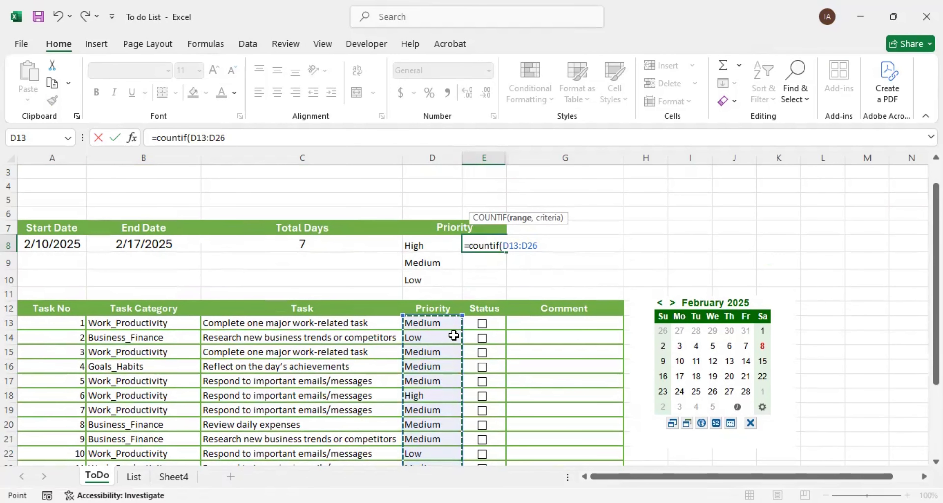
pyautogui.write(',')
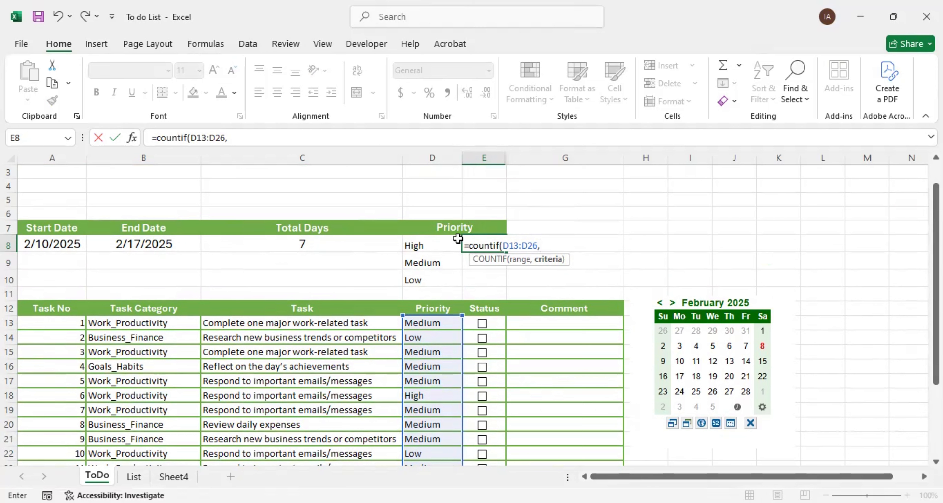
pyautogui.click(428, 243)
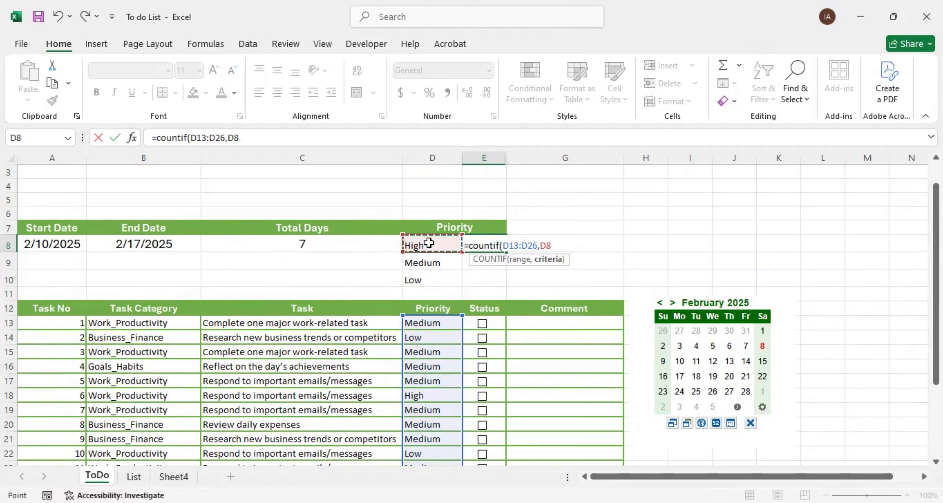
pyautogui.write(')')
pyautogui.press('Return')
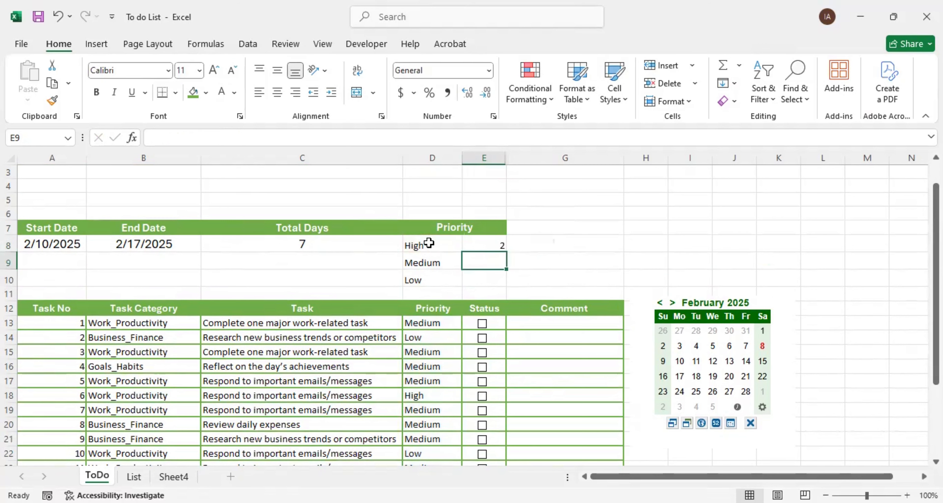
# Fill the COUNTIF formula from E8 down through E10 for the Medium and Low priorities, and check the copied formula in E9
pyautogui.scroll(-1, 443, 315)
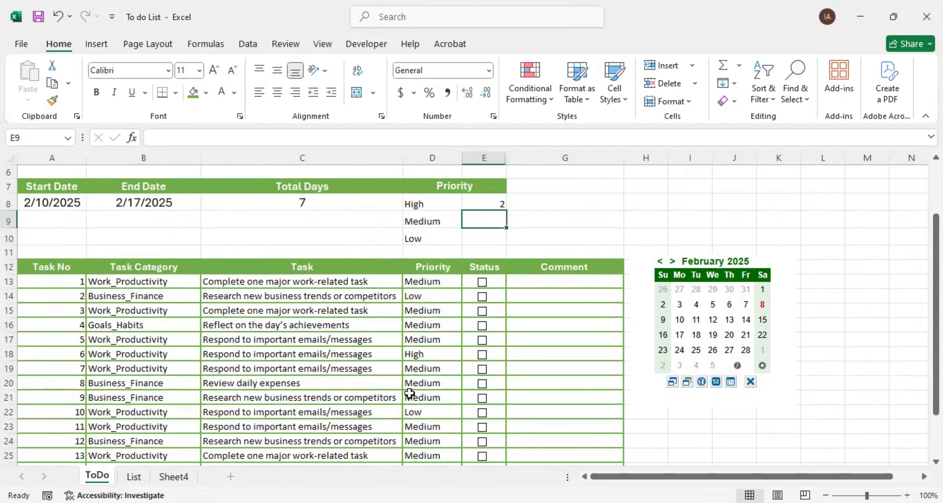
pyautogui.click(492, 202)
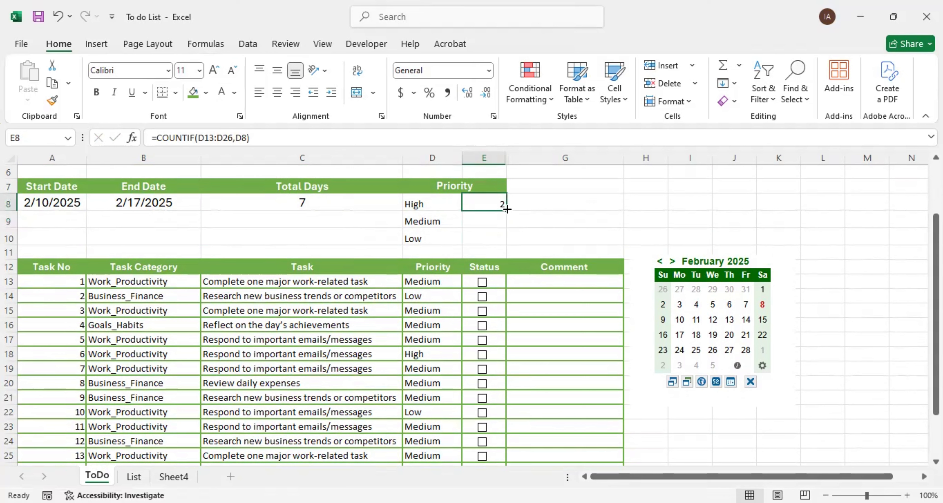
pyautogui.moveTo(507, 209); pyautogui.dragTo(507, 244)
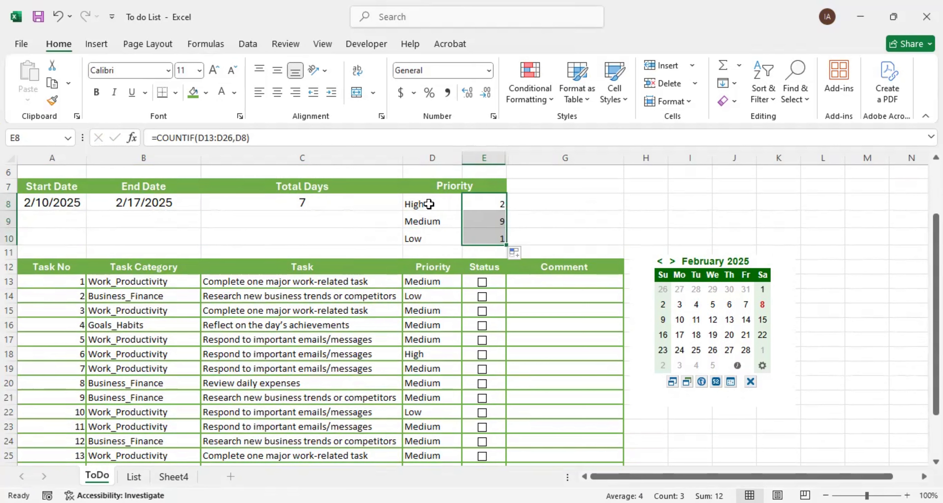
pyautogui.click(530, 217)
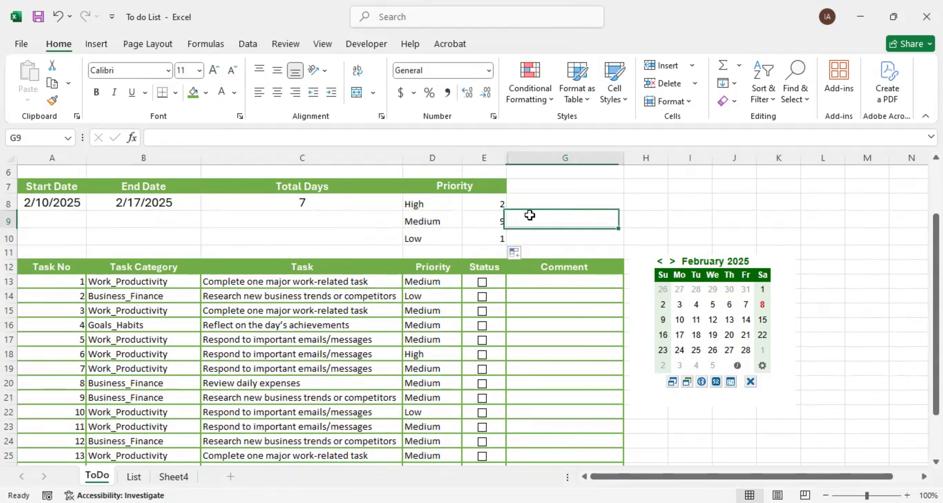
pyautogui.click(486, 222)
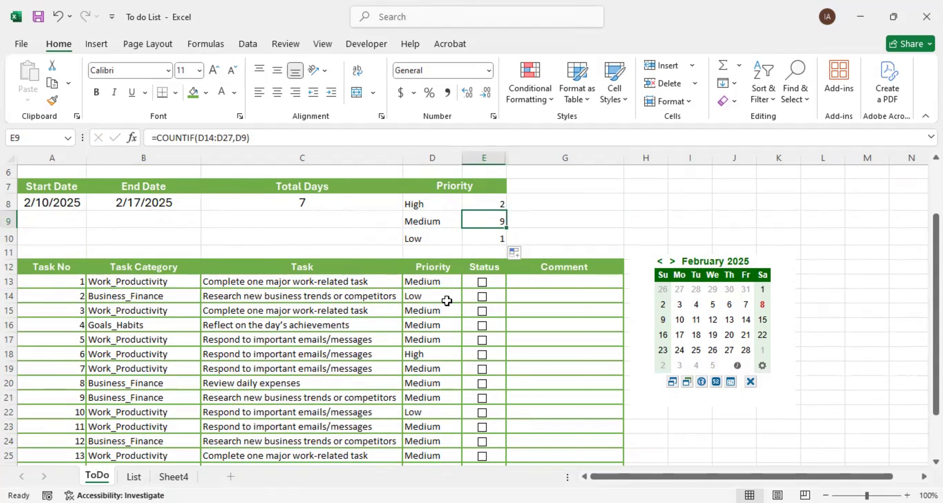
# Set the priority of task 3 (D15) to High and of task 4 (D16) to Low
pyautogui.click(444, 312)
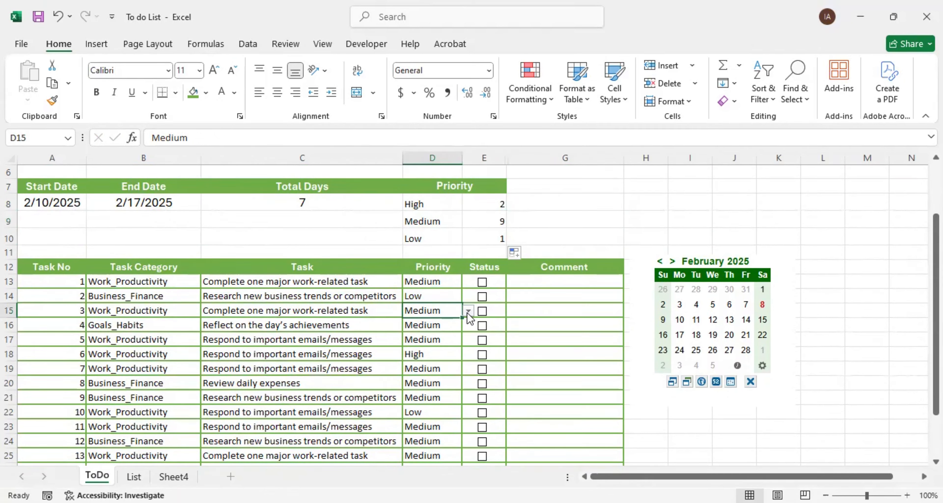
pyautogui.click(469, 311)
pyautogui.click(420, 319)
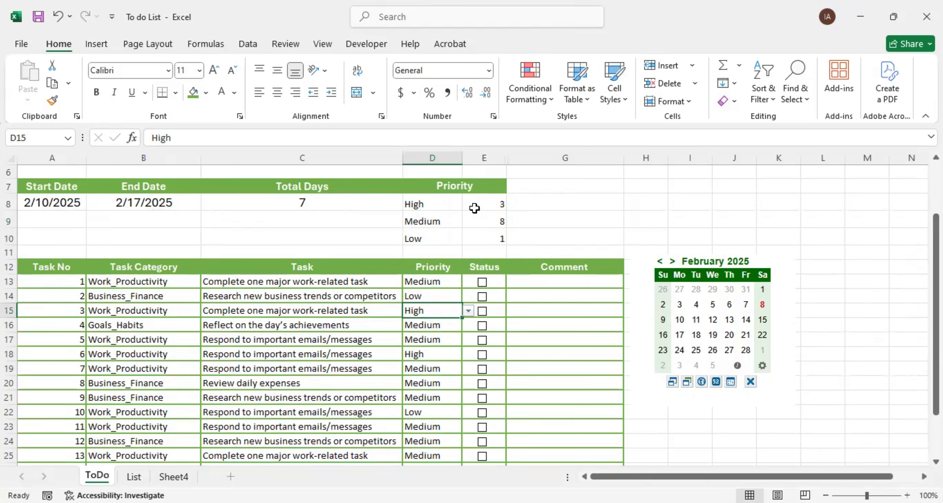
pyautogui.click(441, 295)
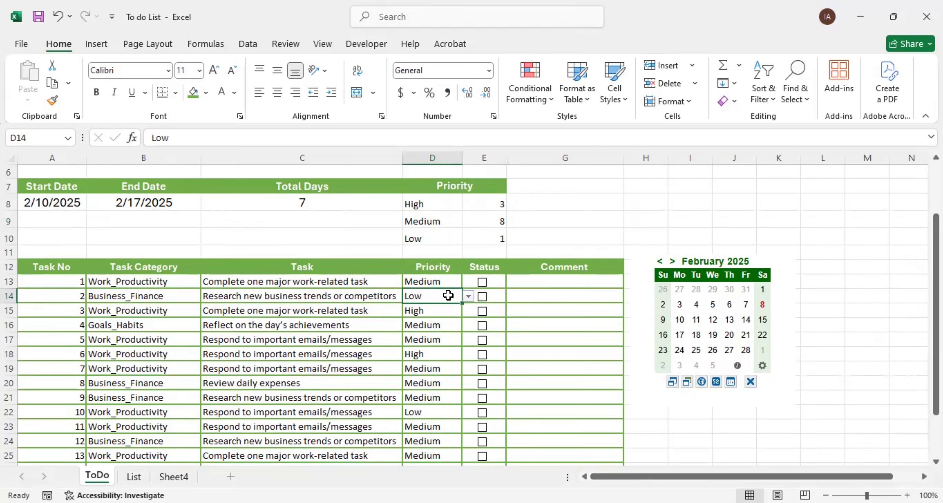
pyautogui.click(437, 329)
pyautogui.click(469, 326)
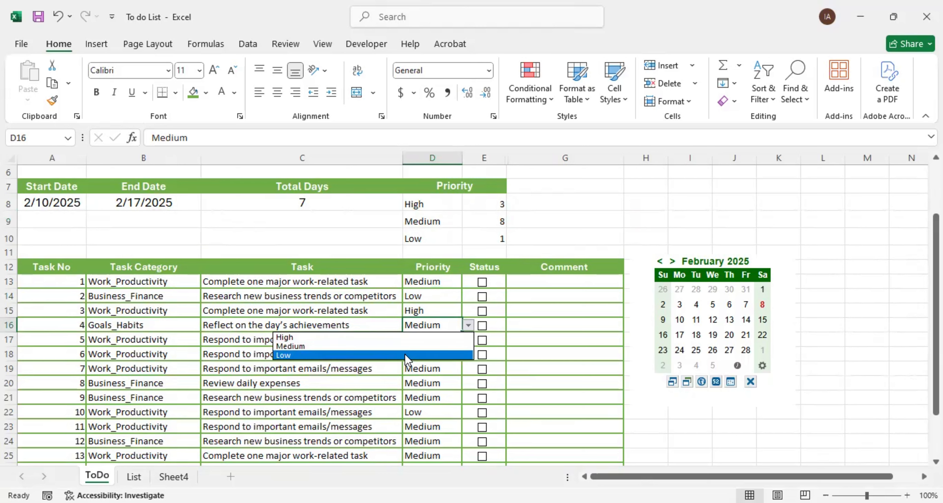
pyautogui.click(418, 357)
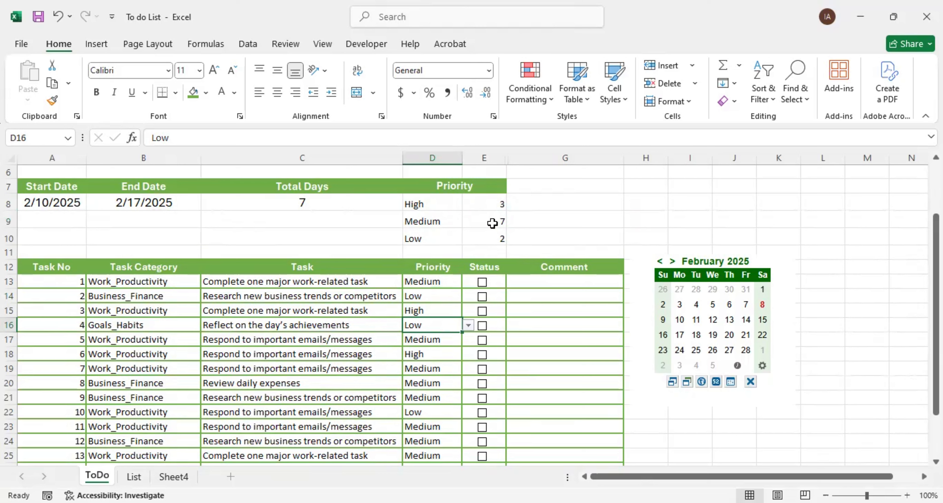
# Merge and center A8:A10, B8:B10 and C8:C10 separately under Start Date, End Date and Total Days
pyautogui.moveTo(61, 200); pyautogui.dragTo(57, 235)
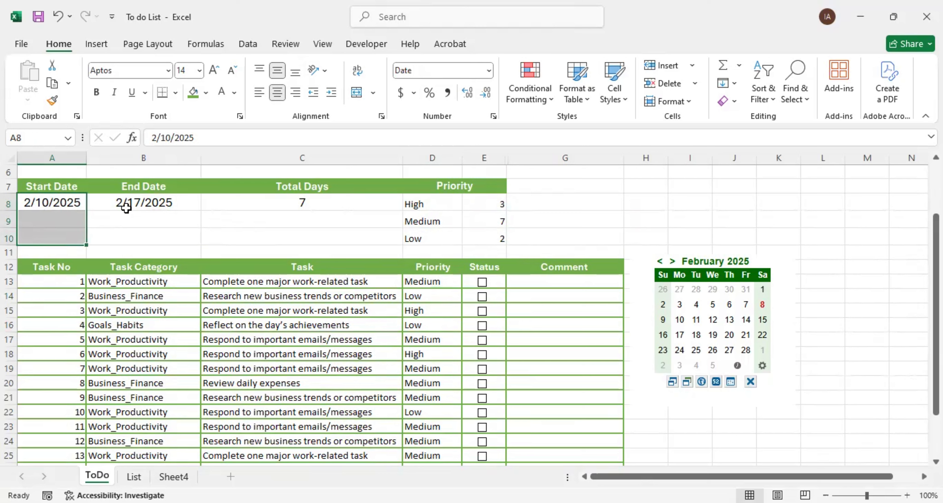
pyautogui.click(357, 93)
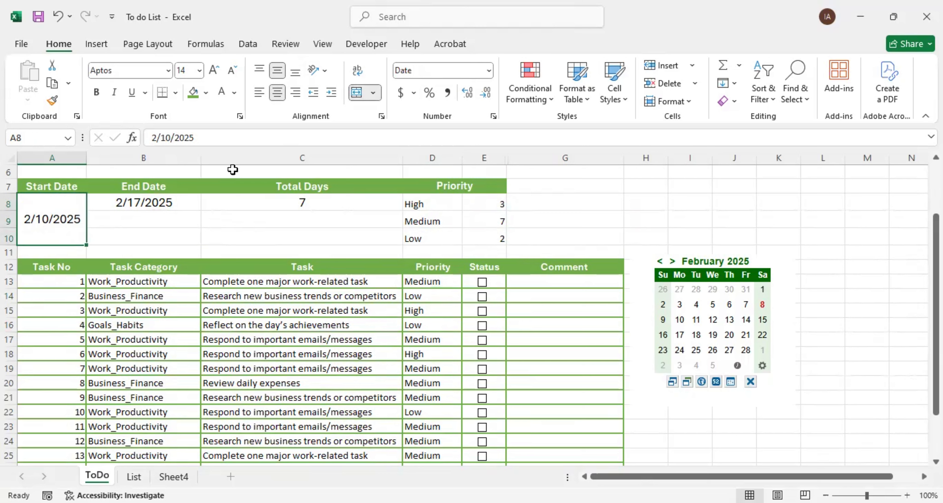
pyautogui.moveTo(145, 204); pyautogui.dragTo(139, 232)
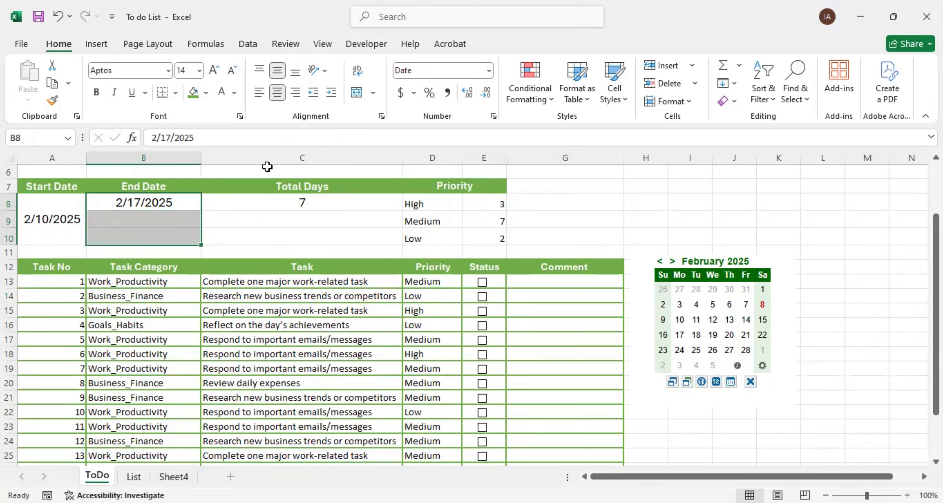
pyautogui.click(357, 93)
pyautogui.moveTo(290, 202); pyautogui.dragTo(284, 240)
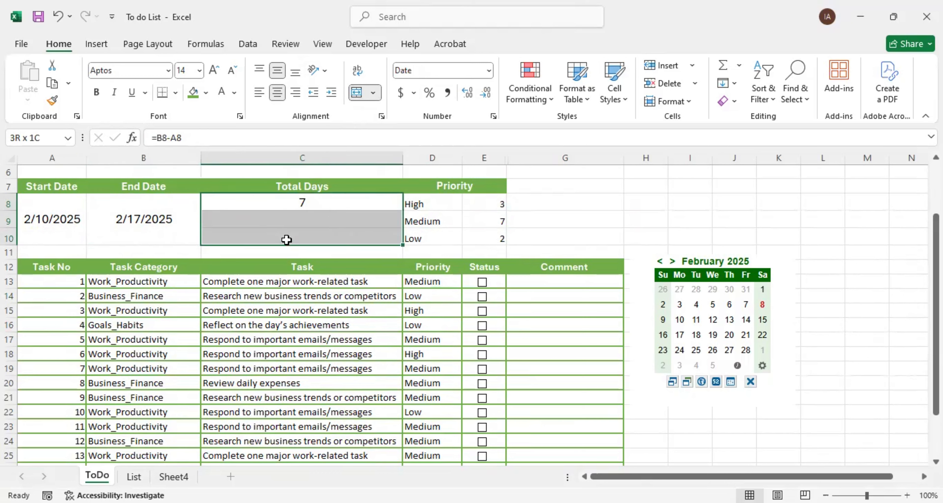
pyautogui.click(356, 92)
# Apply a medium solid green outline border to the merged Start Date cell A8:A10
pyautogui.click(55, 212)
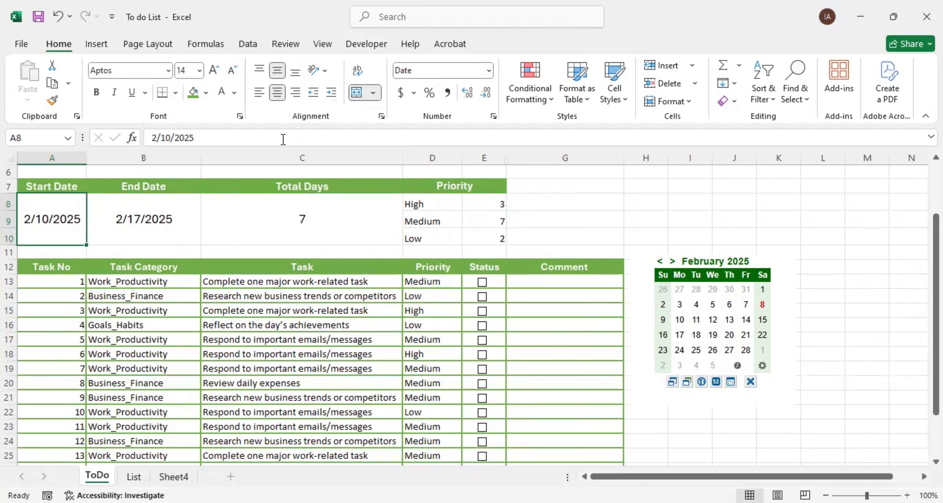
pyautogui.hotkey('ctrl', '1')
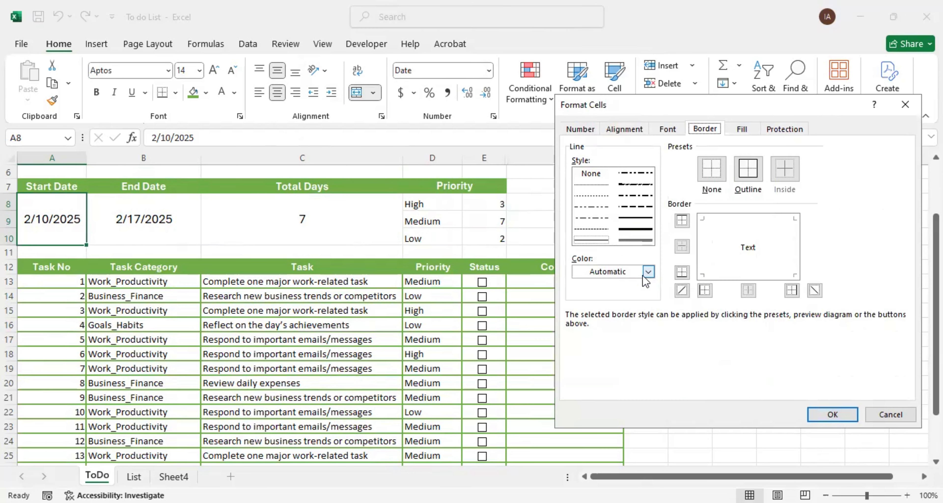
pyautogui.click(648, 271)
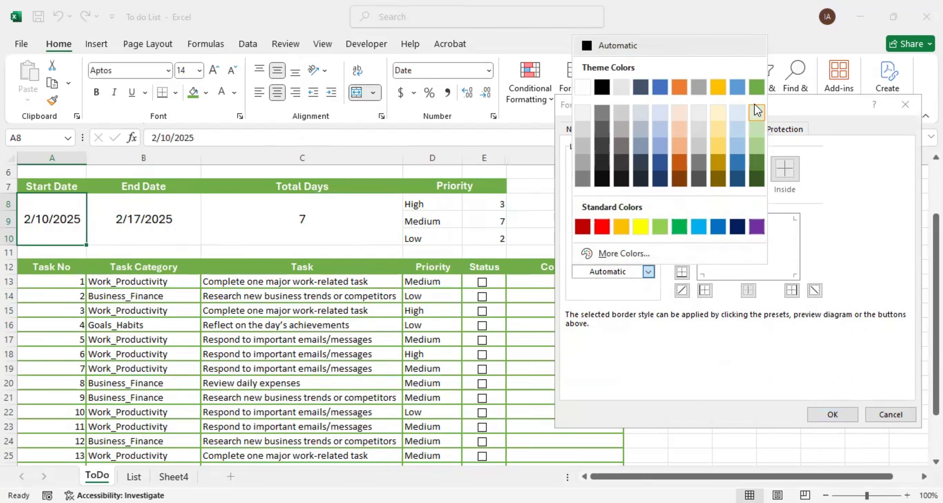
pyautogui.click(756, 88)
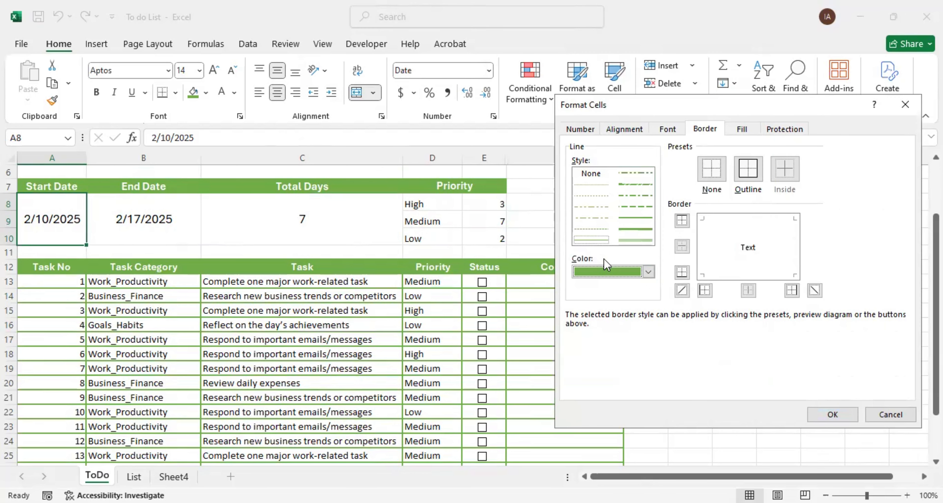
pyautogui.click(637, 218)
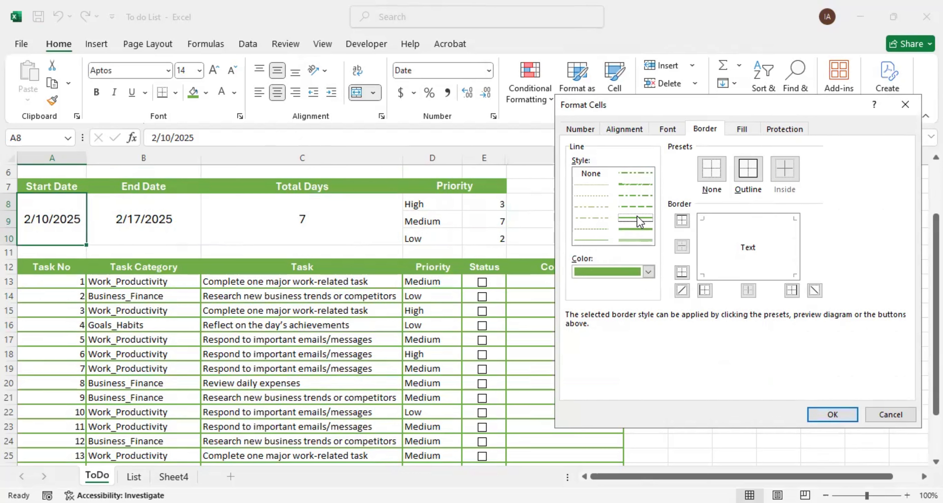
pyautogui.click(749, 175)
pyautogui.click(821, 417)
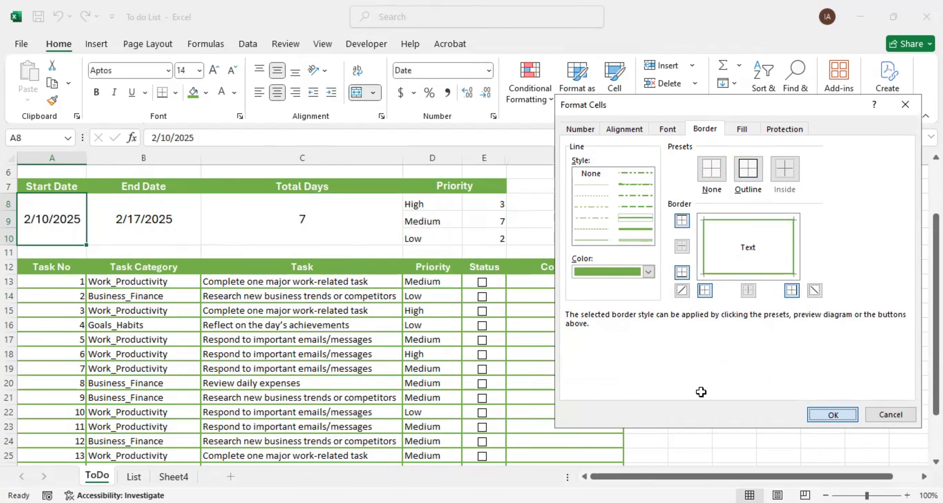
# Apply the same medium solid green outline border to the merged End Date cell B8:B10 and Total Days cell C8:C10
pyautogui.click(92, 236)
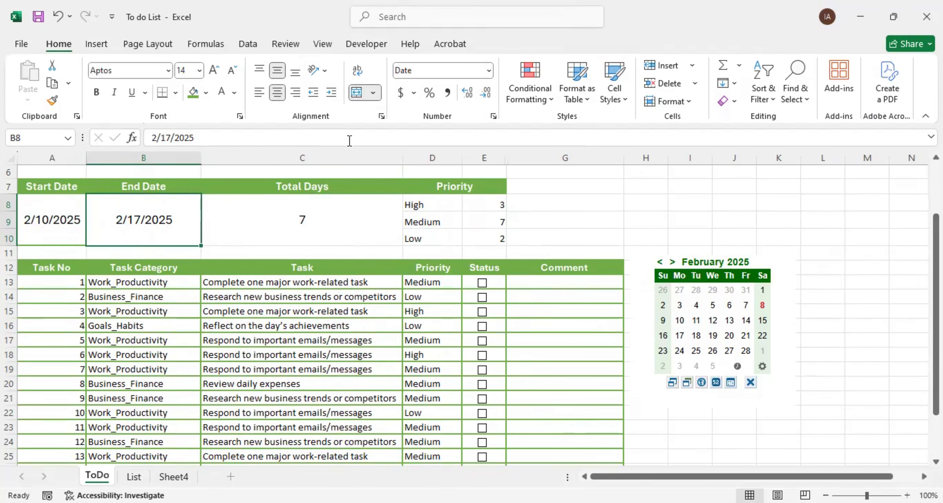
pyautogui.hotkey('ctrl', '1')
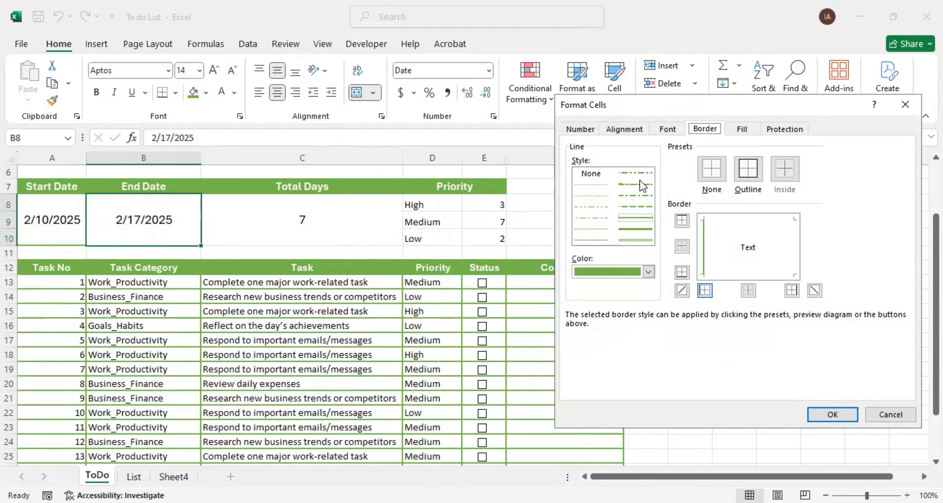
pyautogui.click(747, 174)
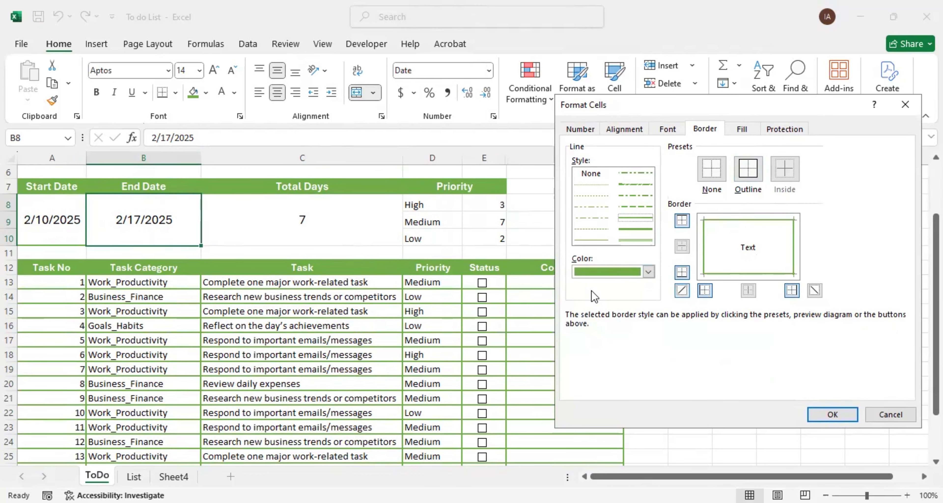
pyautogui.click(840, 413)
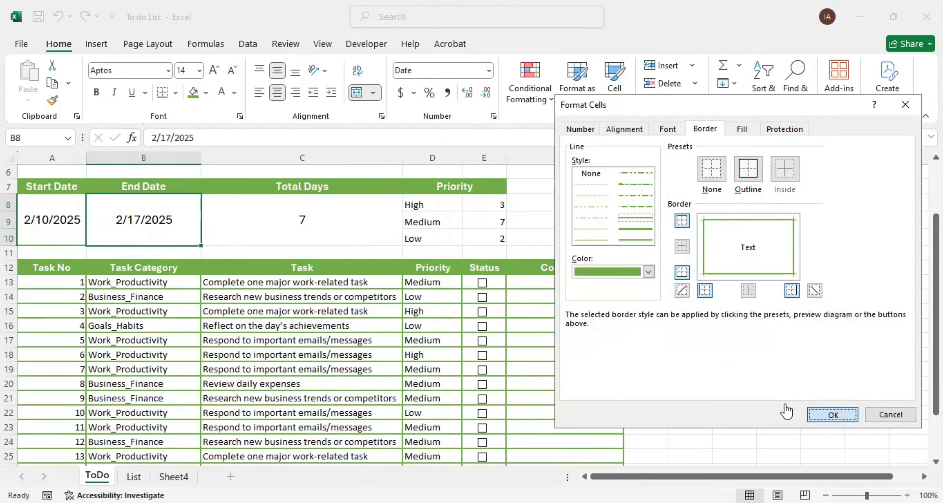
pyautogui.press('Right')
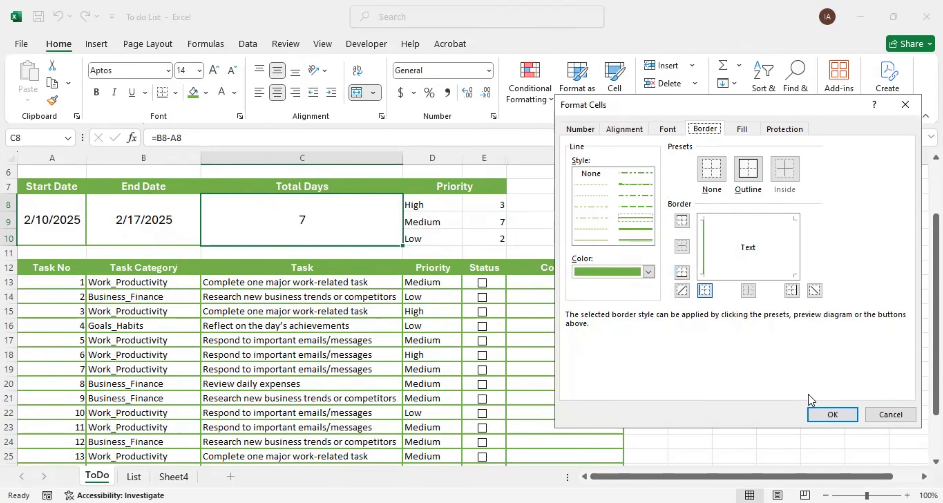
pyautogui.click(831, 413)
# Apply medium solid green outline and inside borders to the priority labels and counts in D8:E10
pyautogui.click(454, 224)
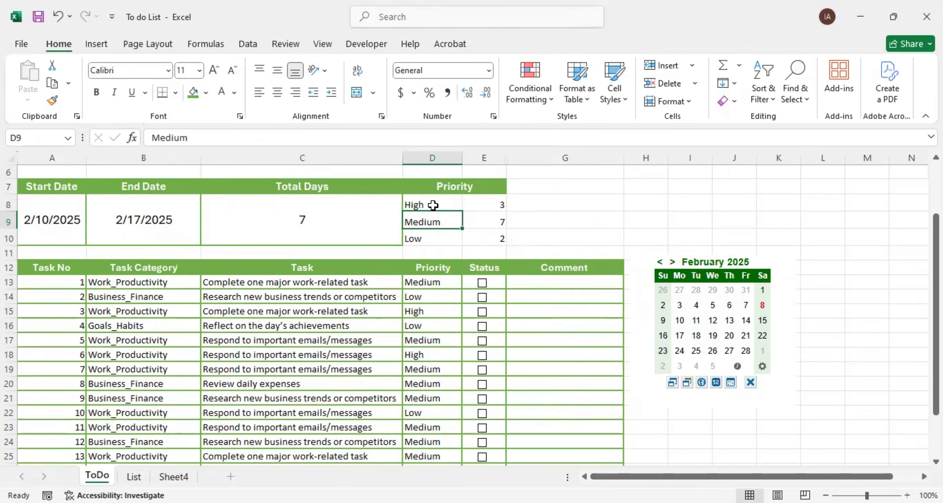
pyautogui.moveTo(433, 205); pyautogui.dragTo(481, 237)
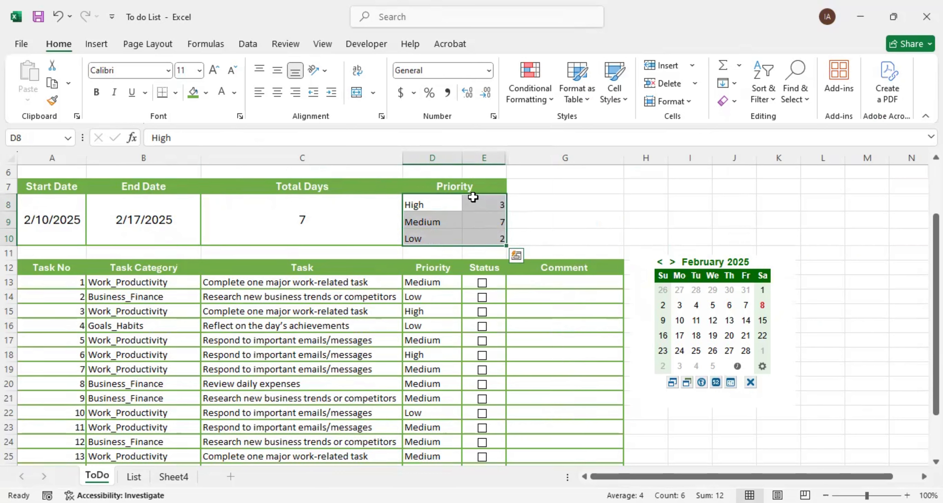
pyautogui.hotkey('ctrl', '1')
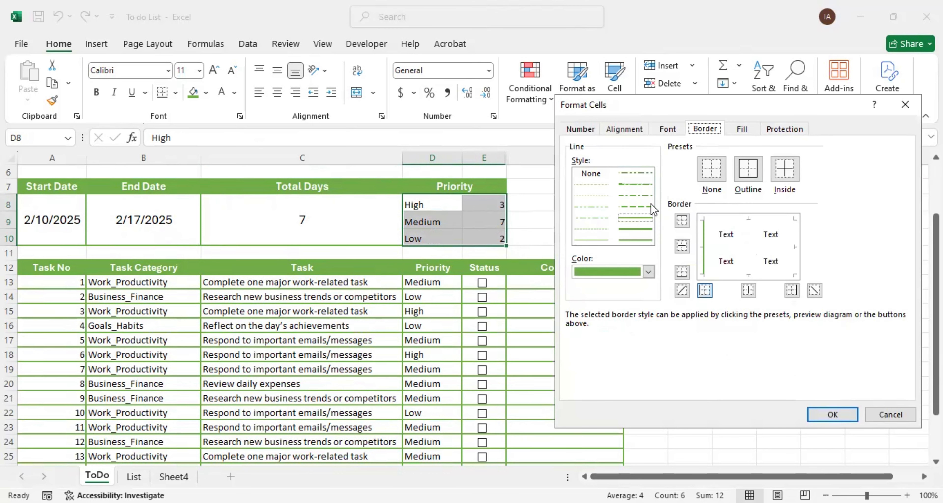
pyautogui.click(636, 217)
pyautogui.click(749, 173)
pyautogui.click(780, 173)
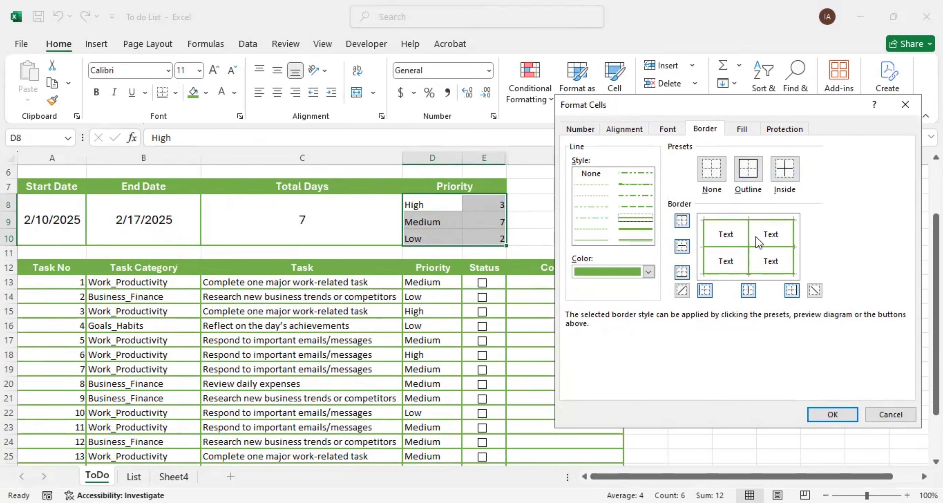
pyautogui.click(841, 416)
# Set the font of D8:E10 to Aptos and align the cells vertically in the middle
pyautogui.click(593, 242)
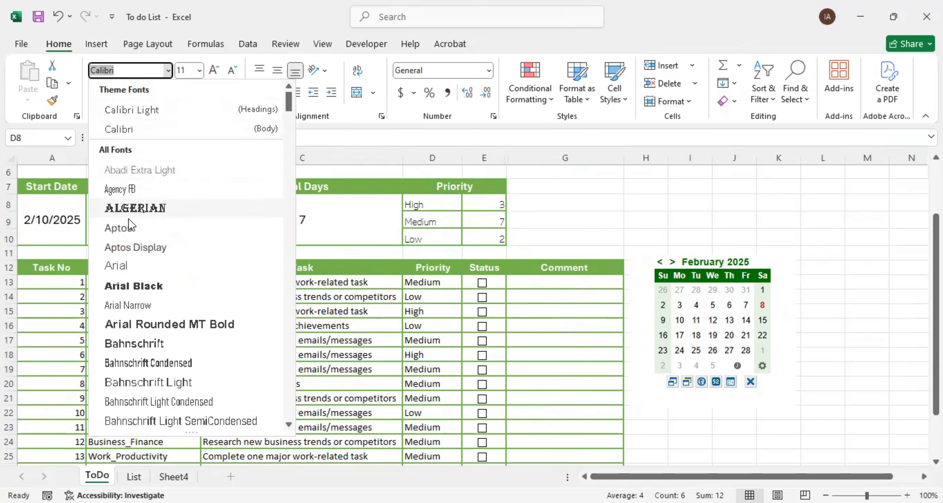
pyautogui.click(130, 226)
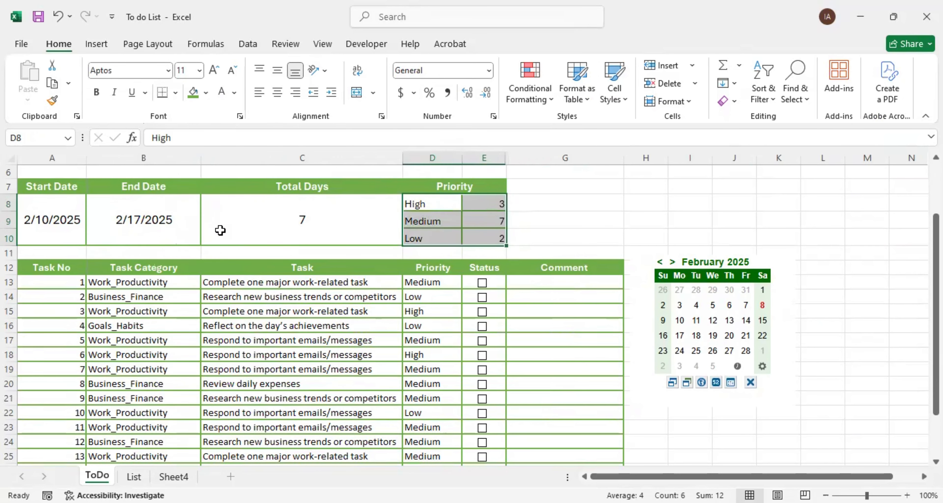
pyautogui.click(277, 71)
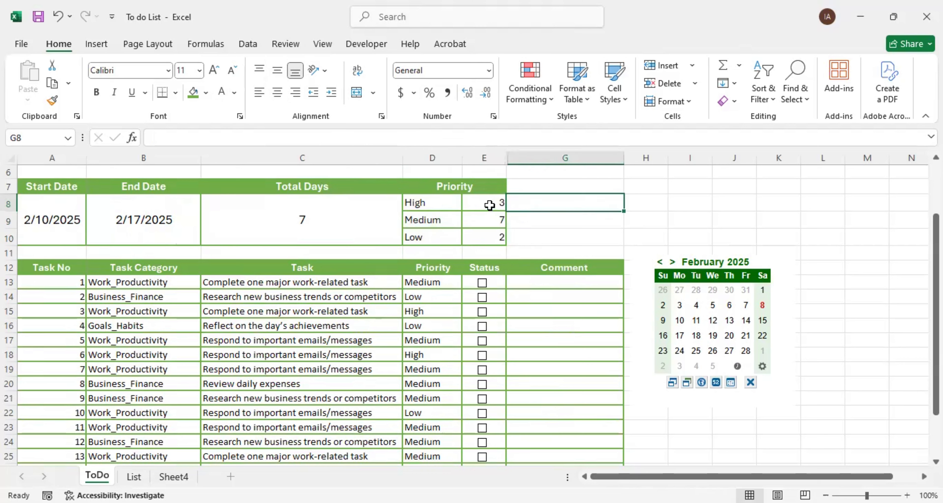
# Center the priority counts in E8:E10 horizontally
pyautogui.moveTo(489, 205); pyautogui.dragTo(489, 238)
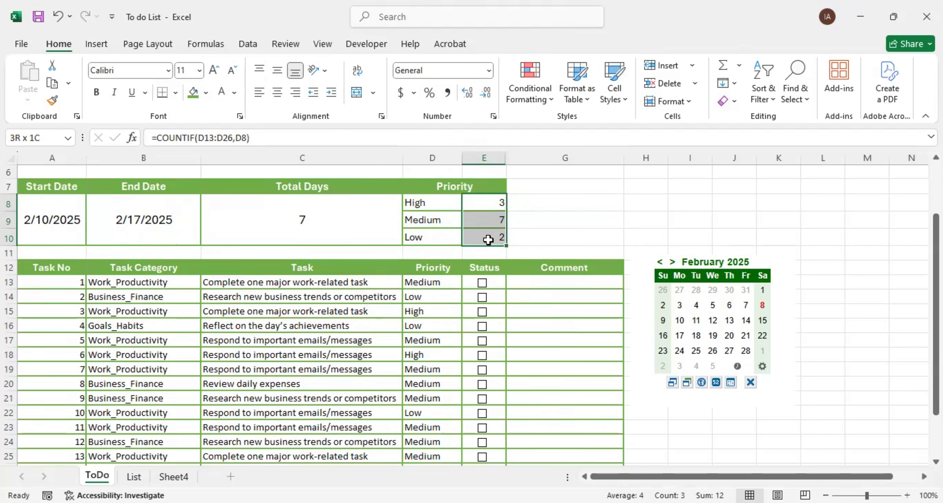
pyautogui.click(277, 93)
pyautogui.press('Right')
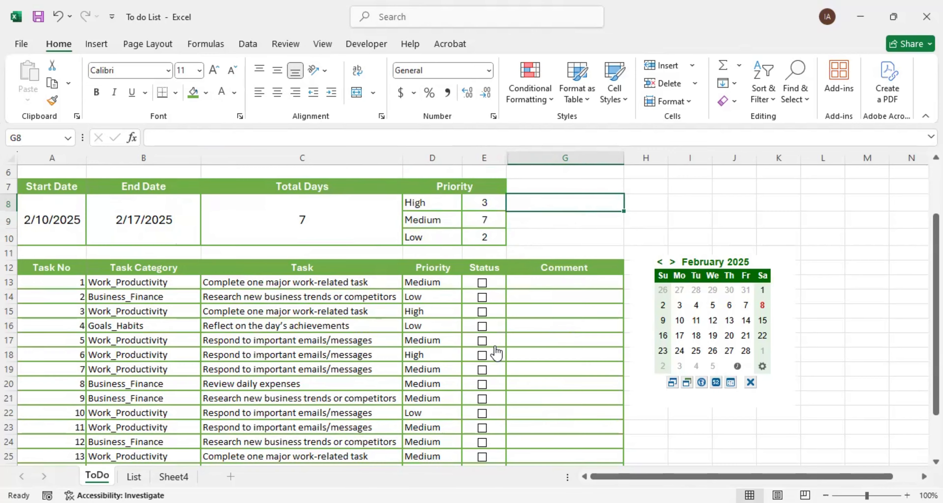
# Enter the header Progress in G7, next to the Priority header
pyautogui.scroll(2, 497, 353)
pyautogui.scroll(-2, 493, 352)
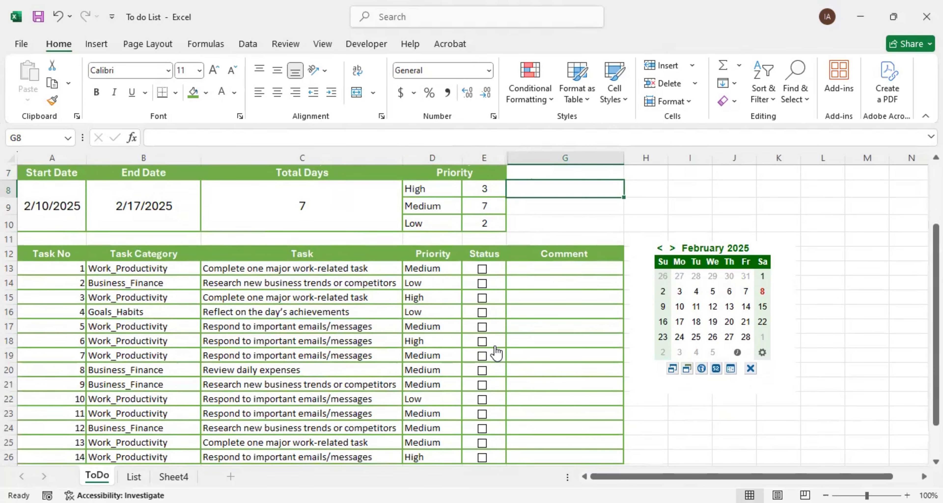
pyautogui.scroll(2, 493, 352)
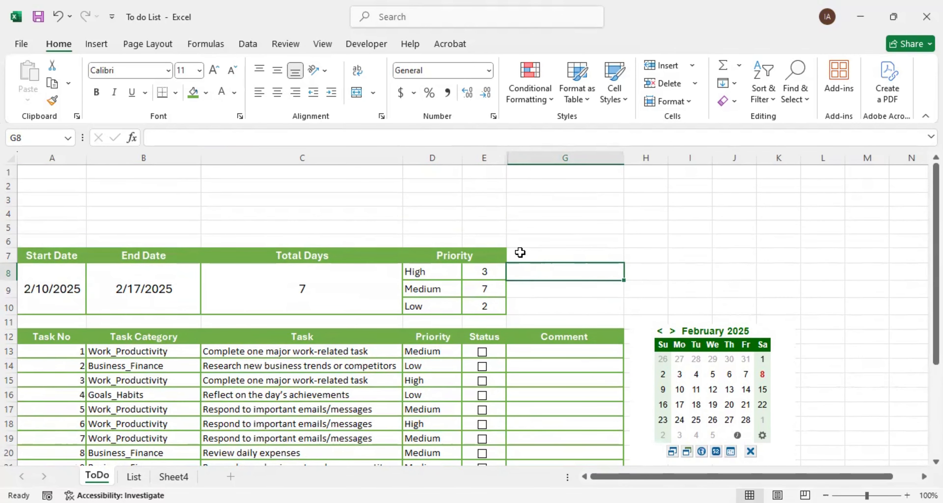
pyautogui.click(532, 256)
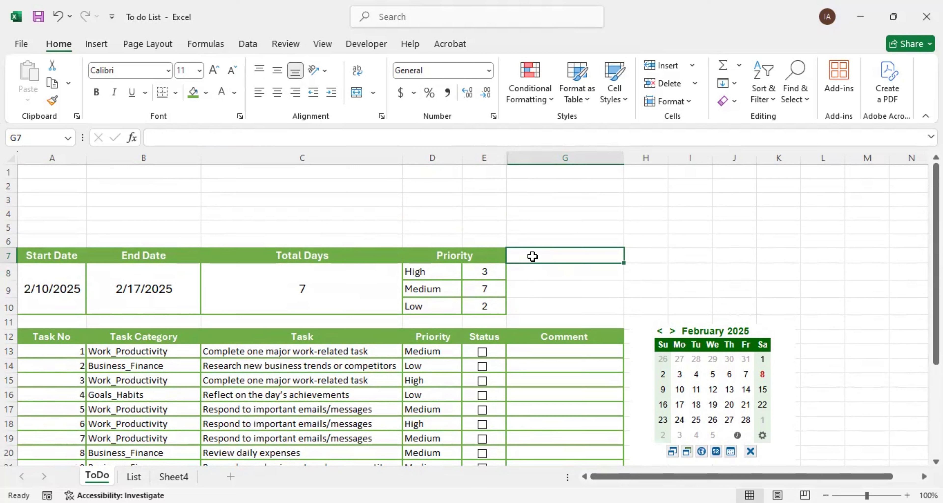
pyautogui.write('Progress')
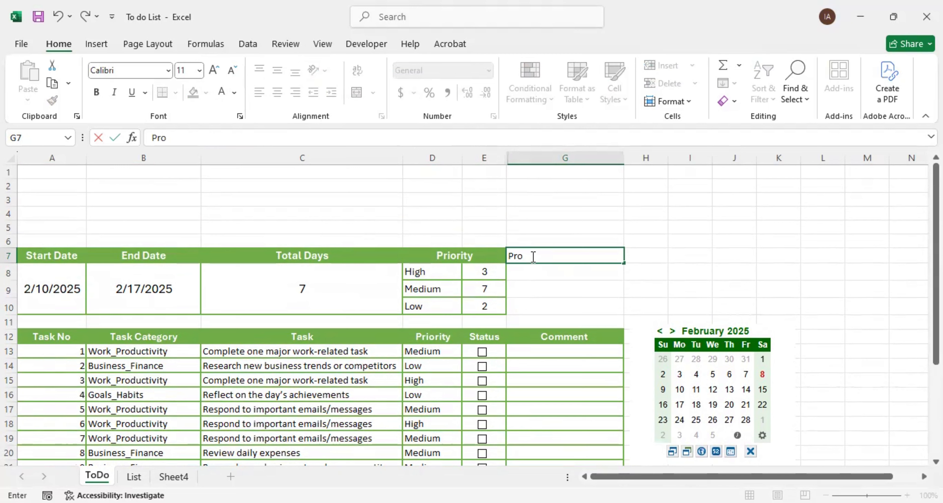
pyautogui.press('Return')
# Merge and center G8:G10 under the Progress header
pyautogui.moveTo(575, 275); pyautogui.dragTo(574, 306)
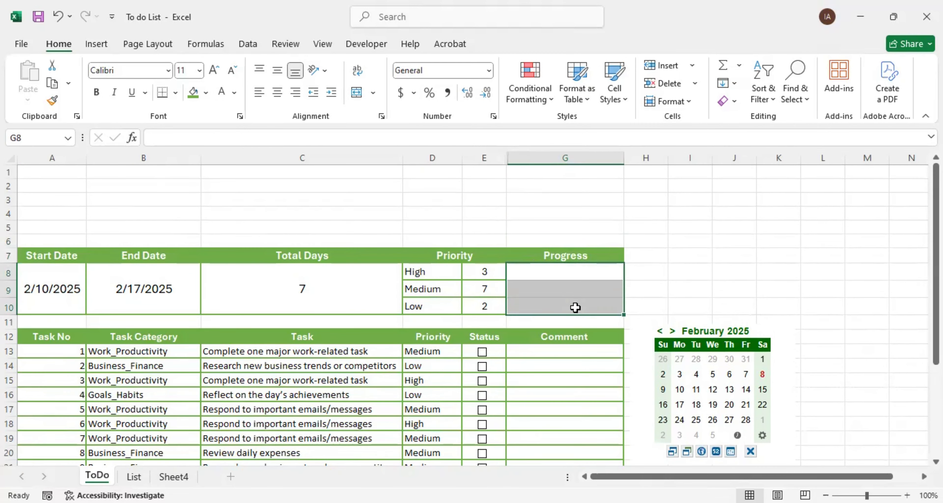
pyautogui.click(357, 92)
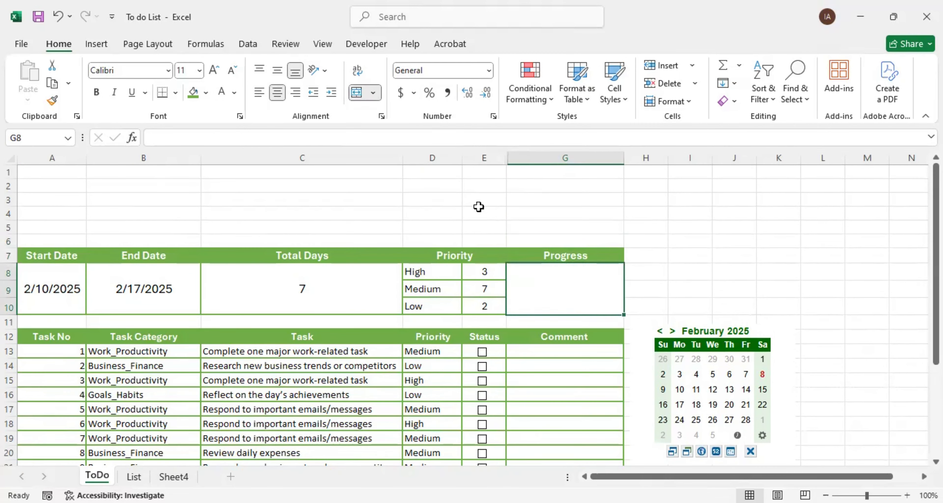
pyautogui.click(686, 272)
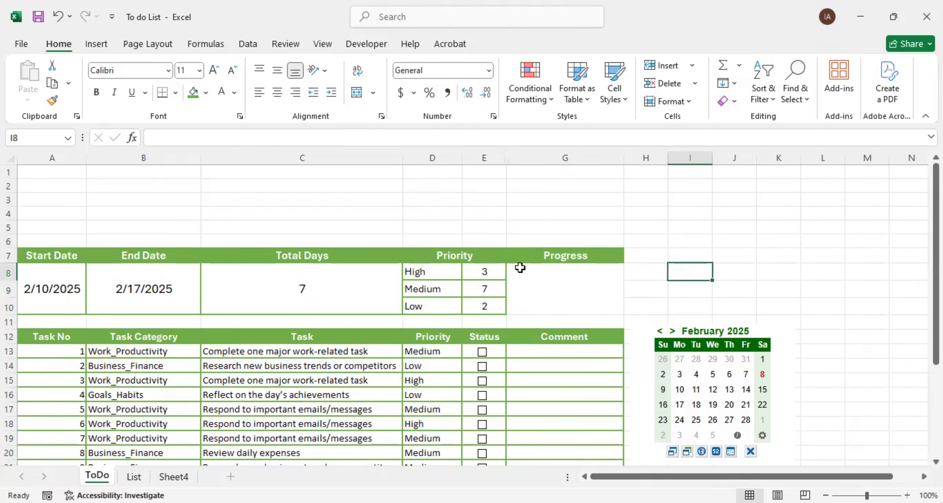
pyautogui.click(552, 290)
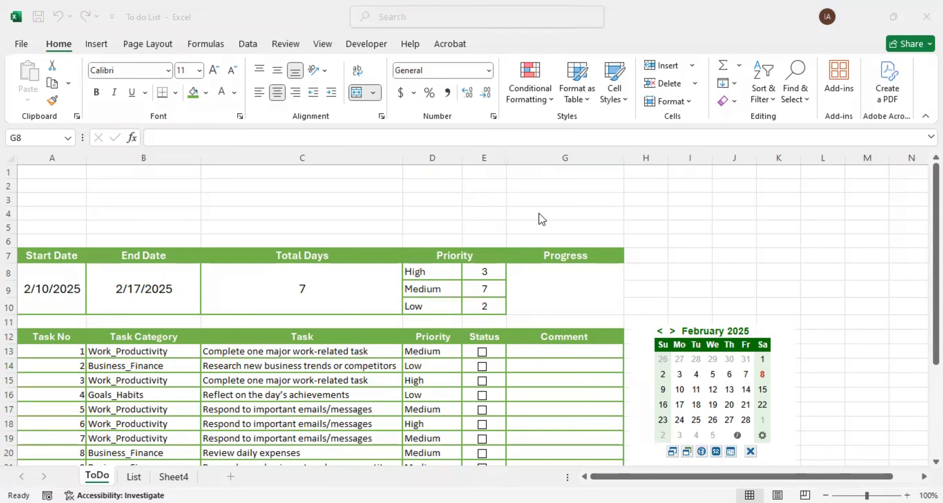
pyautogui.click(552, 280)
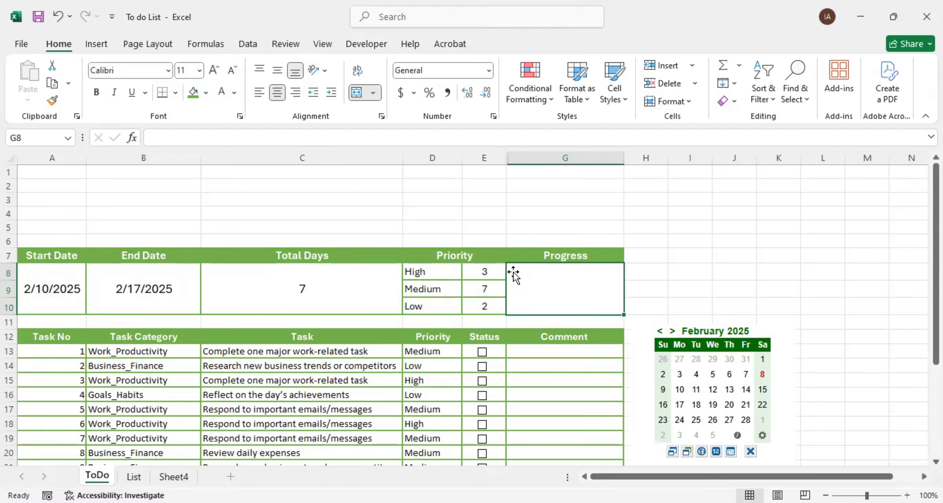
# On Sheet4, enter =COUNTA(ToDo!C13:C26) in the merged cell A4 under TOTAL TASK to count the tasks
pyautogui.scroll(-1, 512, 270)
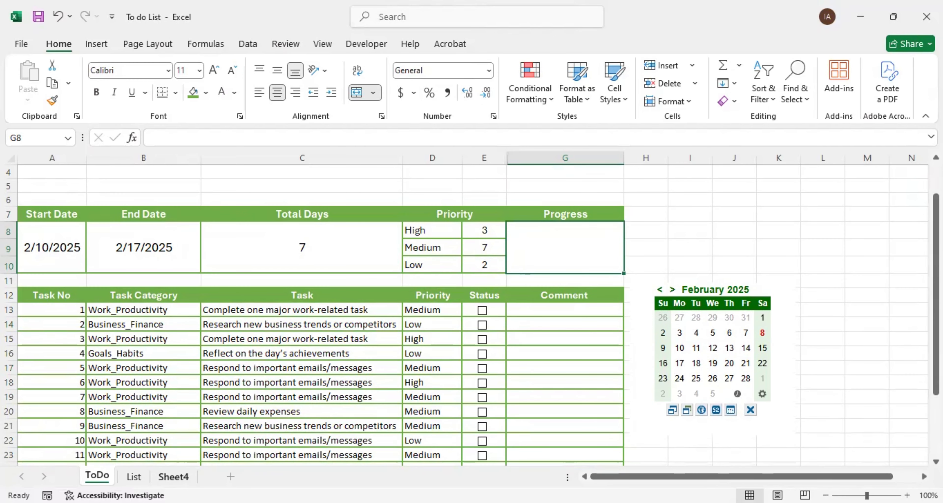
pyautogui.click(173, 477)
pyautogui.click(166, 239)
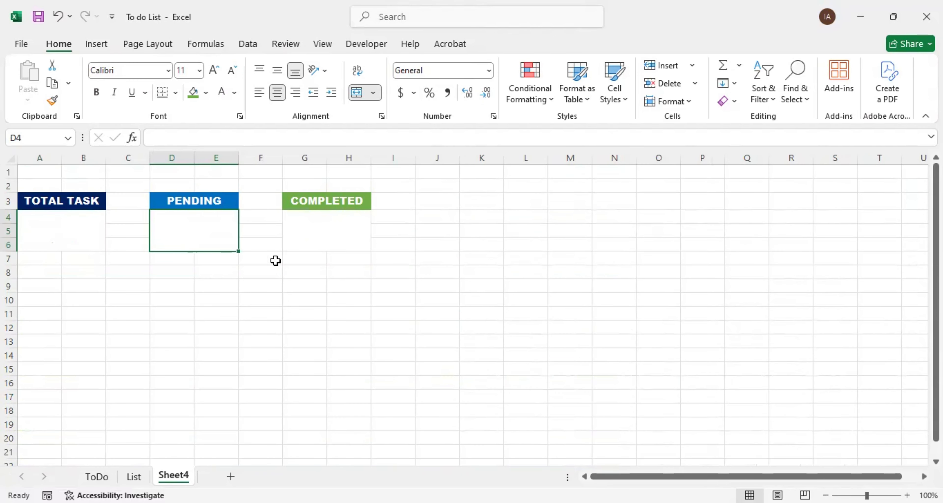
pyautogui.click(301, 234)
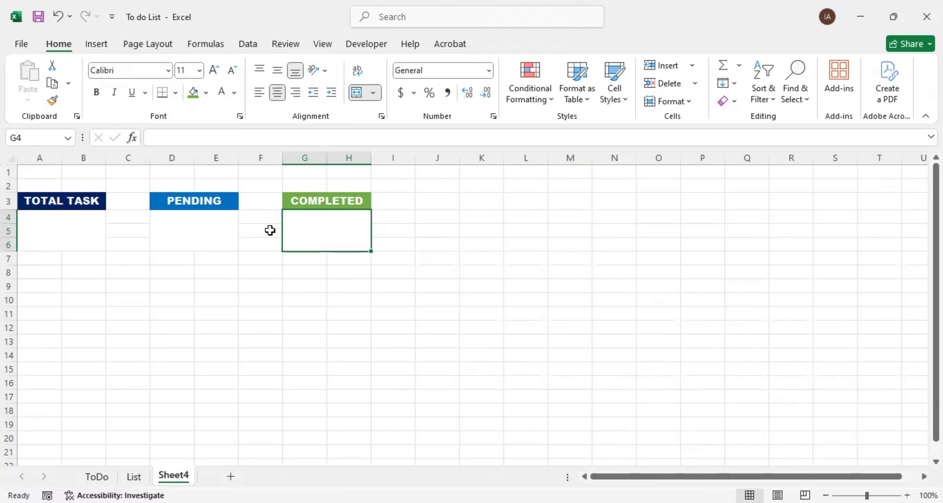
pyautogui.click(68, 233)
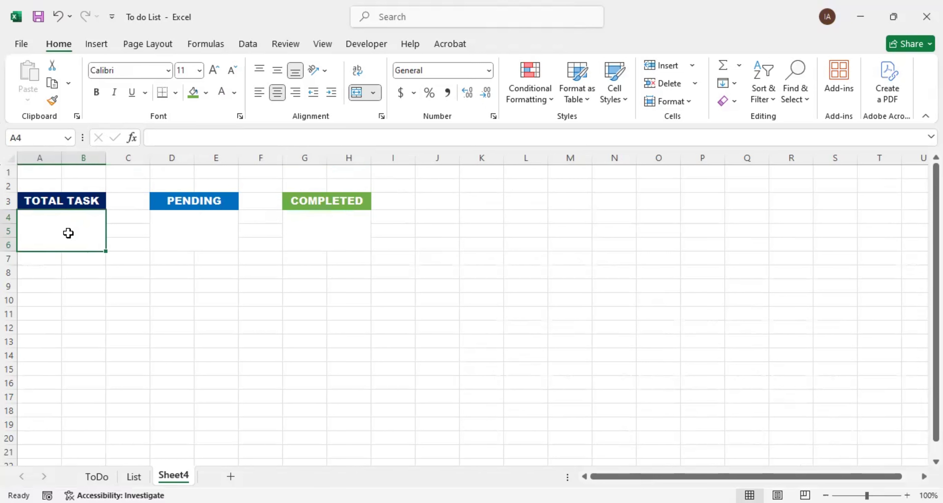
pyautogui.write('=c')
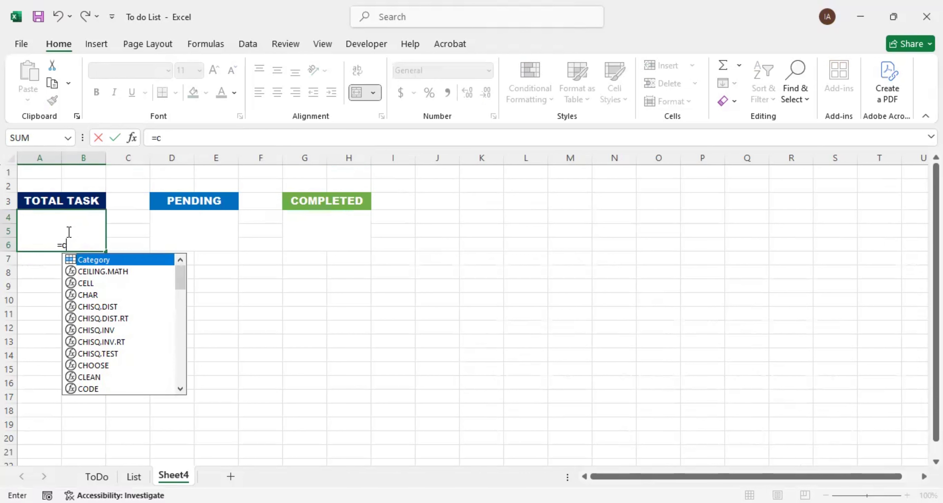
pyautogui.write('ounta(')
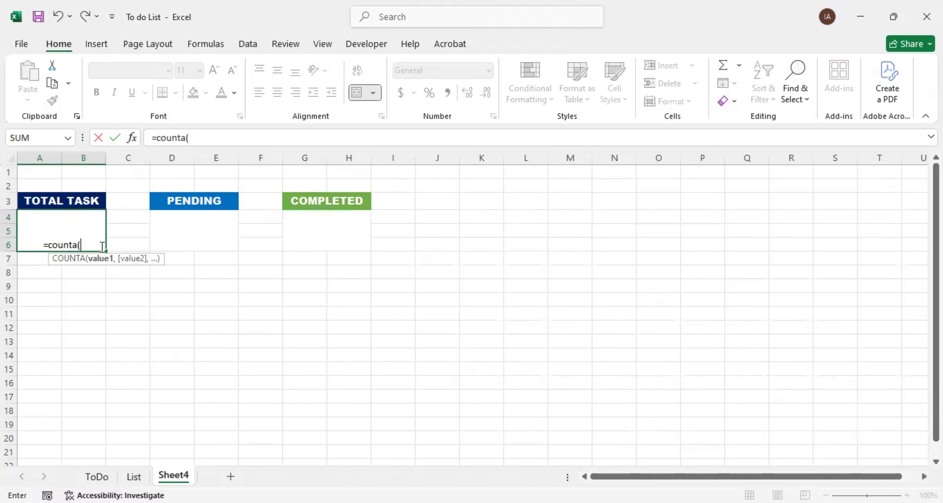
pyautogui.click(97, 476)
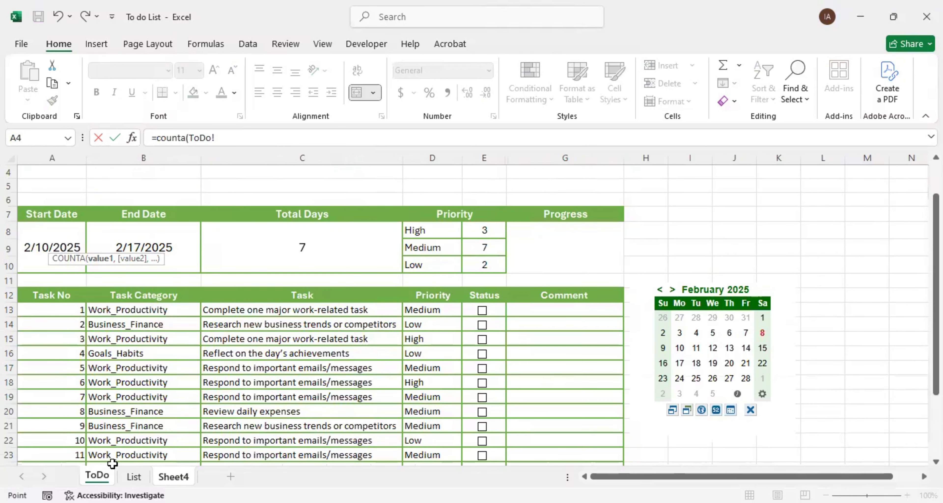
pyautogui.click(295, 311)
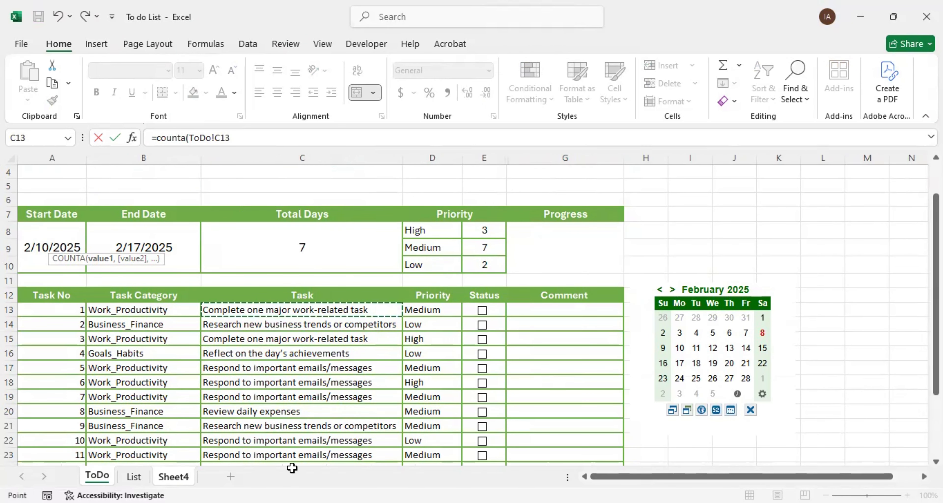
pyautogui.hotkey('ctrl', 'shift', 'Down')
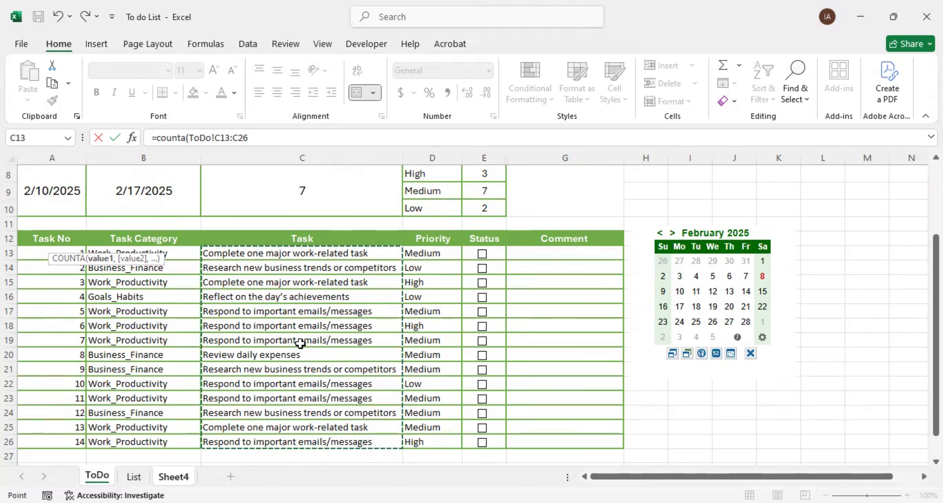
pyautogui.click(267, 141)
pyautogui.write(')')
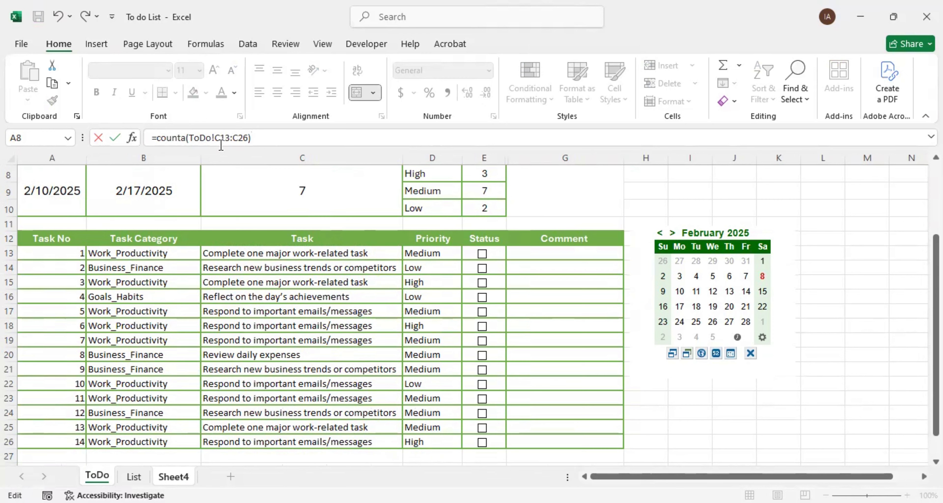
pyautogui.press('Return')
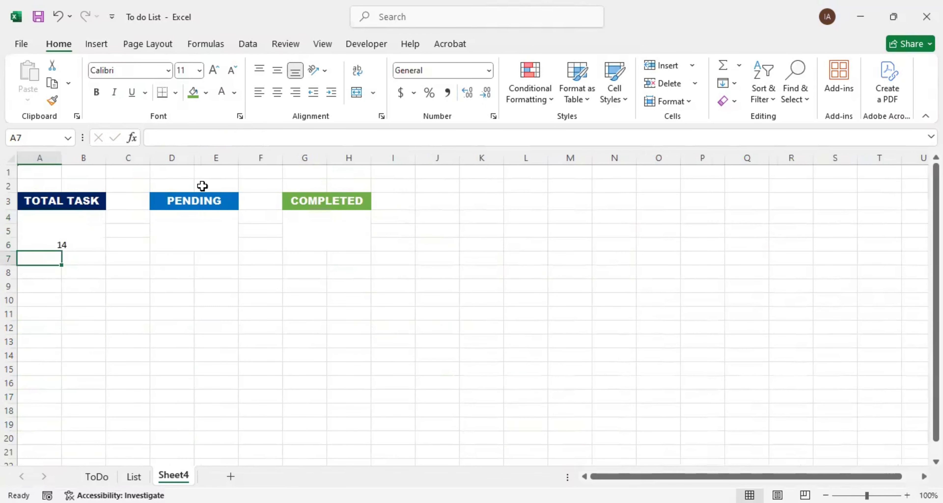
pyautogui.click(74, 236)
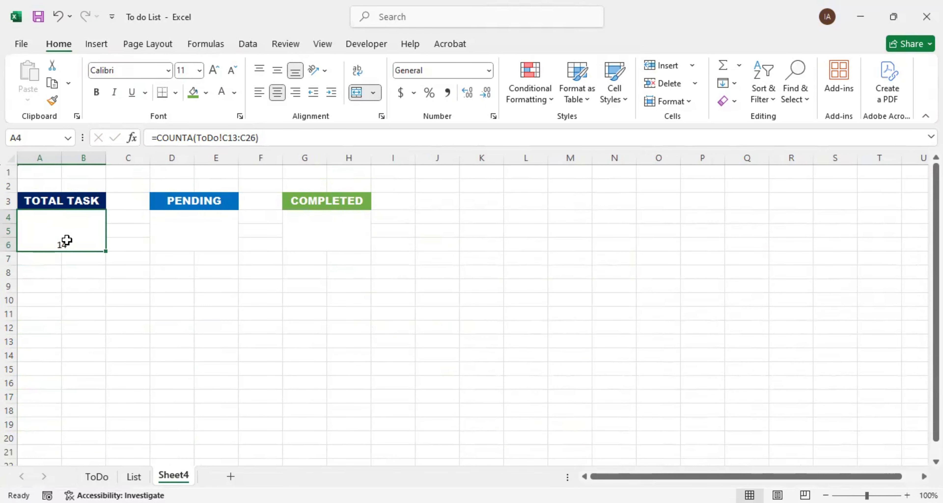
# On Sheet4, enter =COUNTIF(ToDo!G13:G26,"") in the merged cell D4 under PENDING to count tasks without a comment
pyautogui.click(188, 243)
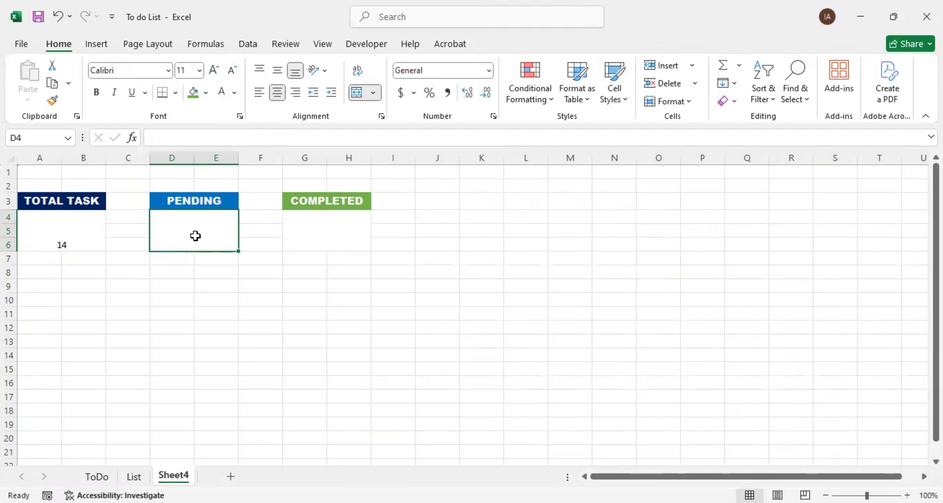
pyautogui.doubleClick(196, 237)
pyautogui.write('=')
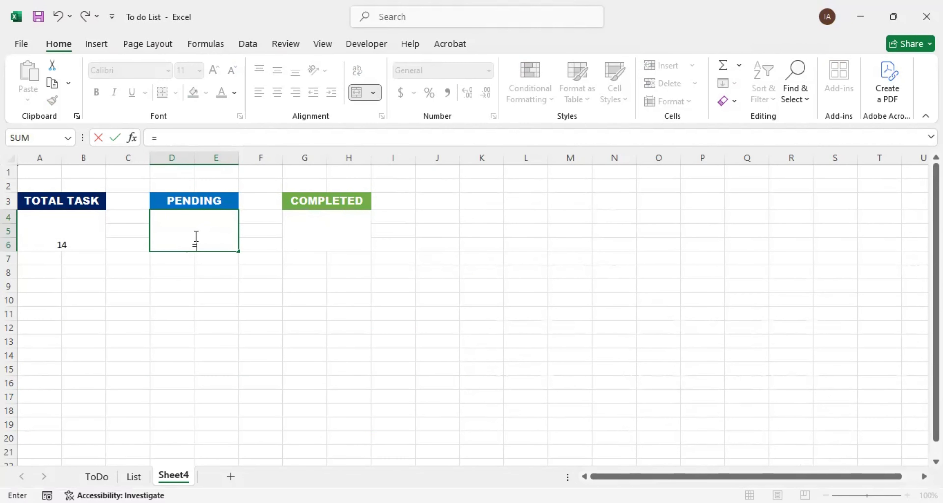
pyautogui.write('c')
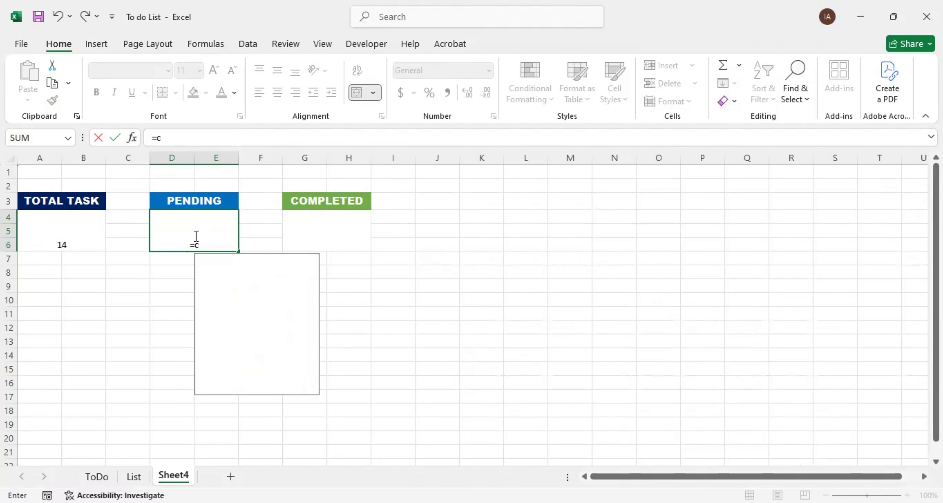
pyautogui.write('ountif(')
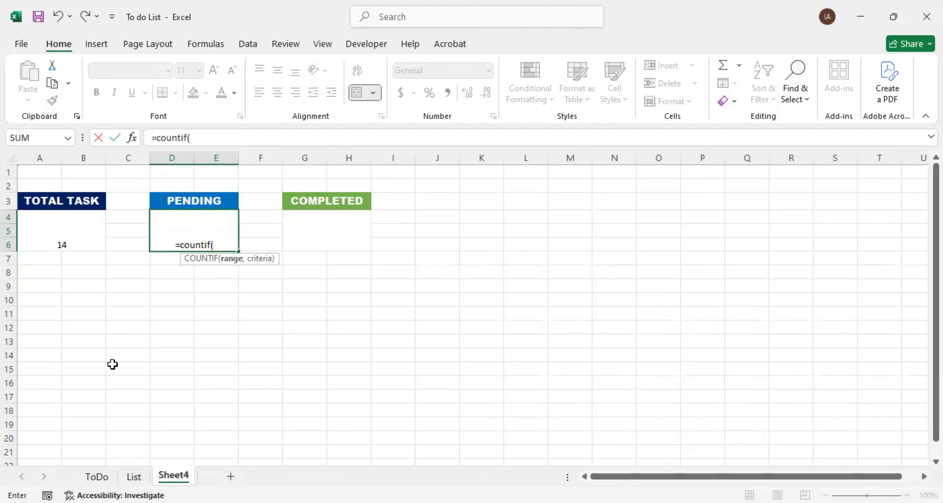
pyautogui.click(99, 477)
pyautogui.click(484, 258)
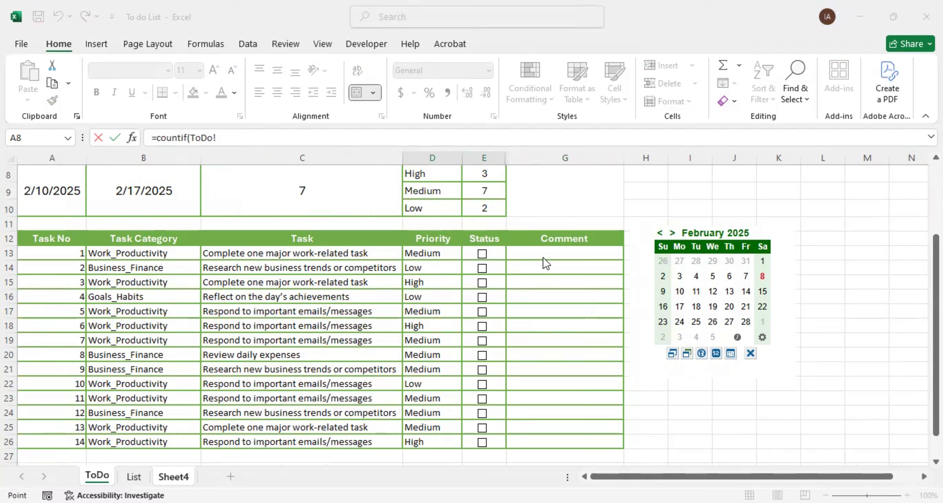
pyautogui.moveTo(546, 253); pyautogui.dragTo(546, 442)
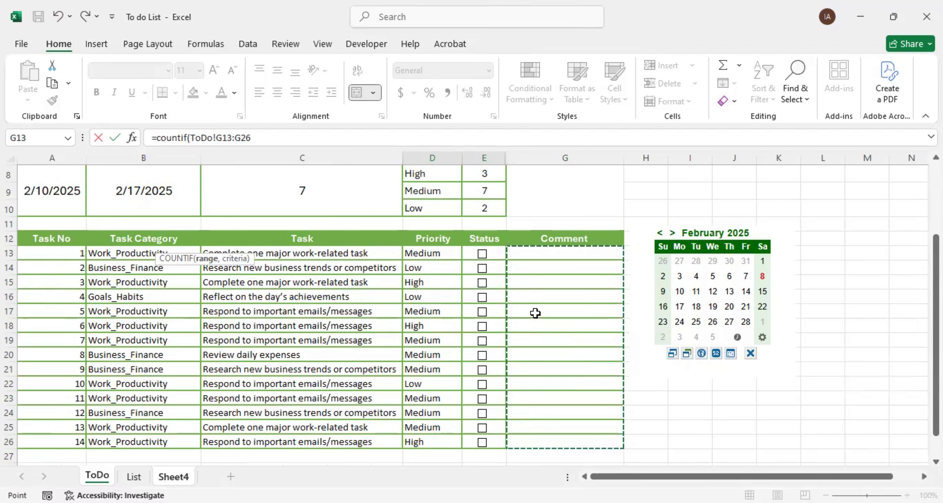
pyautogui.click(268, 138)
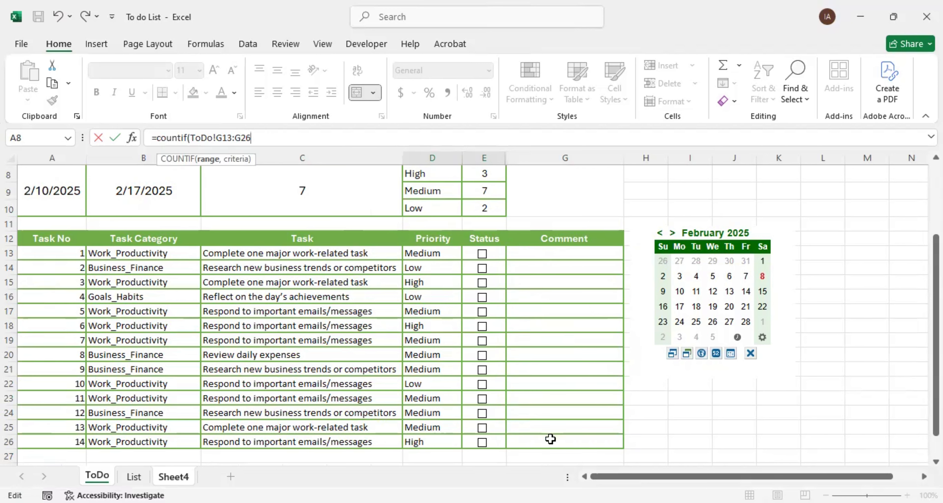
pyautogui.write(',')
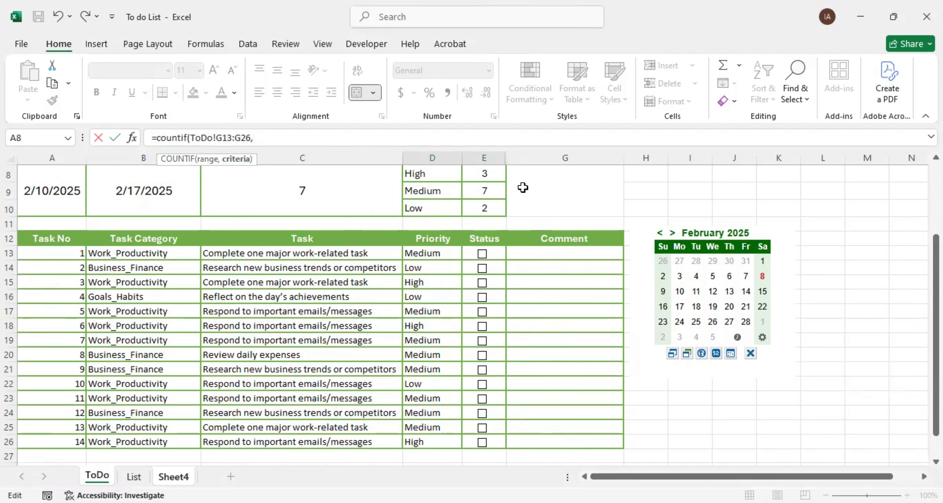
pyautogui.write('""')
pyautogui.write(')')
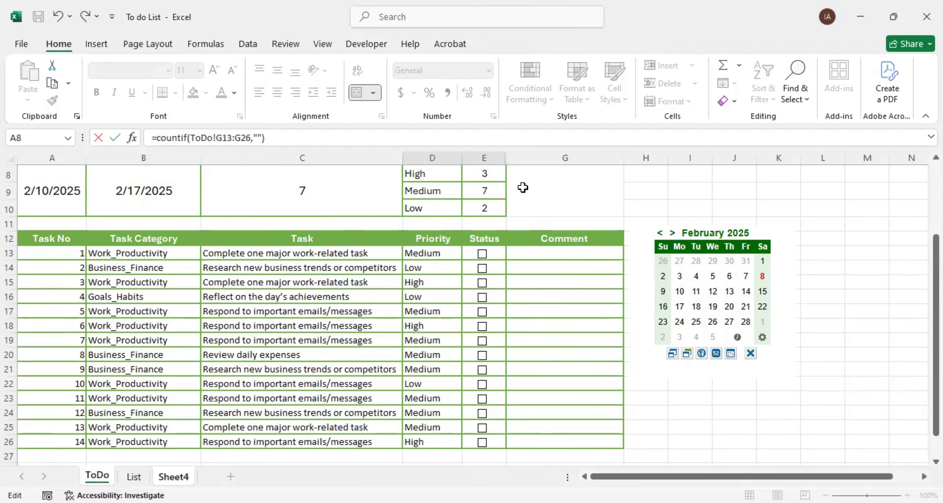
pyautogui.press('Return')
# Test the pending count on Sheet4 by ticking and then unticking task 1's Status checkbox on the ToDo sheet
pyautogui.click(208, 242)
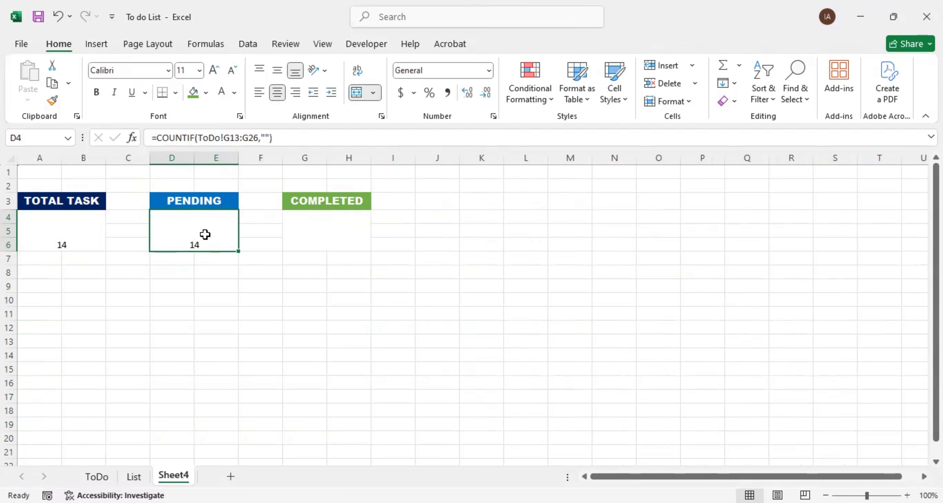
pyautogui.click(96, 476)
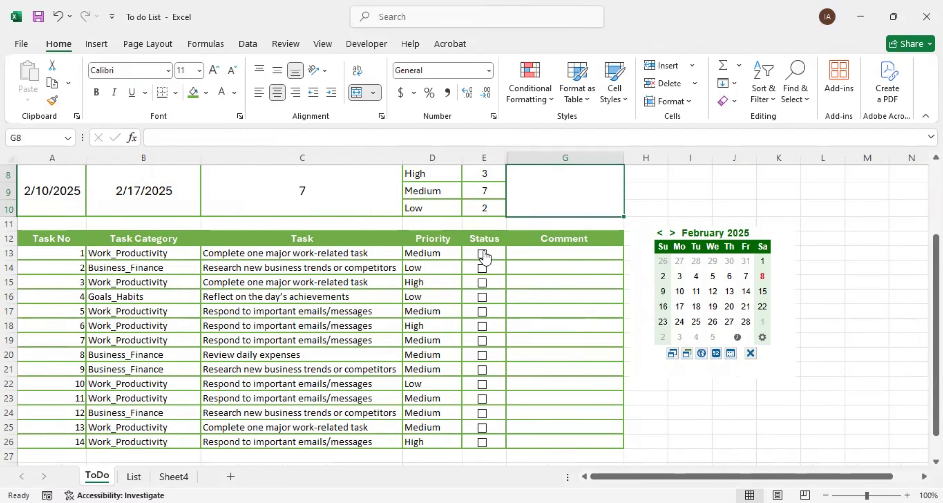
pyautogui.click(484, 255)
pyautogui.click(174, 477)
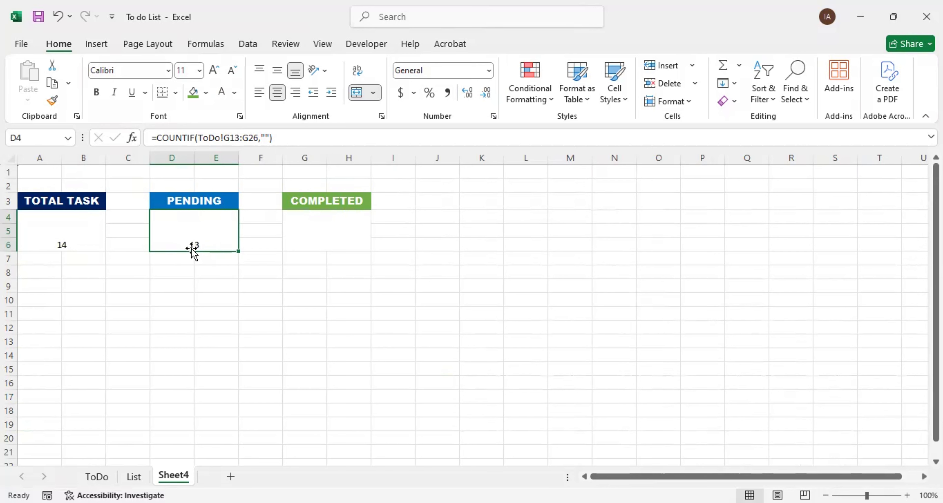
pyautogui.click(97, 477)
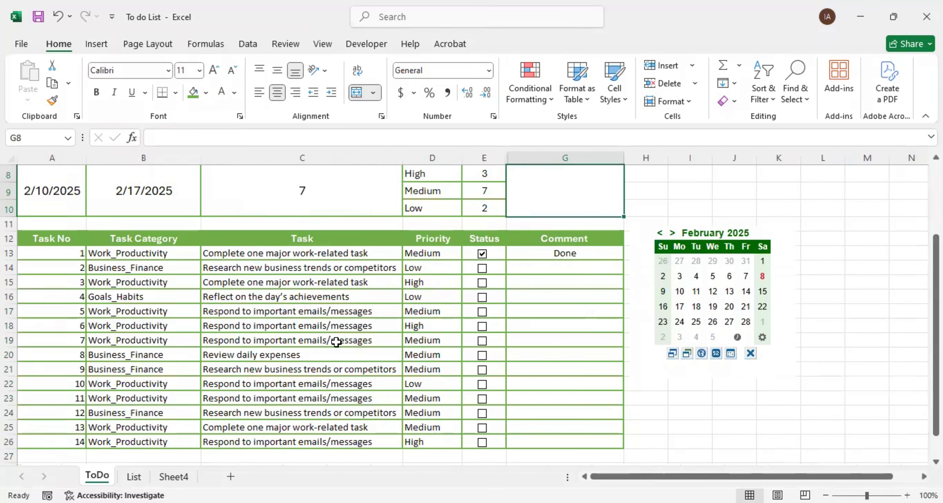
pyautogui.click(482, 254)
pyautogui.click(174, 476)
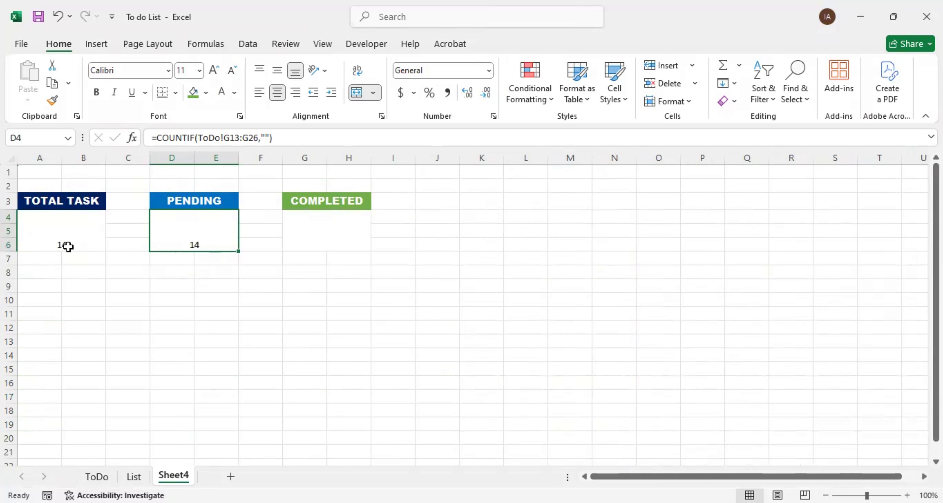
# On Sheet4, enter =COUNTIF(ToDo!G13:G26,"Done") in the merged cell G4 under COMPLETED to count finished tasks
pyautogui.click(331, 238)
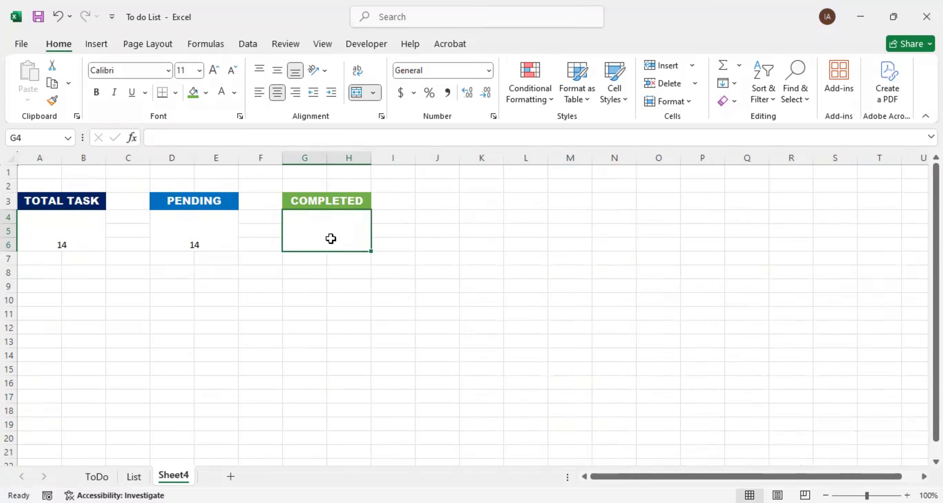
pyautogui.write('=')
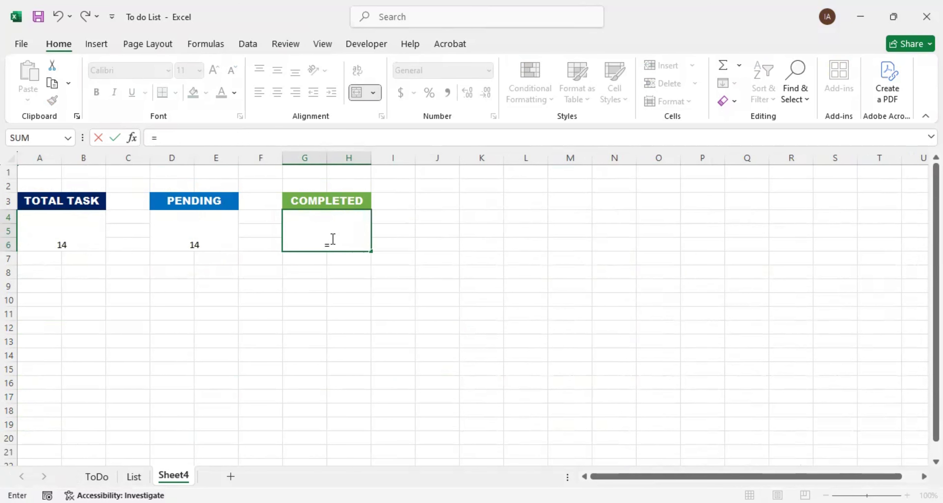
pyautogui.write('countif(')
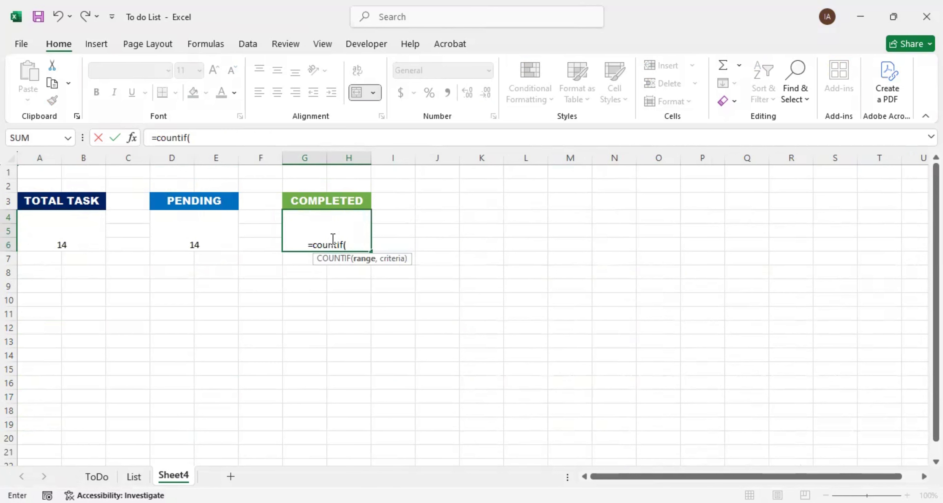
pyautogui.click(102, 477)
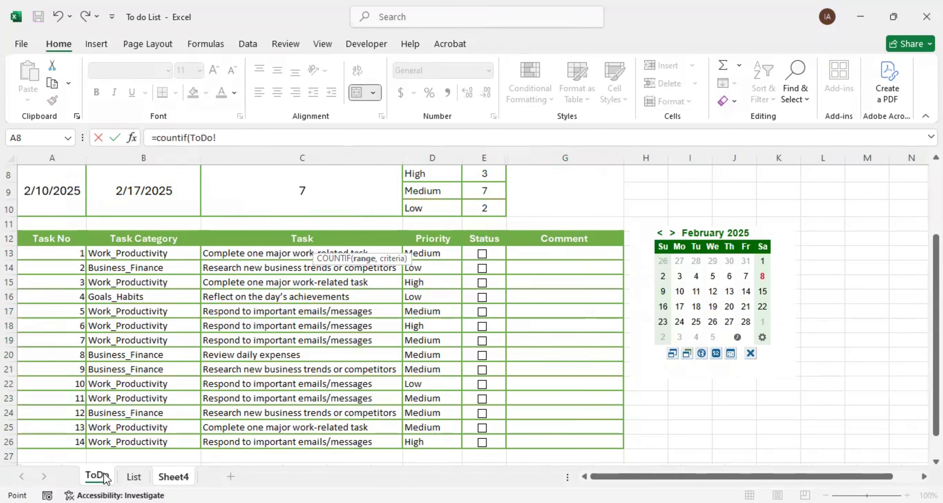
pyautogui.click(556, 254)
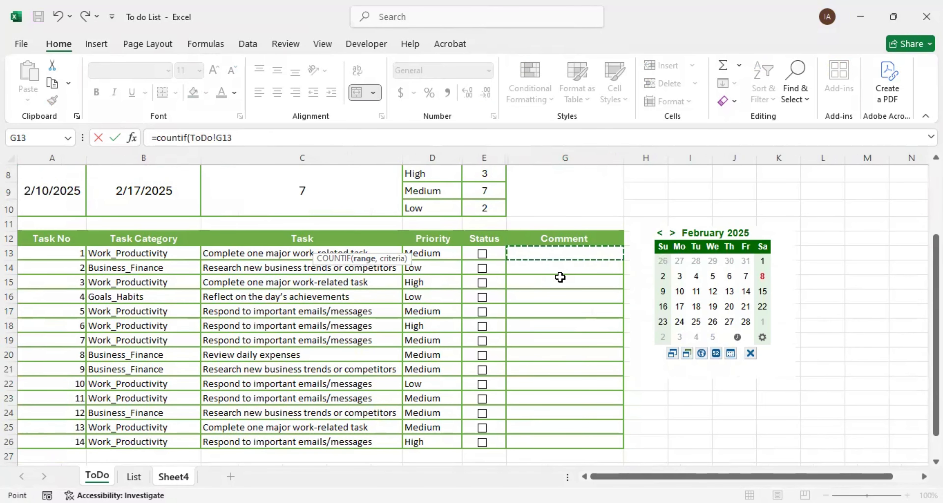
pyautogui.keyDown('shift'); pyautogui.click(564, 442); pyautogui.keyUp('shift')
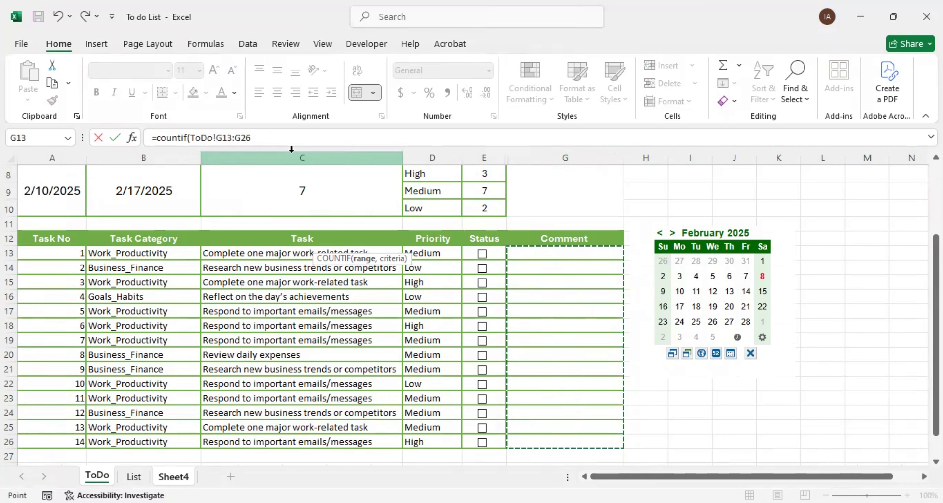
pyautogui.click(250, 139)
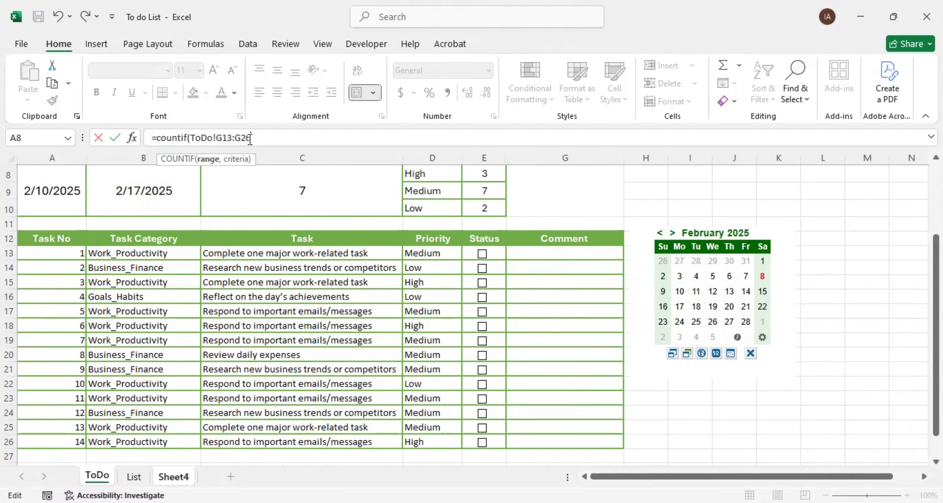
pyautogui.write(',')
pyautogui.write('"Done')
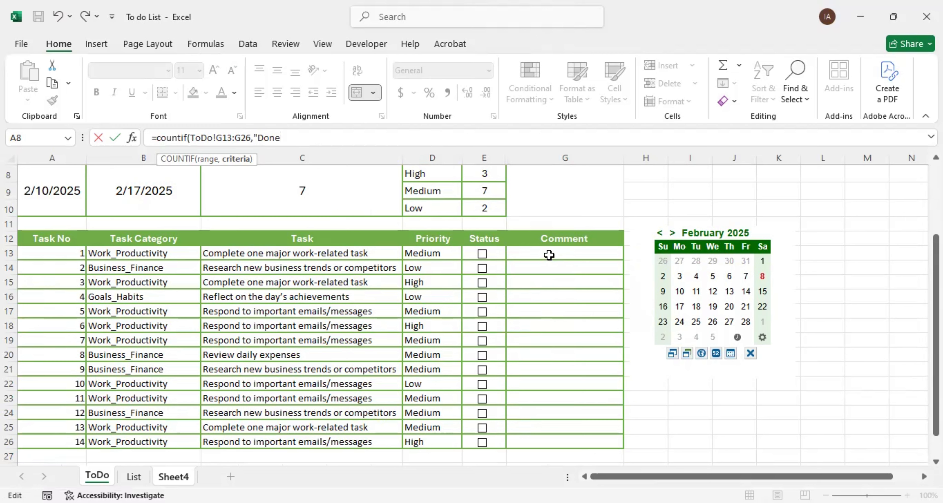
pyautogui.write('")')
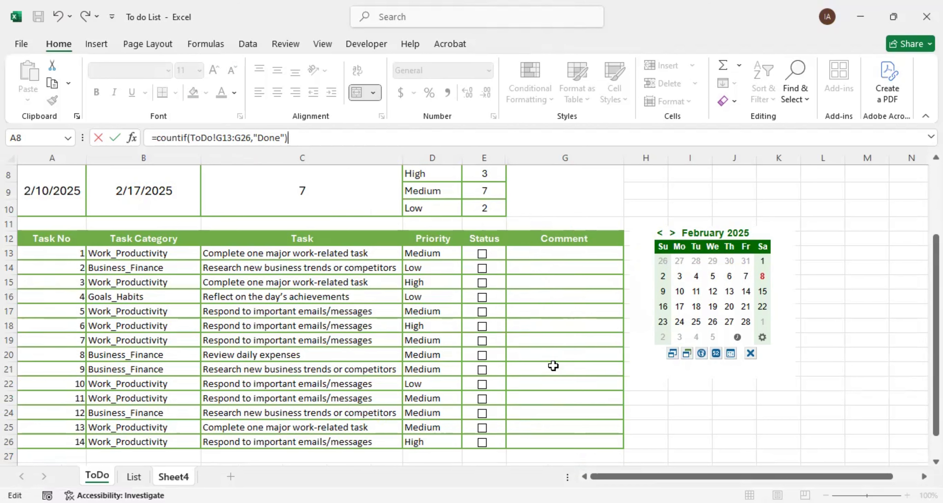
pyautogui.press('Return')
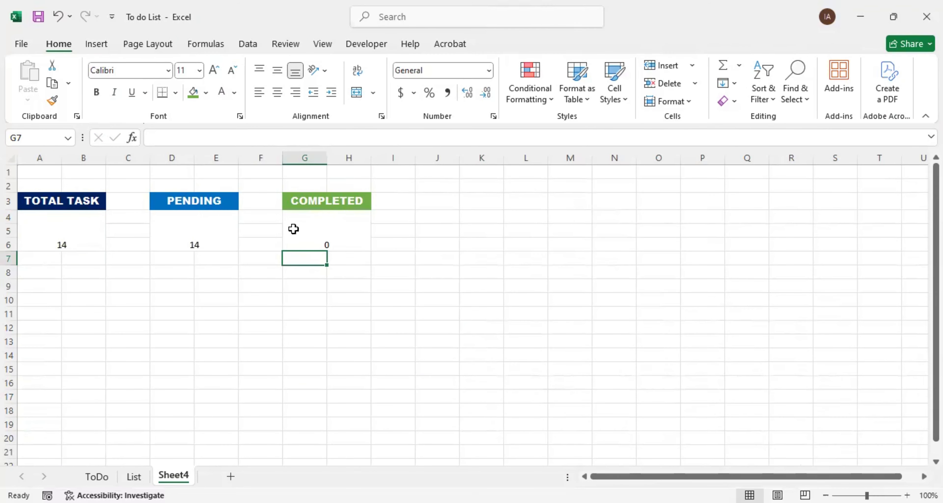
# Test the completed count on Sheet4 by toggling task 1's Status checkbox on the ToDo sheet on and off
pyautogui.click(97, 476)
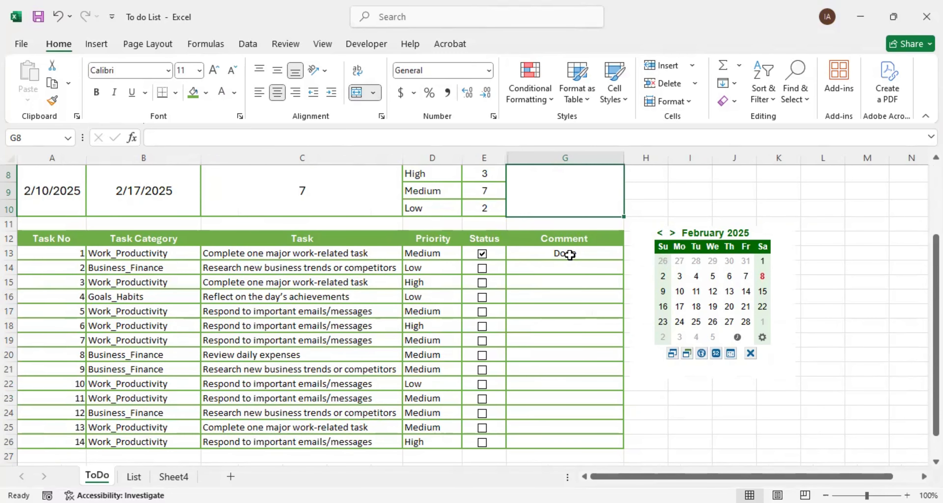
pyautogui.click(174, 476)
pyautogui.click(482, 253)
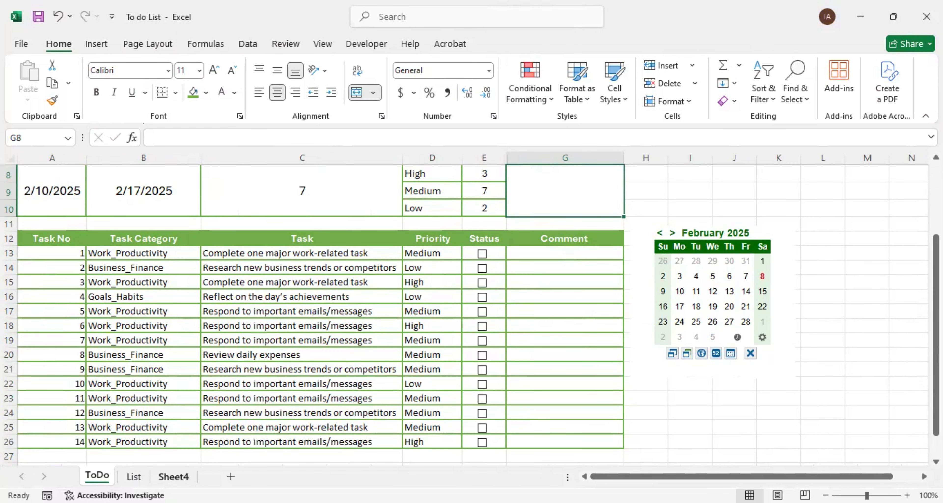
pyautogui.click(174, 477)
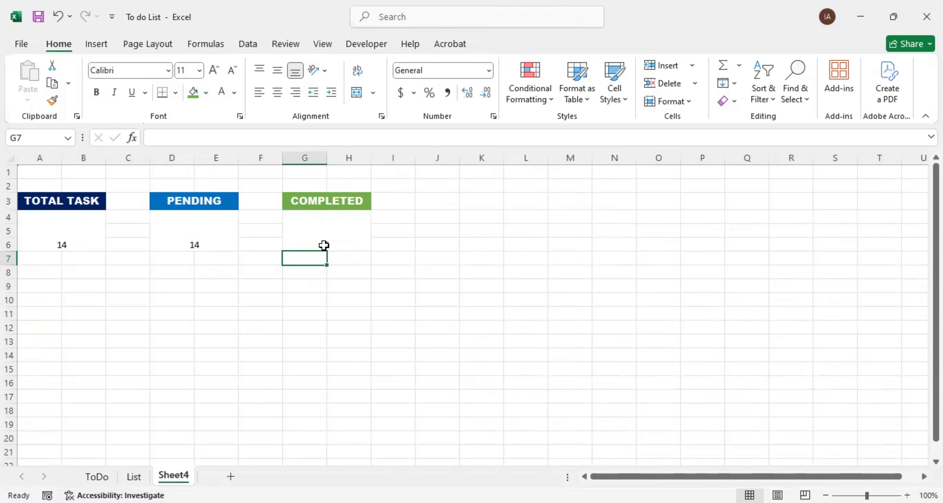
# Set the font size of the total, pending and completed counts in A4, D4 and G4 to 36
pyautogui.click(46, 228)
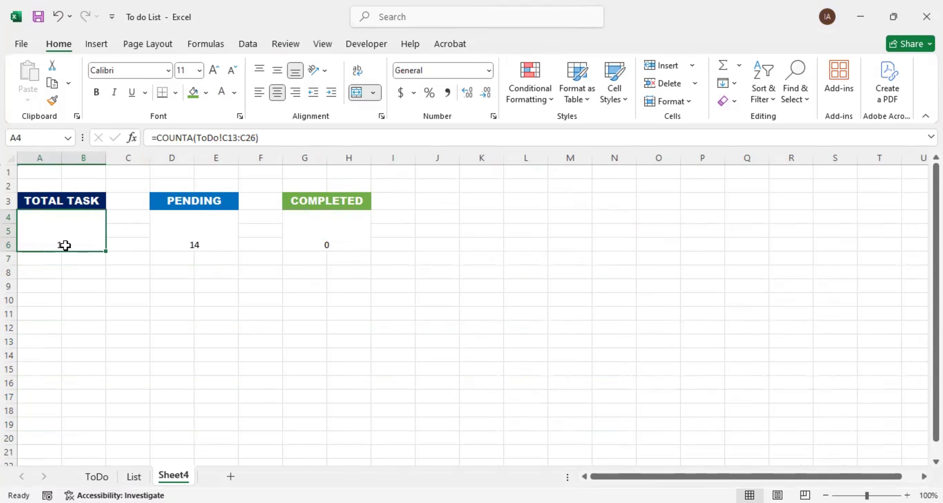
pyautogui.keyDown('shift'); pyautogui.click(185, 232); pyautogui.keyUp('shift')
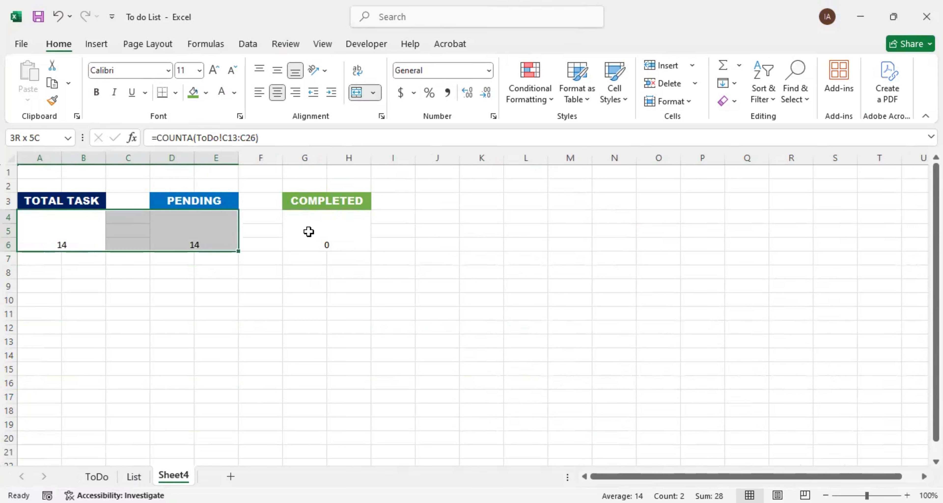
pyautogui.keyDown('shift'); pyautogui.click(309, 231); pyautogui.keyUp('shift')
pyautogui.click(91, 232)
pyautogui.click(153, 301)
pyautogui.click(65, 225)
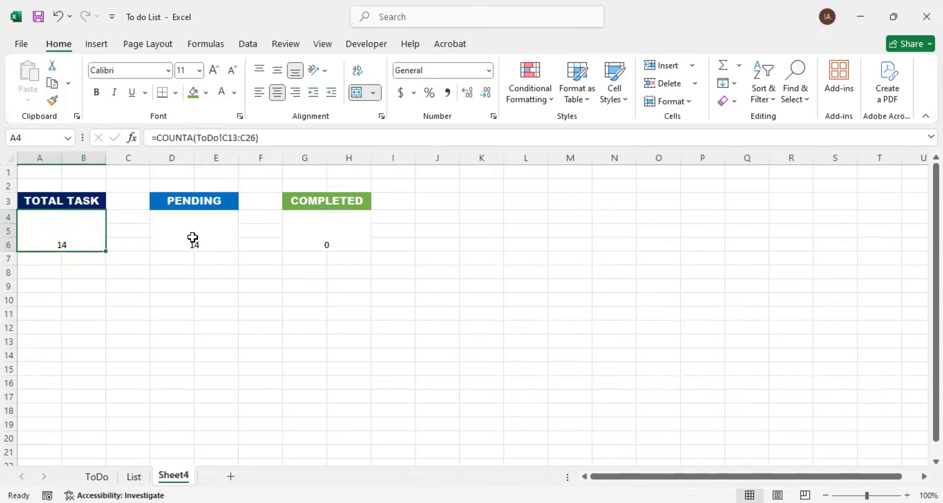
pyautogui.keyDown('ctrl'); pyautogui.click(193, 237); pyautogui.keyUp('ctrl')
pyautogui.keyDown('ctrl'); pyautogui.click(312, 231); pyautogui.keyUp('ctrl')
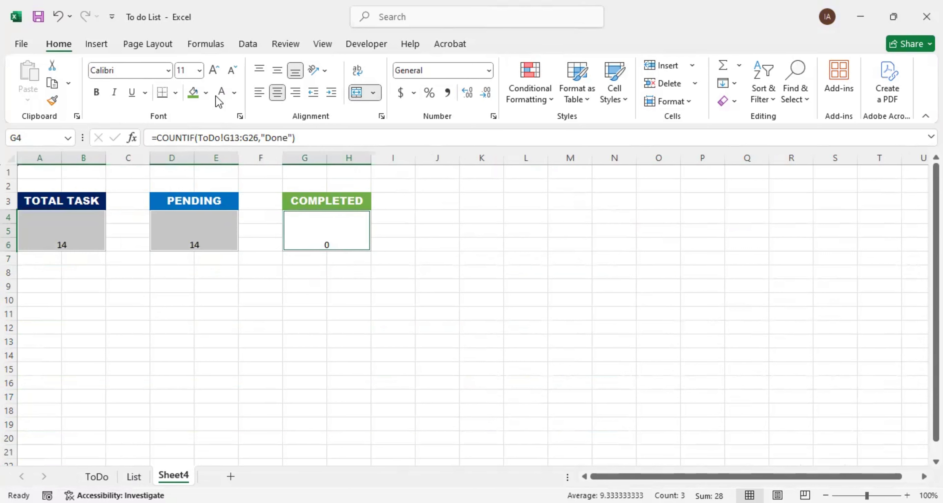
pyautogui.click(215, 69)
pyautogui.click(215, 70)
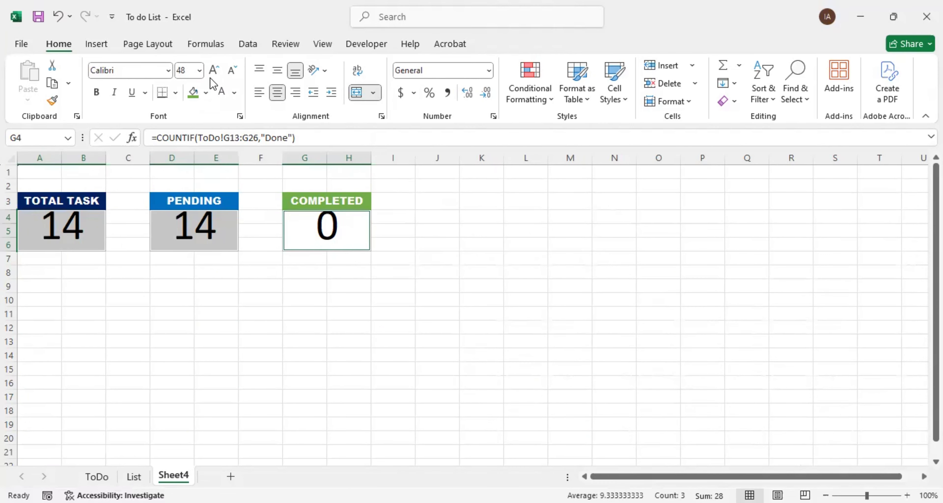
pyautogui.click(232, 70)
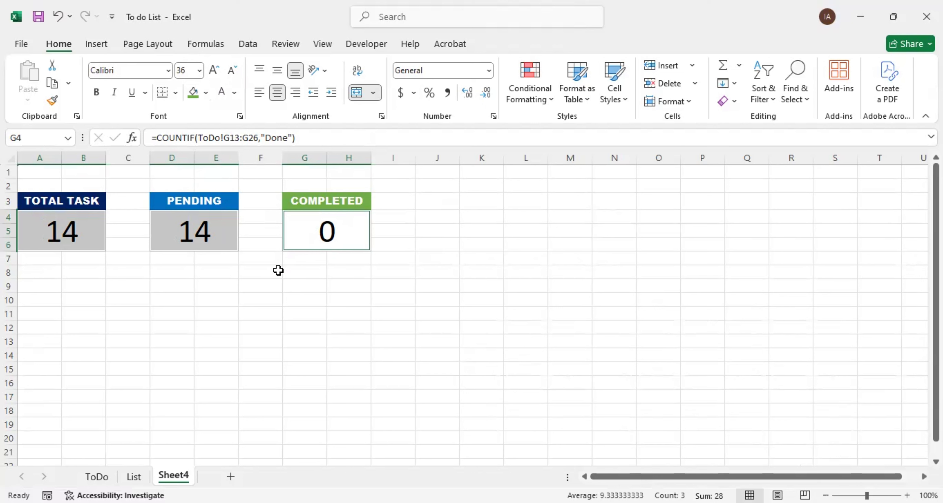
# Set the total, pending and completed counts in A4, D4 and G4 to the Digital-7 font in bold
pyautogui.click(168, 70)
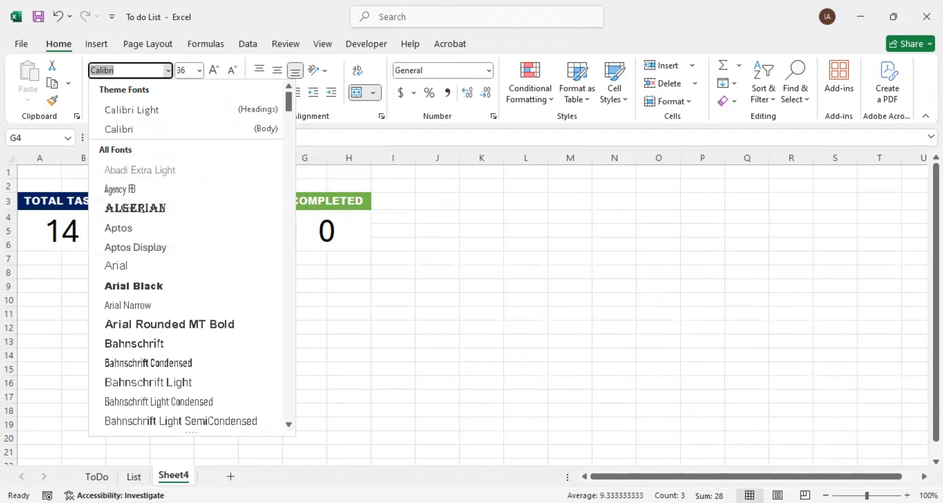
pyautogui.write('Digital-7')
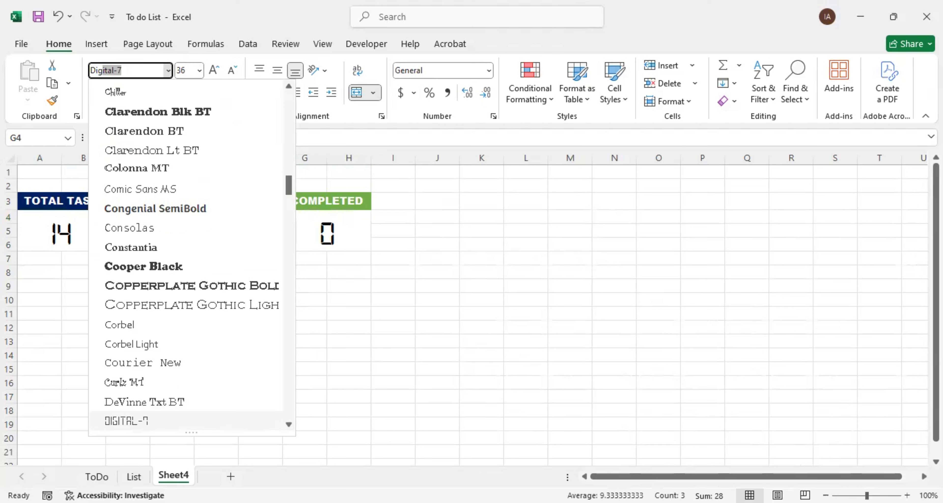
pyautogui.click(145, 422)
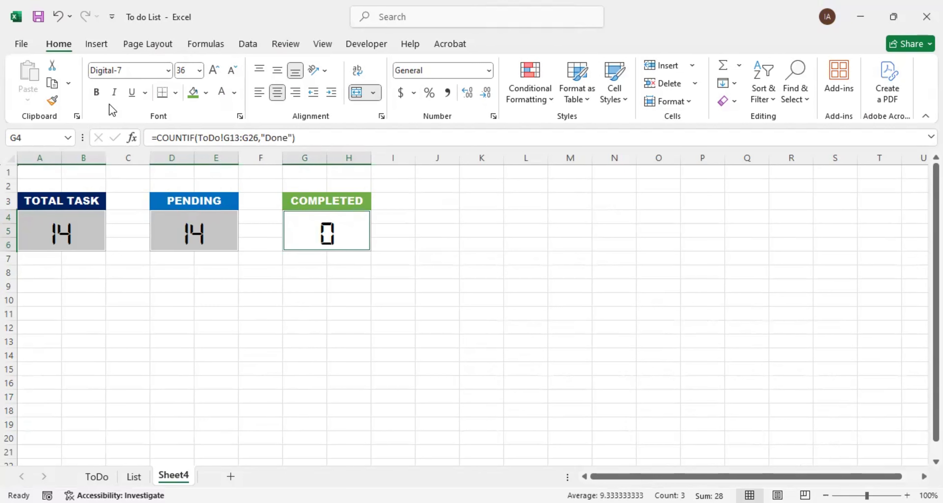
pyautogui.click(96, 95)
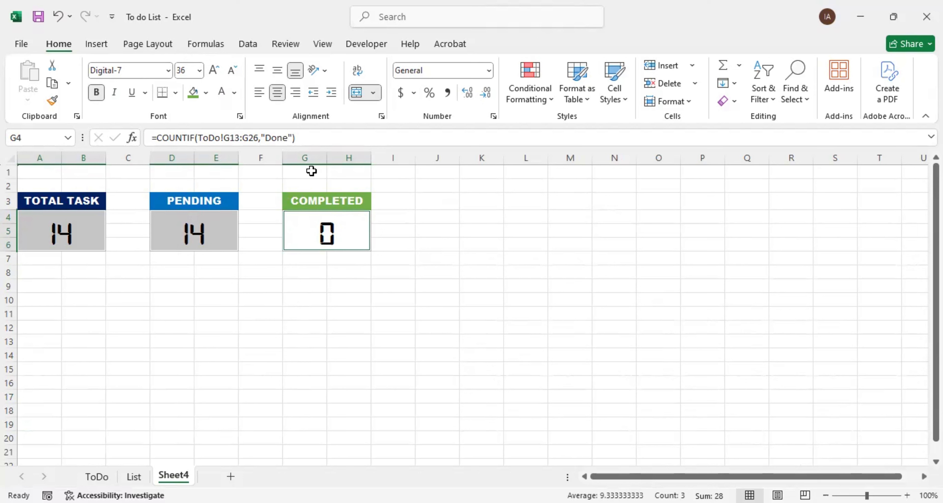
pyautogui.hotkey('ctrl', '1')
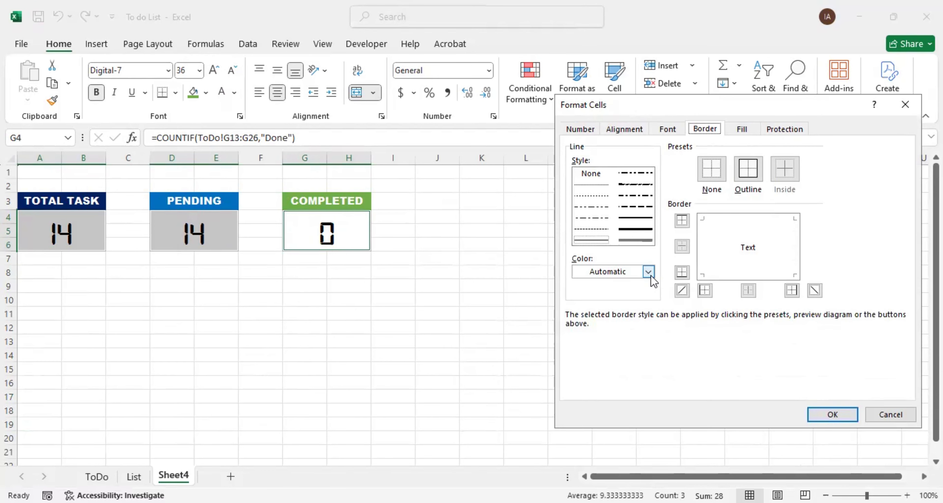
pyautogui.click(835, 413)
pyautogui.click(97, 285)
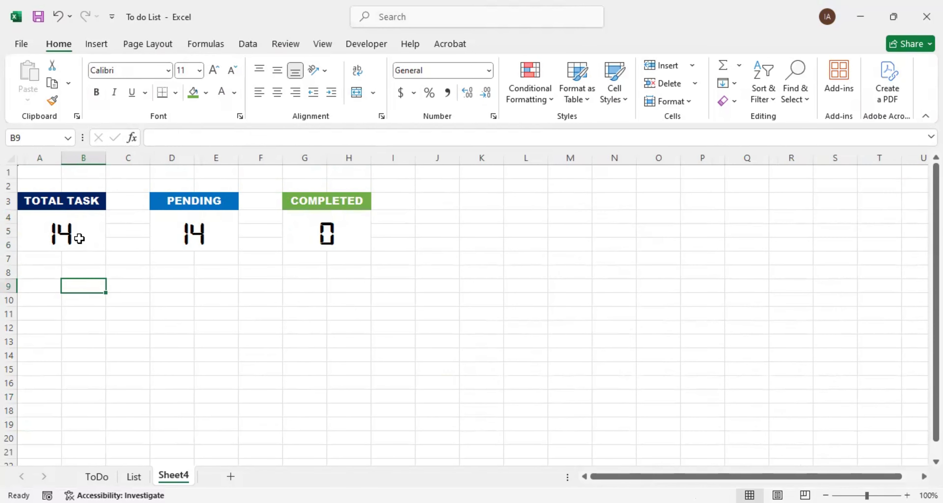
# Add a medium solid dark blue outline border around the total task count in the merged cell A4
pyautogui.click(80, 239)
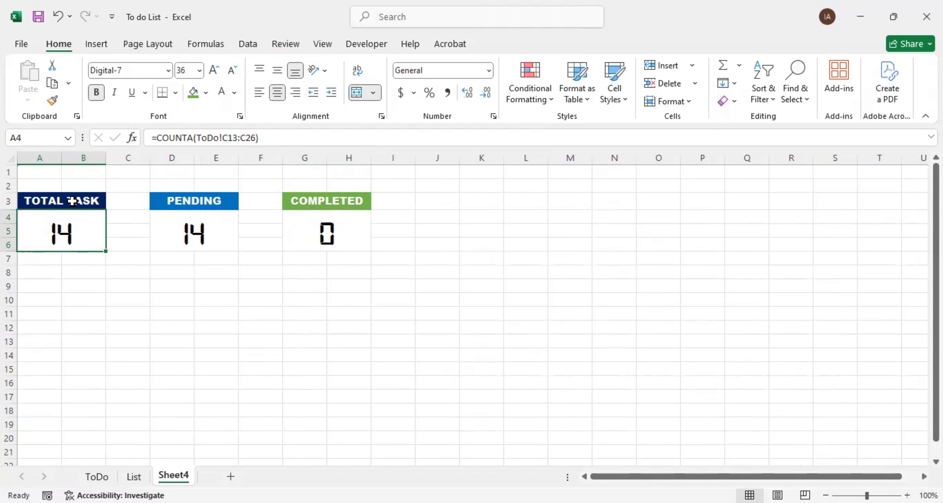
pyautogui.hotkey('ctrl', '1')
pyautogui.click(649, 271)
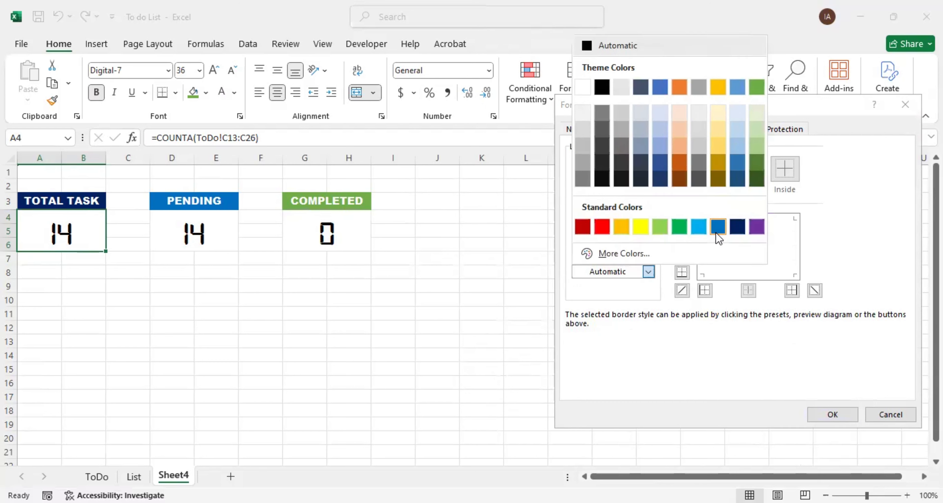
pyautogui.click(737, 227)
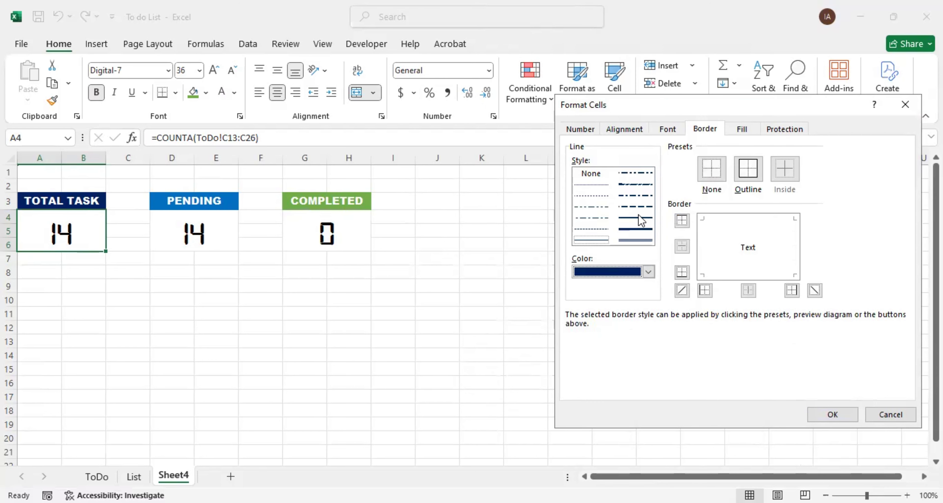
pyautogui.click(639, 217)
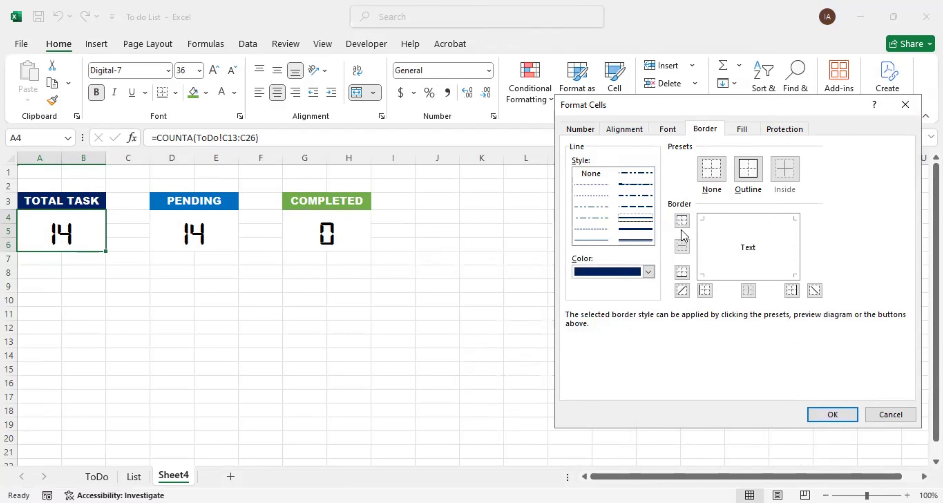
pyautogui.click(747, 176)
pyautogui.click(828, 414)
# Add a medium solid blue outline border around the PENDING header and its count in D3:E6
pyautogui.click(205, 230)
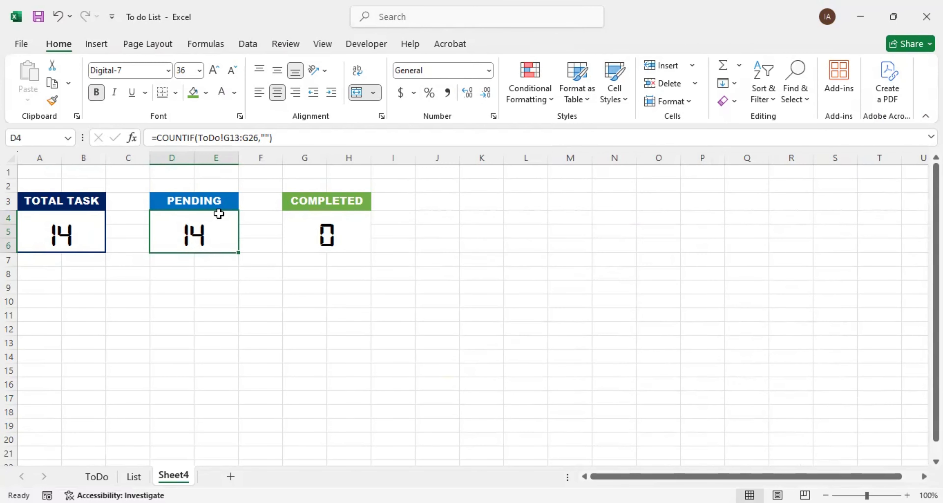
pyautogui.moveTo(221, 203); pyautogui.dragTo(220, 229)
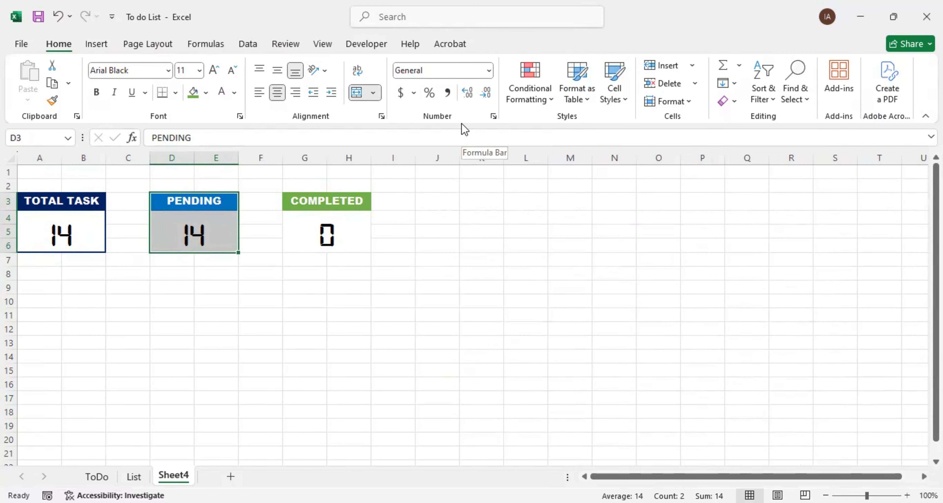
pyautogui.hotkey('ctrl', '1')
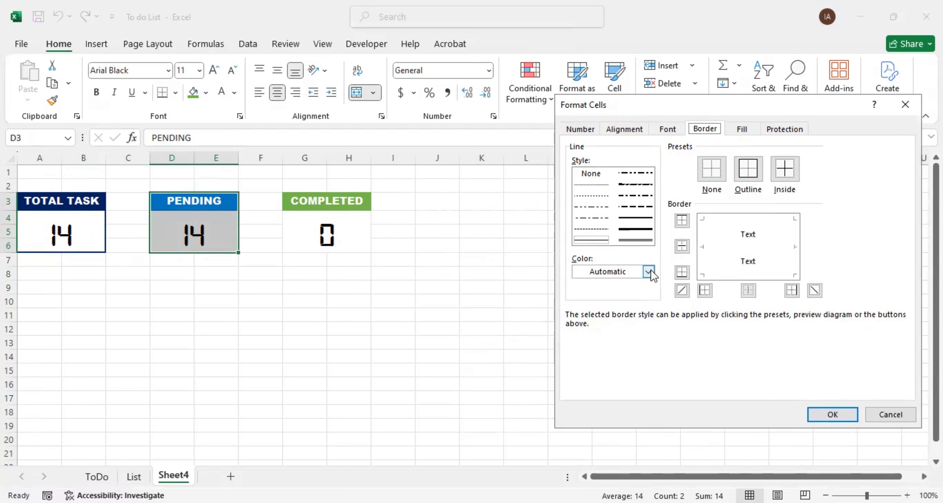
pyautogui.click(649, 271)
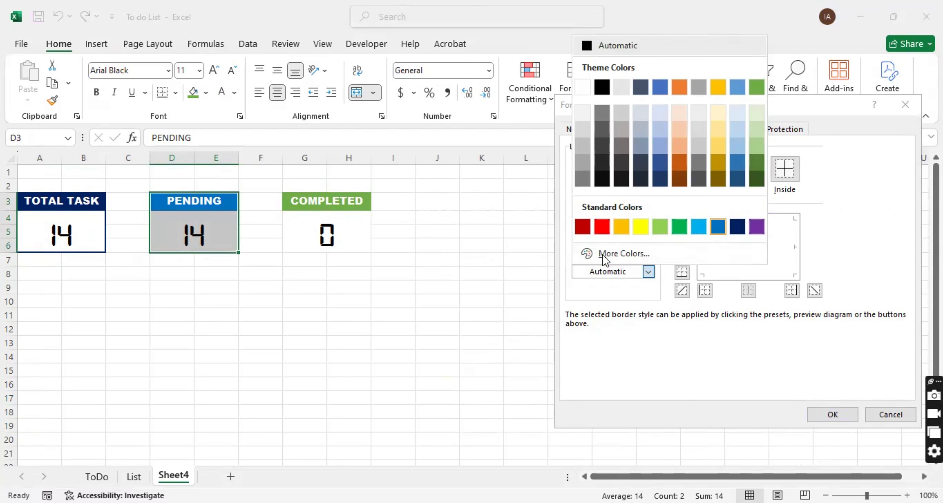
pyautogui.click(718, 227)
pyautogui.click(635, 219)
pyautogui.click(748, 169)
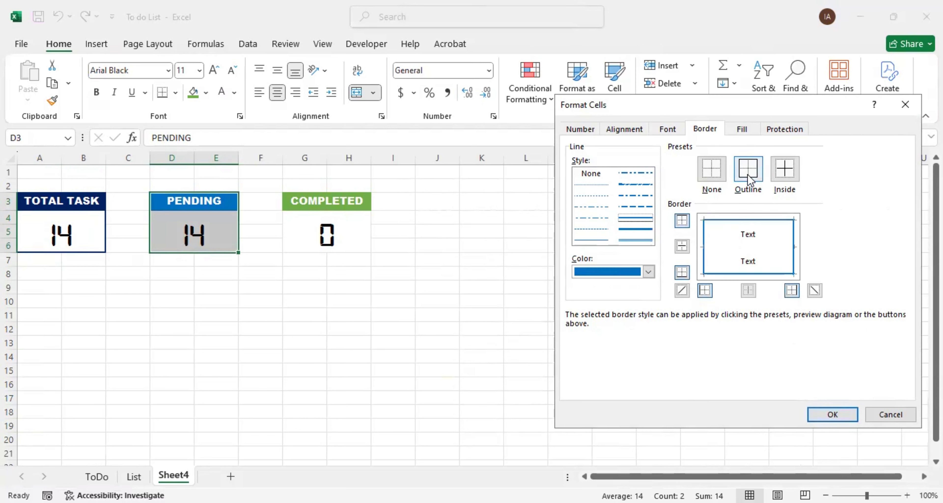
pyautogui.click(833, 414)
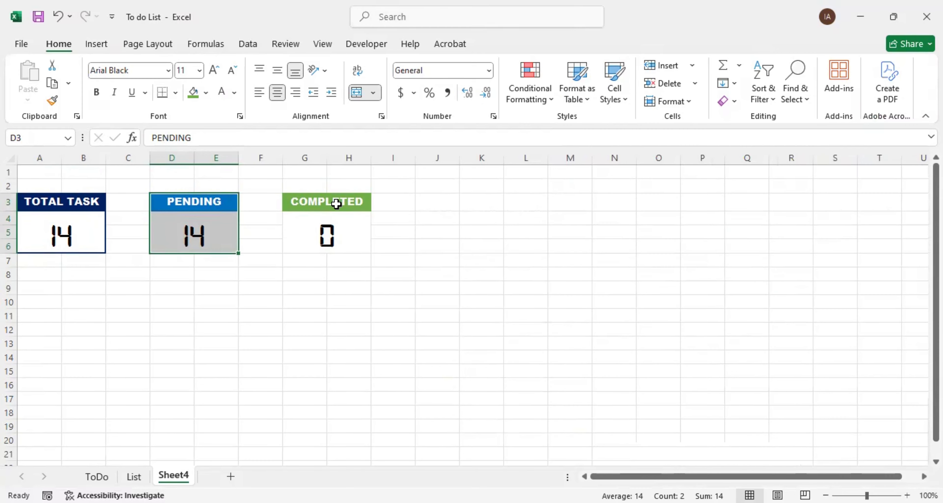
# Add a medium solid green outline border around the COMPLETED header and its count in G3:H6
pyautogui.moveTo(332, 202); pyautogui.dragTo(342, 236)
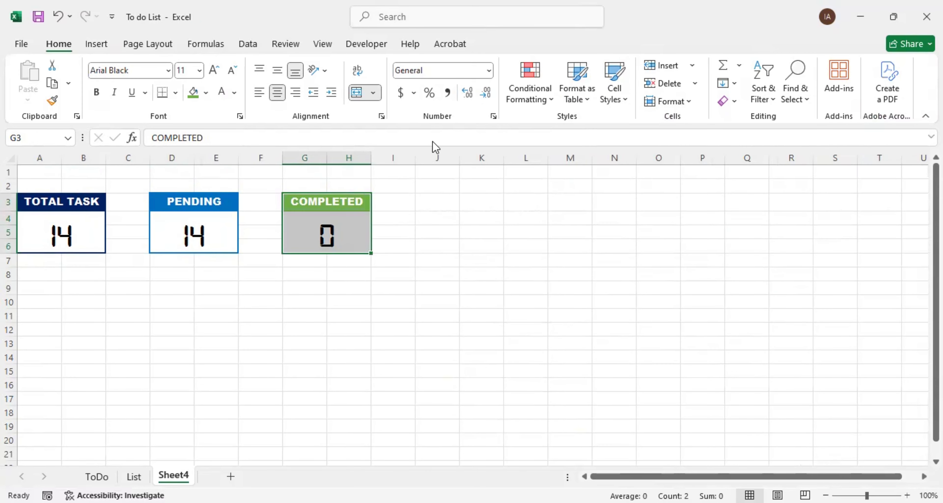
pyautogui.hotkey('ctrl', '1')
pyautogui.click(649, 271)
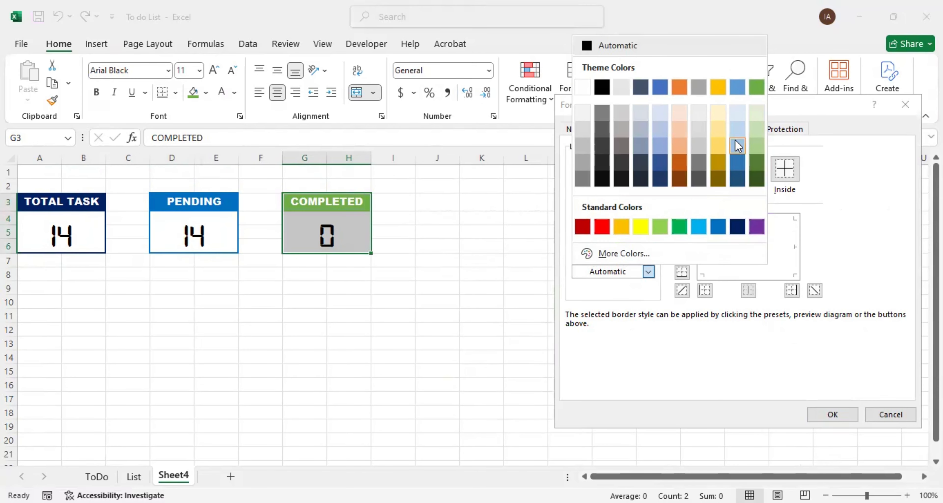
pyautogui.click(759, 88)
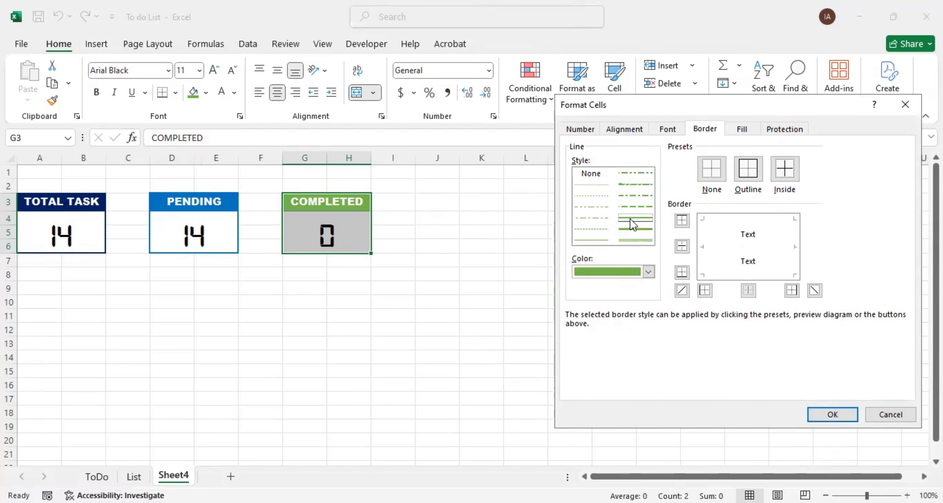
pyautogui.click(749, 173)
pyautogui.click(828, 415)
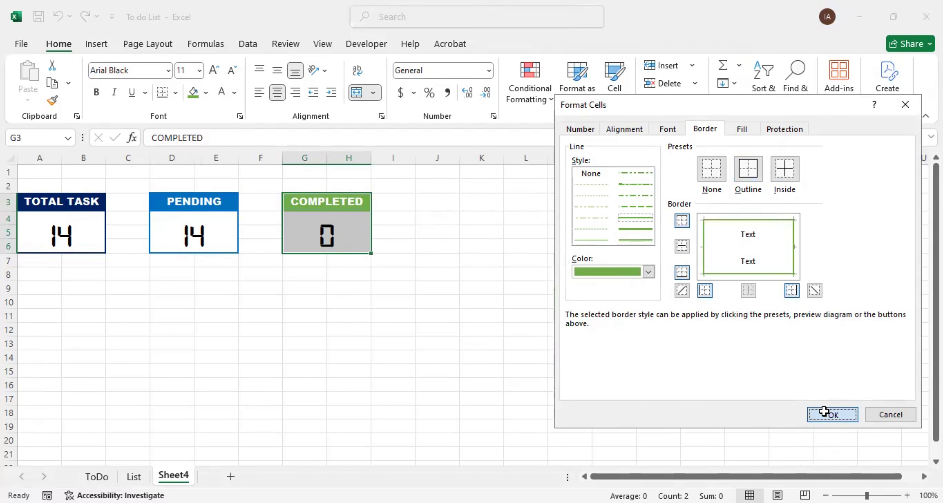
pyautogui.click(384, 306)
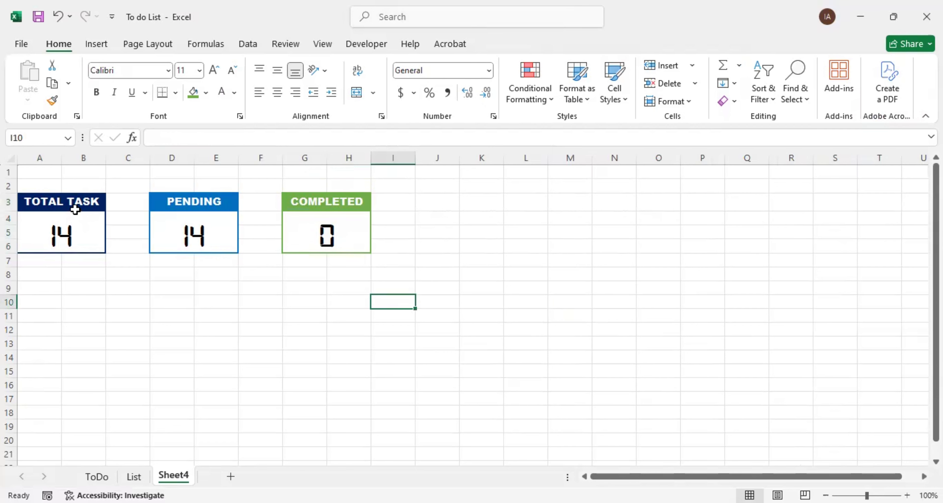
# Copy the TOTAL TASK header and count in A3:B6 on Sheet4
pyautogui.click(97, 477)
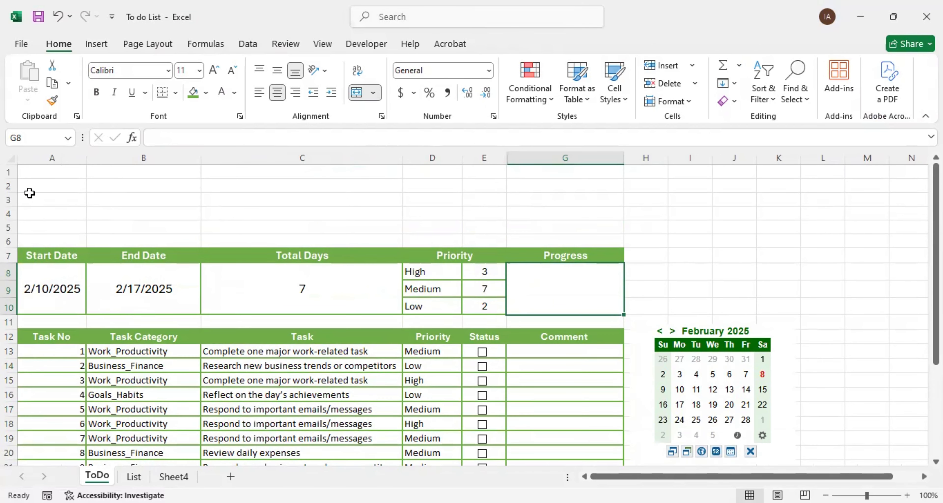
pyautogui.click(174, 477)
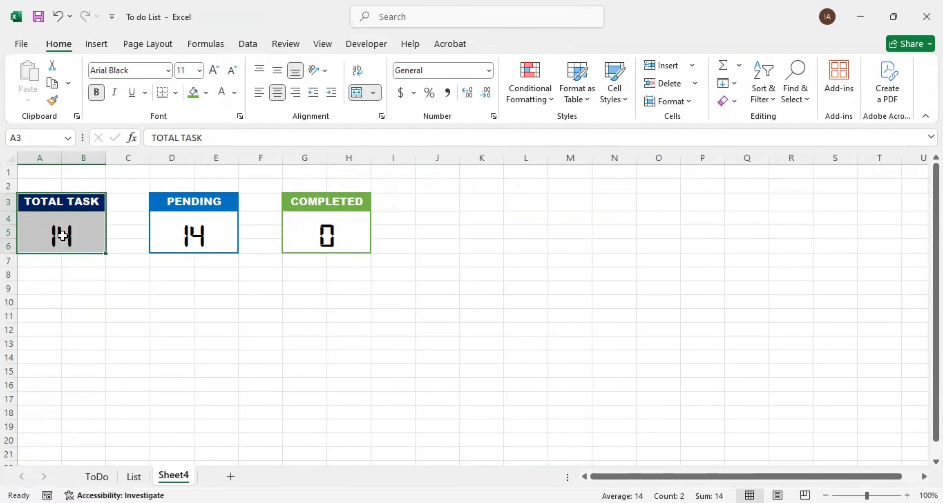
pyautogui.rightClick(62, 235)
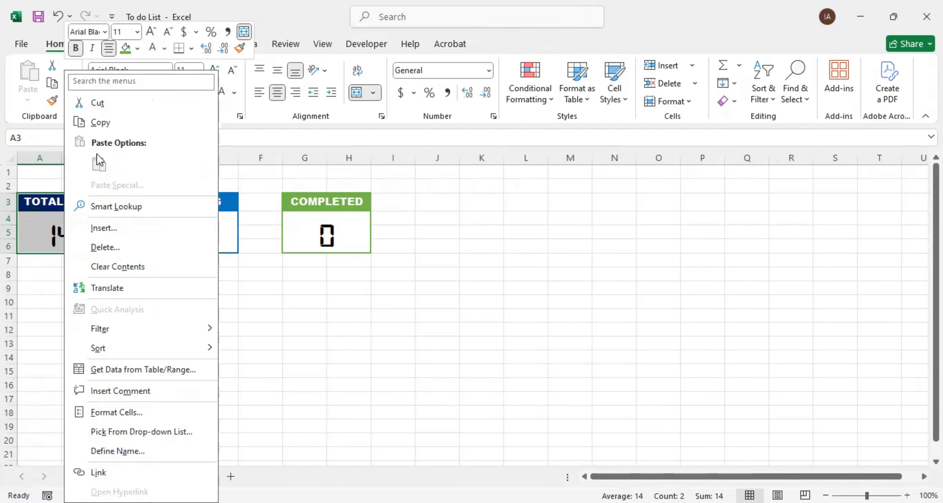
pyautogui.click(104, 122)
# Paste the copied TOTAL TASK card as a linked picture on the ToDo sheet and place it above the Start Date column
pyautogui.click(97, 477)
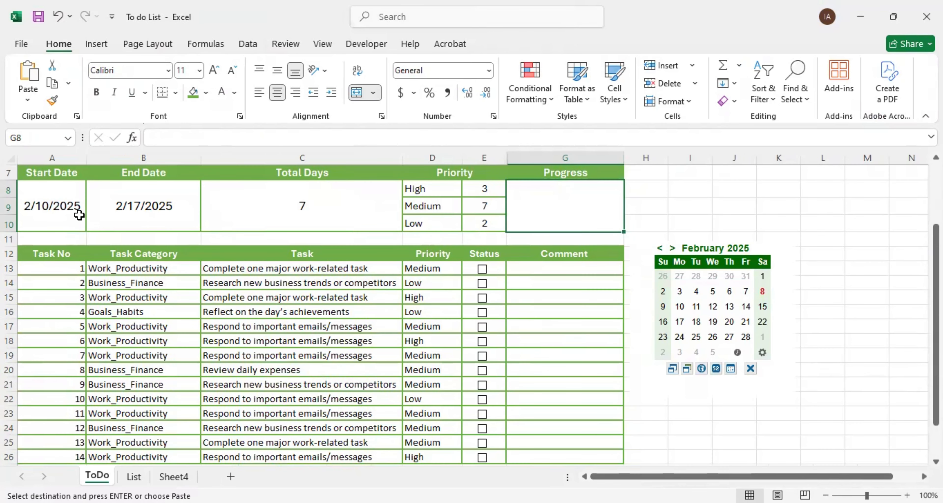
pyautogui.scroll(2, 79, 215)
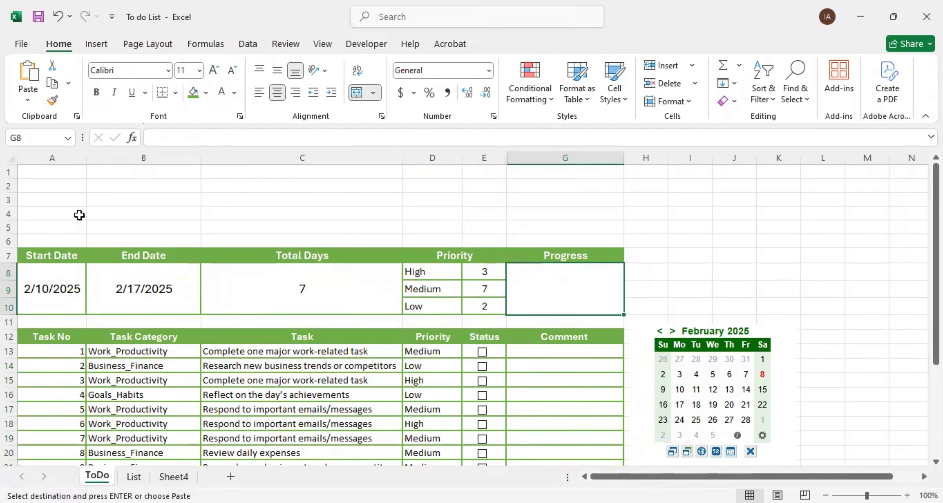
pyautogui.click(54, 188)
pyautogui.rightClick(56, 188)
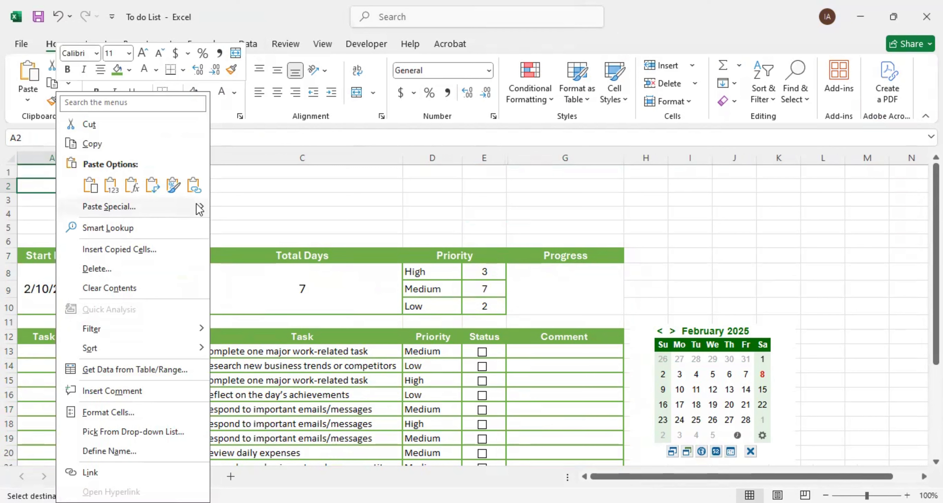
pyautogui.moveTo(203, 209)
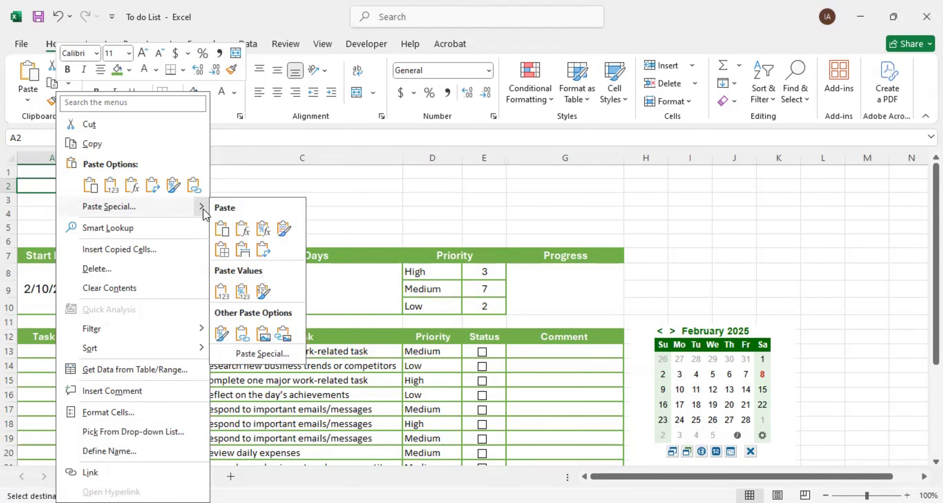
pyautogui.click(283, 339)
pyautogui.moveTo(81, 187); pyautogui.dragTo(87, 188)
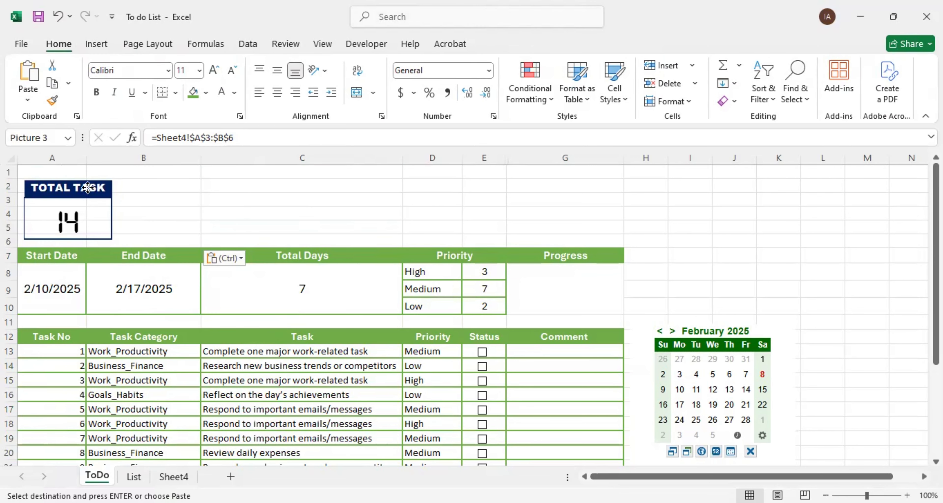
pyautogui.click(198, 224)
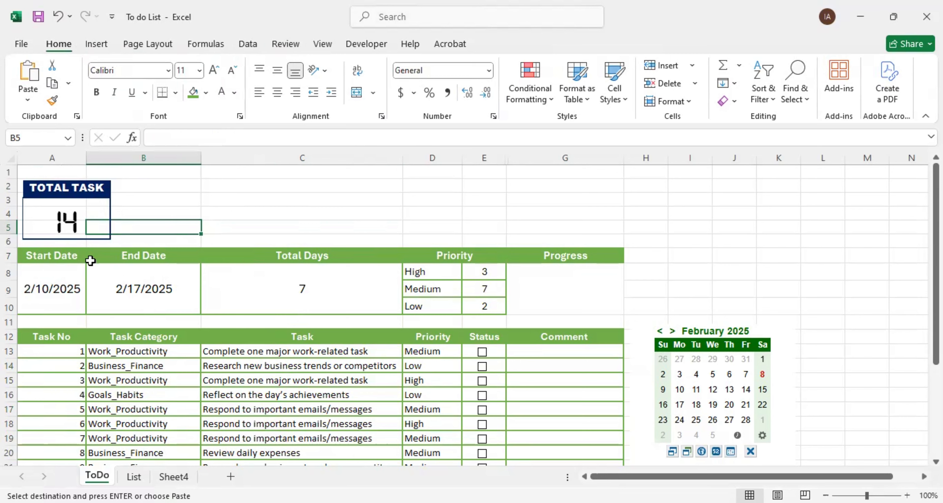
# Copy the PENDING header and count in D3:E6 on Sheet4
pyautogui.click(174, 476)
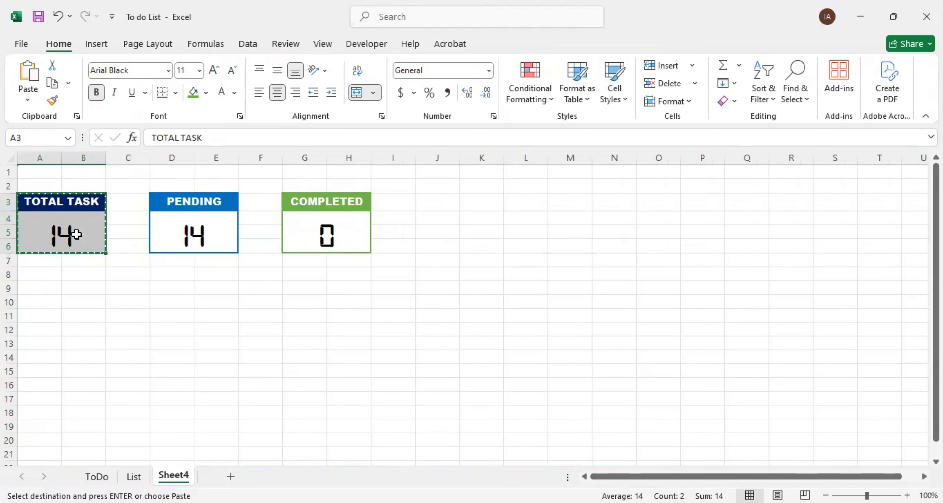
pyautogui.click(97, 476)
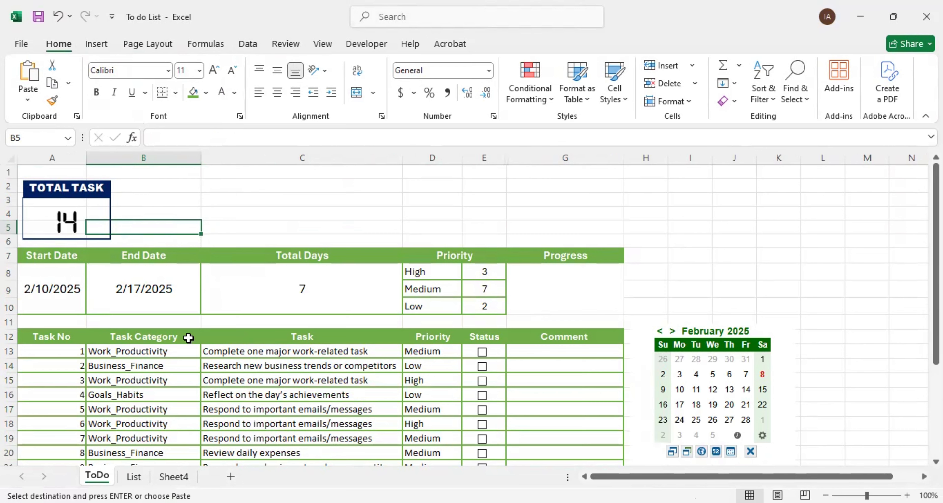
pyautogui.click(174, 477)
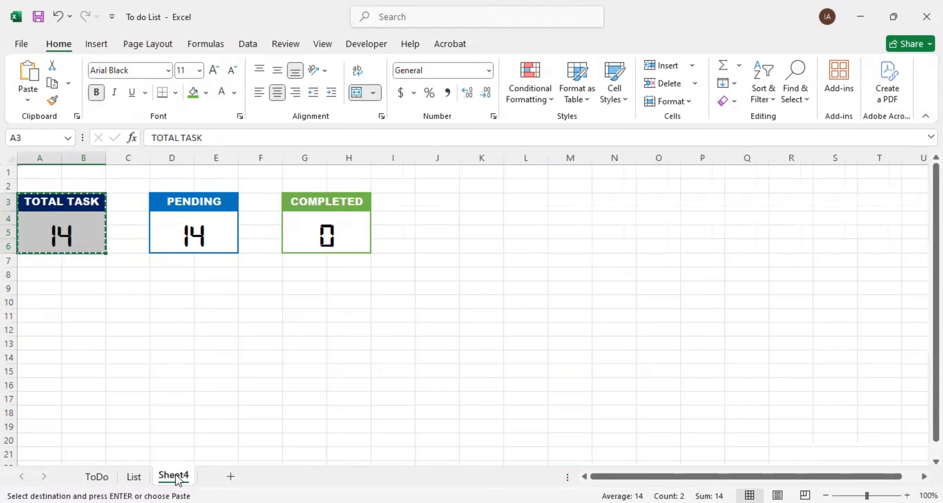
pyautogui.click(191, 314)
pyautogui.moveTo(185, 204); pyautogui.dragTo(183, 235)
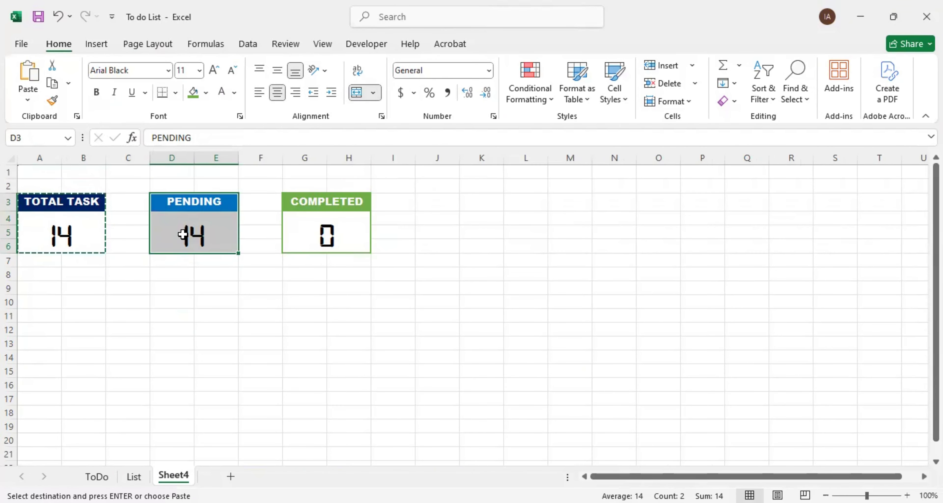
pyautogui.rightClick(183, 235)
pyautogui.click(216, 121)
# Paste the copied PENDING card as a linked picture on the ToDo sheet and place it above the End Date column
pyautogui.click(97, 476)
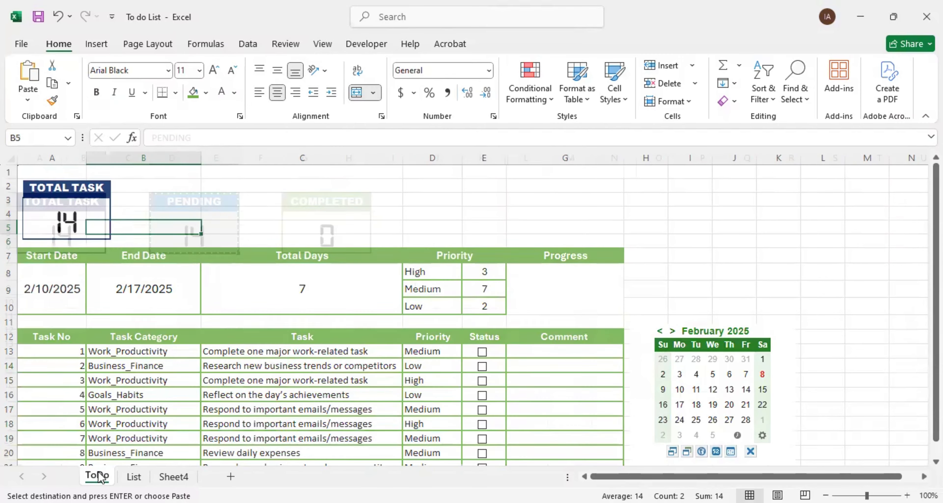
pyautogui.click(181, 189)
pyautogui.rightClick(183, 191)
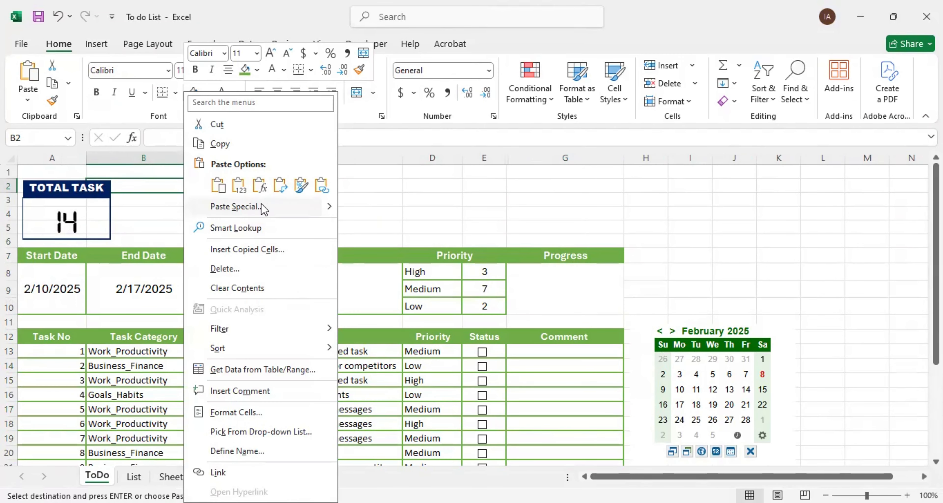
pyautogui.moveTo(327, 210)
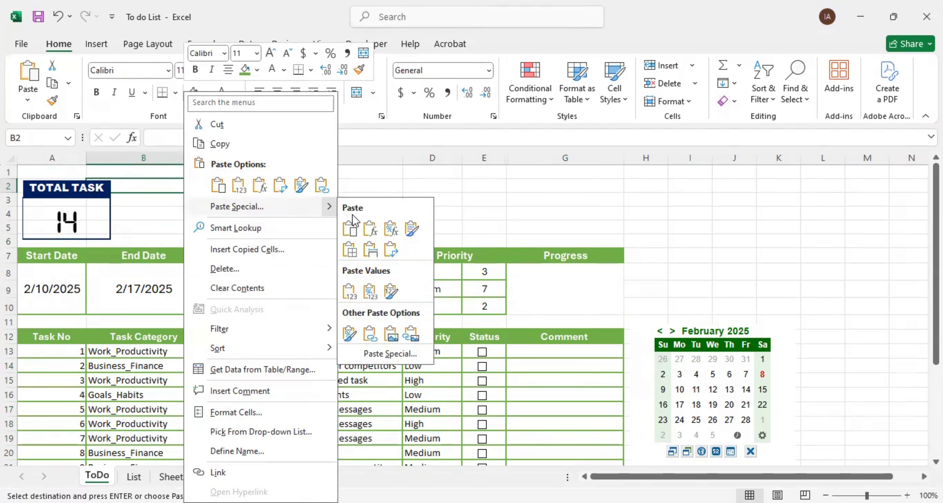
pyautogui.click(410, 334)
pyautogui.click(328, 224)
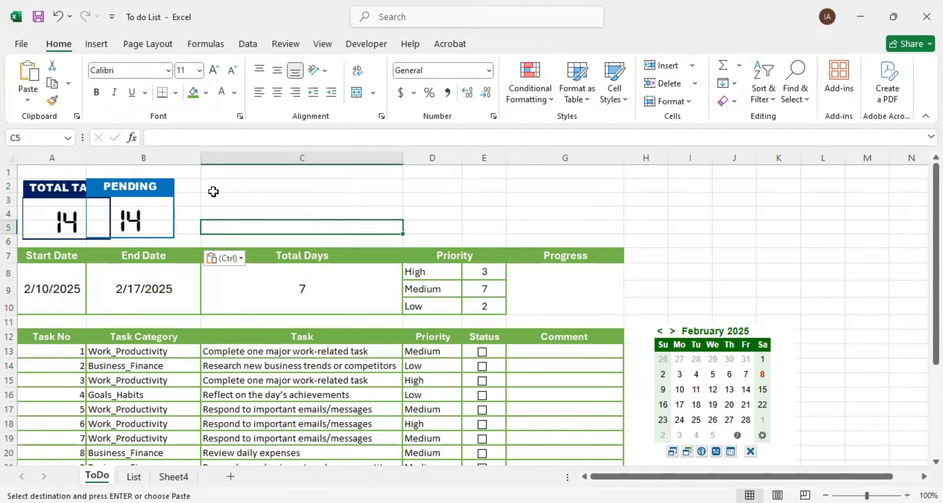
pyautogui.moveTo(166, 191); pyautogui.dragTo(213, 192)
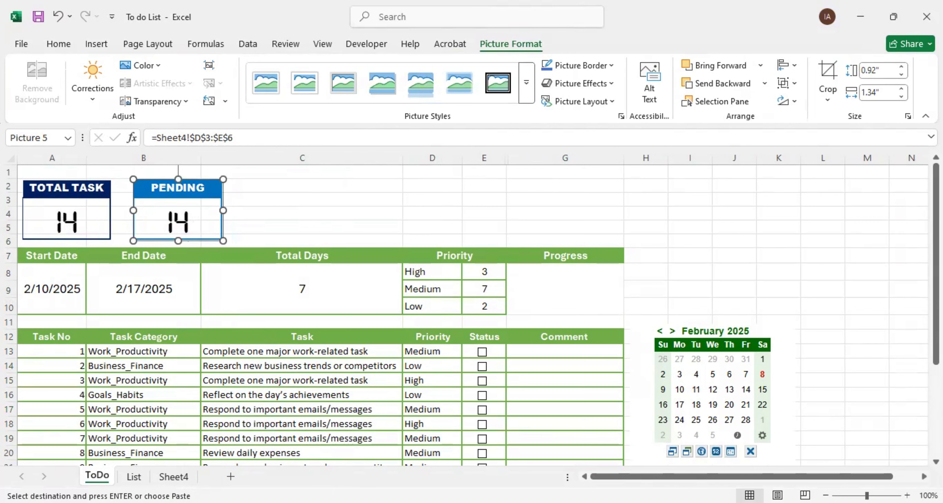
# Copy the COMPLETED header and count in G3:H6 on Sheet4
pyautogui.click(173, 476)
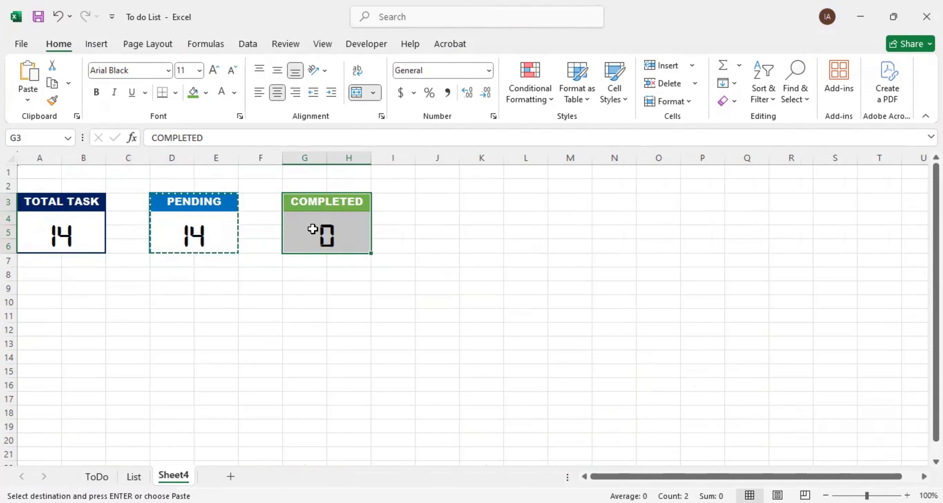
pyautogui.rightClick(313, 225)
pyautogui.click(345, 124)
# Paste the copied COMPLETED card as a linked picture on the ToDo sheet and place it beside the PENDING card, above Total Days
pyautogui.click(97, 476)
pyautogui.rightClick(291, 184)
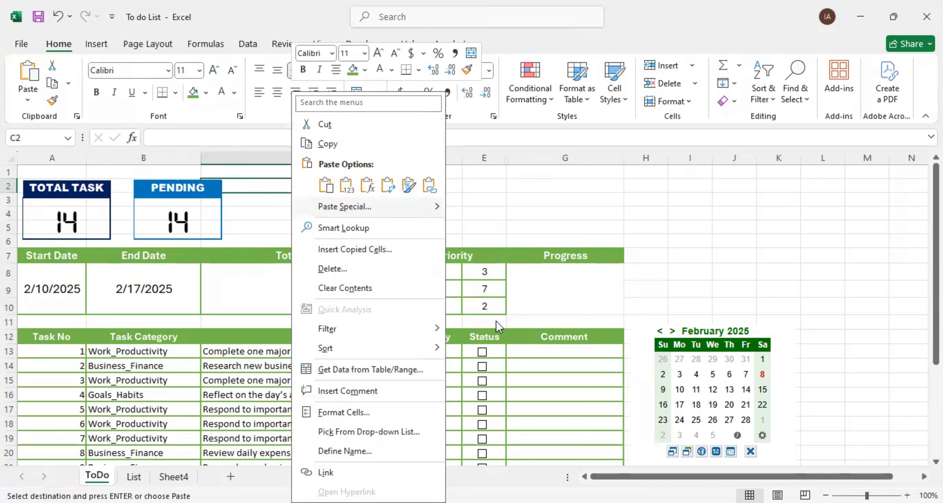
pyautogui.moveTo(439, 210)
pyautogui.click(517, 337)
pyautogui.moveTo(272, 186); pyautogui.dragTo(314, 189)
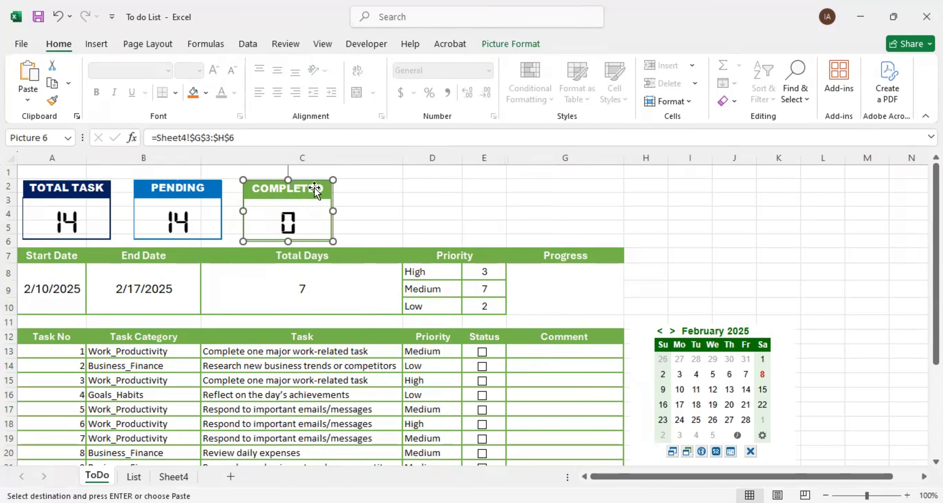
# Select the TOTAL TASK, PENDING and COMPLETED card pictures together and align their top edges
pyautogui.click(185, 190)
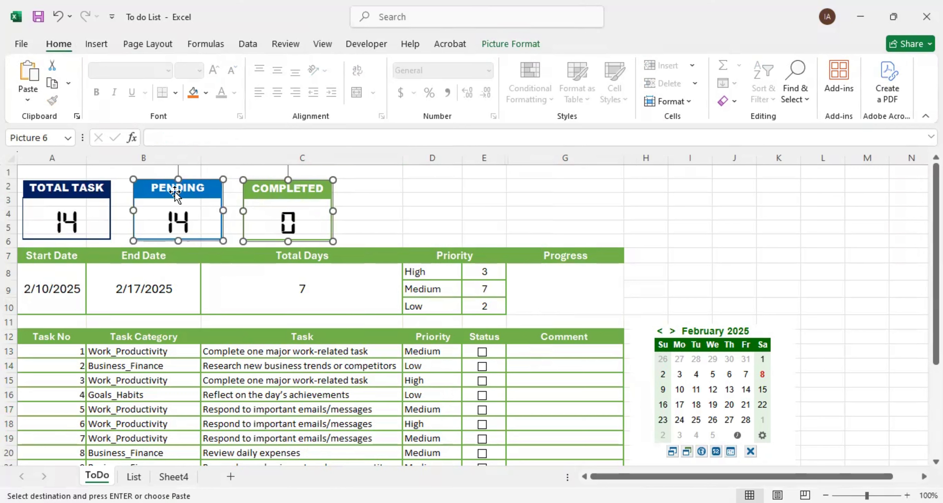
pyautogui.click(409, 199)
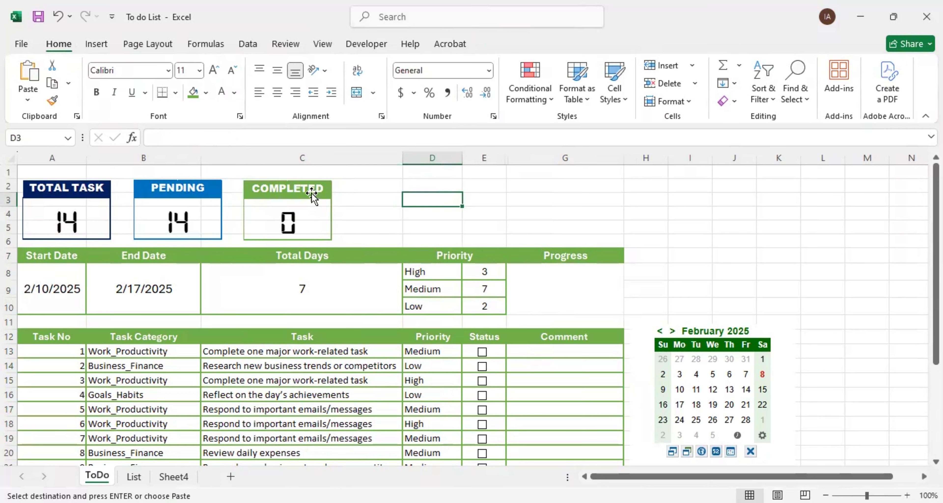
pyautogui.click(313, 193)
pyautogui.keyDown('ctrl'); pyautogui.click(196, 191); pyautogui.keyUp('ctrl')
pyautogui.keyDown('ctrl'); pyautogui.click(78, 189); pyautogui.keyUp('ctrl')
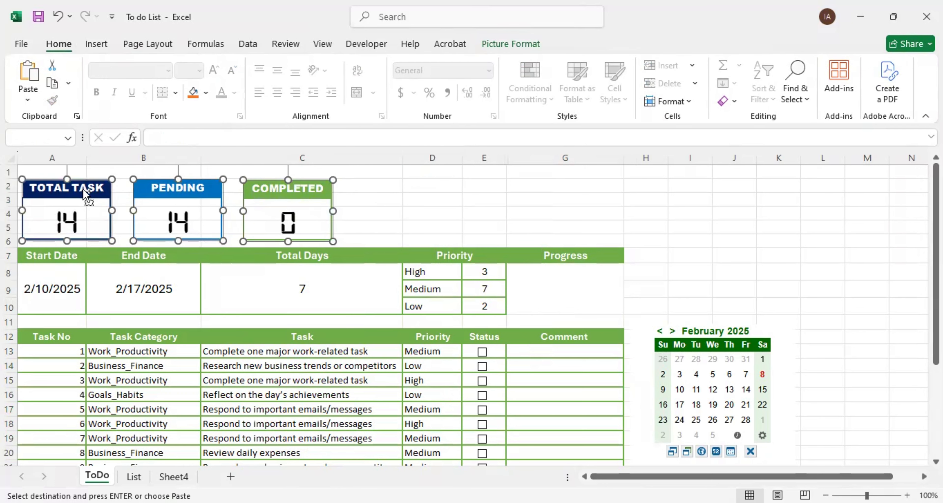
pyautogui.click(510, 48)
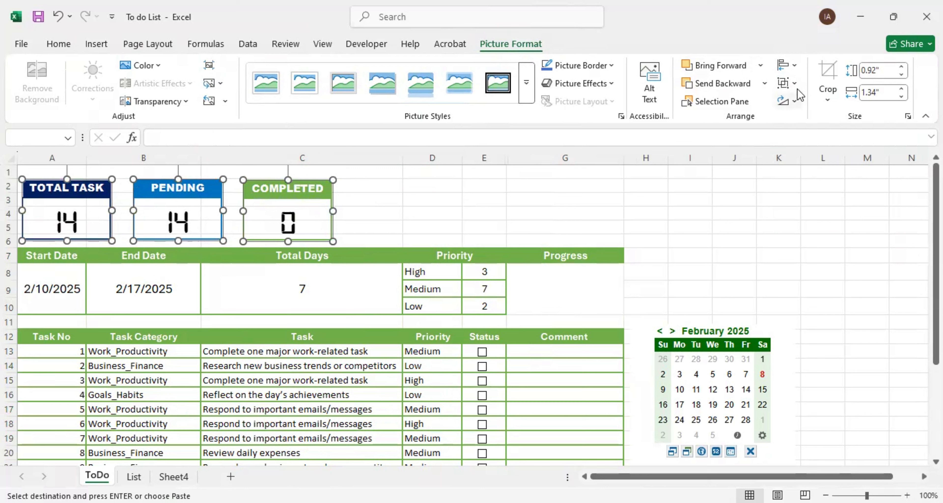
pyautogui.click(788, 65)
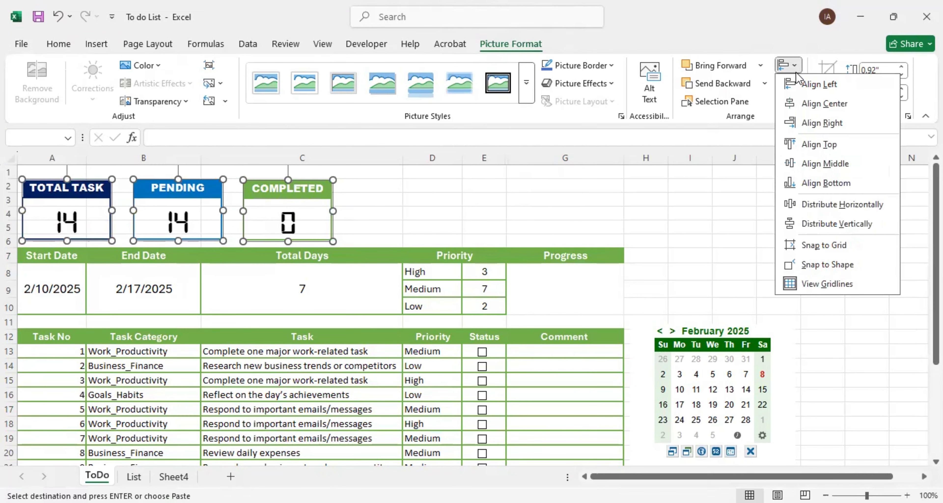
pyautogui.click(815, 145)
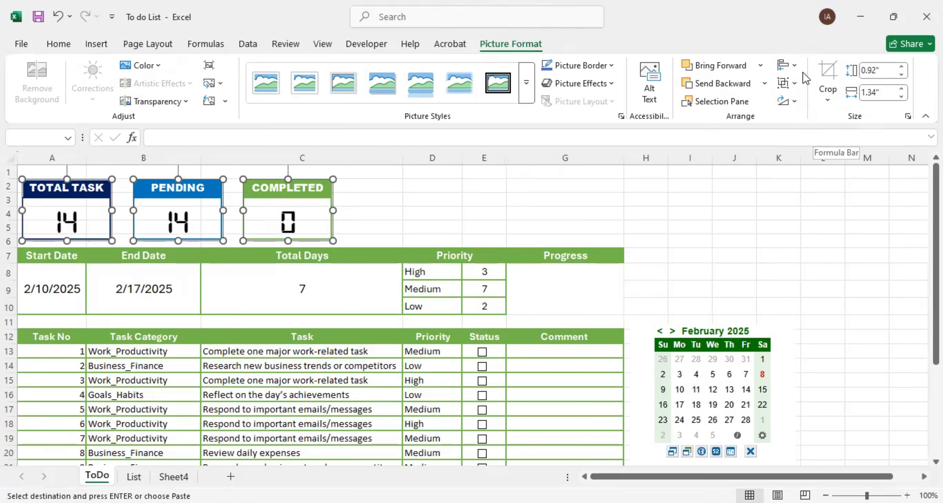
# Distribute the three selected card pictures horizontally and deselect them
pyautogui.click(797, 66)
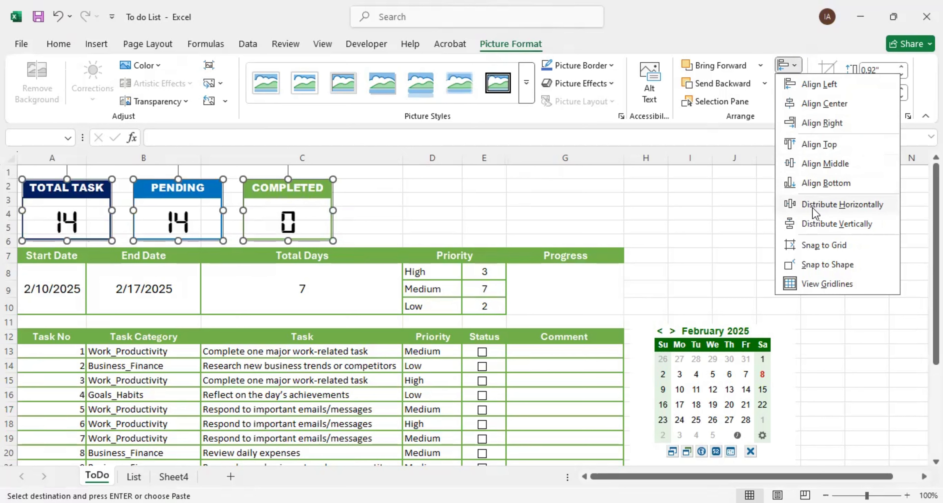
pyautogui.click(813, 209)
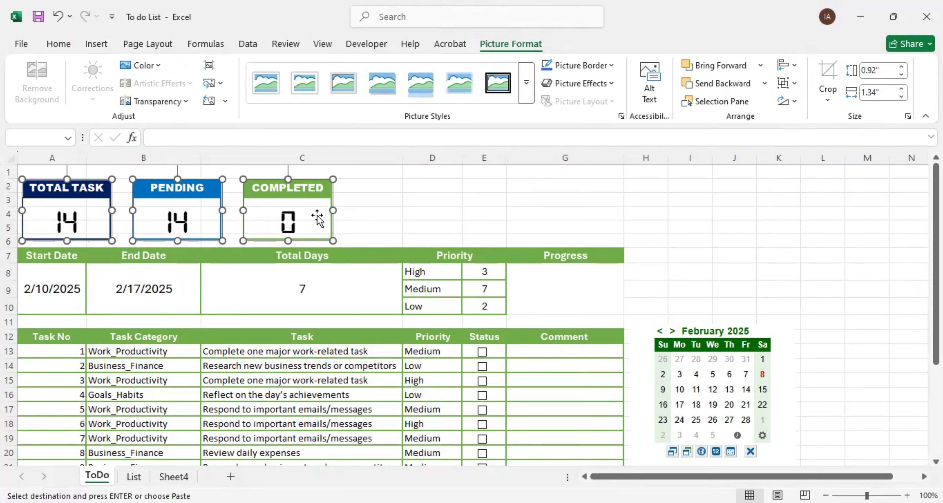
pyautogui.click(376, 223)
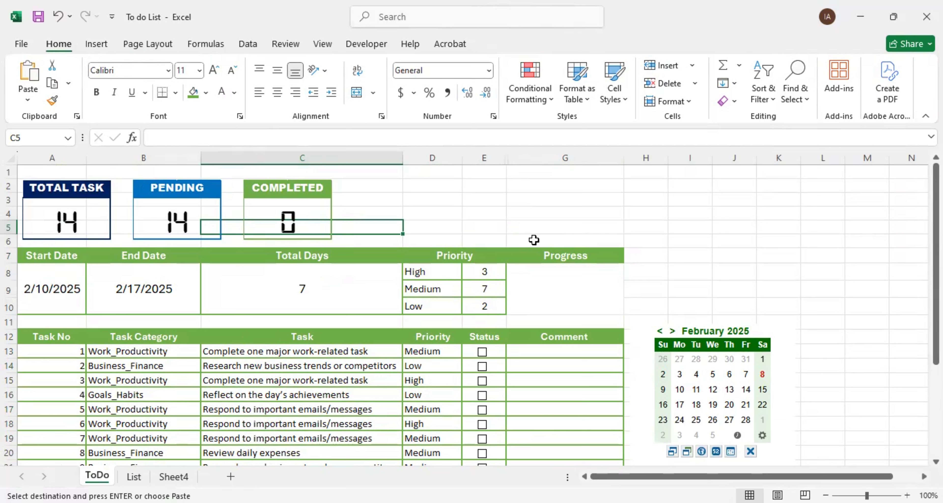
# Tick the Status checkbox of task 1 and calculate Progress in G8 with =Sheet4!G4/Sheet4!A4
pyautogui.click(538, 290)
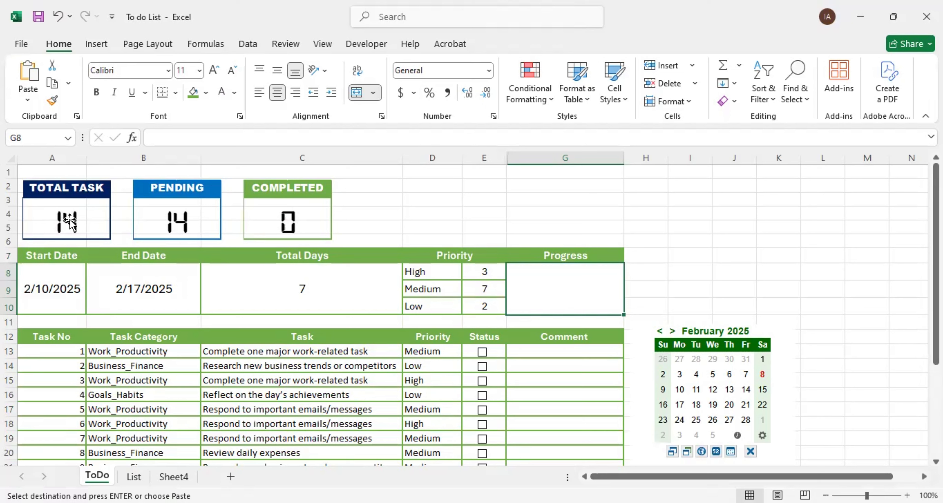
pyautogui.click(482, 352)
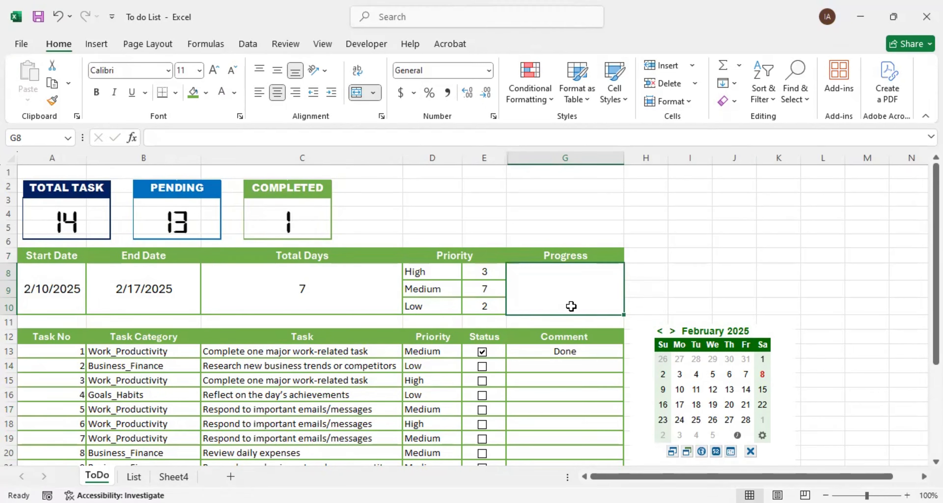
pyautogui.write('=')
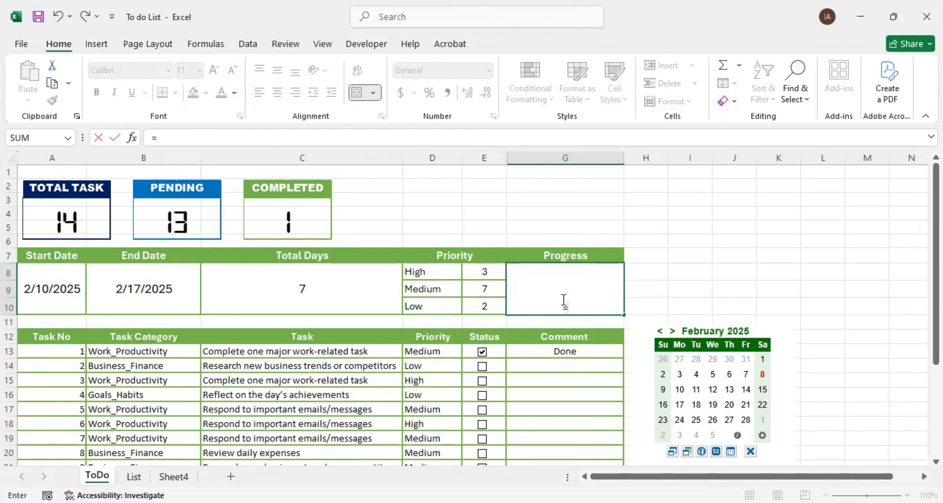
pyautogui.click(173, 476)
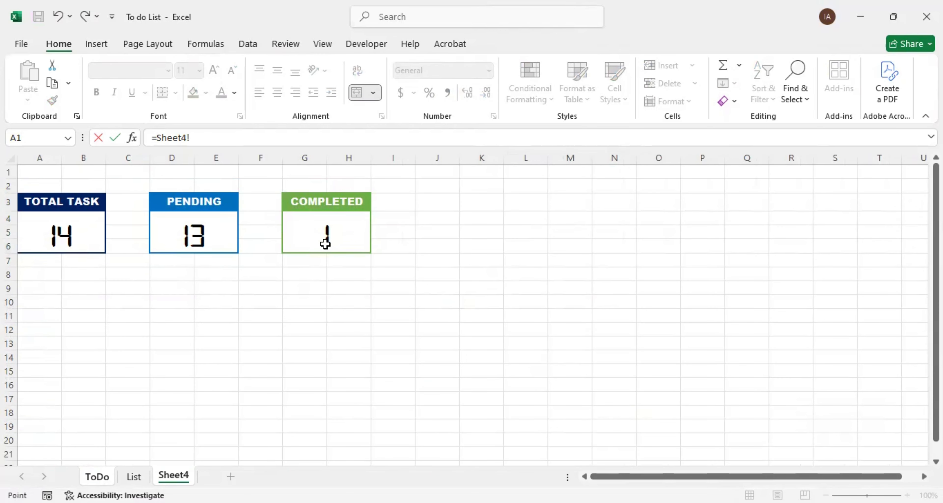
pyautogui.click(332, 236)
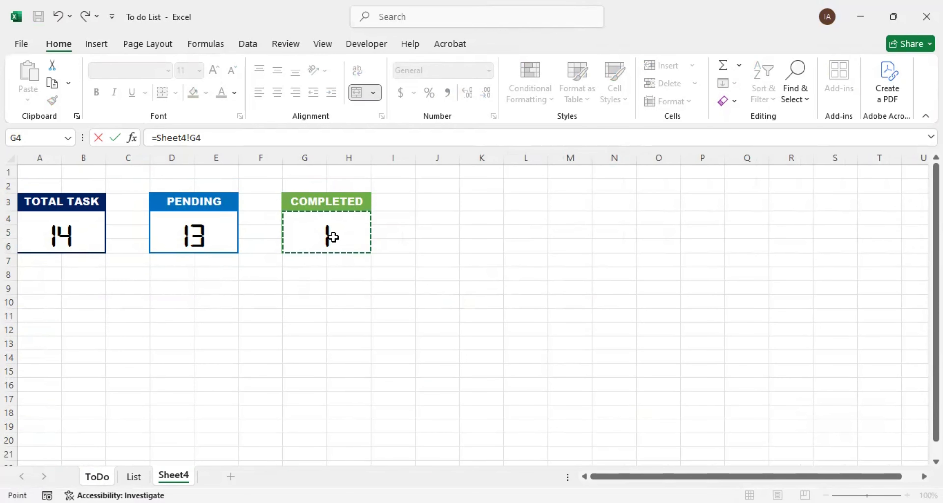
pyautogui.write('/')
pyautogui.click(50, 230)
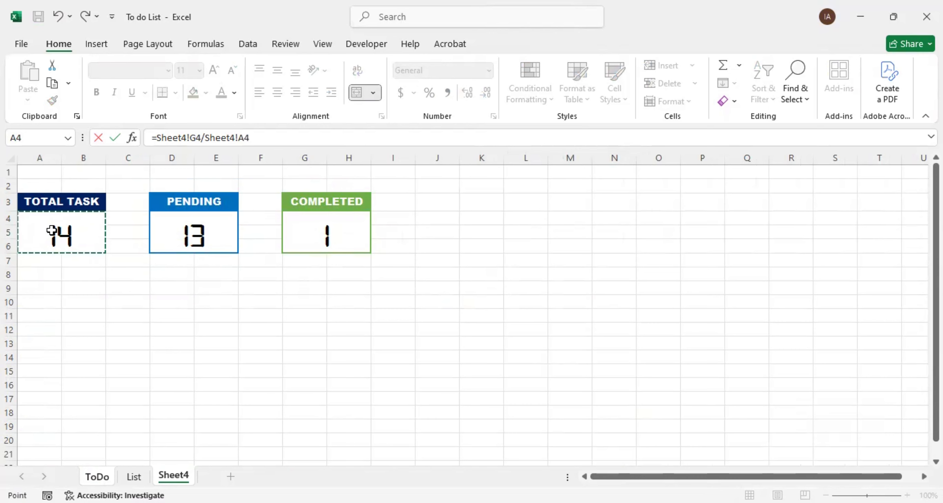
pyautogui.press('Return')
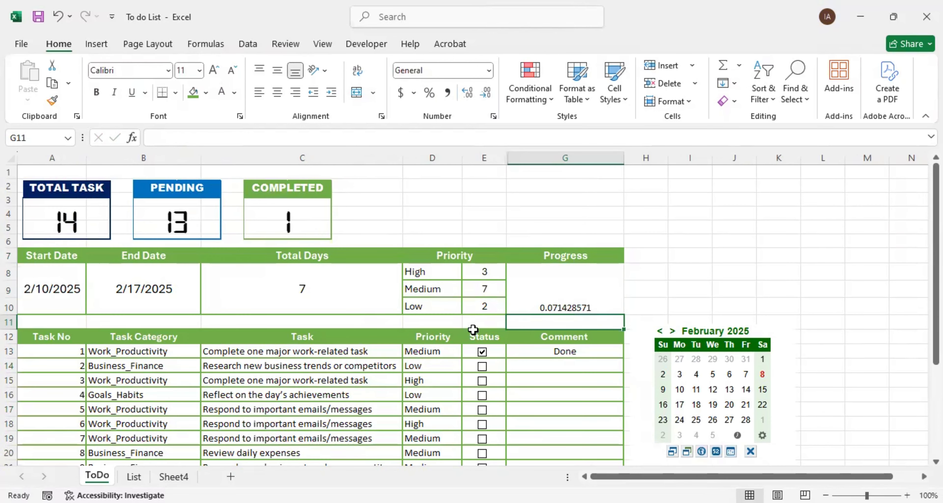
# Format the Progress value in G8 as a percentage and enlarge its font to size 36
pyautogui.click(559, 303)
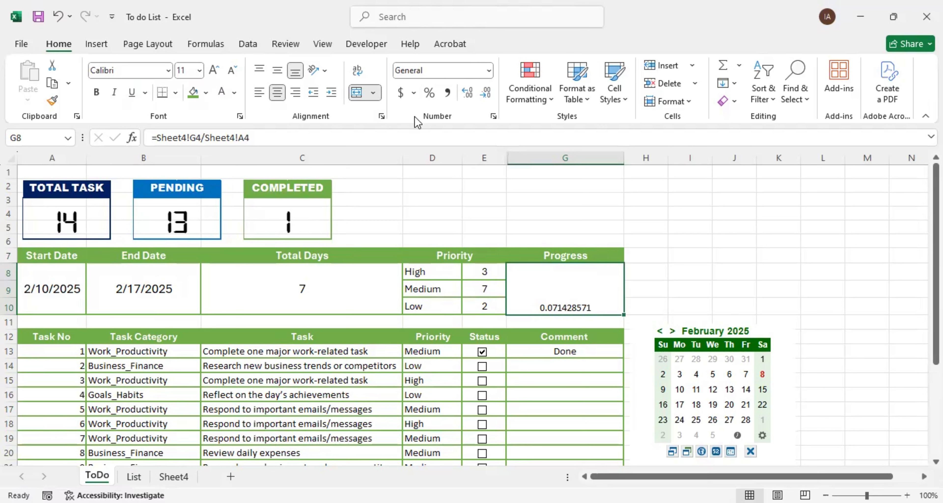
pyautogui.click(430, 92)
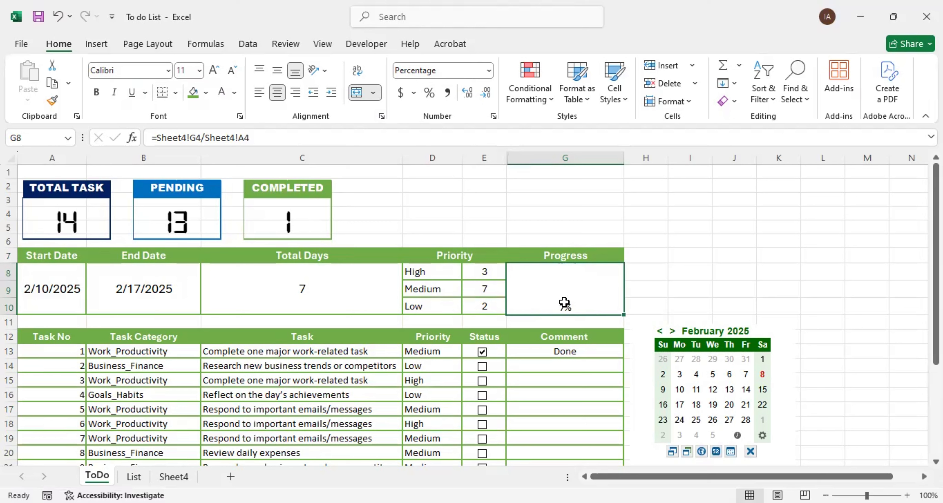
pyautogui.click(215, 70)
pyautogui.click(214, 70)
pyautogui.click(215, 69)
pyautogui.click(215, 70)
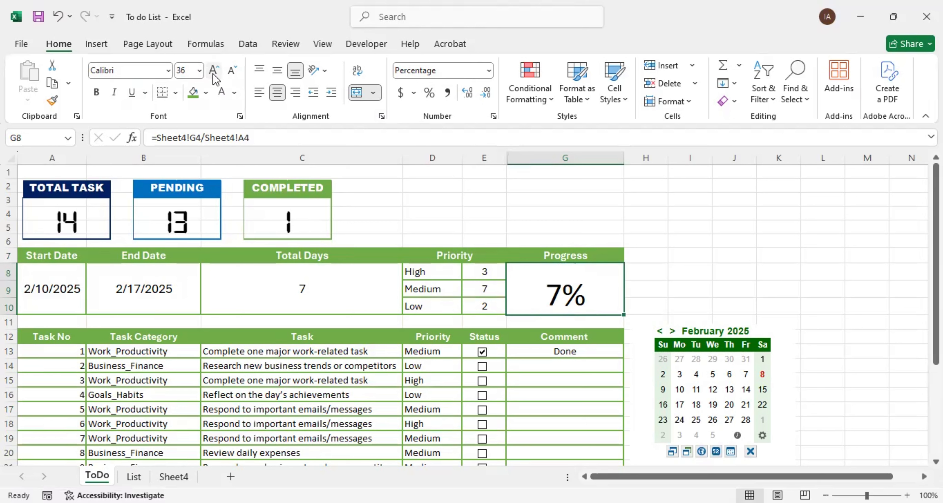
# Middle-align the Progress percentage in G8 and set its font to bold Digital-7
pyautogui.click(277, 94)
pyautogui.click(276, 94)
pyautogui.click(277, 70)
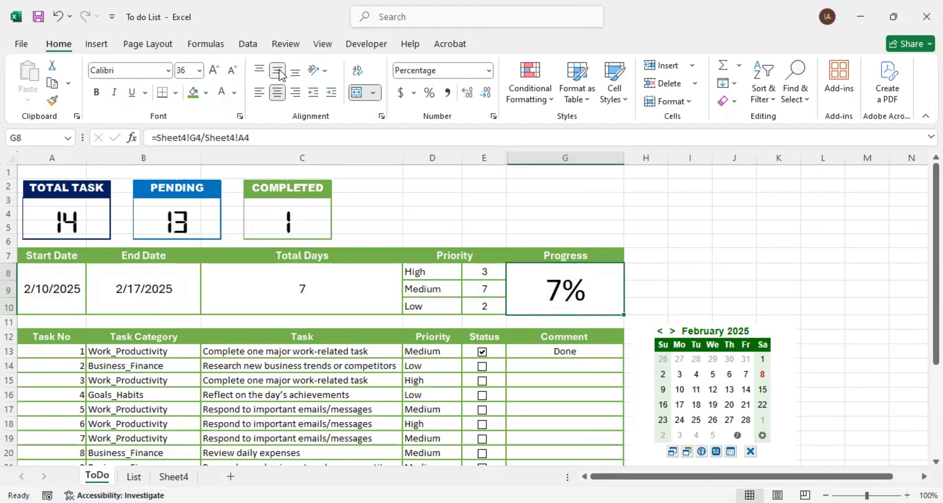
pyautogui.click(168, 70)
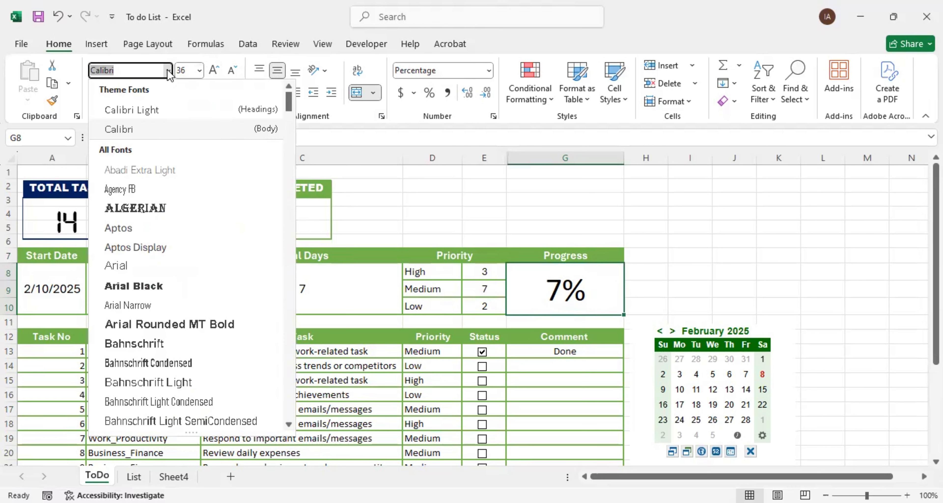
pyautogui.scroll(-4, 171, 263)
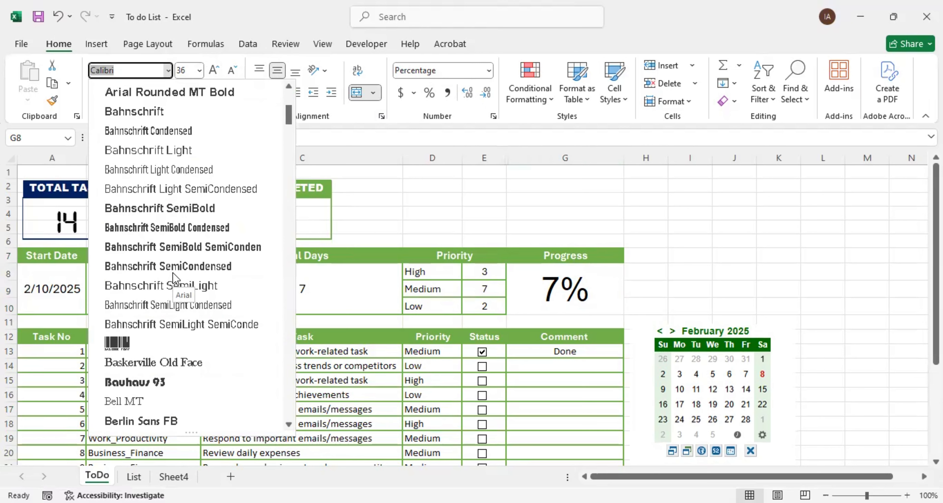
pyautogui.write('Digital-7')
pyautogui.press('Return')
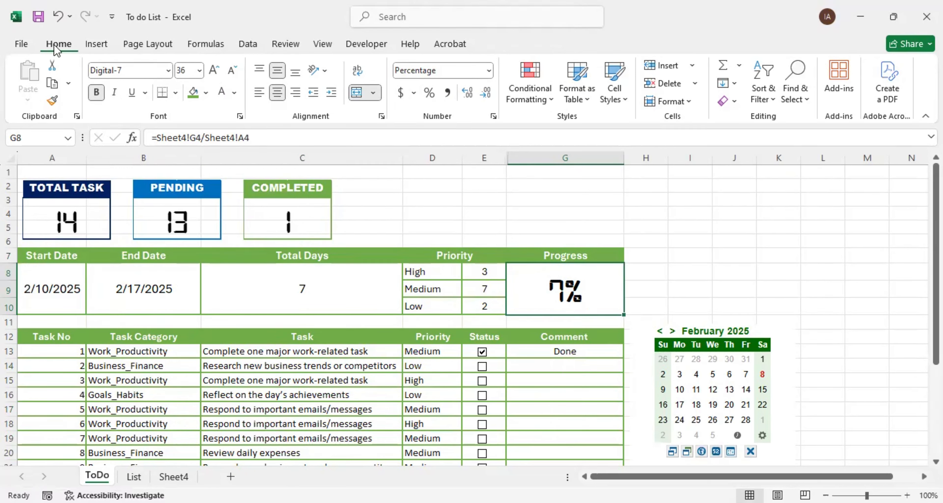
# Start a data bar conditional formatting rule for Progress cell G8 with Number limits, minimum 0 and maximum 1
pyautogui.click(552, 101)
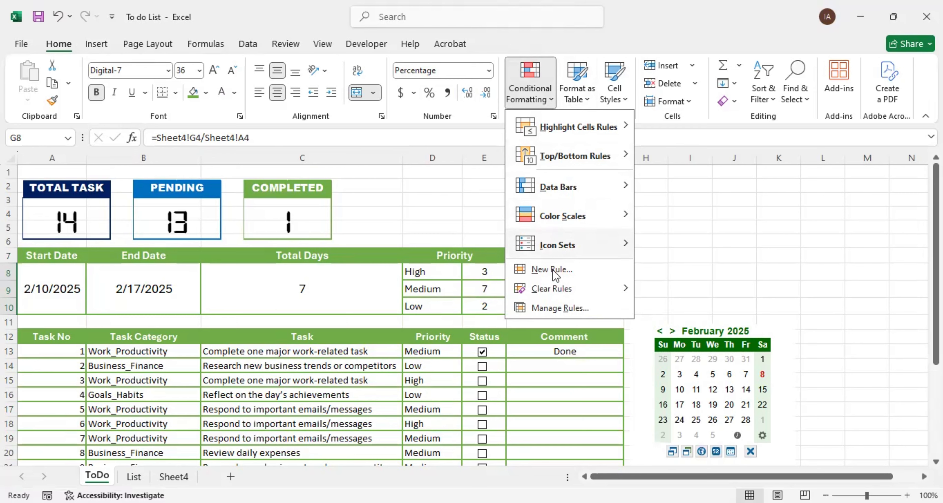
pyautogui.click(552, 270)
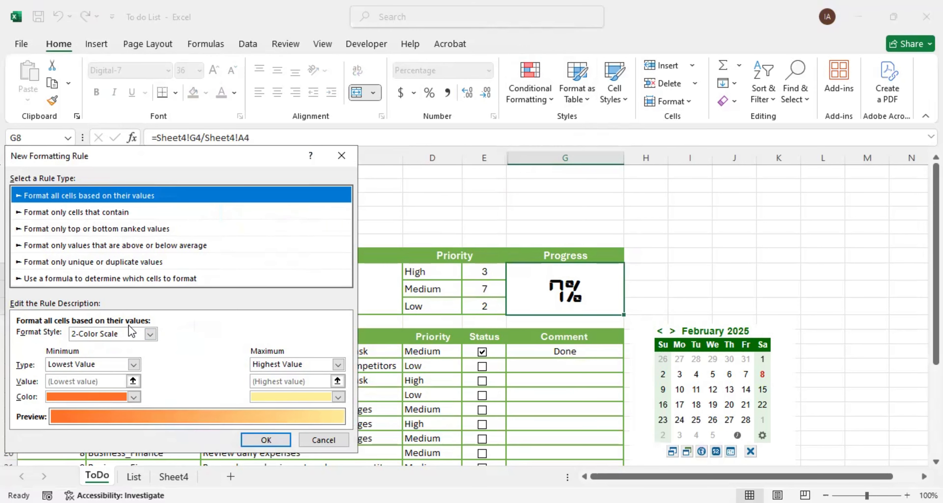
pyautogui.click(150, 334)
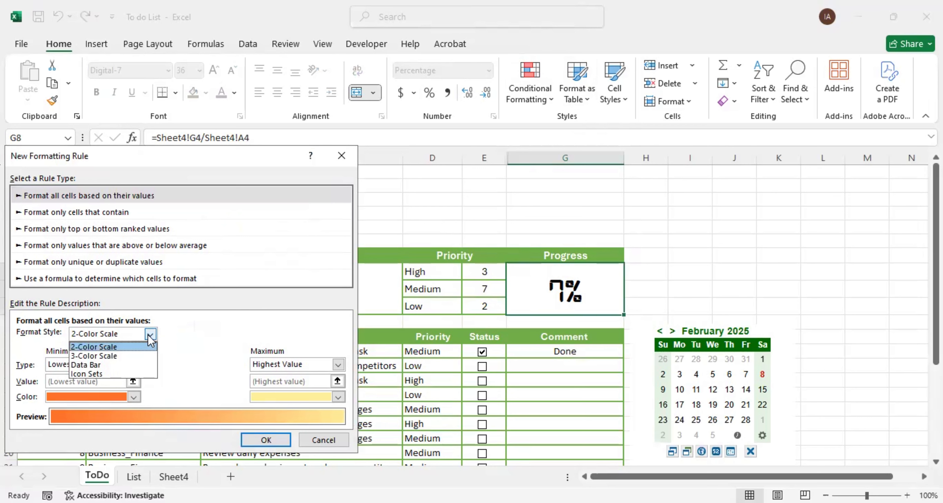
pyautogui.click(128, 365)
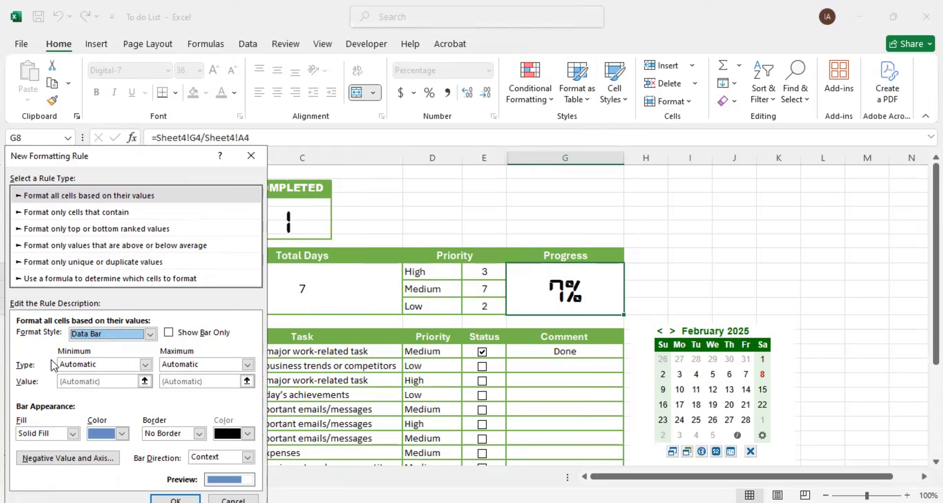
pyautogui.click(143, 366)
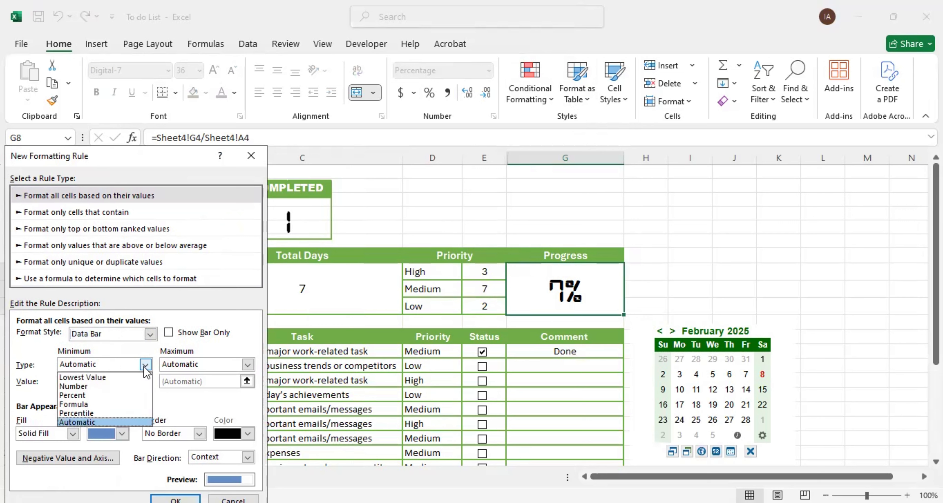
pyautogui.click(130, 384)
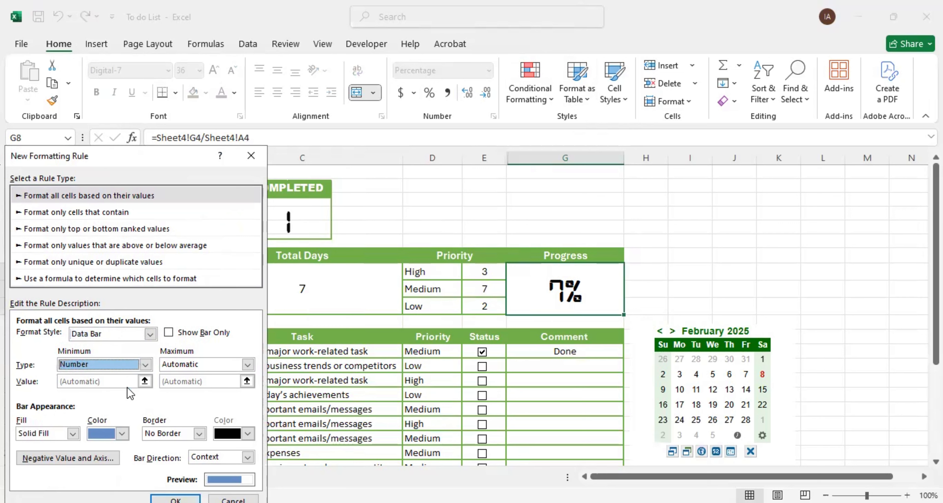
pyautogui.click(248, 364)
pyautogui.click(216, 387)
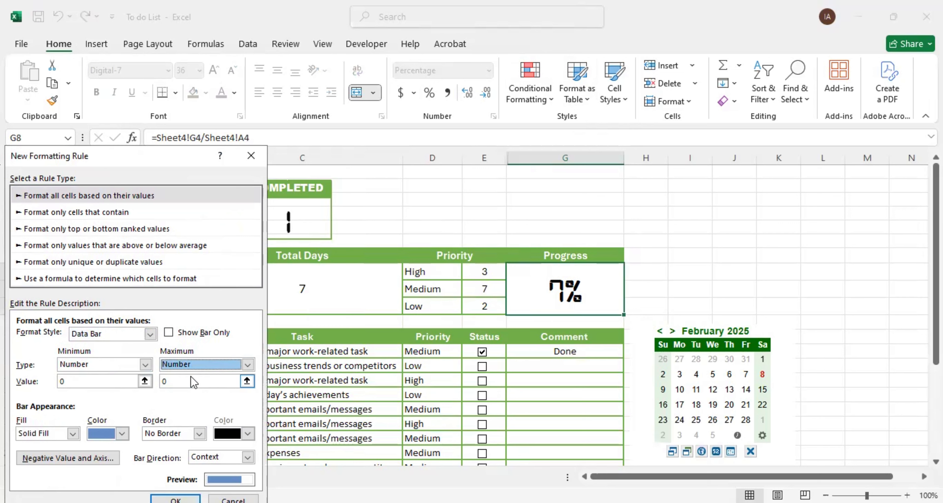
pyautogui.click(187, 382)
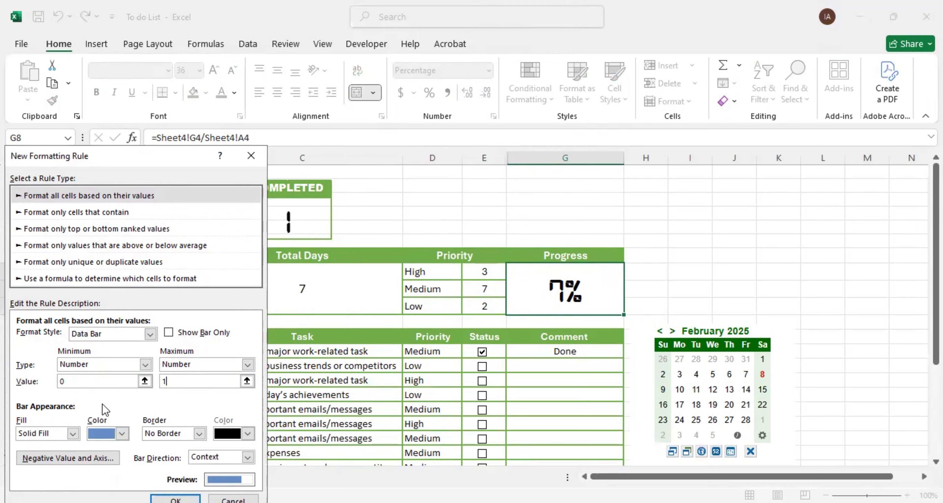
# Color the data bar theme green, set it to show the bar only, and create the rule
pyautogui.click(122, 434)
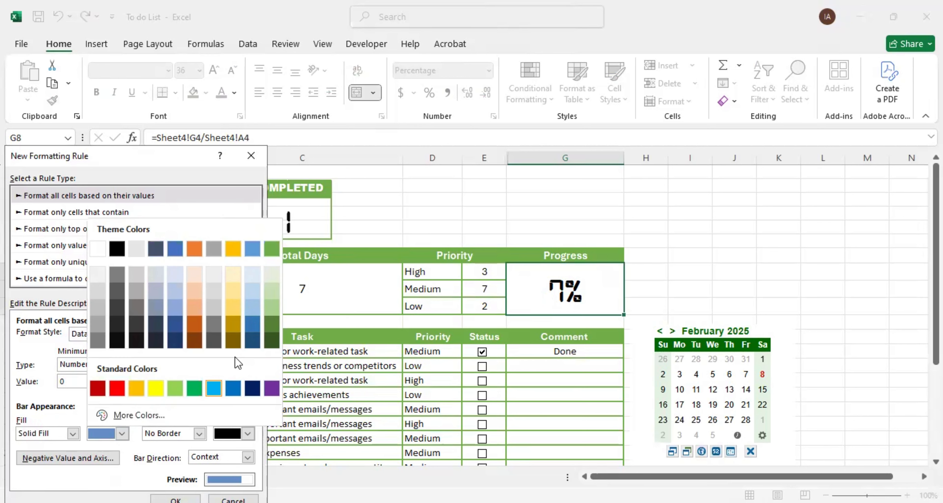
pyautogui.click(272, 249)
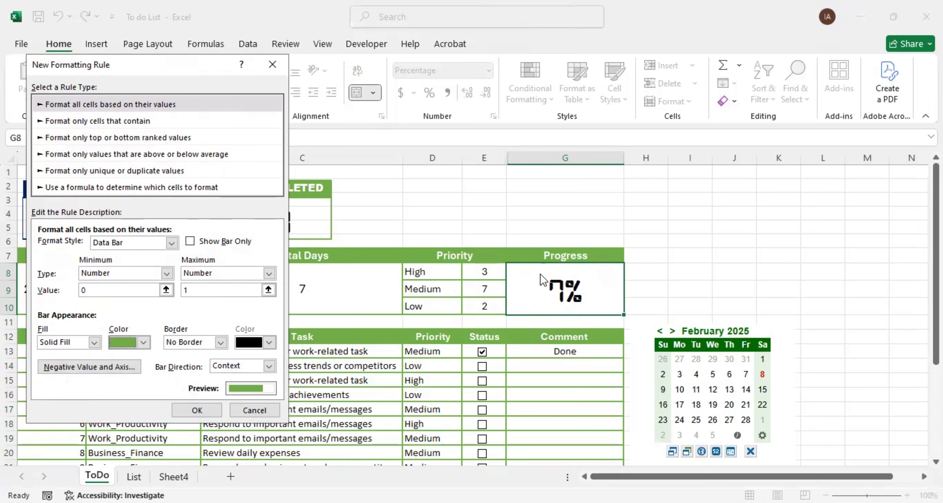
pyautogui.click(205, 241)
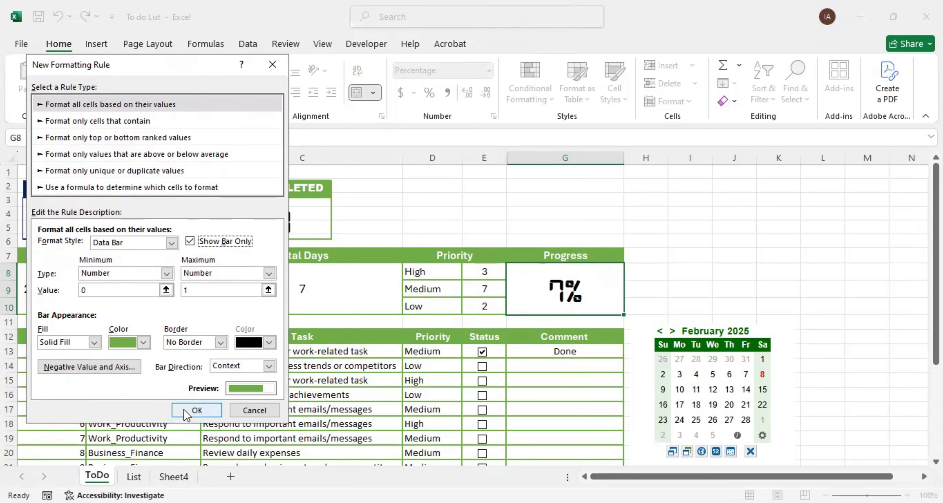
pyautogui.click(196, 410)
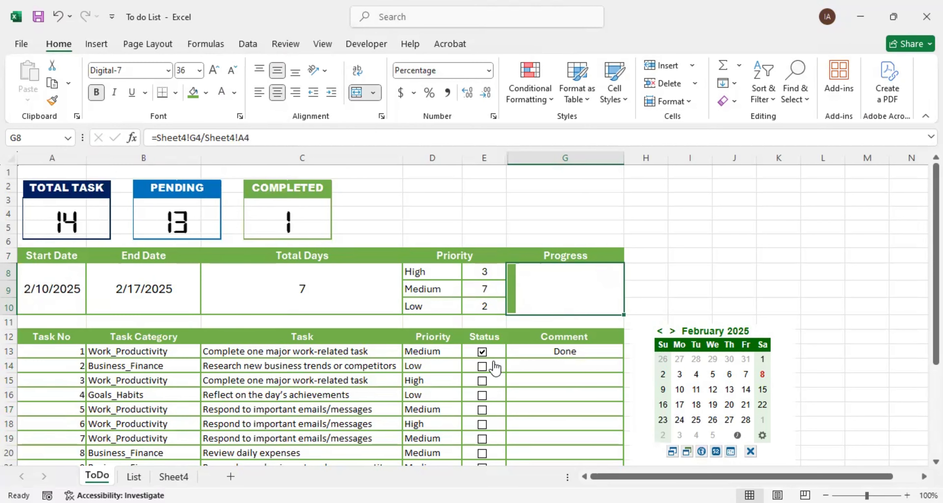
# Tick the Status checkboxes of tasks 2, 3, 5, 6 and 7 to test the progress bar
pyautogui.click(482, 366)
pyautogui.click(482, 381)
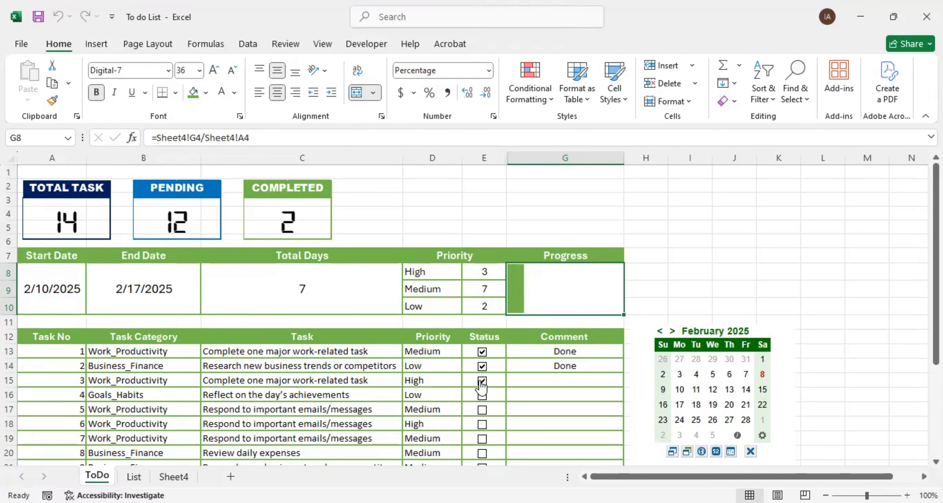
pyautogui.click(482, 410)
pyautogui.click(482, 424)
pyautogui.click(482, 439)
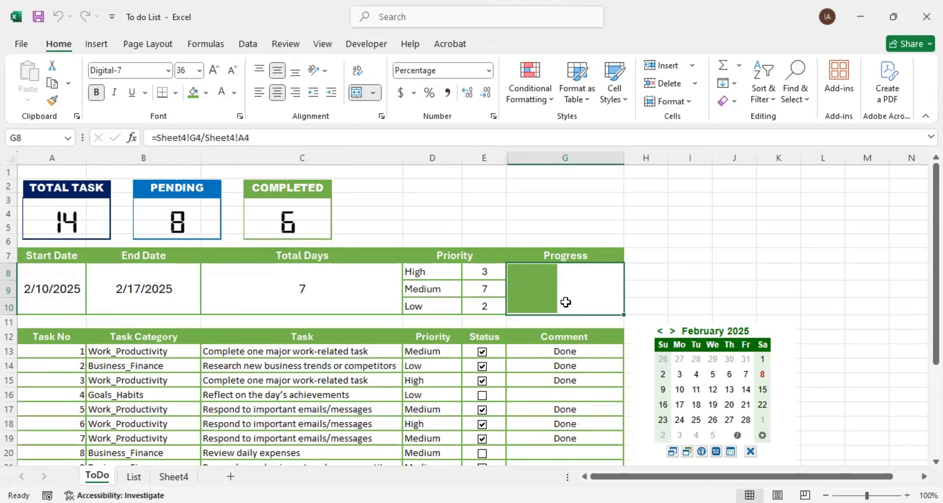
# Edit the data bar rule of G8 to turn off Show Bar Only and apply the change
pyautogui.click(551, 101)
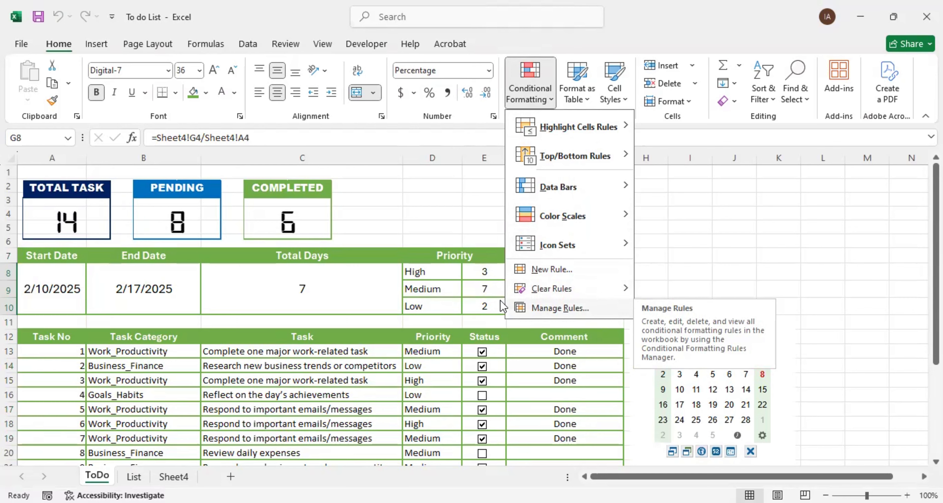
pyautogui.click(542, 310)
pyautogui.click(53, 227)
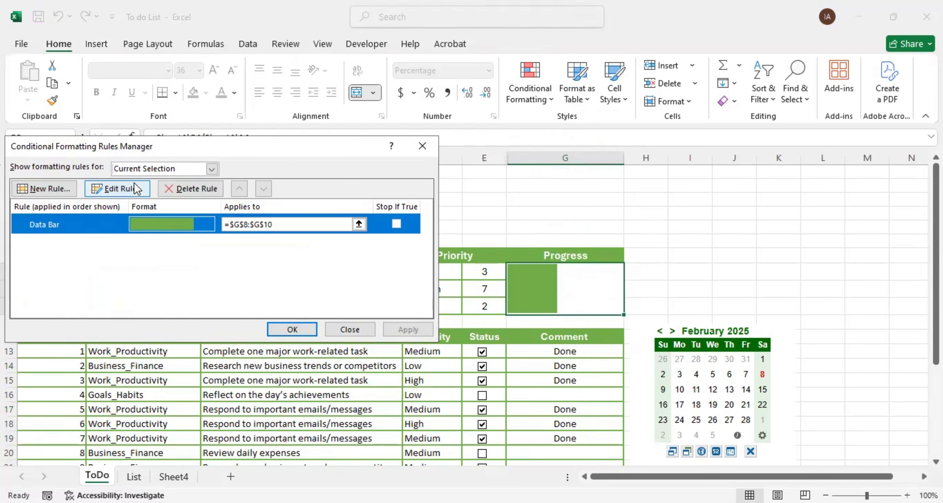
pyautogui.click(128, 189)
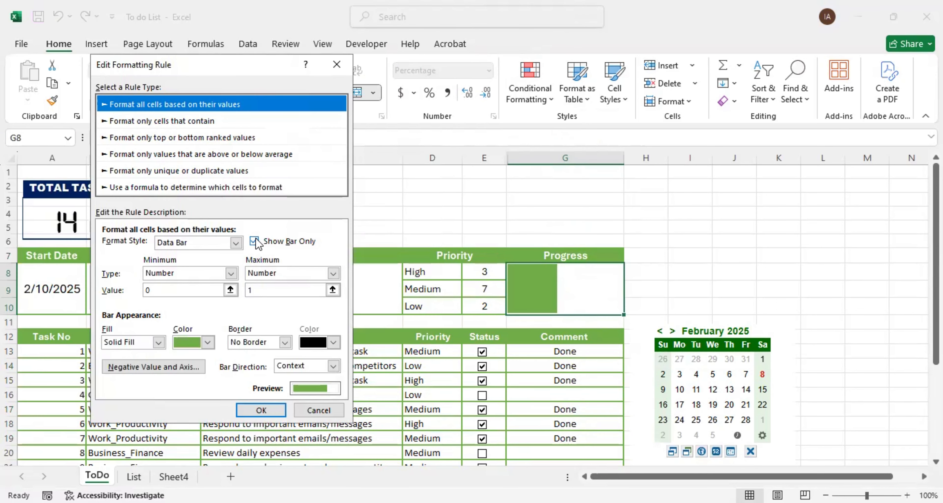
pyautogui.click(253, 243)
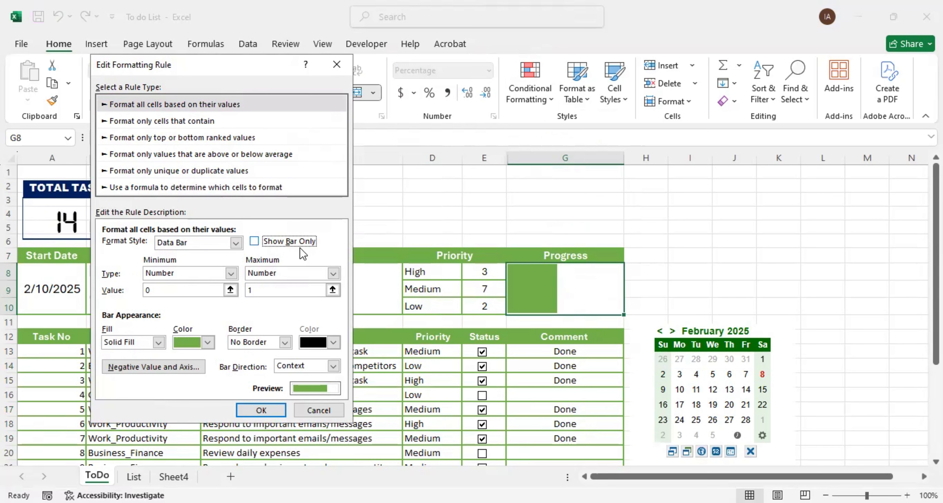
pyautogui.click(270, 413)
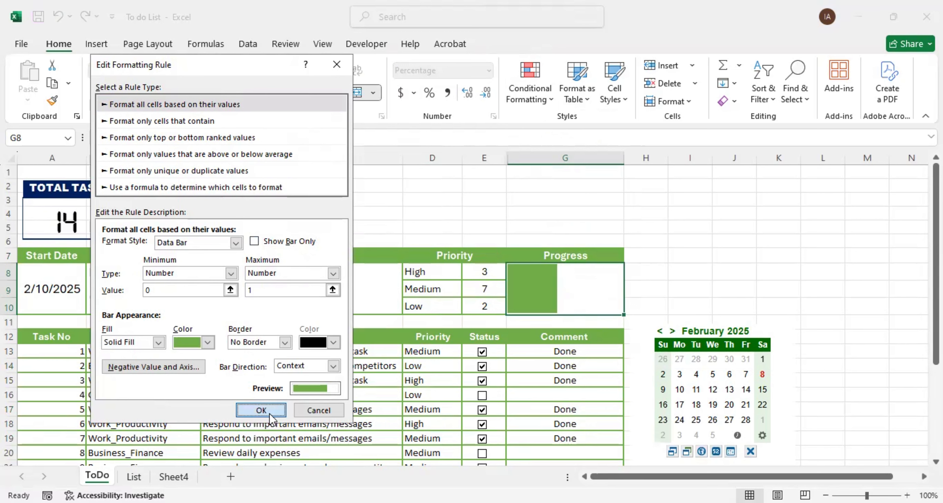
pyautogui.click(408, 329)
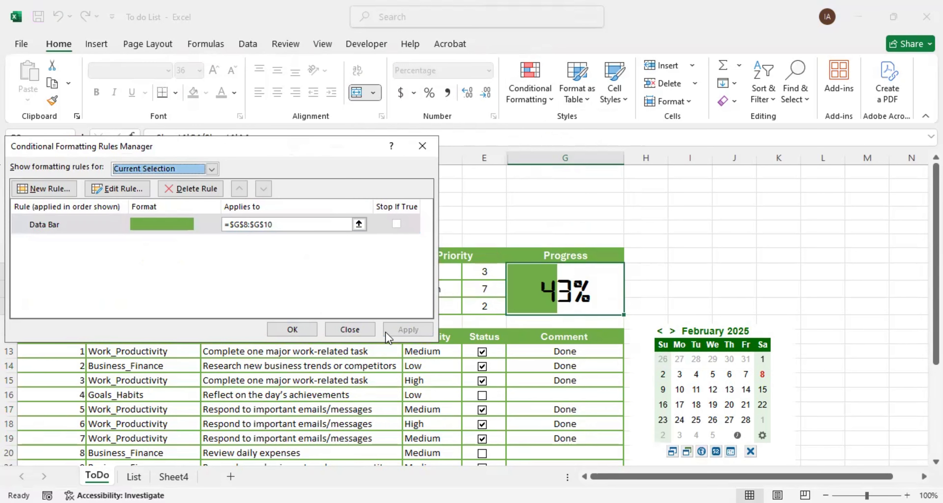
pyautogui.click(303, 331)
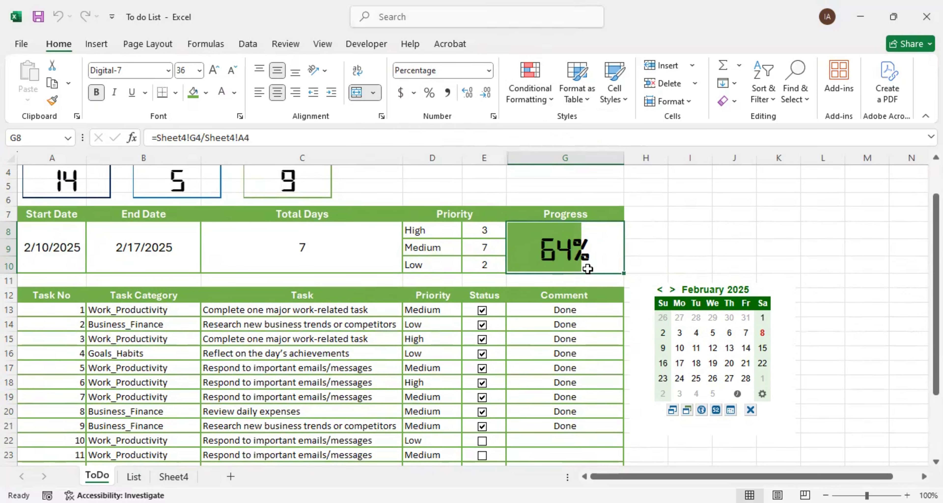
# Start another conditional formatting rule on G8 for cell values greater than 0.50
pyautogui.scroll(1, 606, 255)
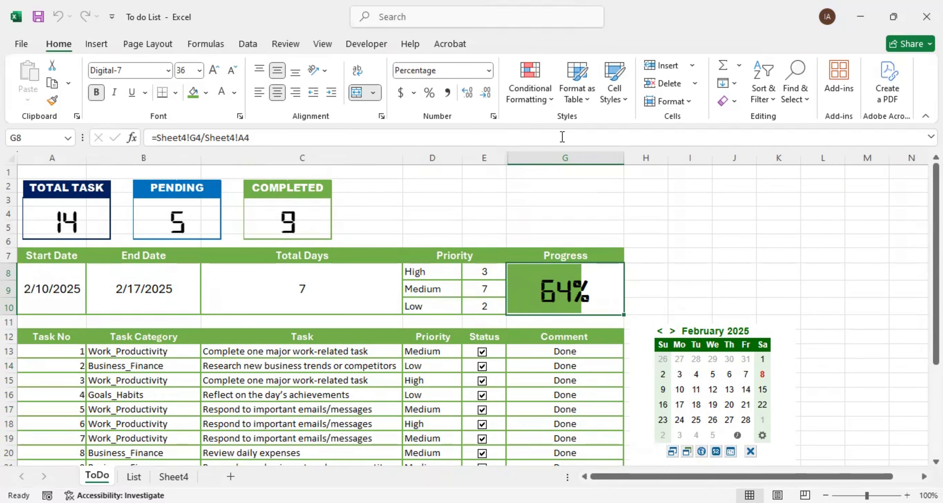
pyautogui.click(551, 102)
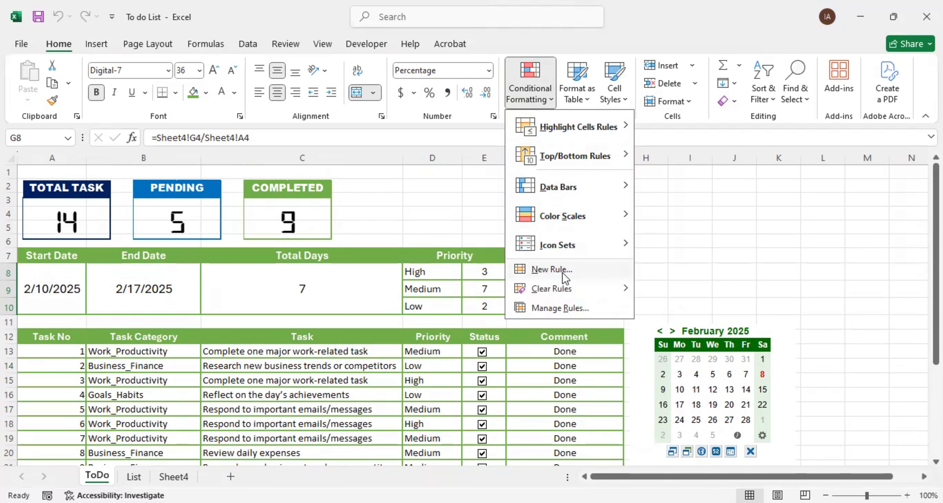
pyautogui.click(520, 270)
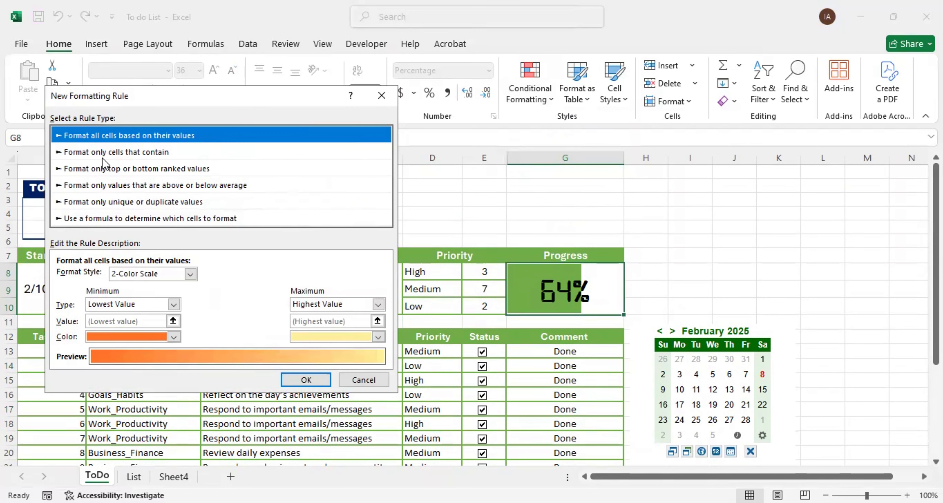
pyautogui.click(116, 153)
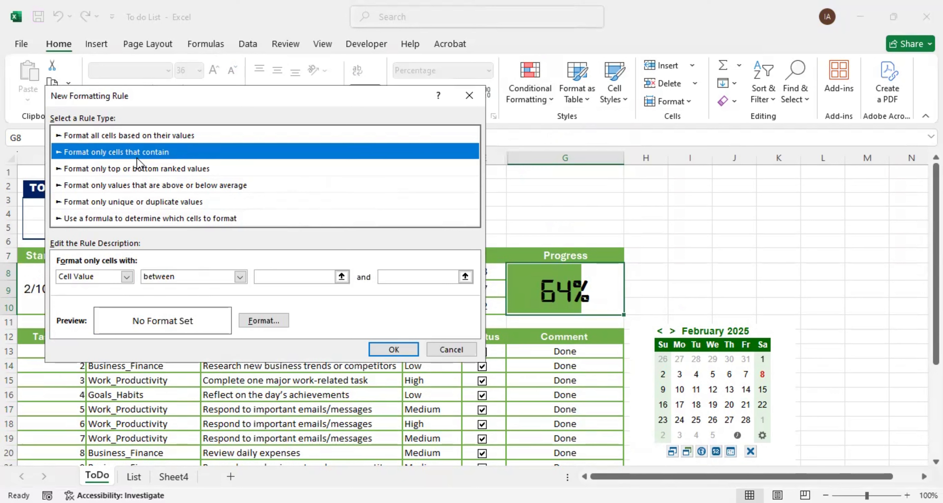
pyautogui.click(242, 280)
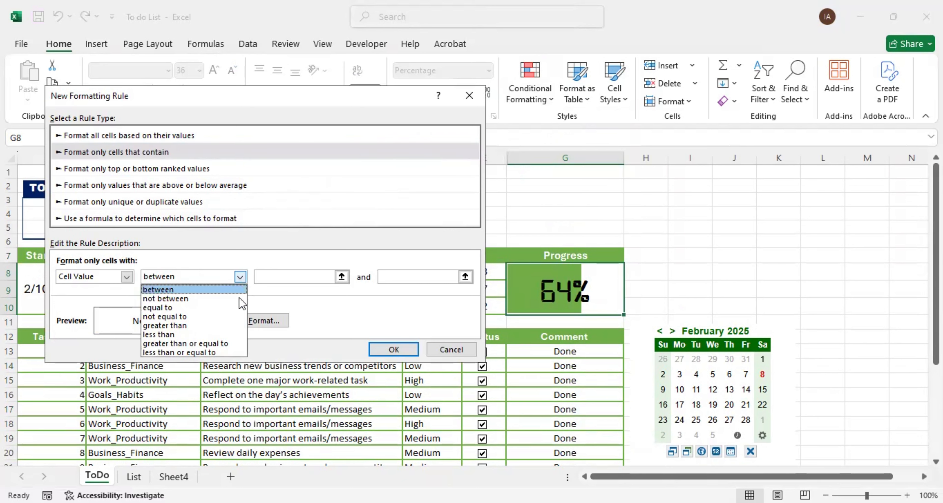
pyautogui.click(173, 325)
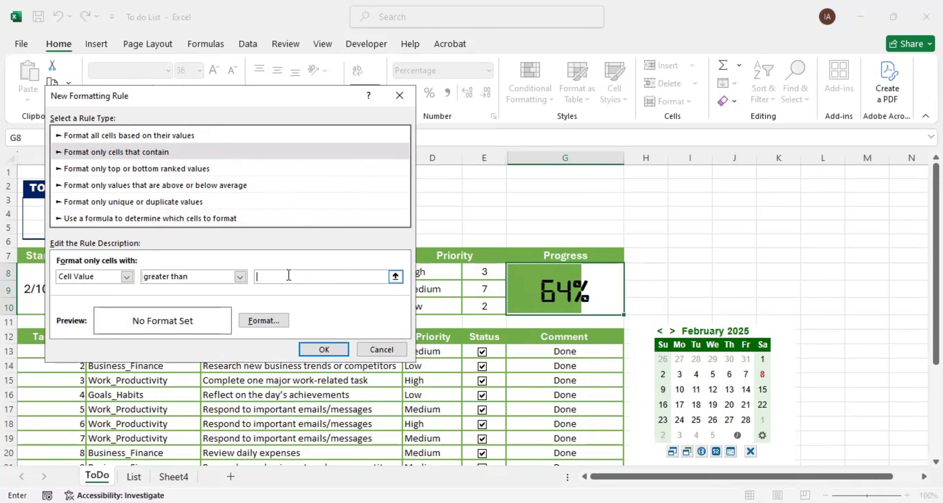
pyautogui.write('0.50')
# Set the rule's font color to white and create the rule
pyautogui.click(270, 322)
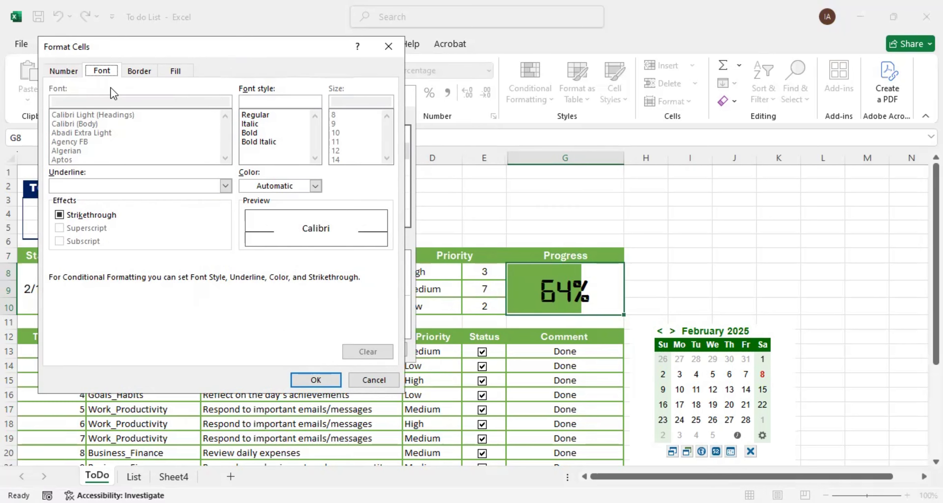
pyautogui.click(314, 187)
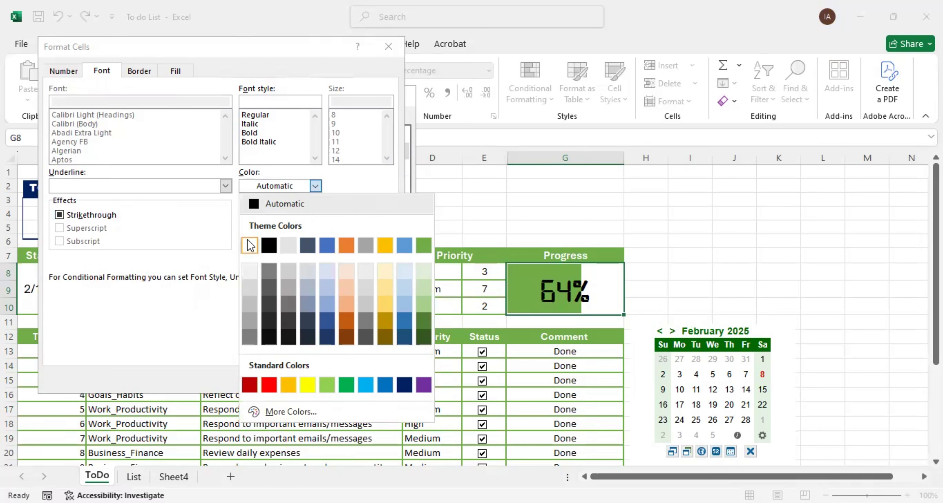
pyautogui.click(251, 245)
pyautogui.click(316, 381)
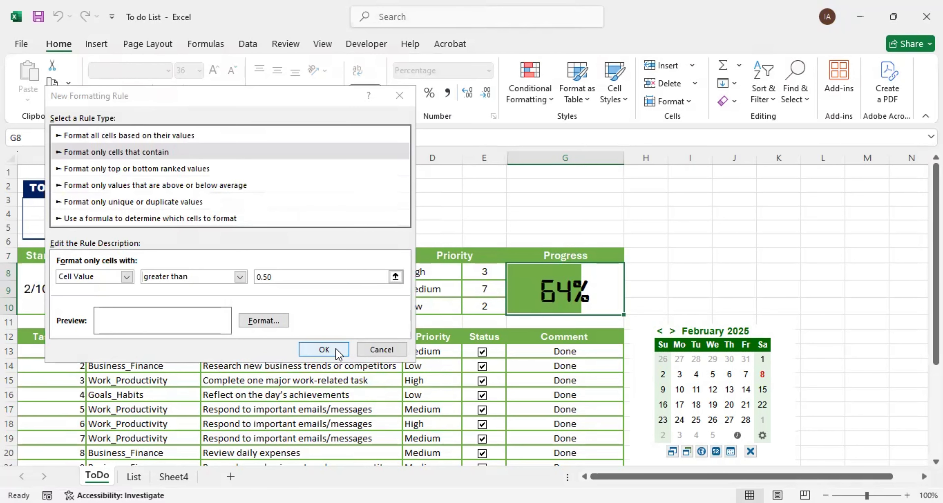
pyautogui.click(333, 352)
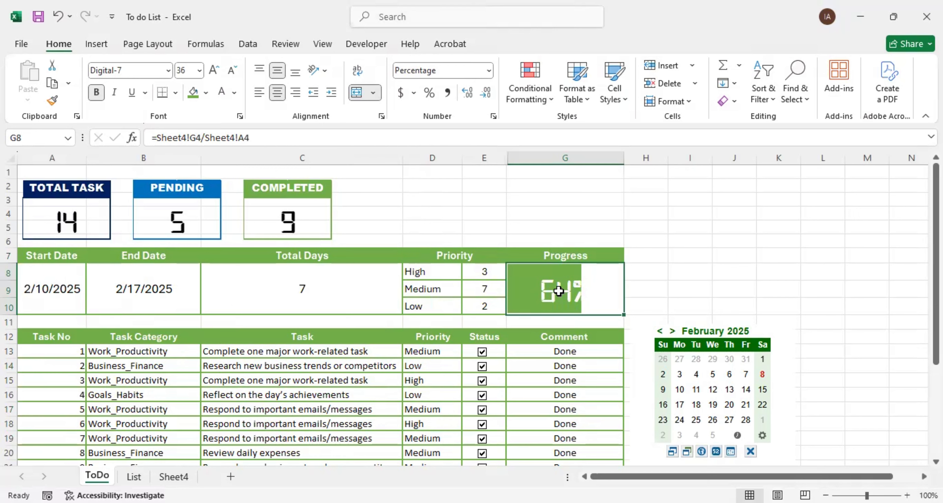
# Tick the Status checkboxes of tasks 10 through 14 to test the Progress formatting
pyautogui.scroll(-2, 483, 428)
pyautogui.click(483, 400)
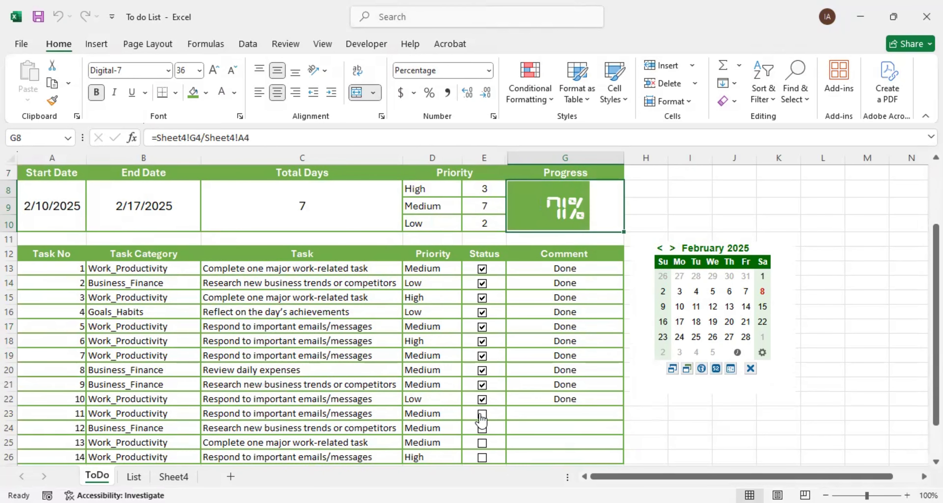
pyautogui.click(482, 414)
pyautogui.click(483, 428)
pyautogui.click(482, 443)
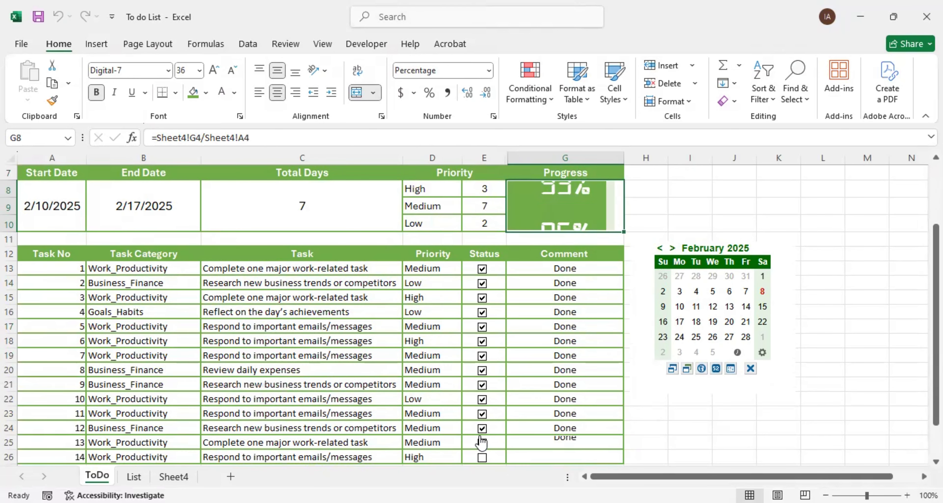
pyautogui.click(483, 458)
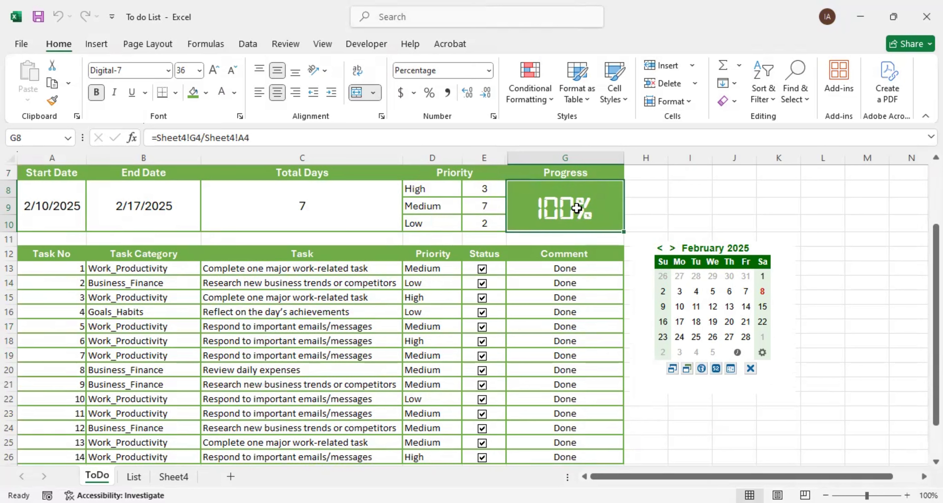
# Untick the Status checkboxes of task 1 and tasks 3 through 8 to test the Progress formatting
pyautogui.click(482, 371)
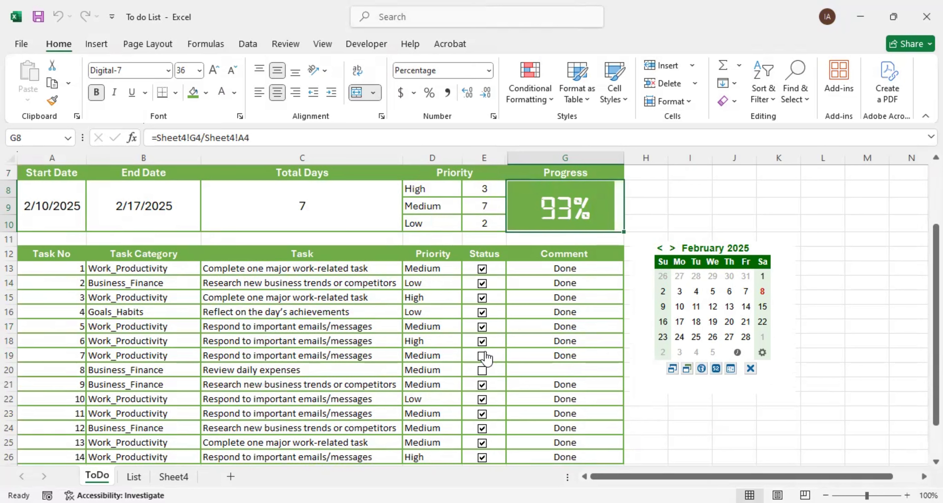
pyautogui.click(482, 356)
pyautogui.click(483, 327)
pyautogui.click(482, 299)
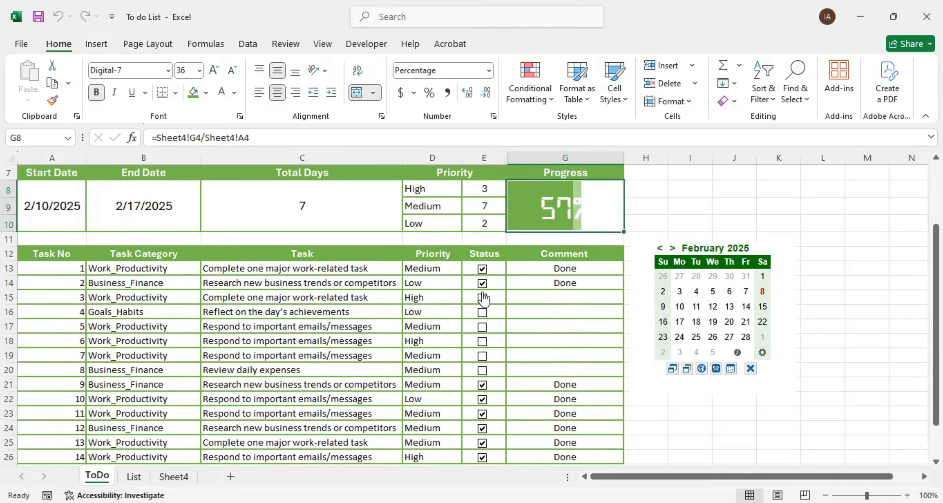
pyautogui.click(483, 284)
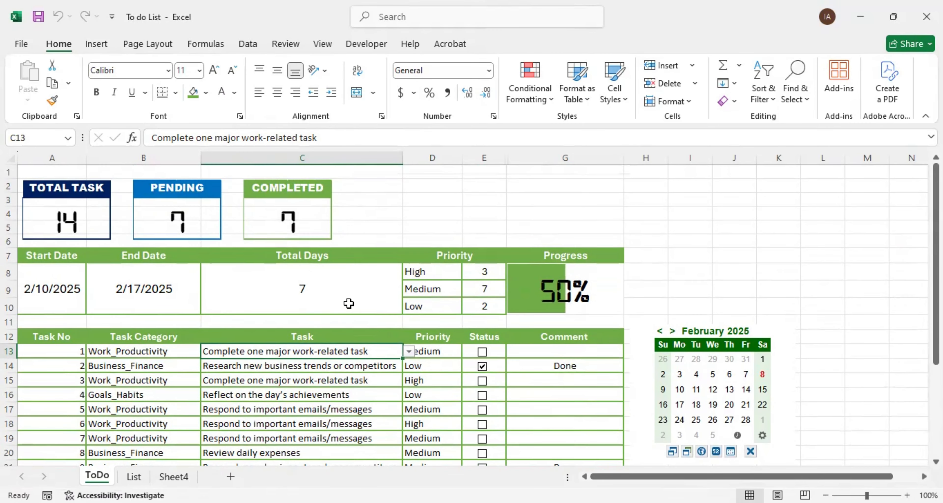
pyautogui.moveTo(46, 281); pyautogui.dragTo(309, 303)
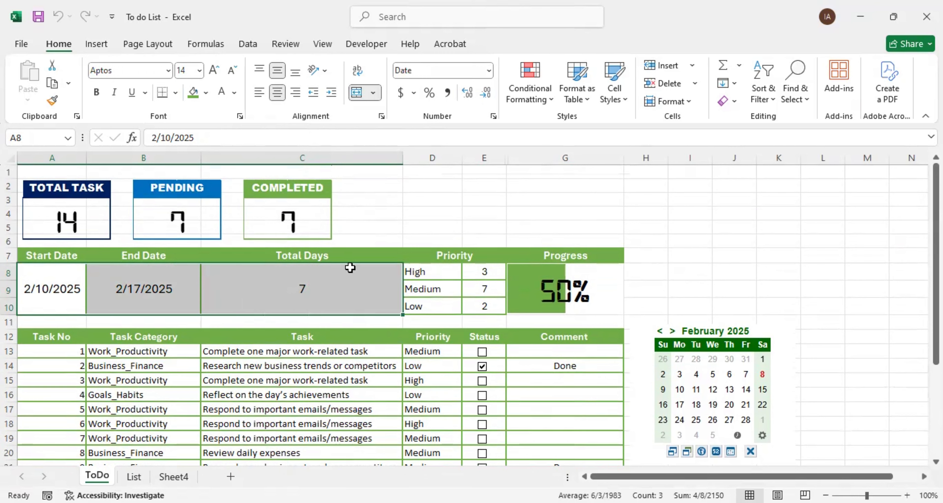
pyautogui.scroll(-1, 386, 312)
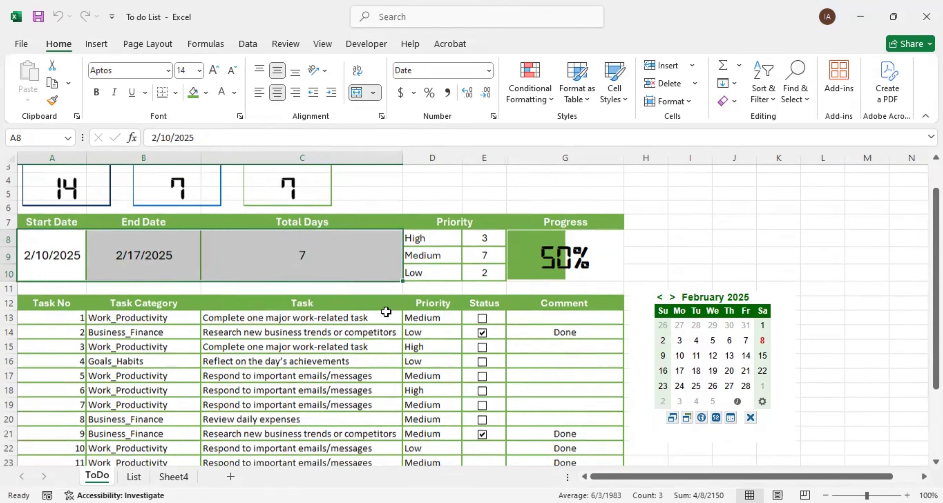
pyautogui.scroll(-1, 386, 312)
pyautogui.scroll(2, 527, 346)
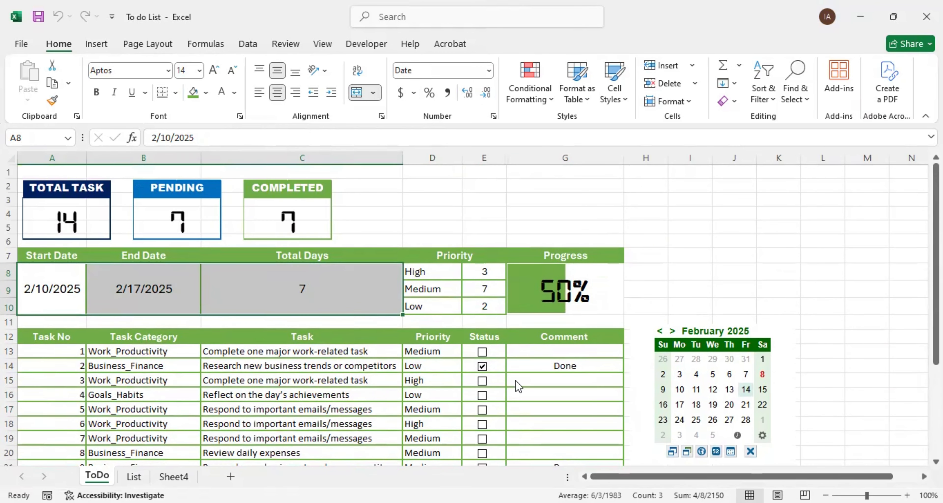
# Hide the gridlines on the ToDo sheet
pyautogui.click(401, 200)
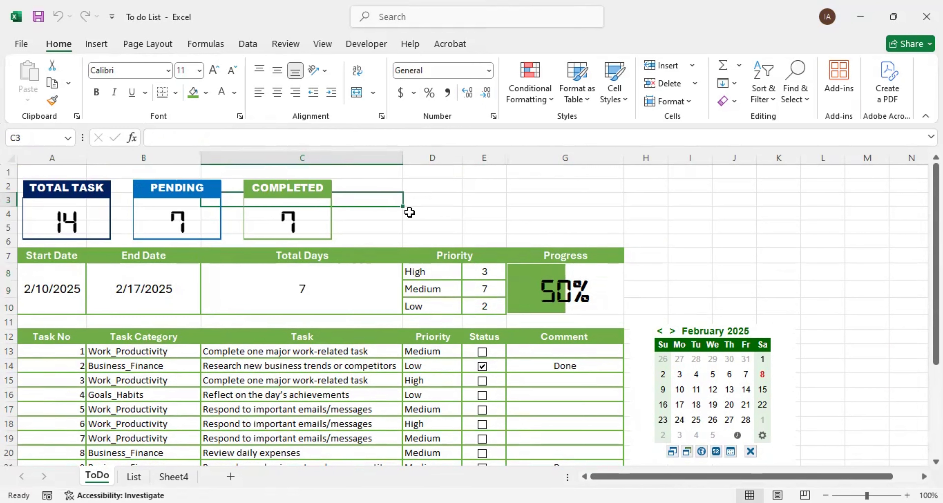
pyautogui.click(329, 44)
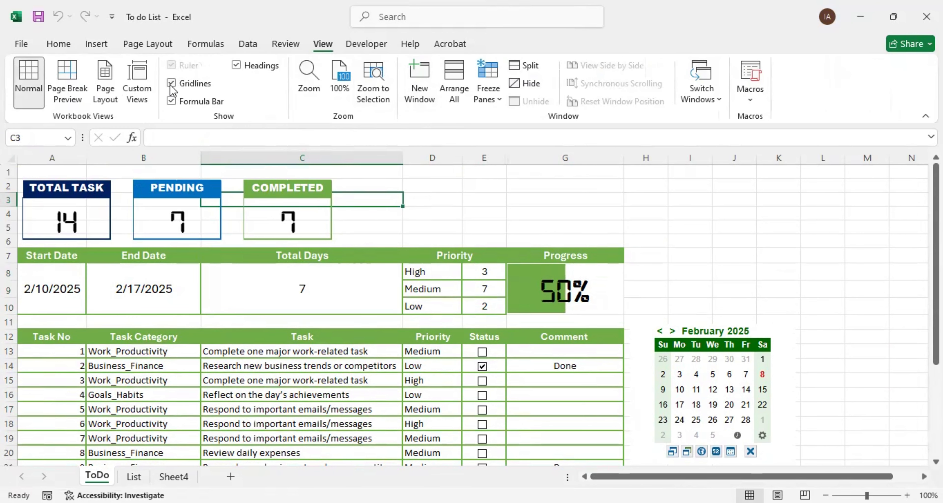
pyautogui.click(171, 84)
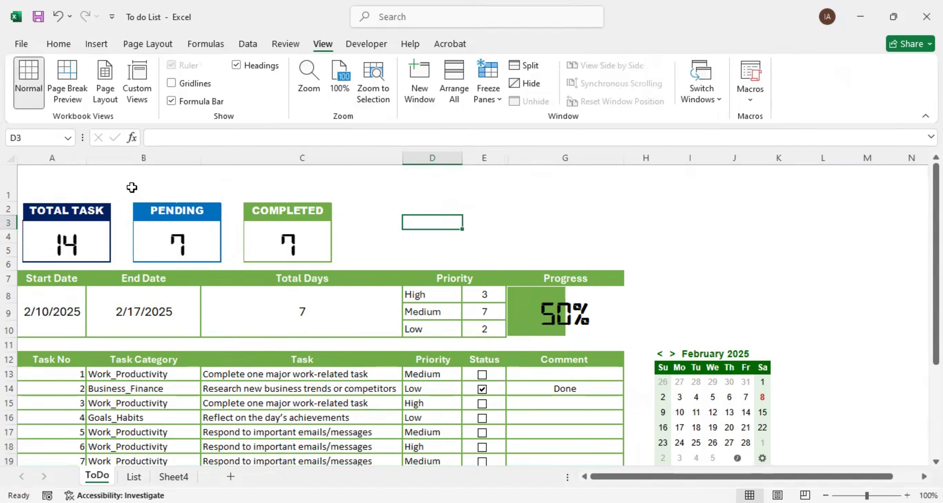
# Merge and center cells A1:J1 and fill the merged cell with green as a title banner
pyautogui.click(132, 187)
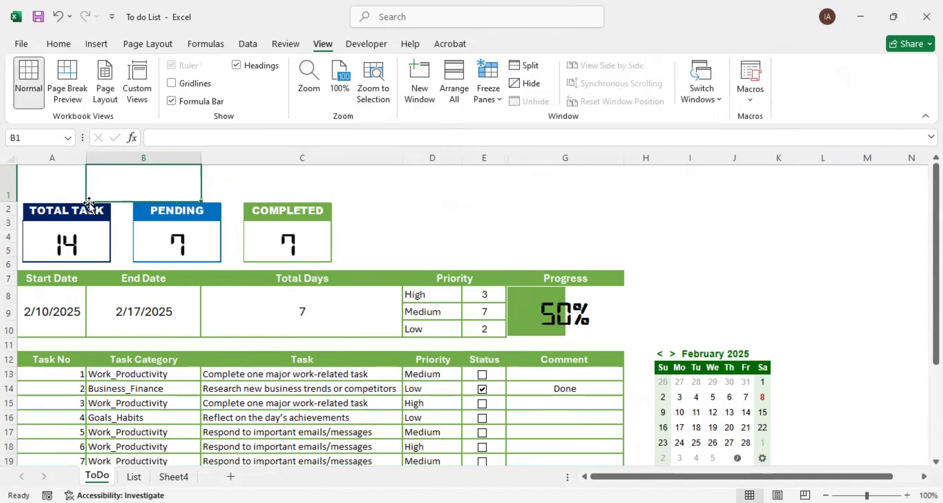
pyautogui.moveTo(22, 185); pyautogui.dragTo(728, 190)
pyautogui.click(59, 44)
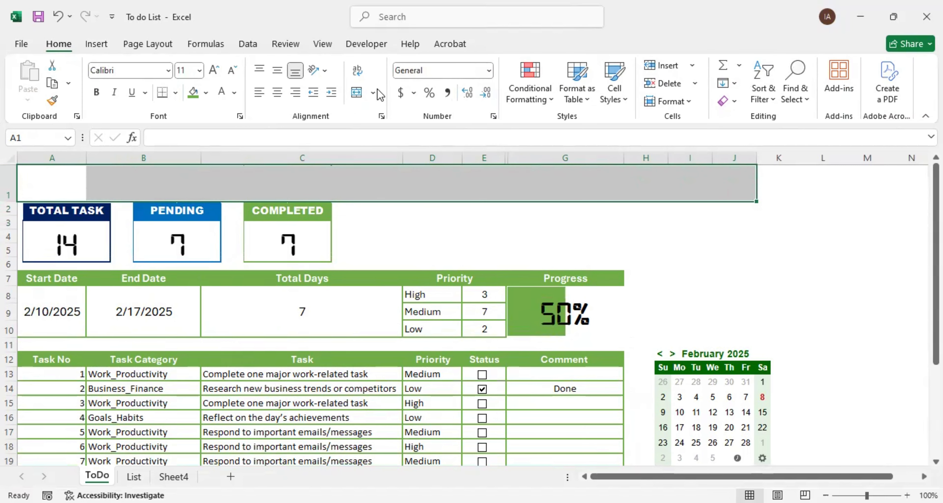
pyautogui.click(356, 93)
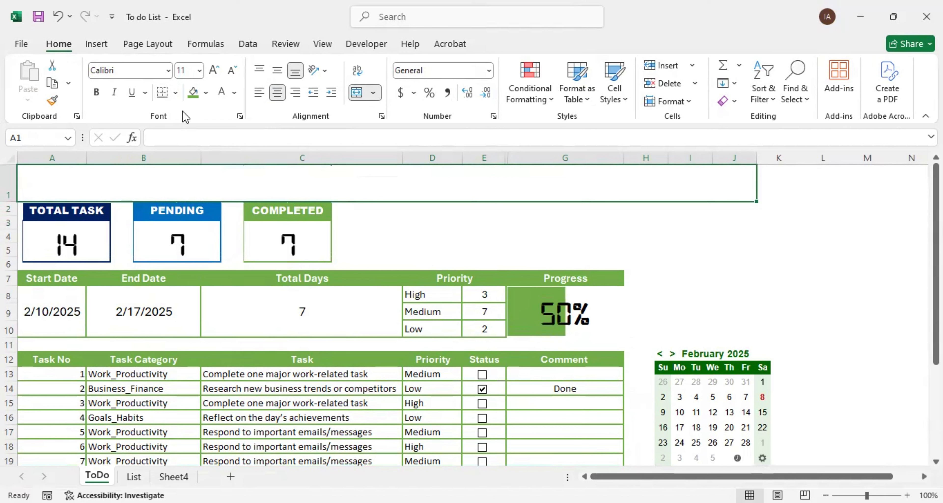
pyautogui.click(194, 94)
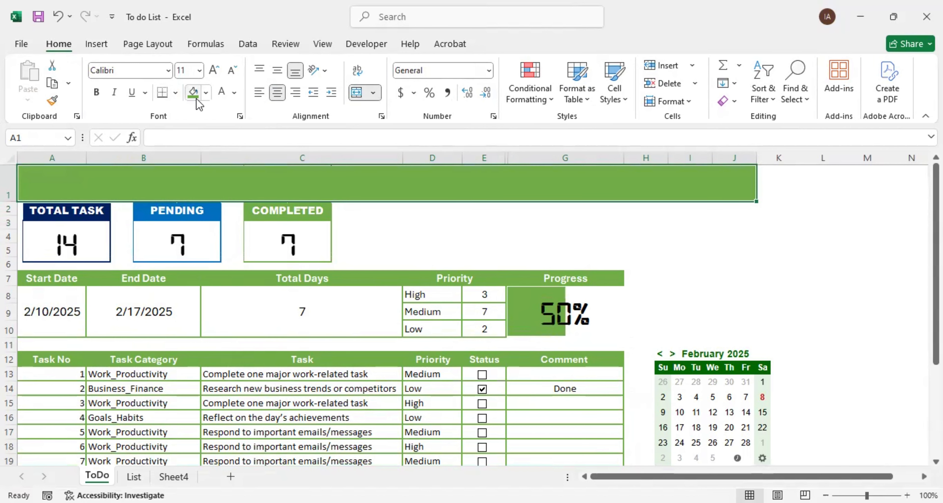
pyautogui.click(384, 237)
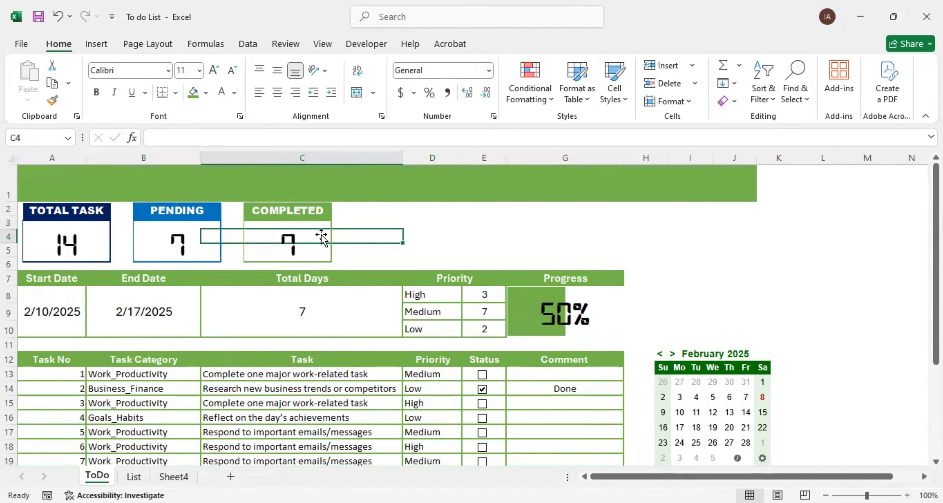
# Enter the title OUR TO DO LIST in the green banner cell A1
pyautogui.click(86, 187)
pyautogui.write('our t')
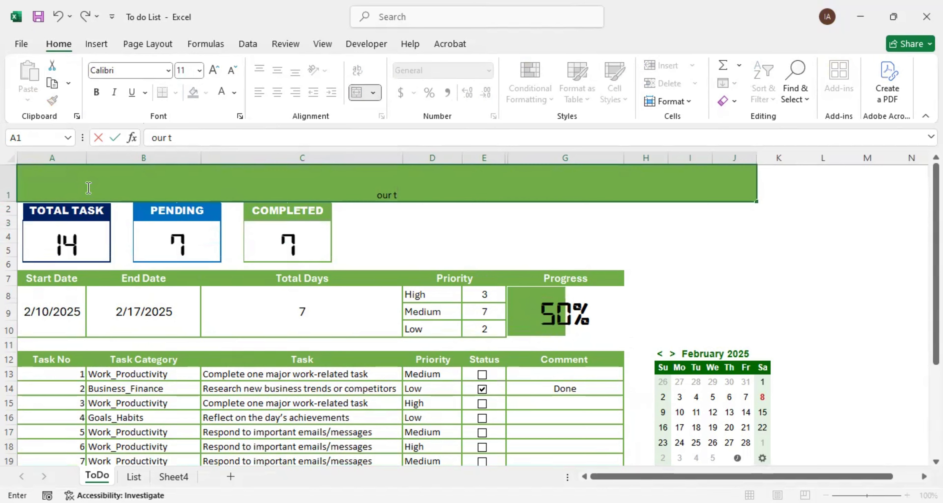
pyautogui.write('o do list')
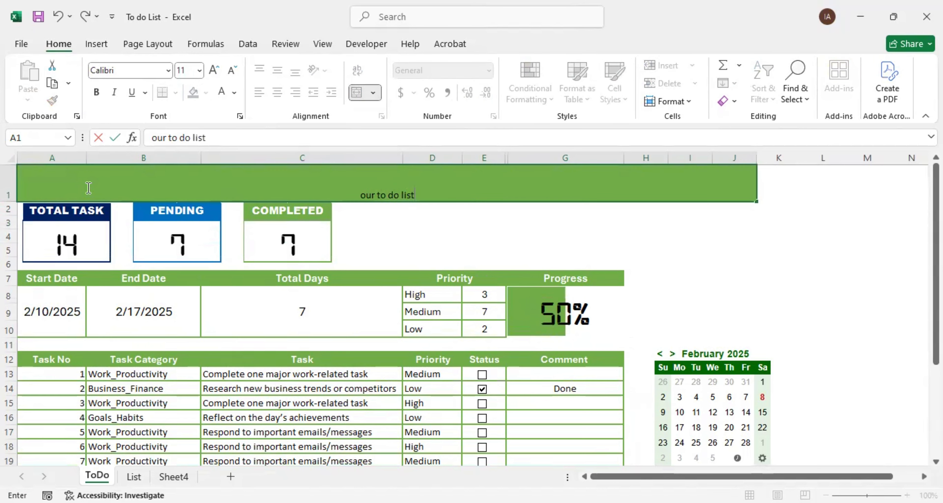
pyautogui.press('Return')
# Enlarge the title in A1 to font size 28 and center it both horizontally and vertically
pyautogui.click(382, 196)
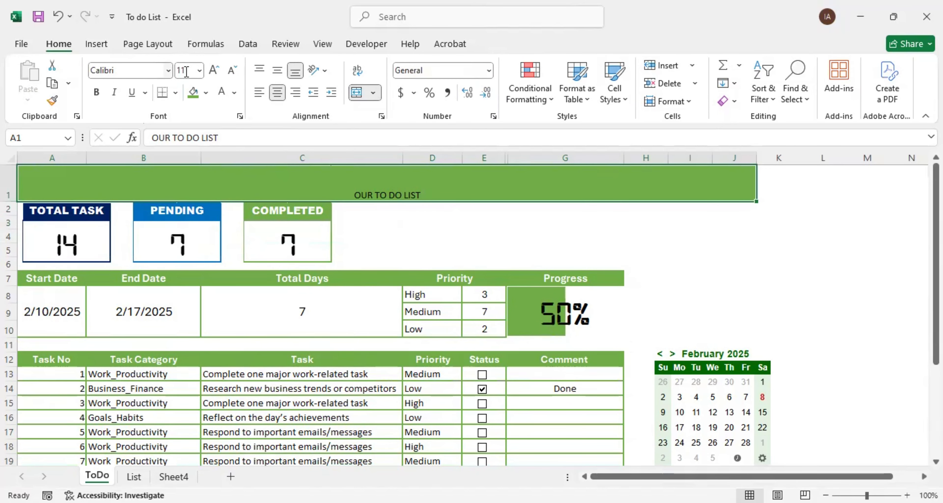
pyautogui.click(213, 70)
pyautogui.click(213, 70)
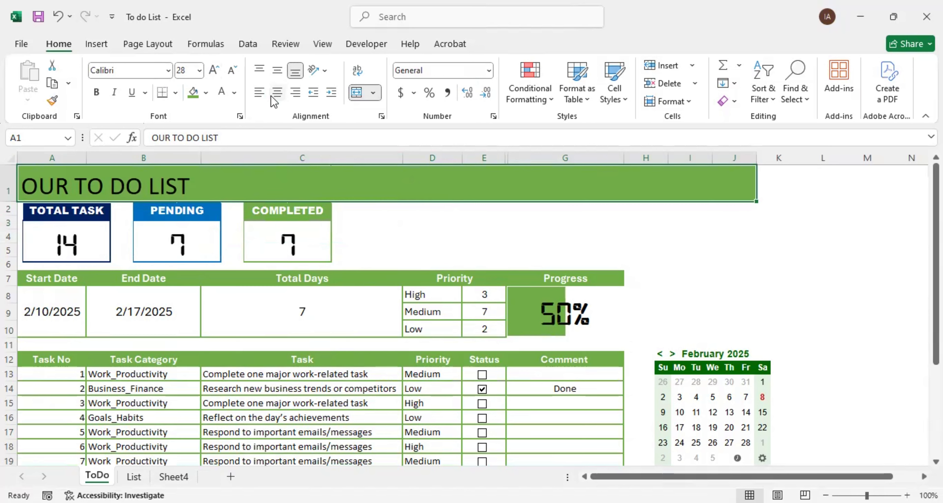
pyautogui.click(277, 71)
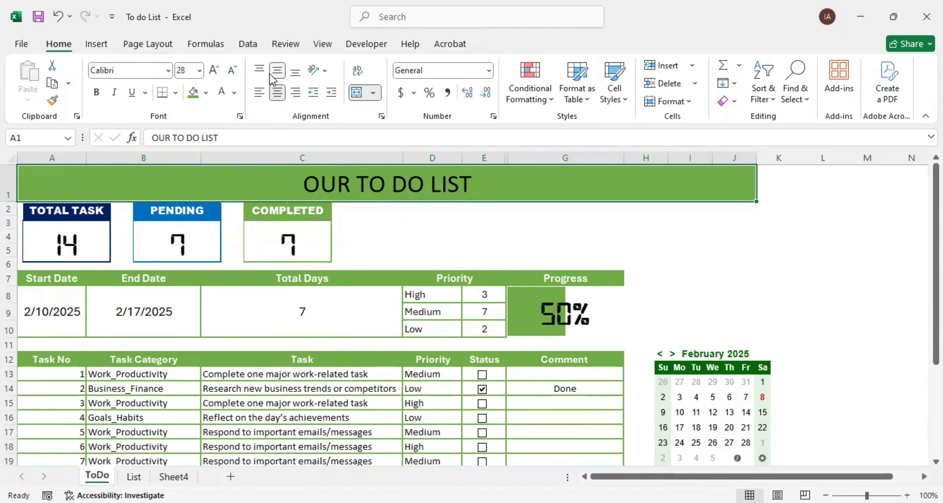
# Set the title in A1 to the Arial Black font with white text
pyautogui.click(168, 73)
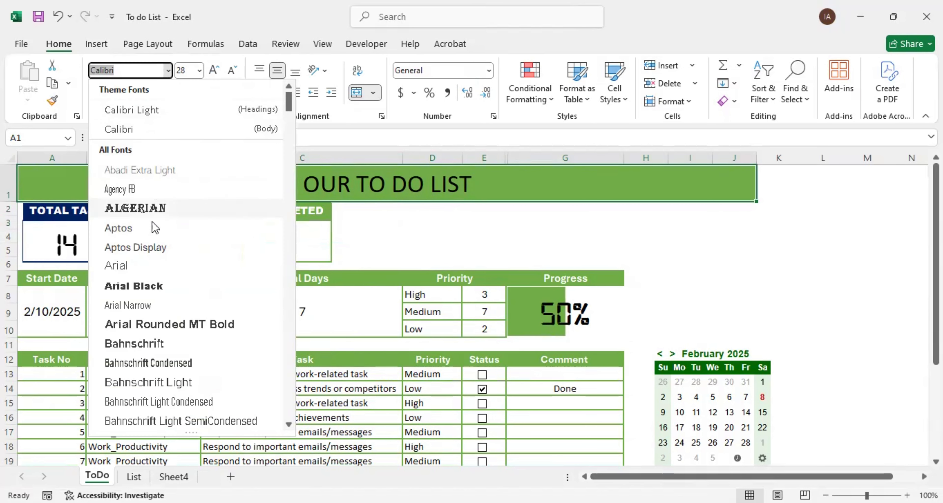
pyautogui.click(135, 286)
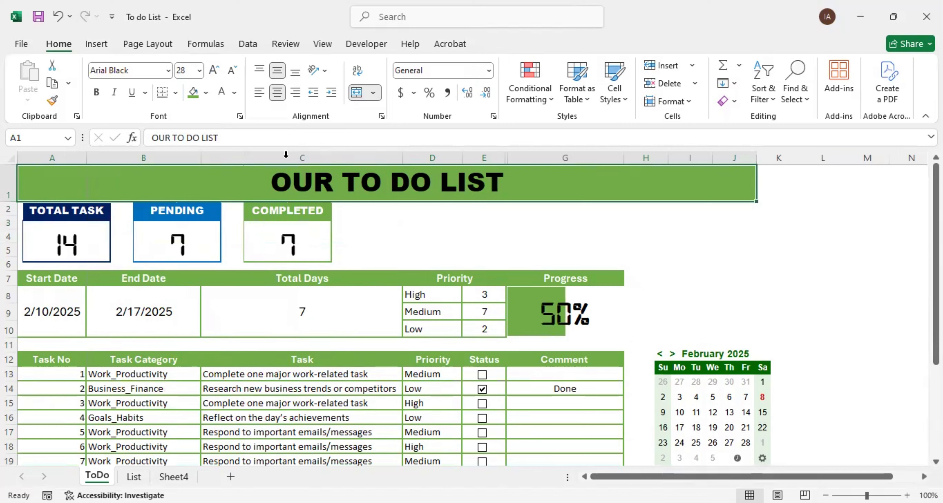
pyautogui.click(222, 92)
pyautogui.click(441, 220)
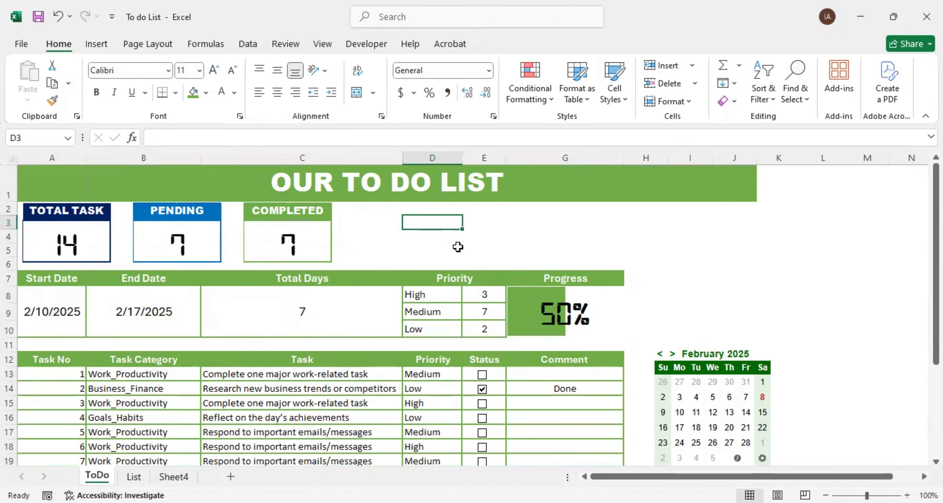
pyautogui.scroll(-6, 502, 325)
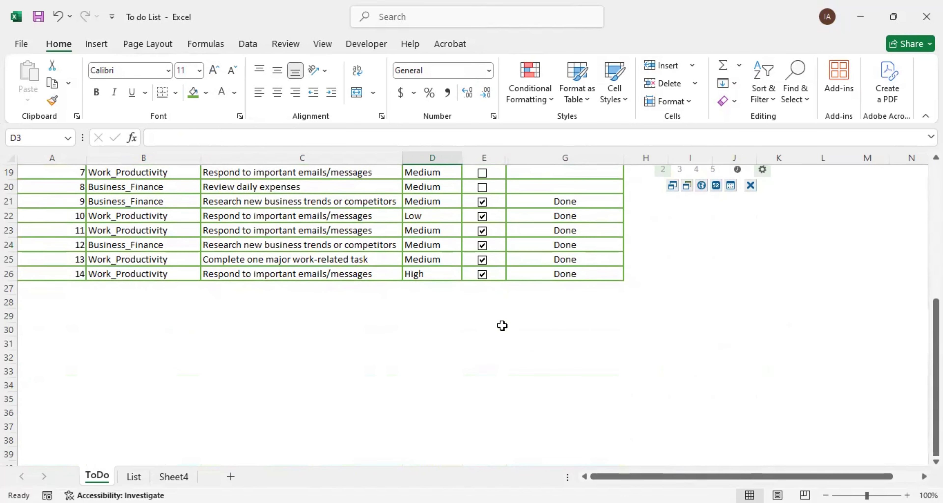